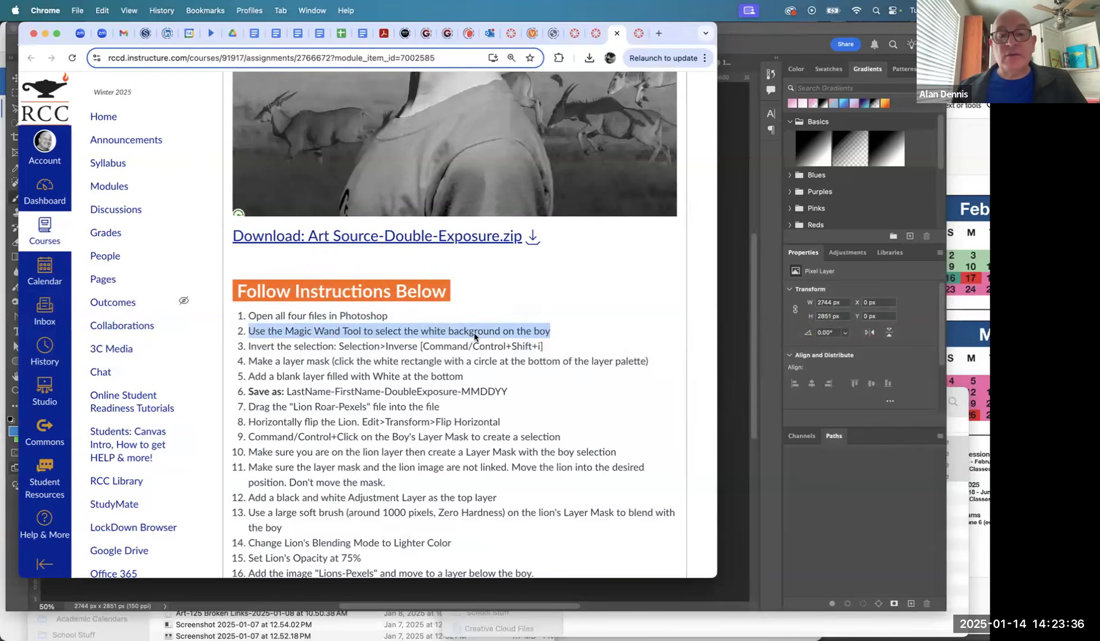
Step: Switch to Photoshop and activate the Magic Wand Tool for the Roaring Boy image
key("super+Tab")
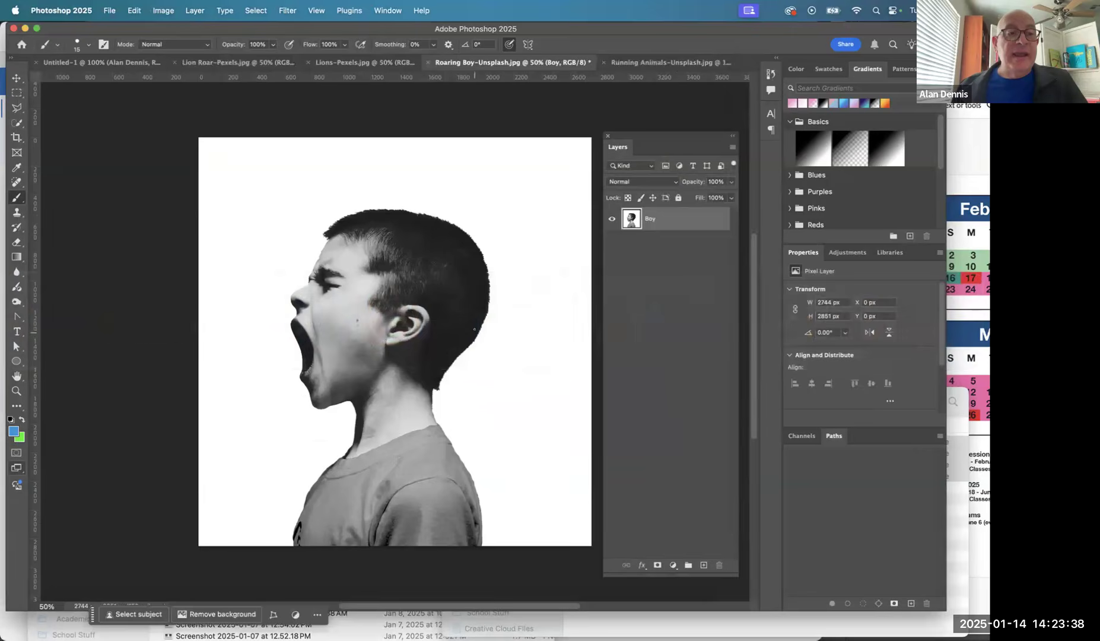
left_click(19, 124)
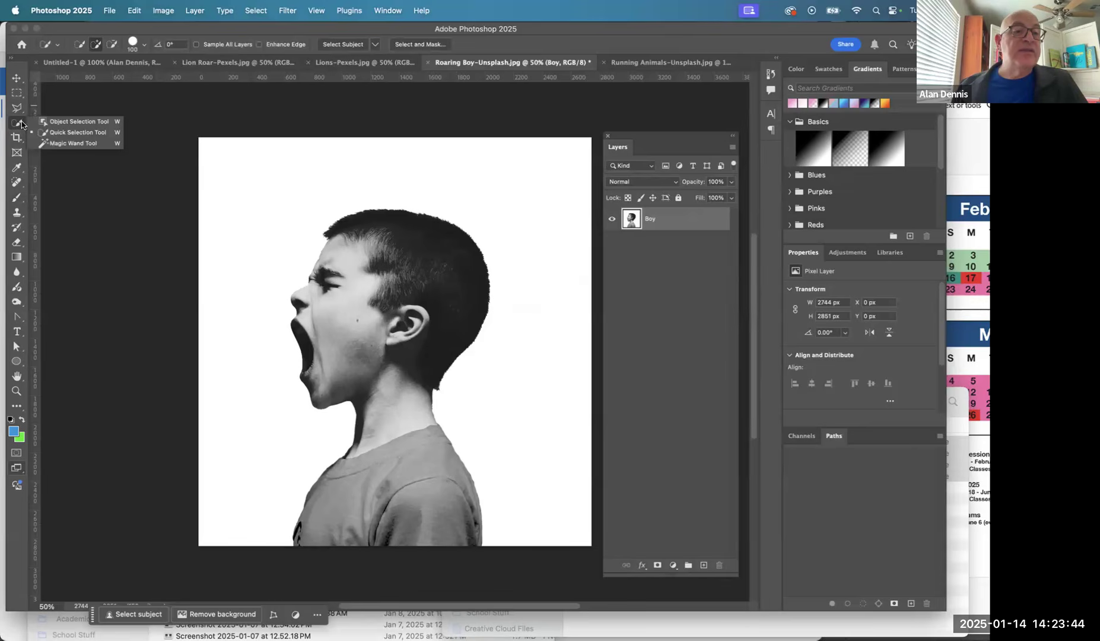
left_click(54, 142)
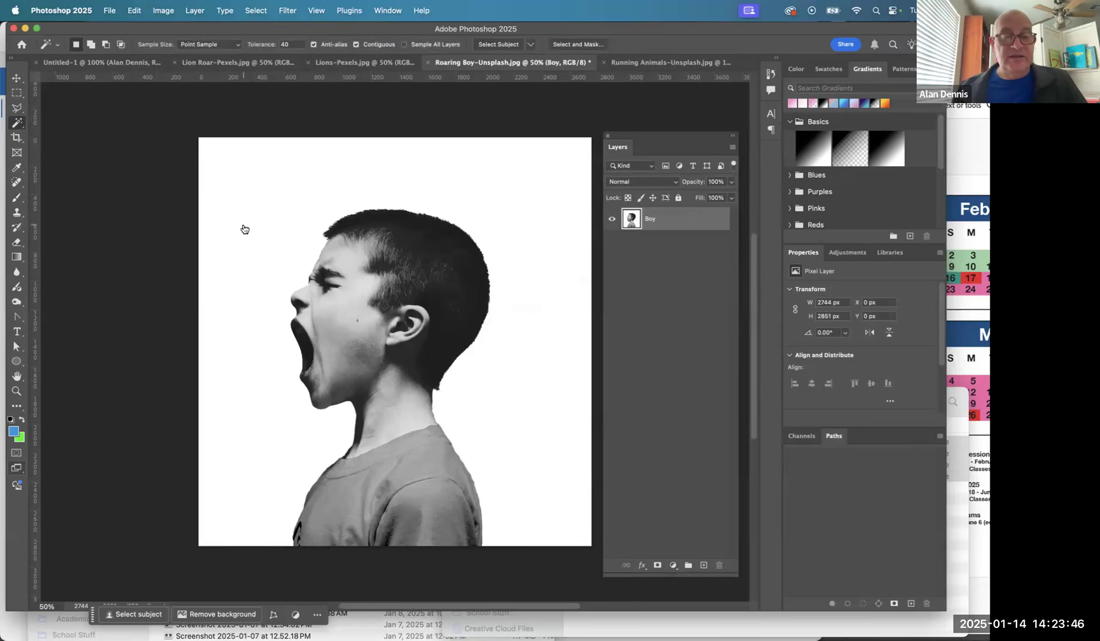
Step: Return to the browser, open the Double Exposure Image assignment for editing, and place the cursor after "Magic Wand Tool" in instruction 2
key("super+Tab")
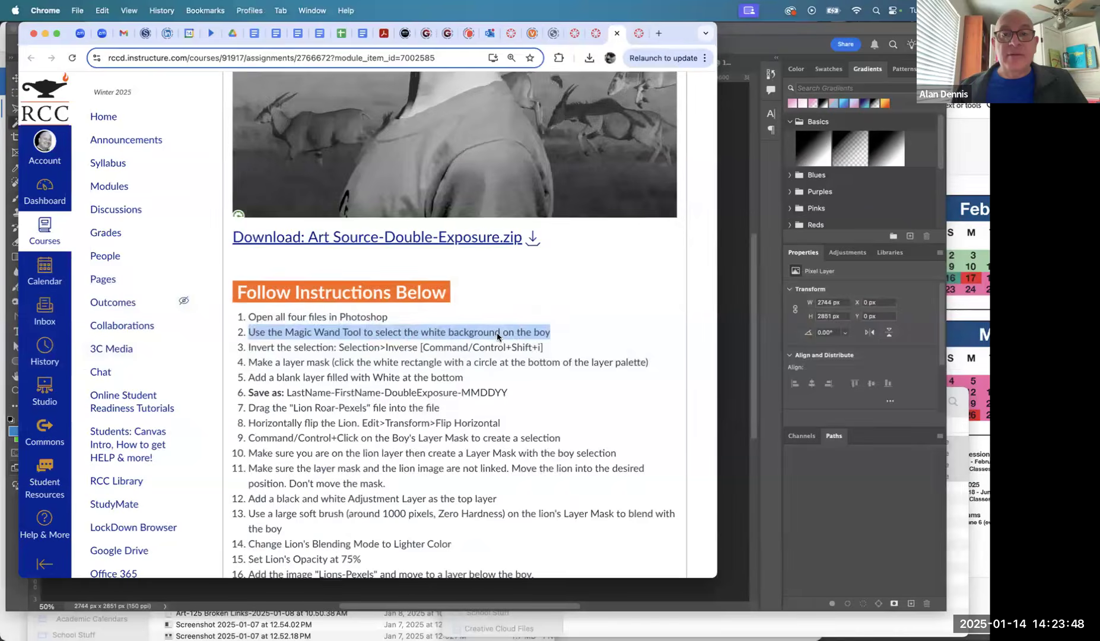
scroll(577, 255, "up", 10)
left_click(651, 166)
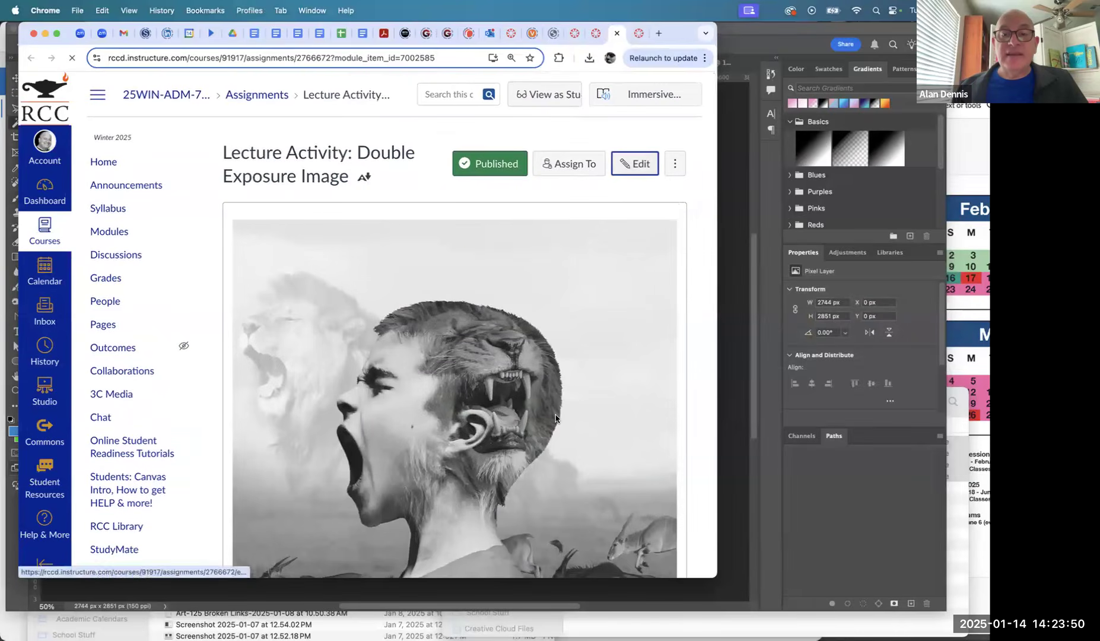
scroll(556, 418, "down", 8)
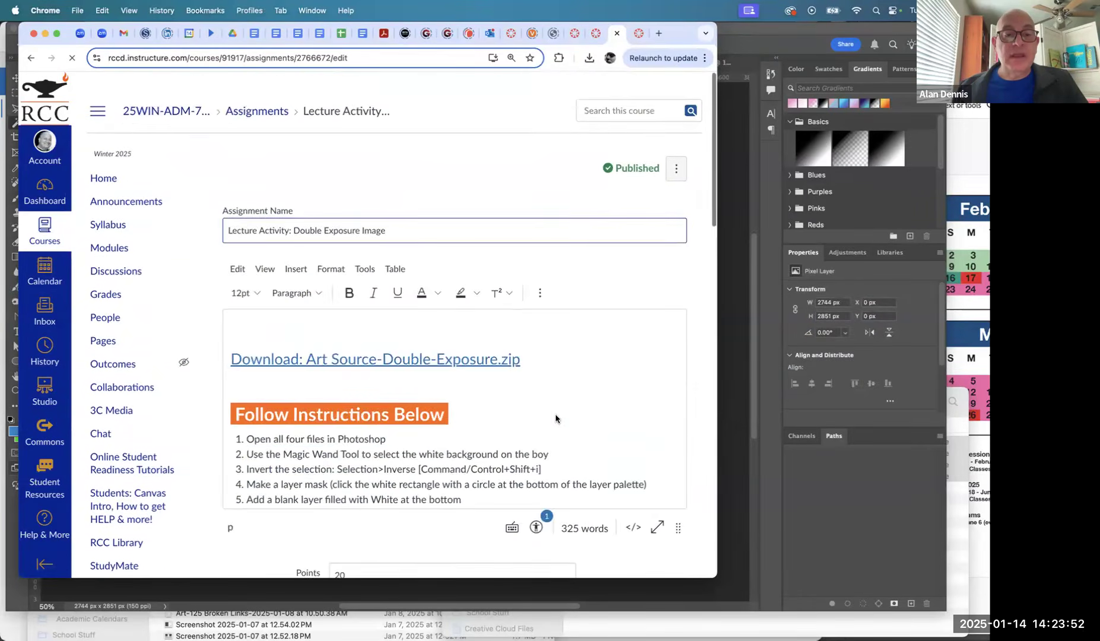
scroll(551, 415, "down", 6)
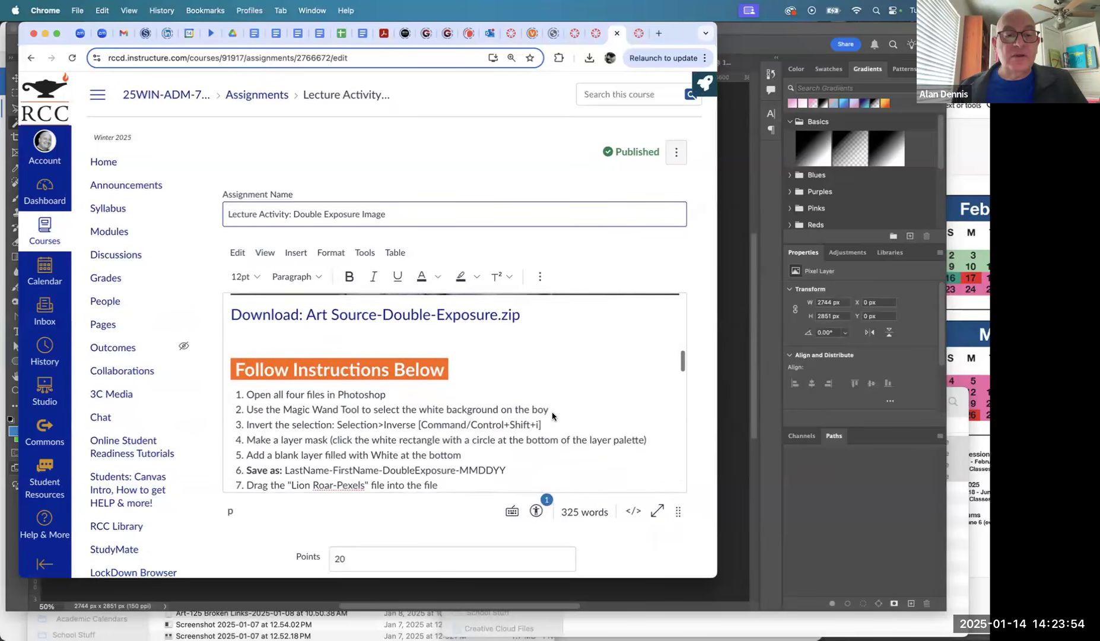
left_click(340, 402)
scroll(363, 436, "down", 3)
scroll(363, 436, "down", 6)
scroll(363, 437, "down", 4)
scroll(363, 436, "up", 10)
scroll(363, 437, "up", 2)
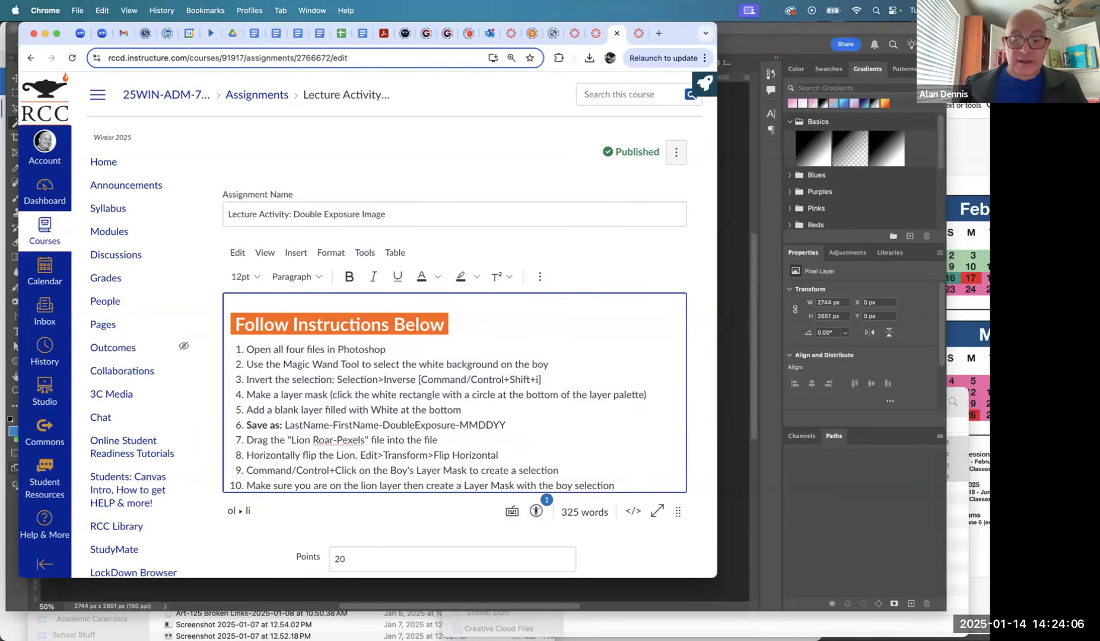
type("[]")
key("Left")
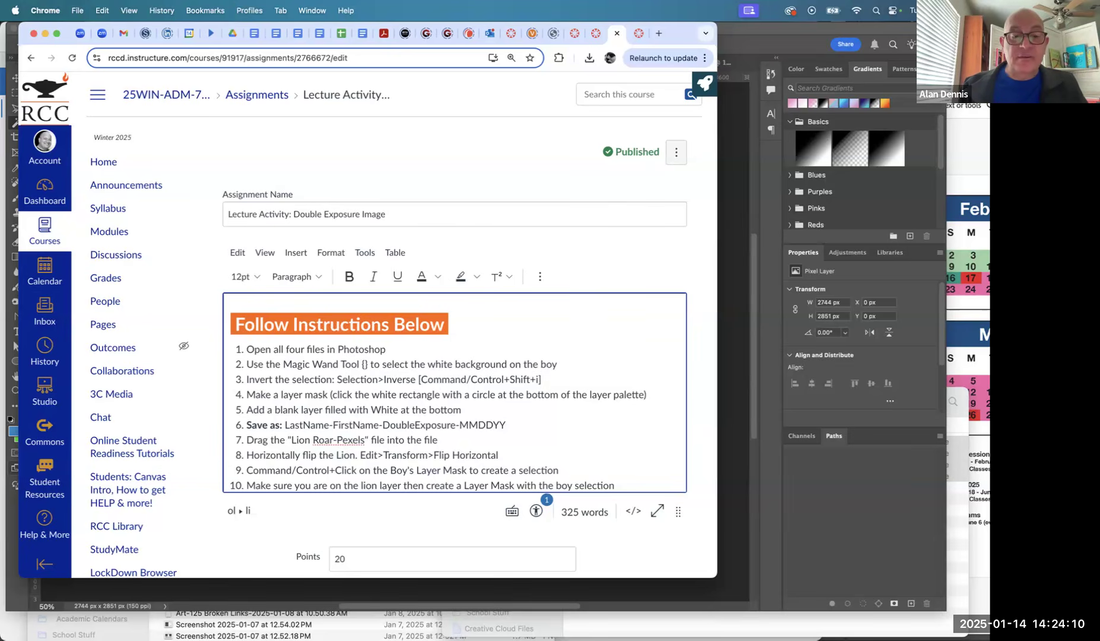
key("BackSpace")
key("BackSpace")
key("BackSpace")
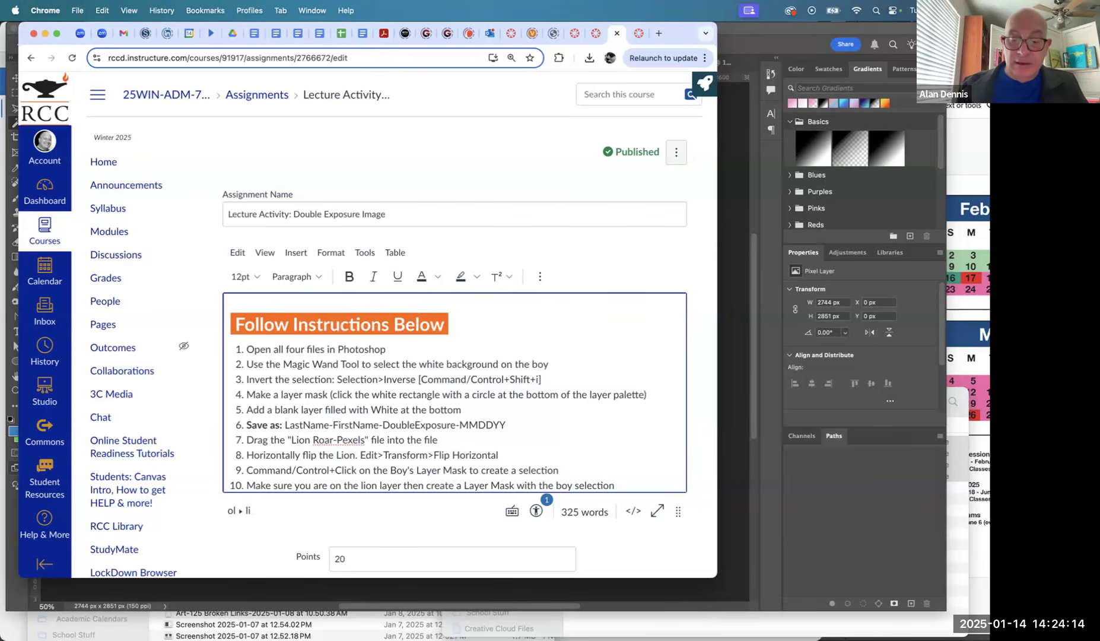
Step: Insert "[W]" in purple text after "Magic Wand Tool" in instruction 2, and switch back to Photoshop
type("[]W")
key("Right")
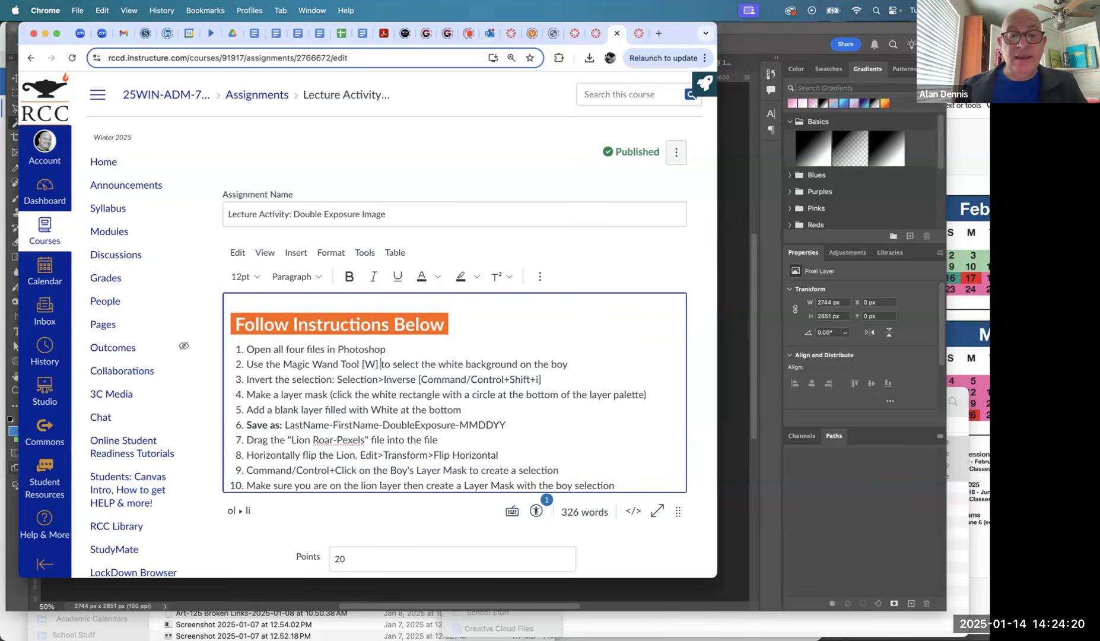
left_click_drag(380, 367, 362, 366)
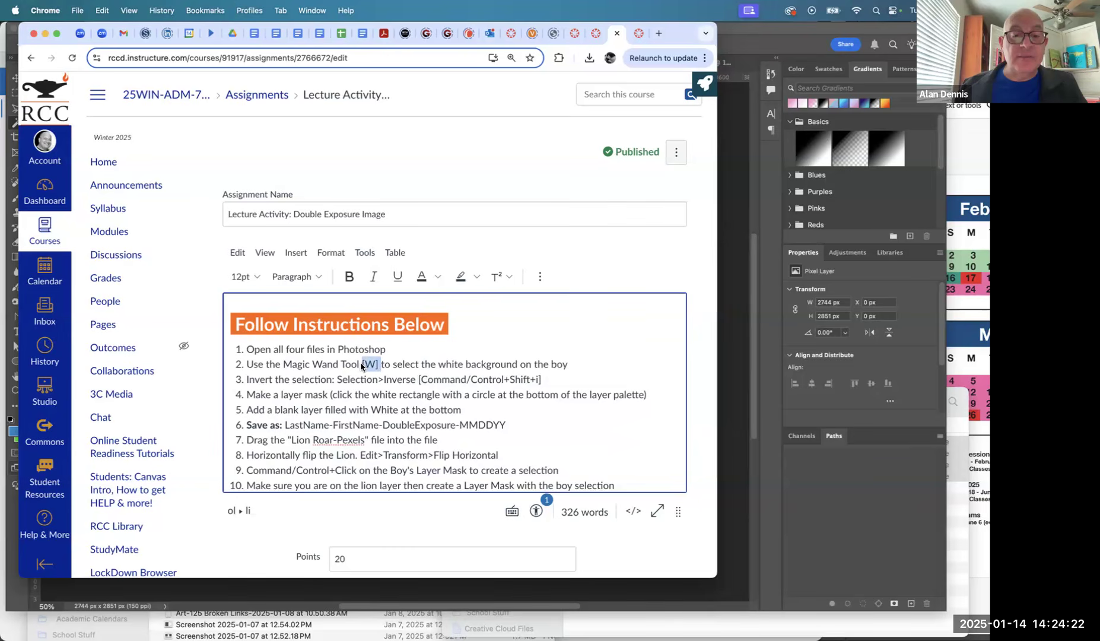
left_click(437, 277)
left_click(471, 337)
left_click(437, 378)
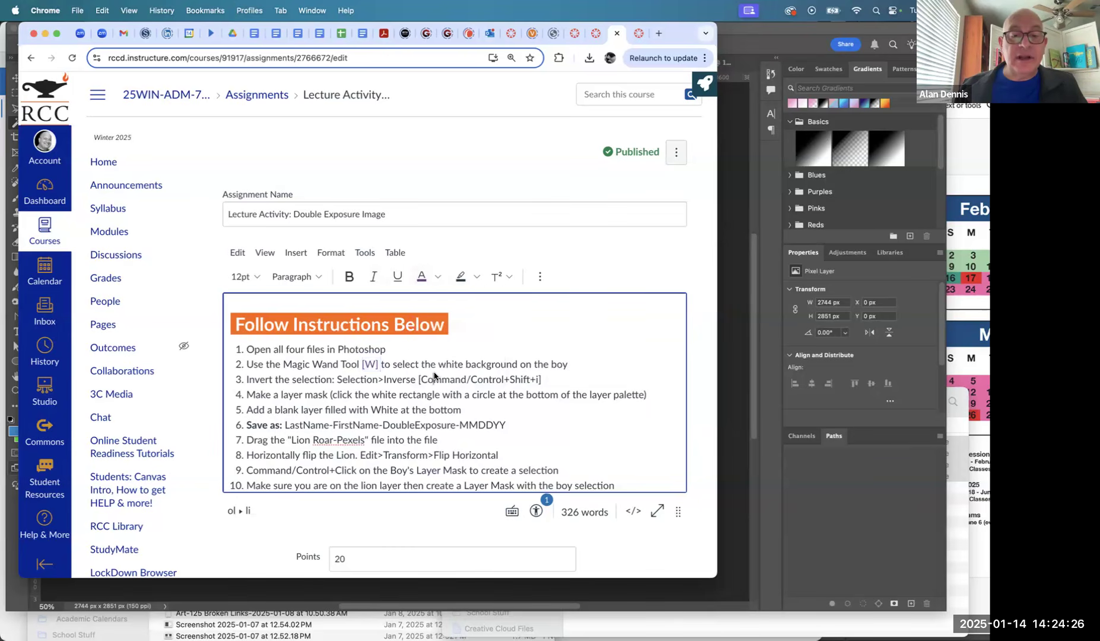
key("super+Tab")
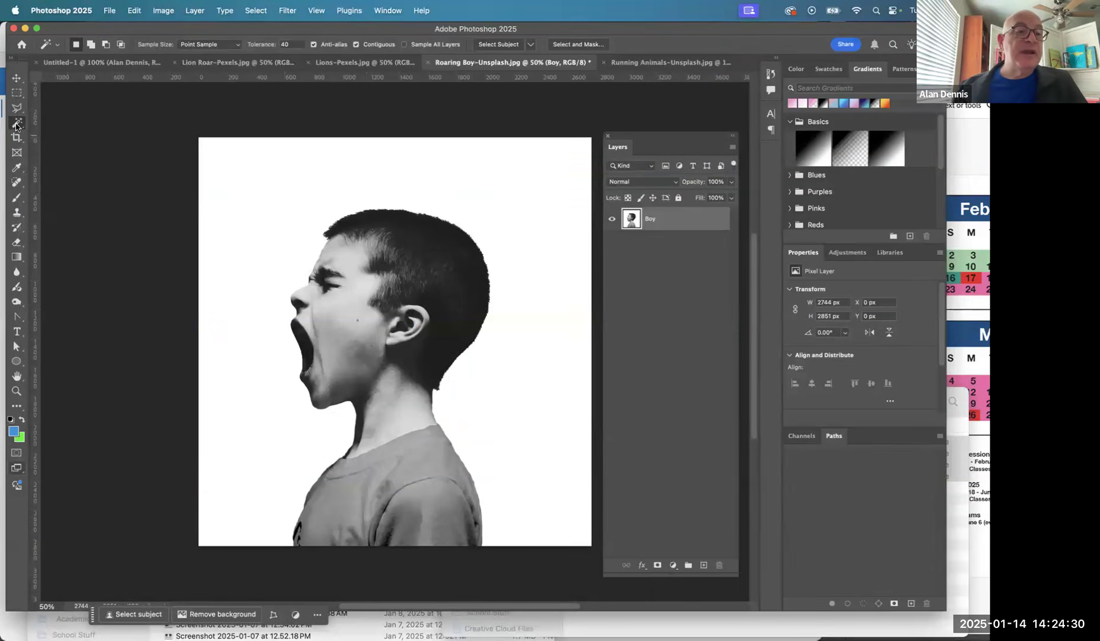
Step: Select the boy by drawing a rectangle around him with the Object Selection Tool
left_click_drag(17, 124, 40, 122)
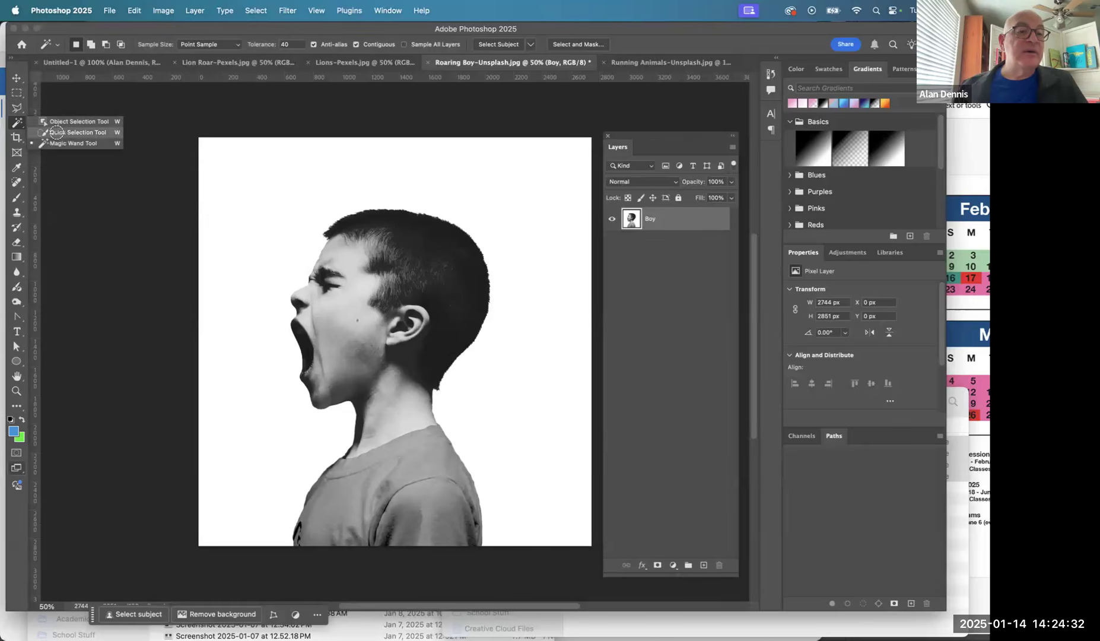
left_click(57, 132)
left_click_drag(20, 124, 49, 131)
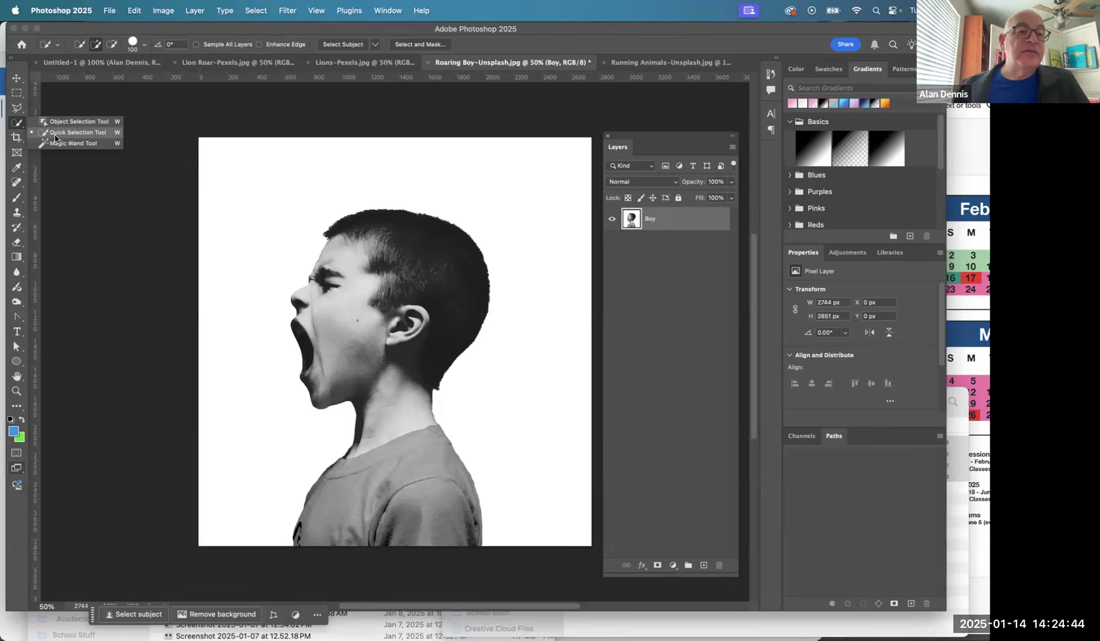
left_click(54, 122)
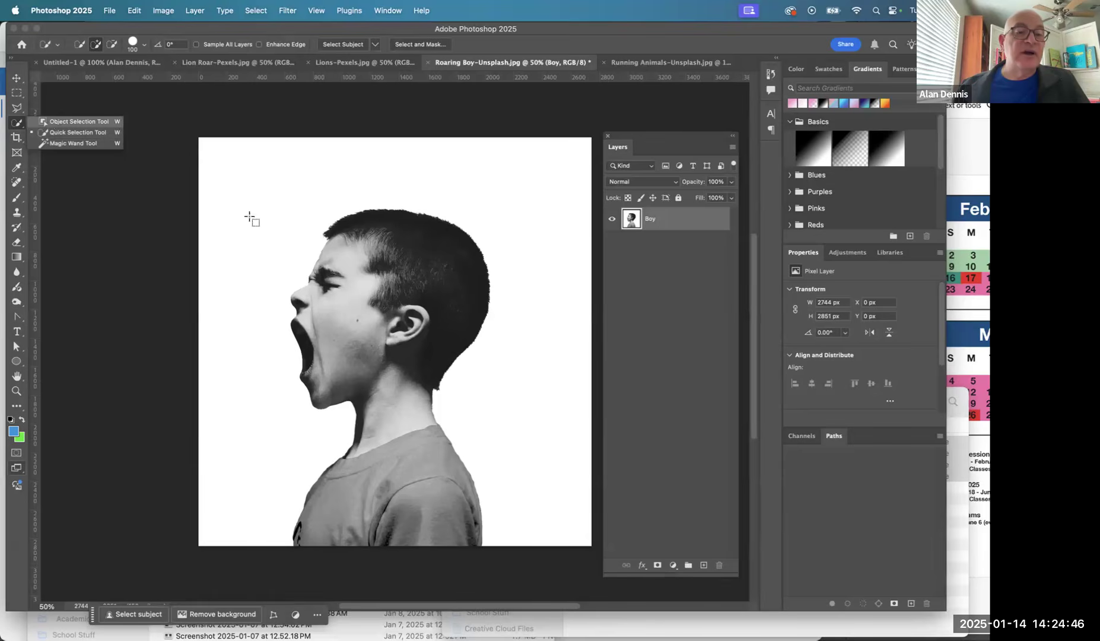
left_click_drag(238, 168, 474, 428)
left_click_drag(526, 491, 532, 545)
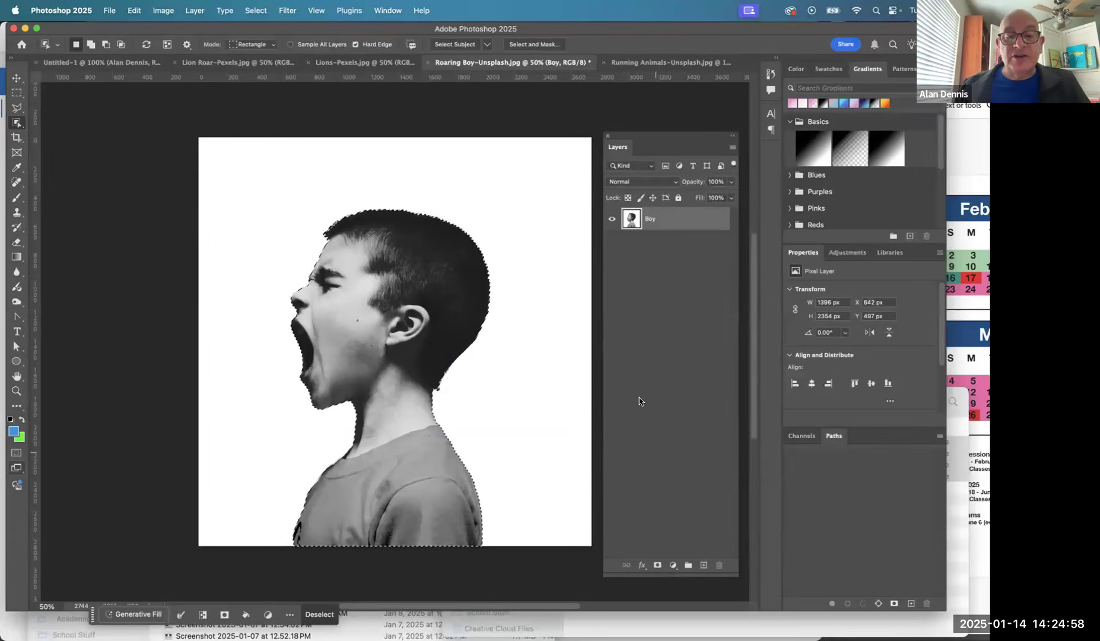
Step: Add a layer mask to the Boy layer from the selection and inspect the mask on its own
left_click(657, 565)
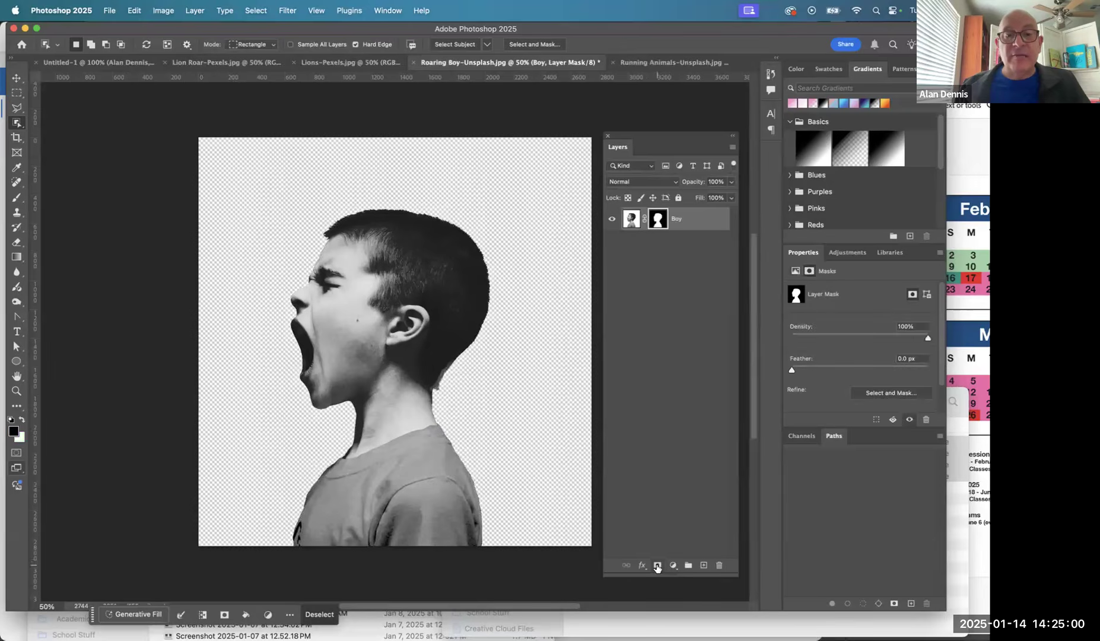
left_click(659, 218, "alt")
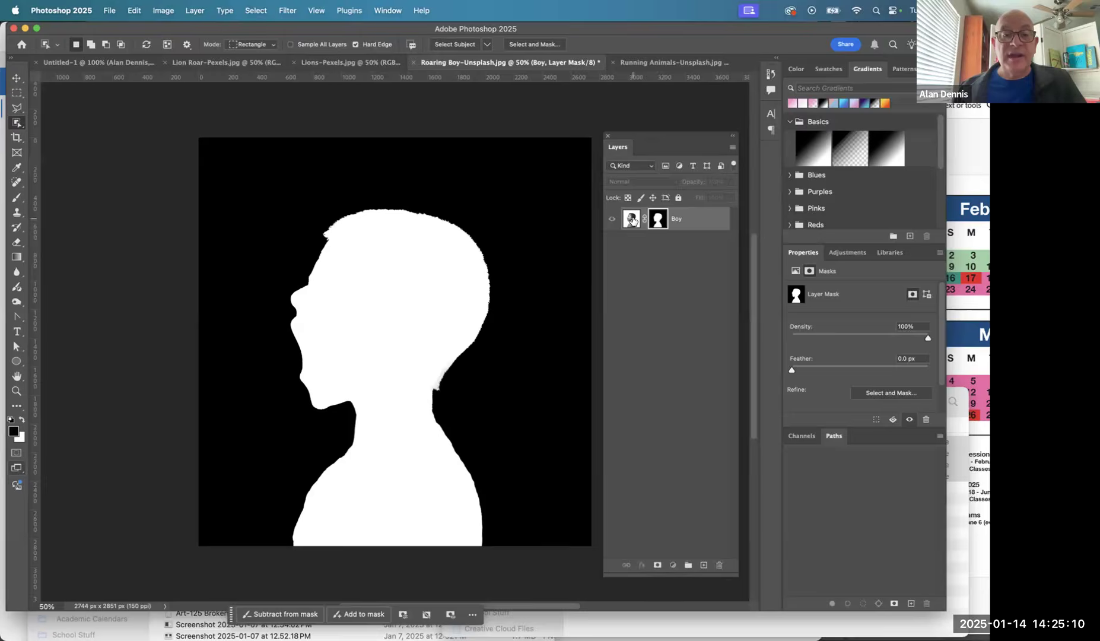
left_click(632, 221)
Step: Undo the layer mask made from the object selection and deselect the boy
key("super+z")
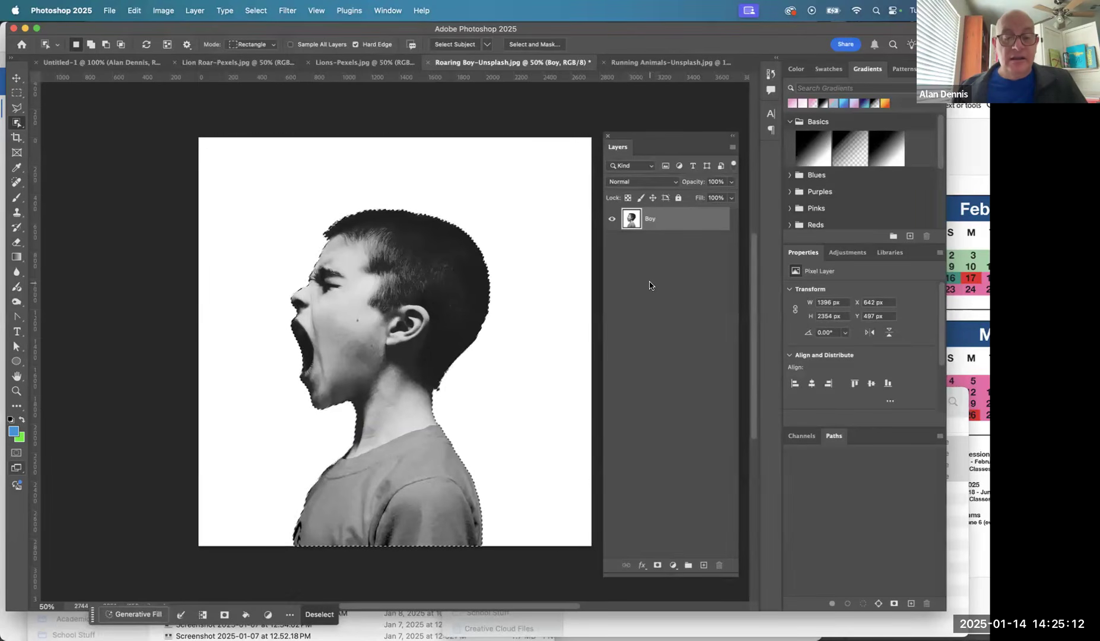
key("super+d")
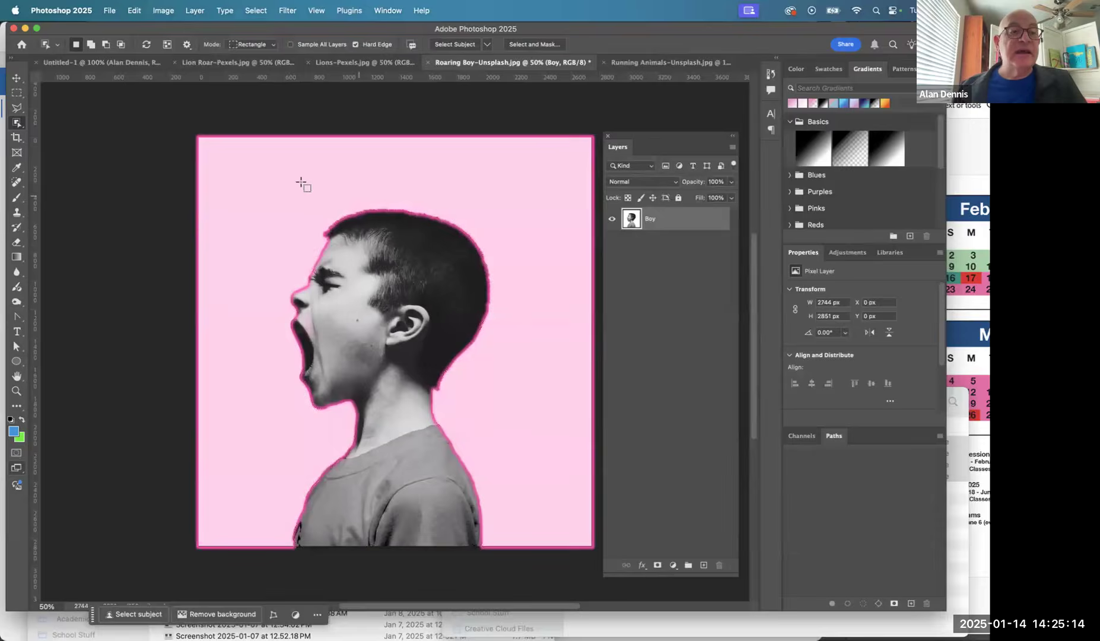
Step: Mask the Boy layer using a Quick Selection Tool selection of the boy, and view the mask alone
left_click(14, 123)
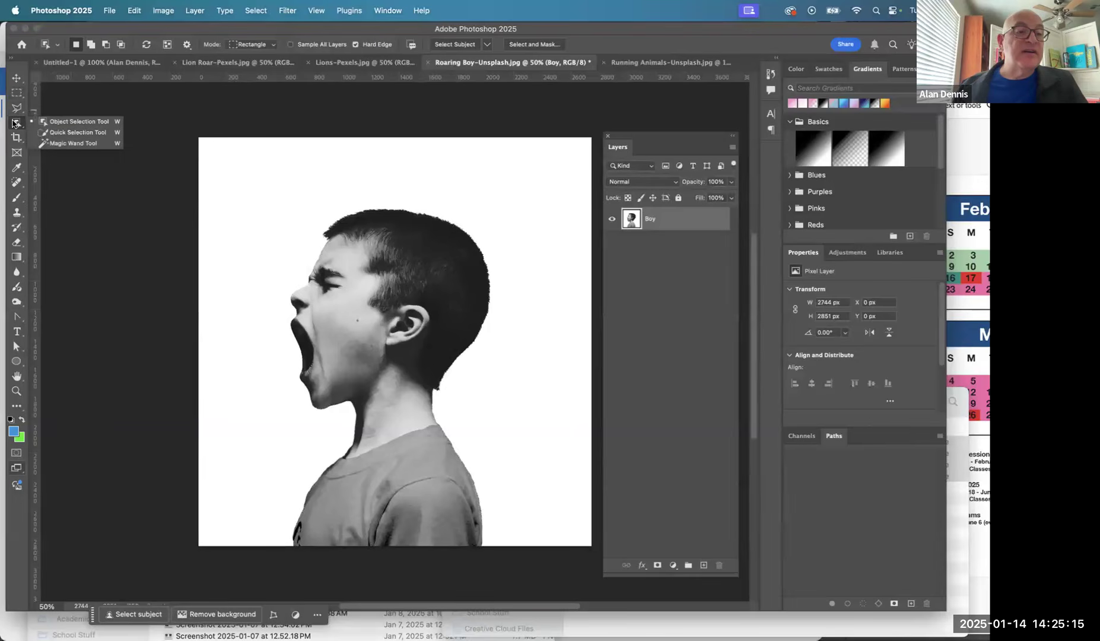
left_click(50, 132)
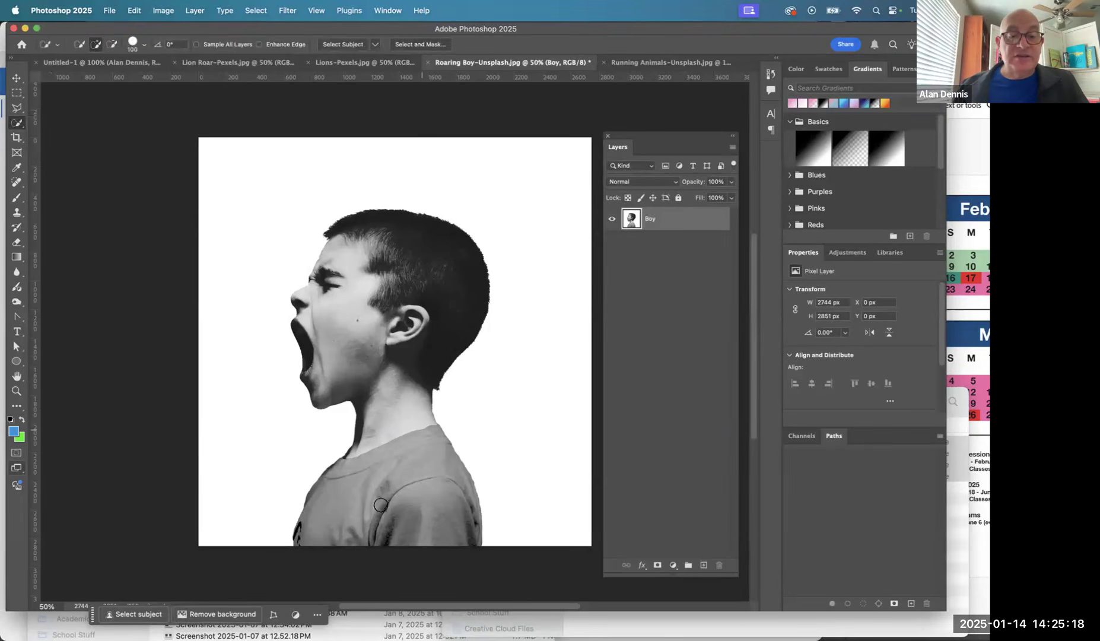
left_click_drag(379, 411, 391, 235)
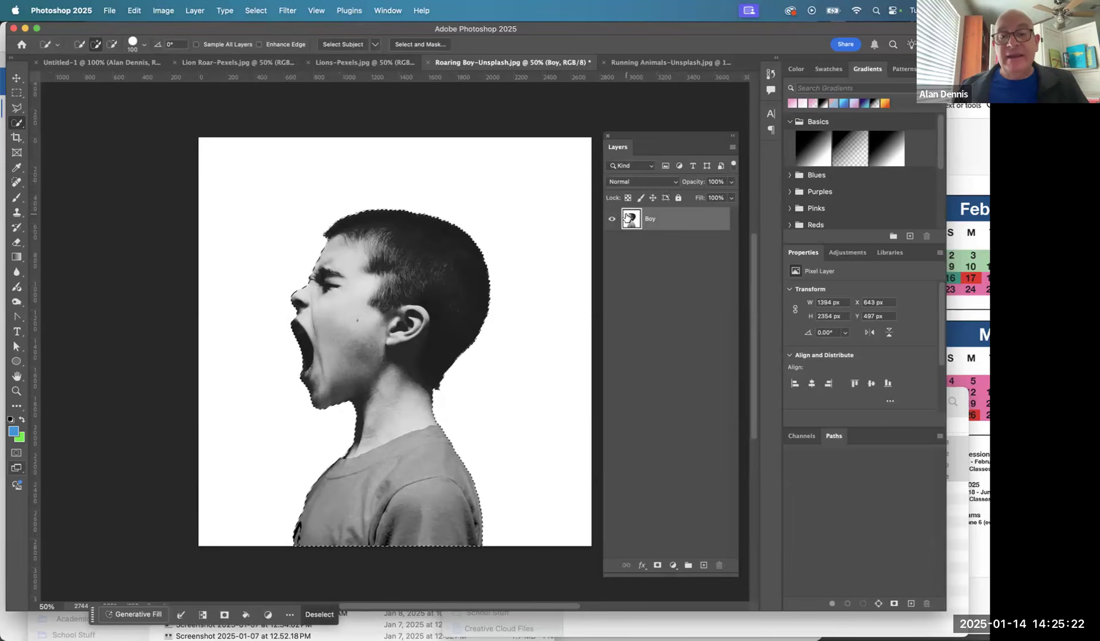
left_click(657, 564)
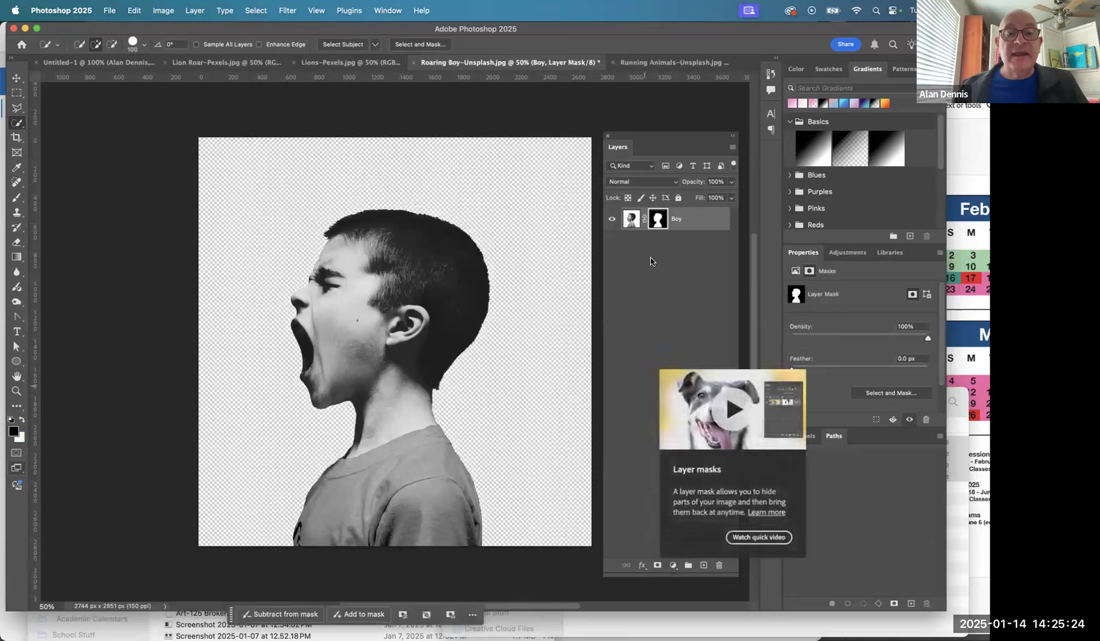
left_click(656, 220, "alt")
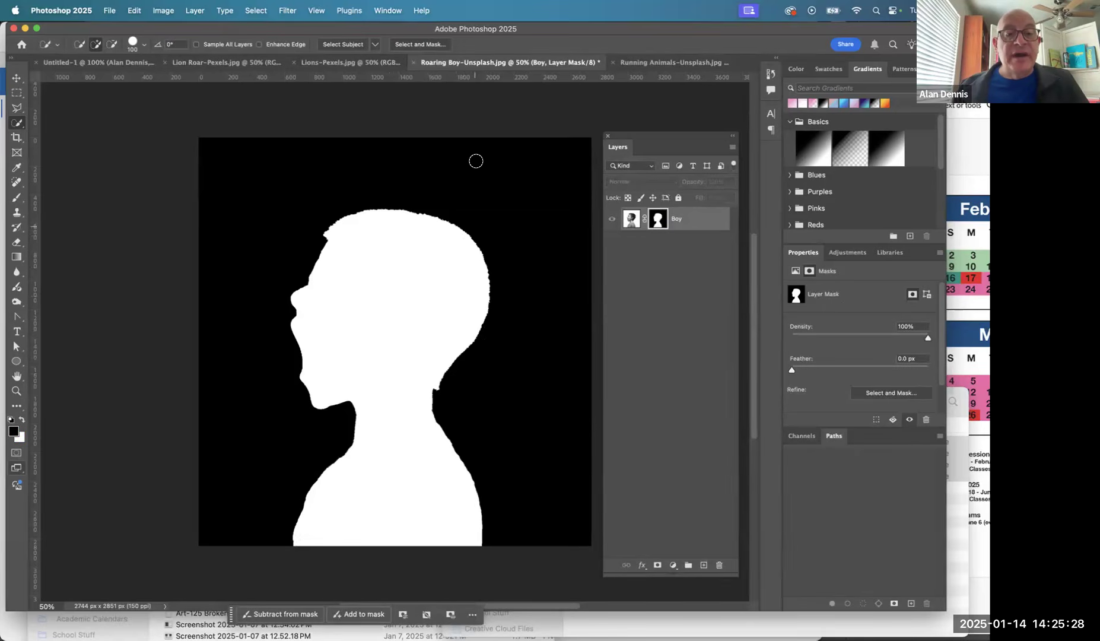
Step: Undo the mask made from the quick selection and clear the selection
key("super+z")
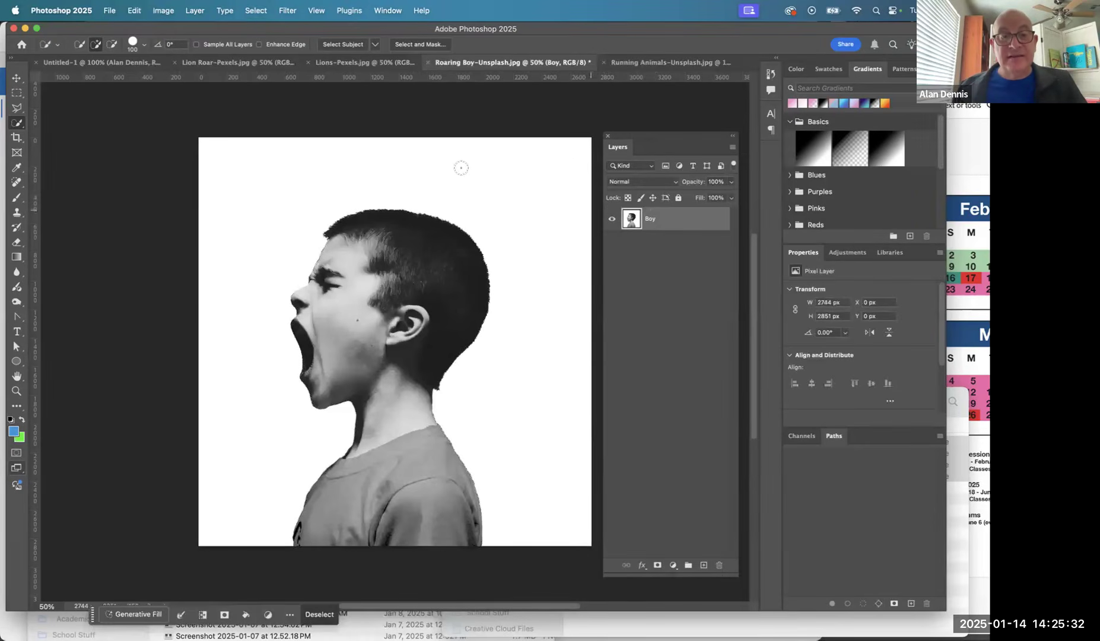
key("super+d")
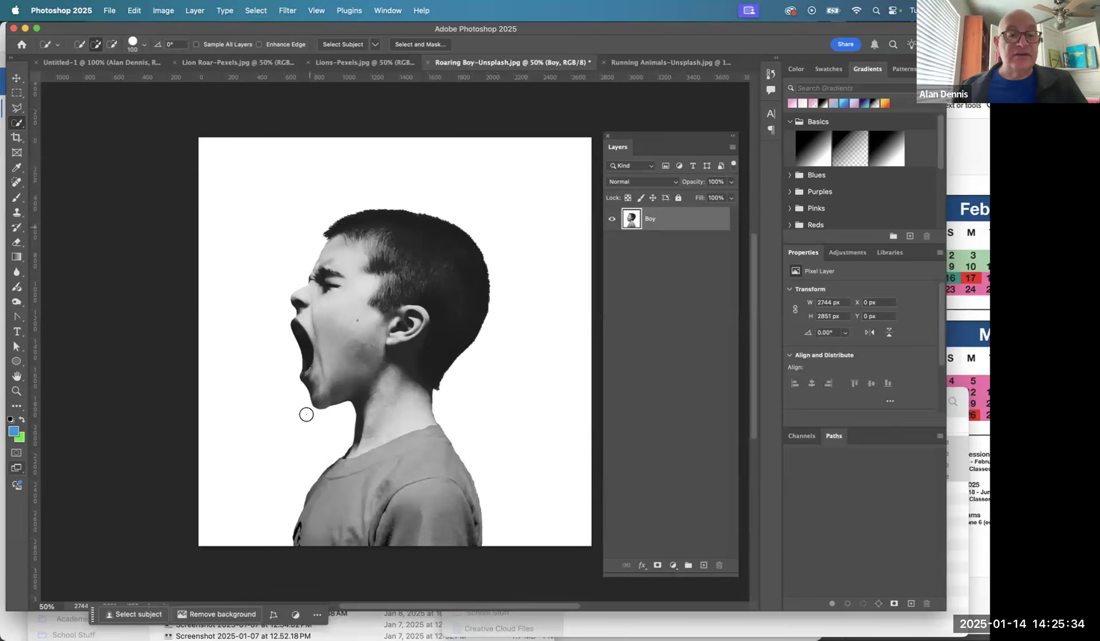
Step: Select the white background with the Magic Wand Tool and add a layer mask to the Boy layer from it
left_click(17, 123)
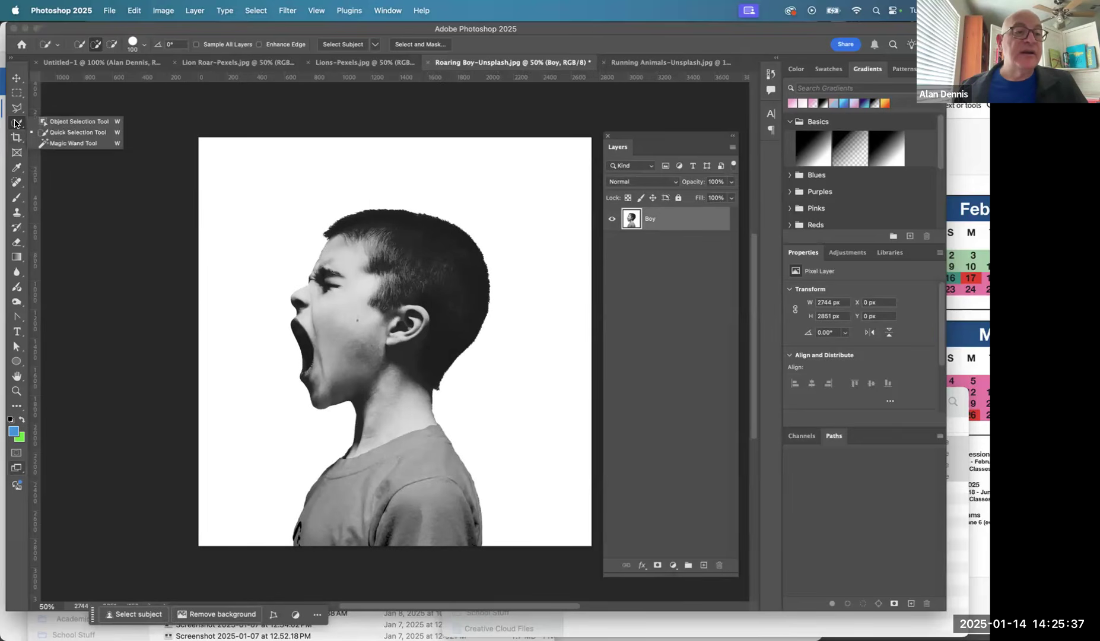
left_click(72, 143)
left_click(262, 182)
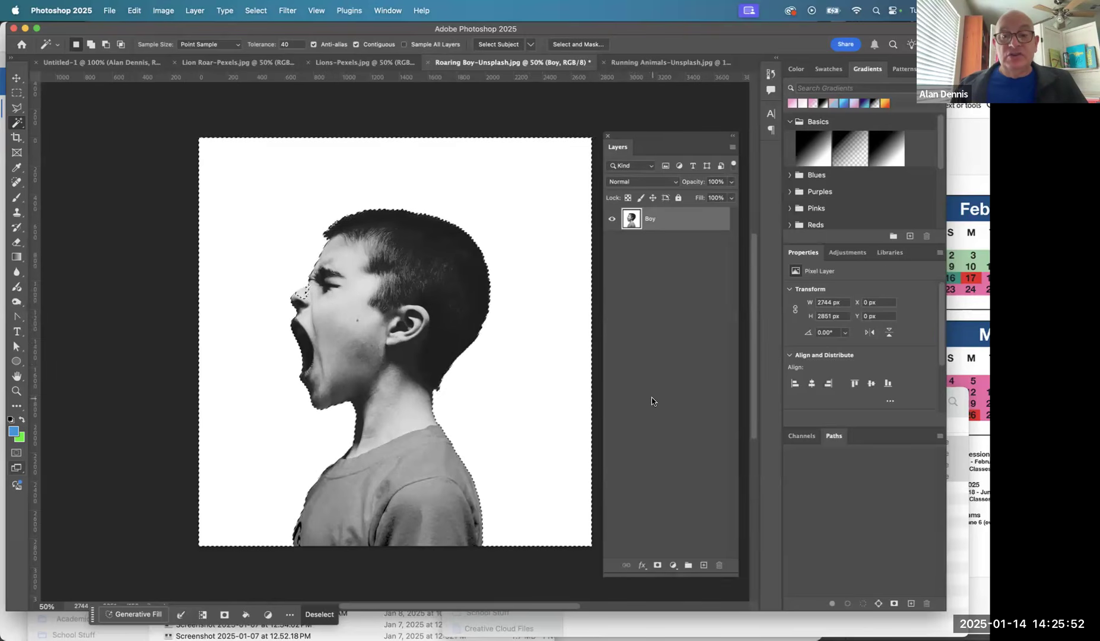
left_click(658, 564)
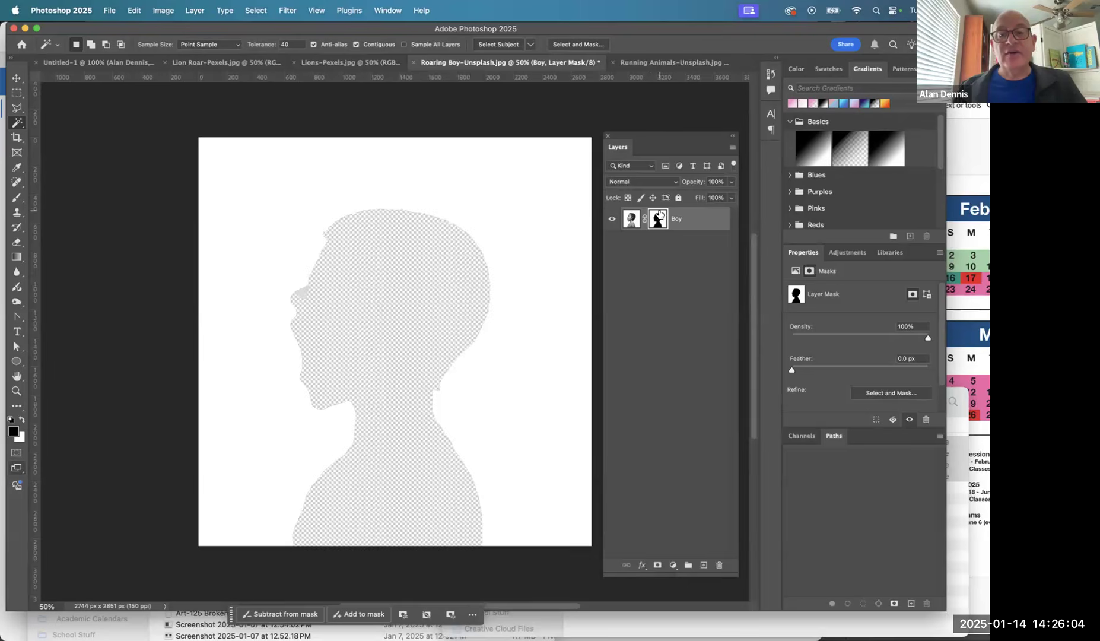
Step: Invert the Boy layer's mask to reveal the boy and hide the background
left_click(162, 11)
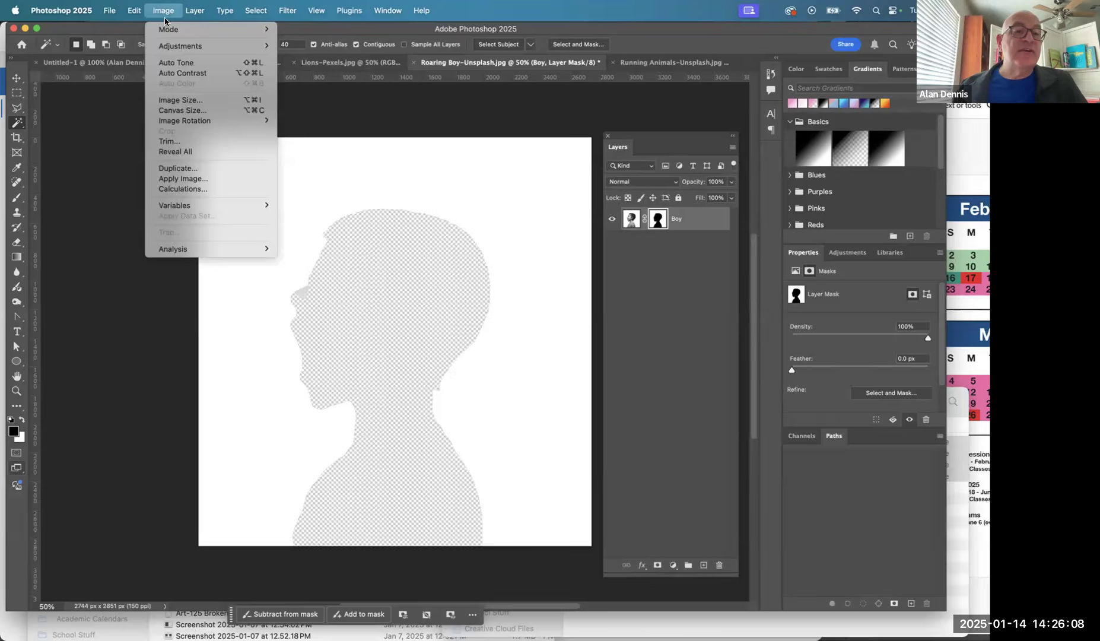
mouse_move(139, 5)
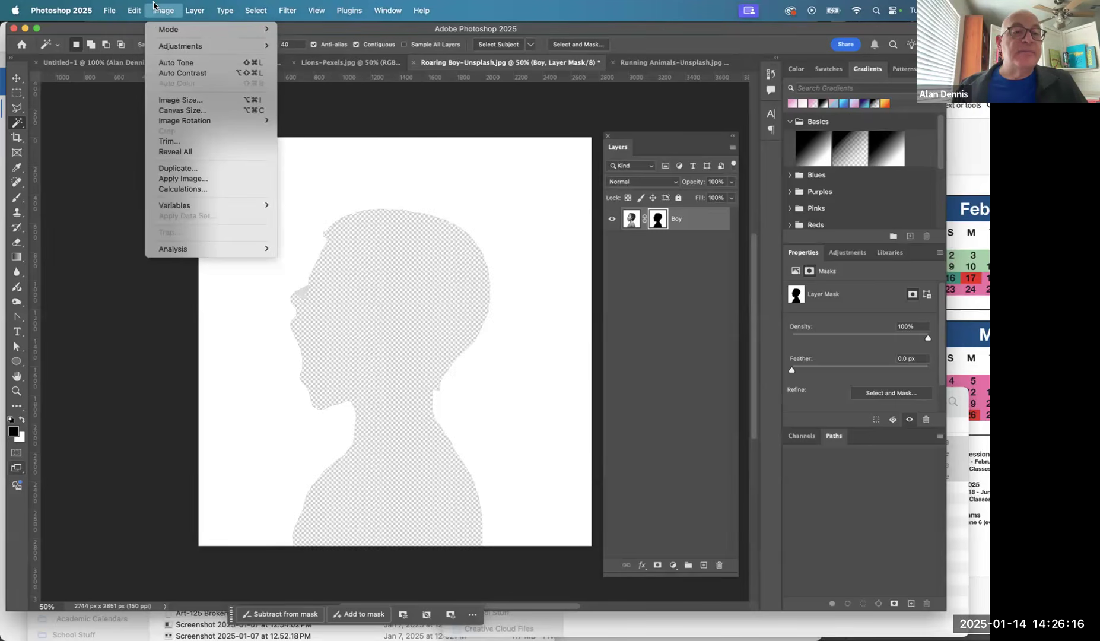
mouse_move(178, 46)
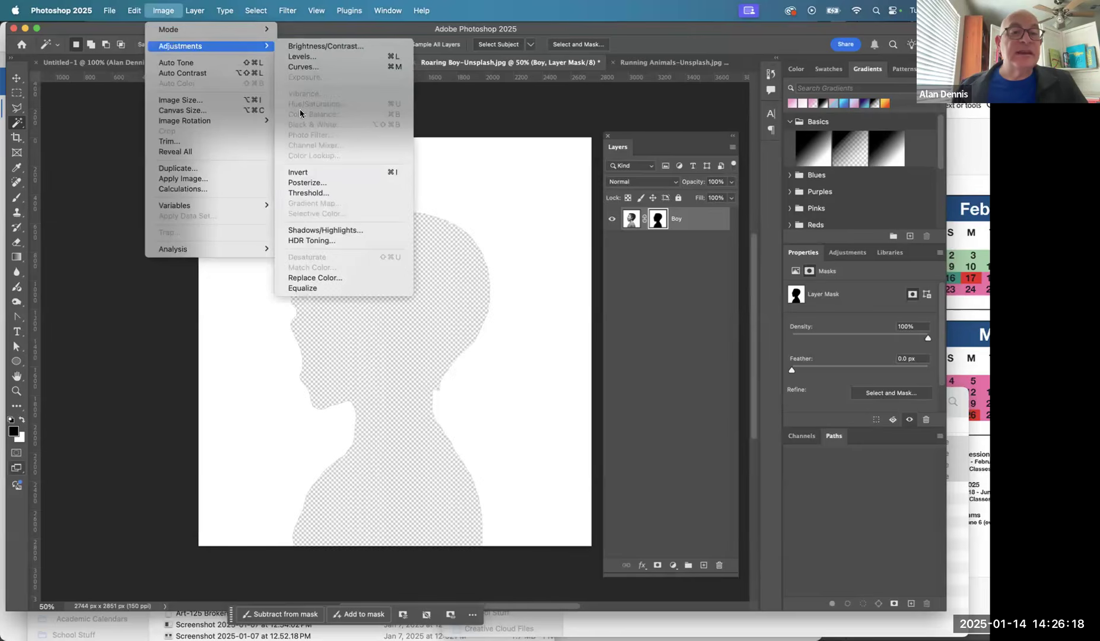
left_click(313, 176)
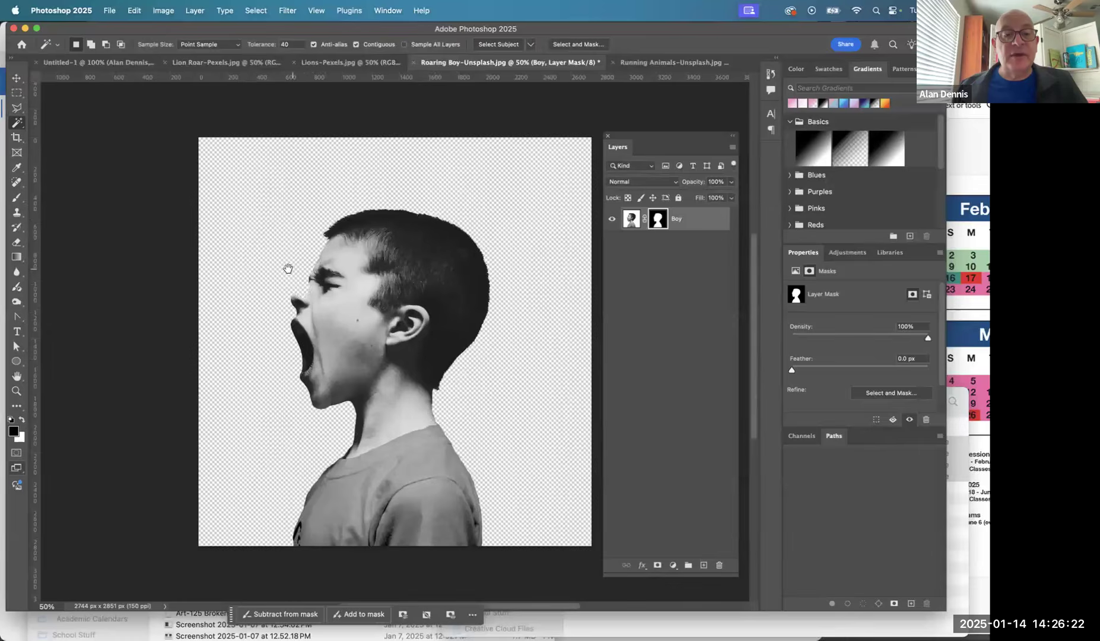
key("x")
scroll(288, 274, "up", 5)
scroll(264, 278, "down", 6)
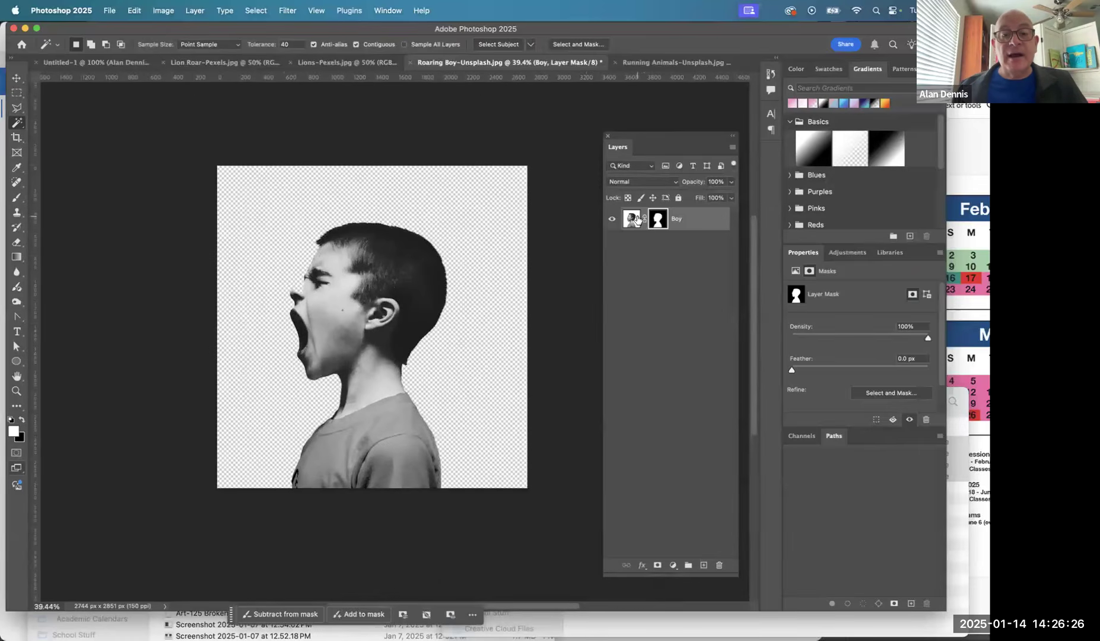
Step: Invert the mask a second time and undo back to the unmasked layer with the background selection active
key("super+i")
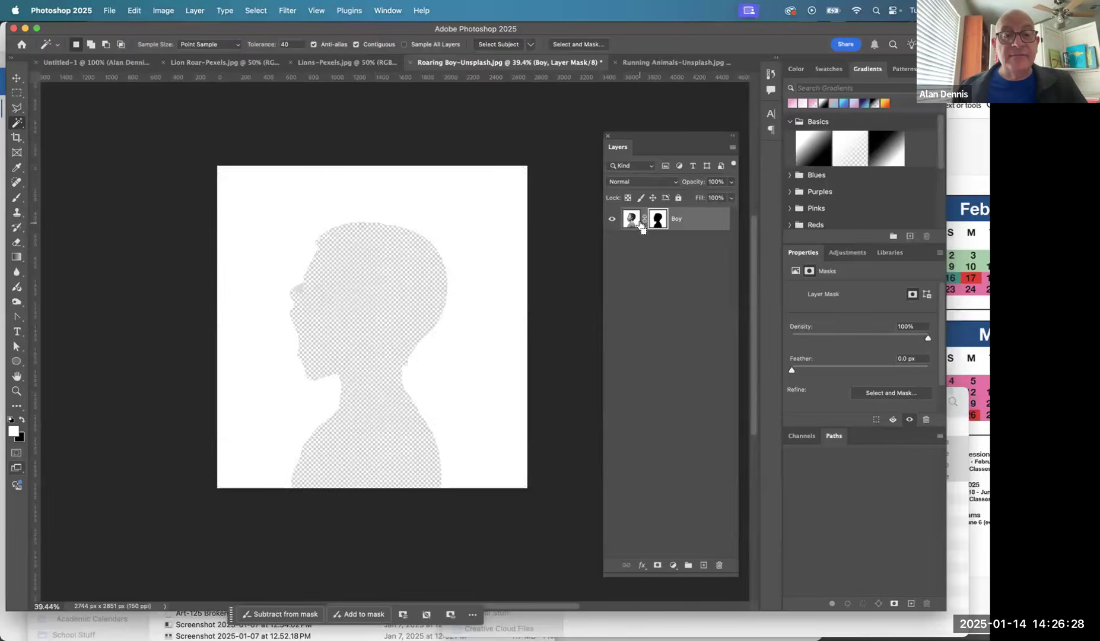
key("super+z")
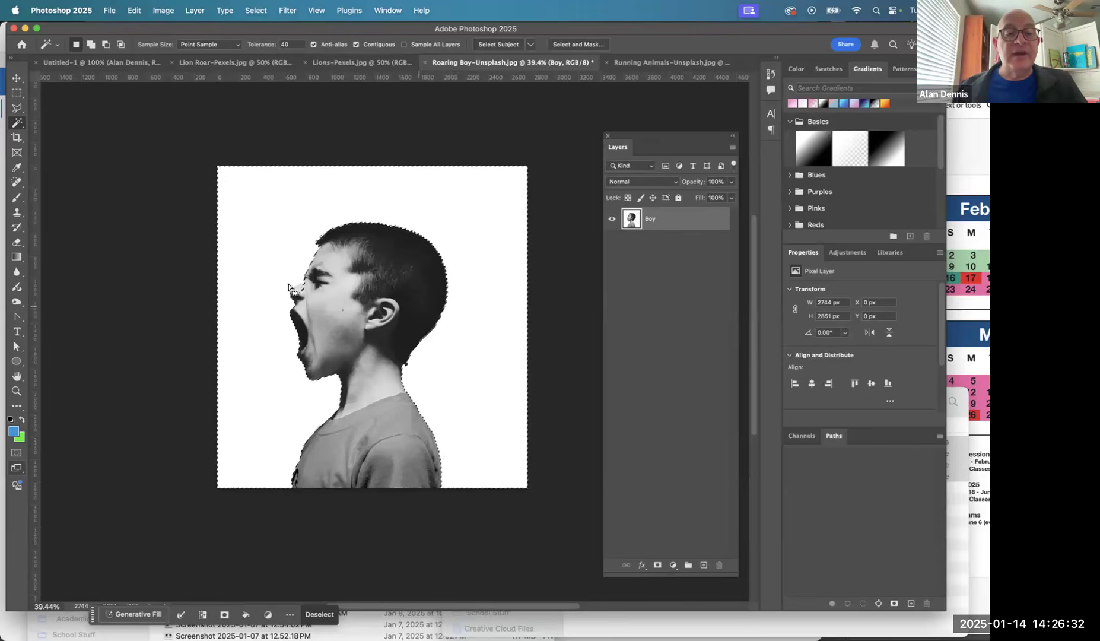
Step: Use the Lasso Tool to add areas of the nose and cheek to the background selection
scroll(284, 279, "up", 10)
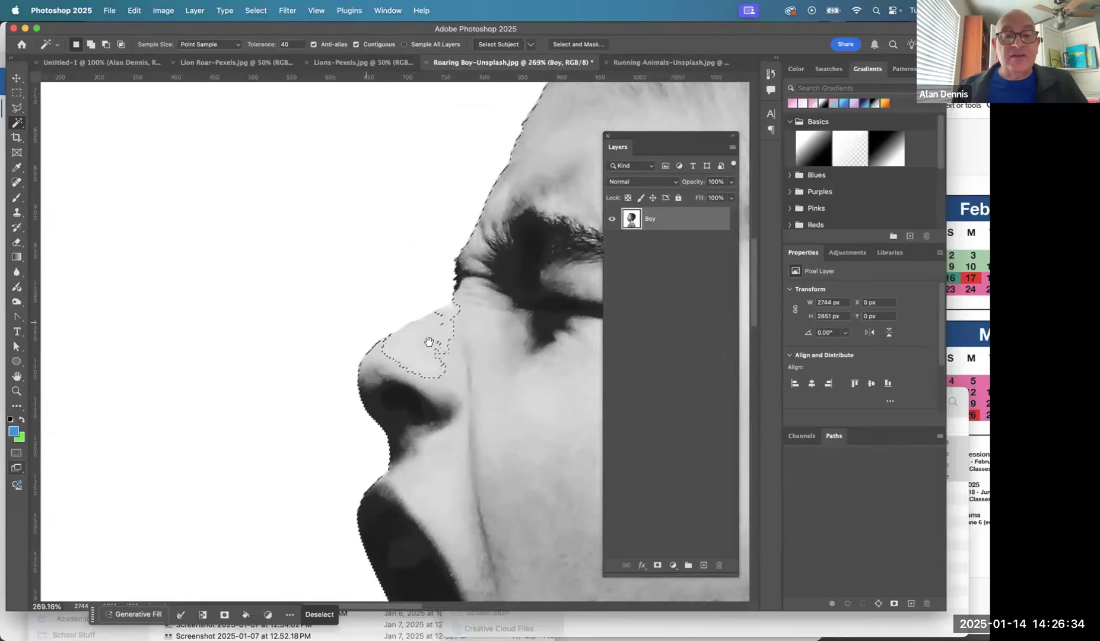
scroll(319, 303, "right", 5)
scroll(318, 302, "down", 3)
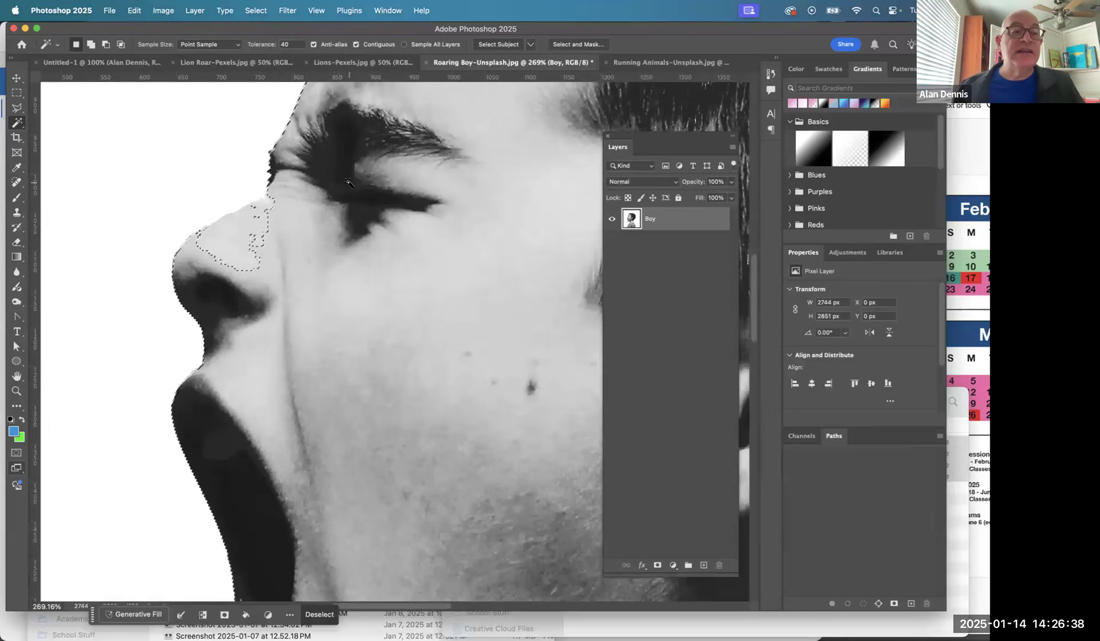
key("l")
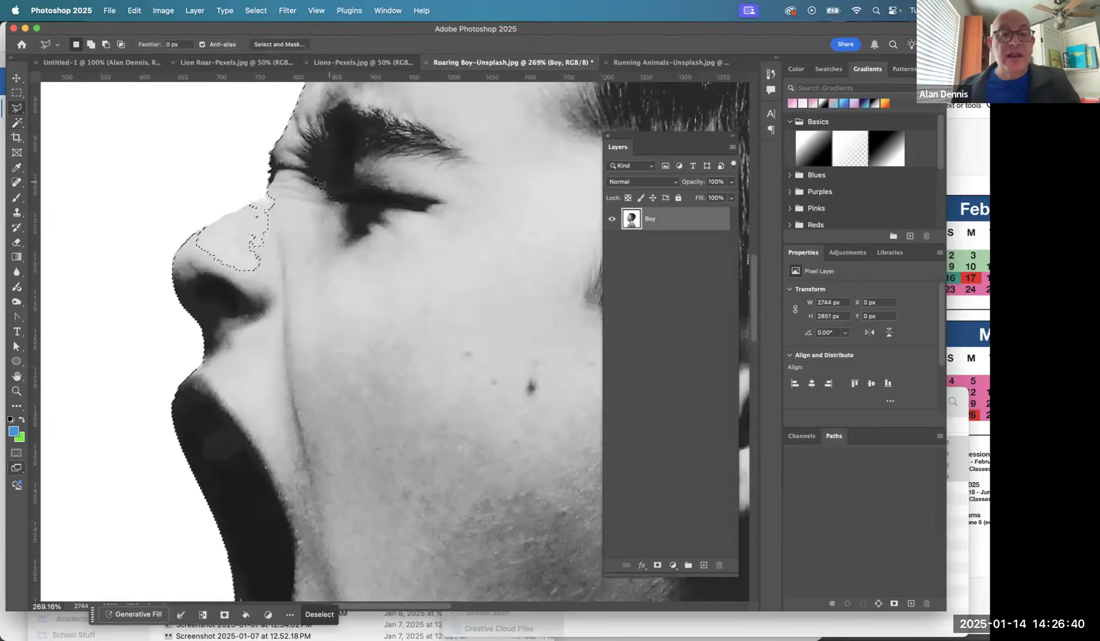
right_click(18, 112)
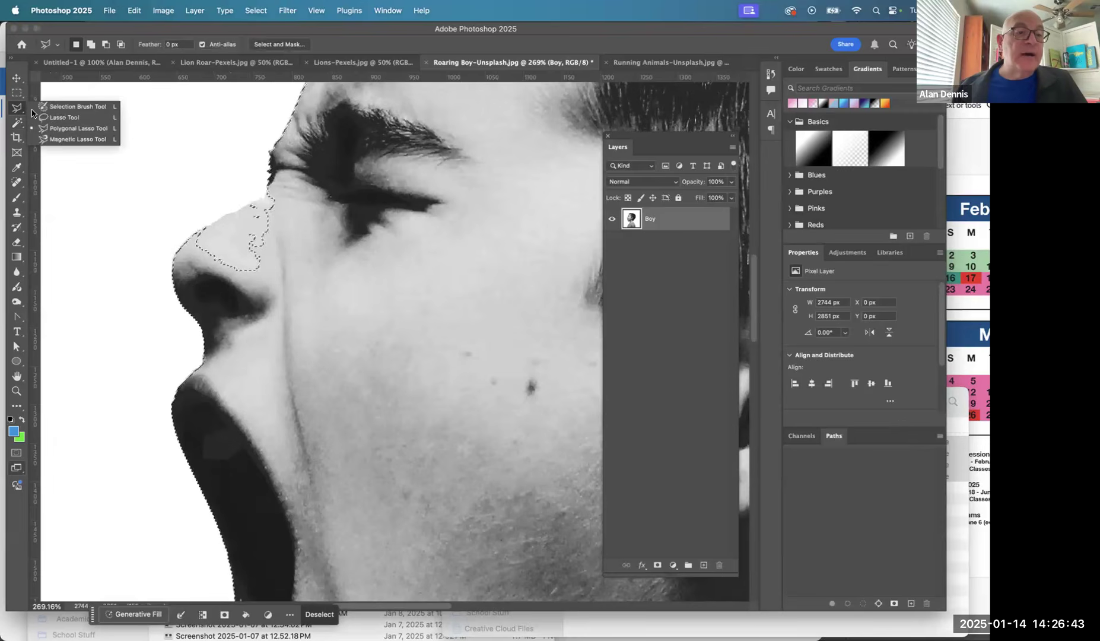
left_click(63, 117)
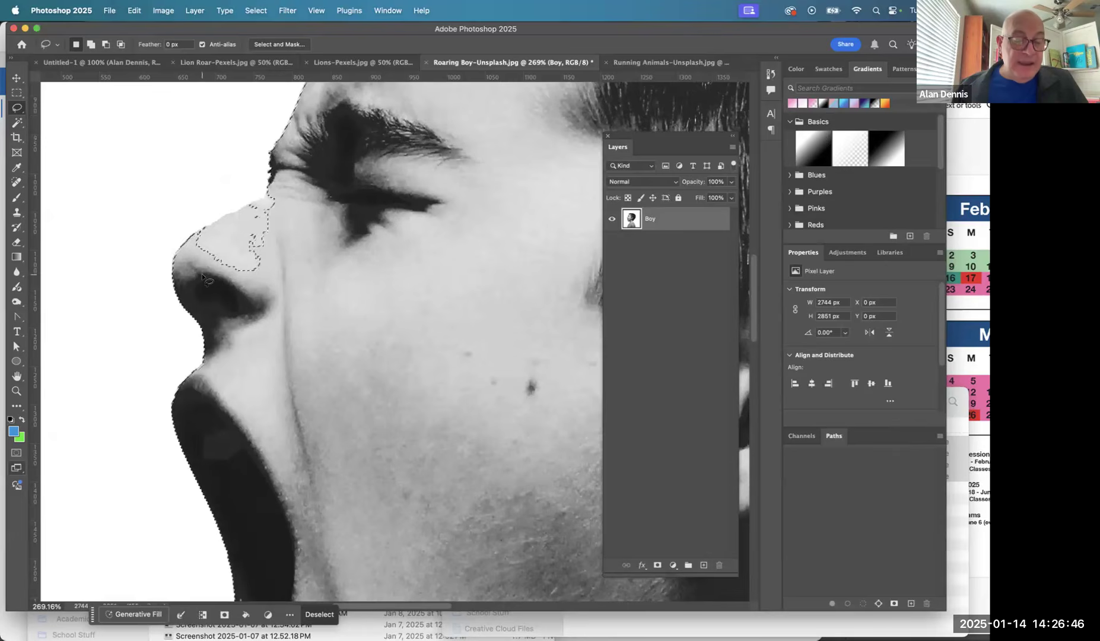
key("shift")
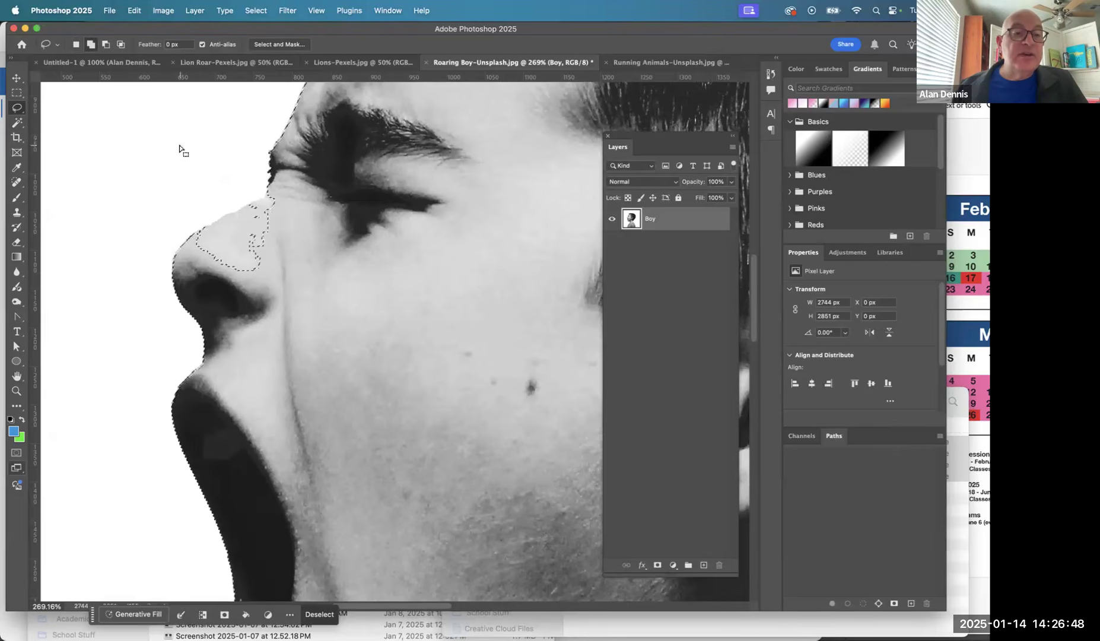
mouse_move(267, 309)
left_mouse_down()
mouse_move(215, 271)
mouse_move(227, 247)
mouse_move(259, 229)
mouse_move(286, 237)
mouse_move(292, 283)
mouse_move(267, 310)
left_mouse_up()
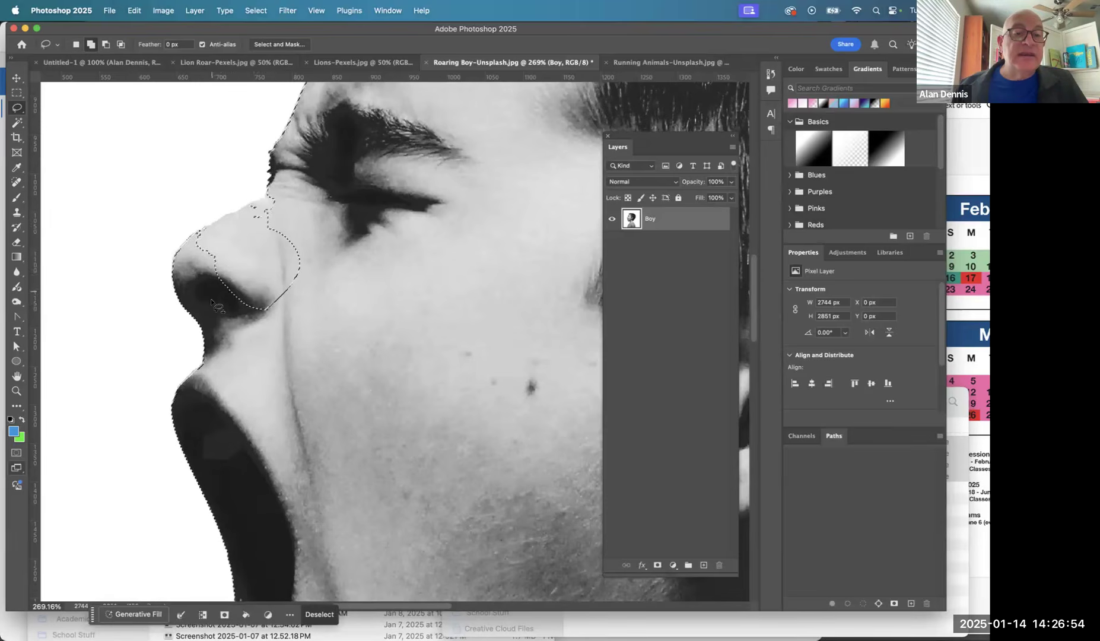
mouse_move(301, 226)
left_mouse_down()
mouse_move(273, 316)
mouse_move(327, 270)
mouse_move(314, 233)
left_mouse_up()
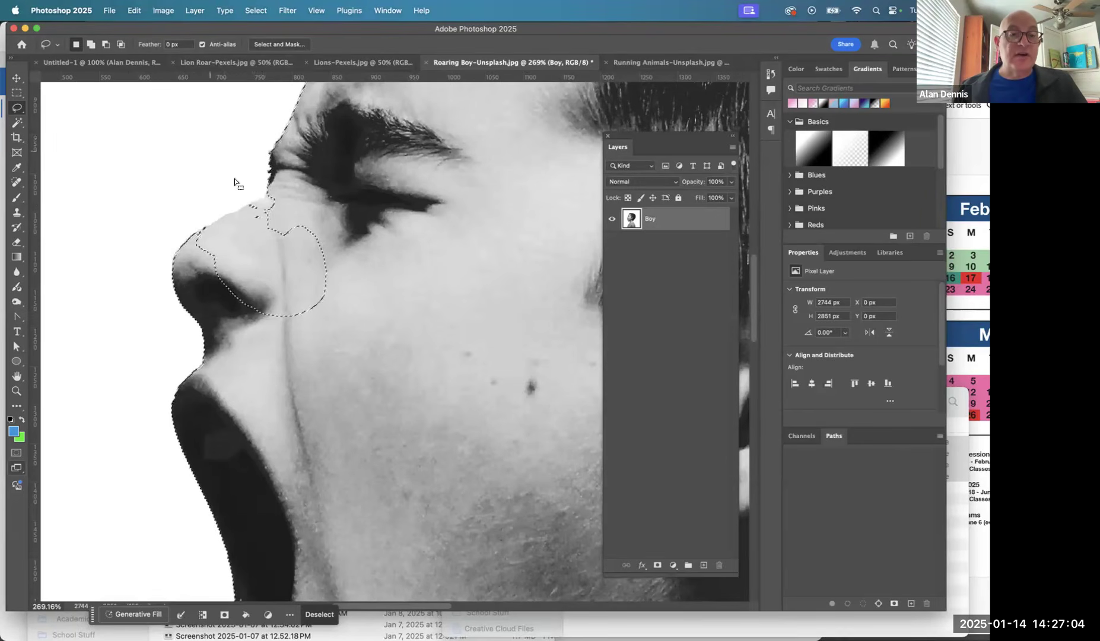
Step: Invert the selection to the boy and add the missing part of his nose with the Lasso Tool
left_click(256, 10)
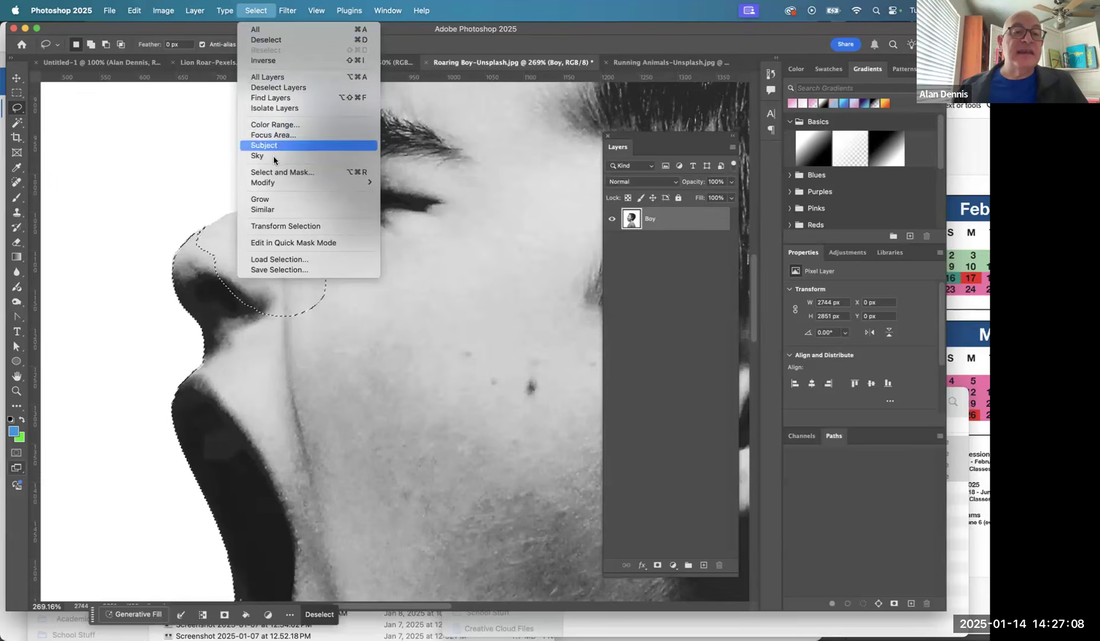
left_click(263, 61)
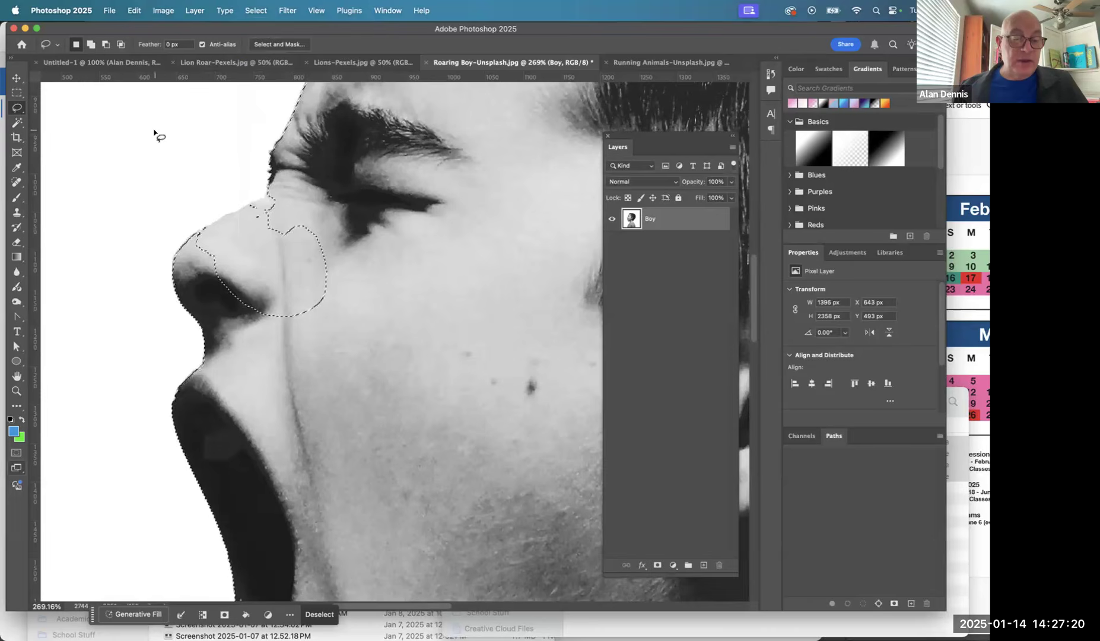
key("shift")
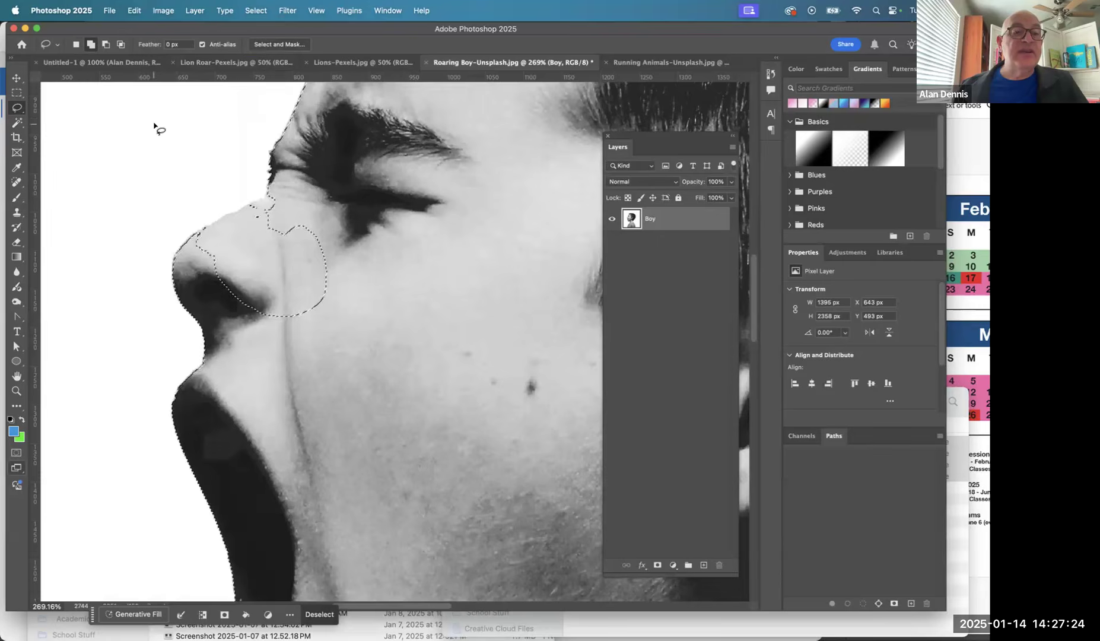
mouse_move(296, 345)
left_mouse_down()
mouse_move(370, 276)
mouse_move(348, 209)
mouse_move(301, 210)
mouse_move(244, 271)
mouse_move(255, 328)
mouse_move(339, 334)
left_mouse_up()
mouse_move(184, 263)
left_mouse_down()
mouse_move(197, 228)
mouse_move(282, 194)
mouse_move(300, 268)
mouse_move(240, 319)
left_mouse_up()
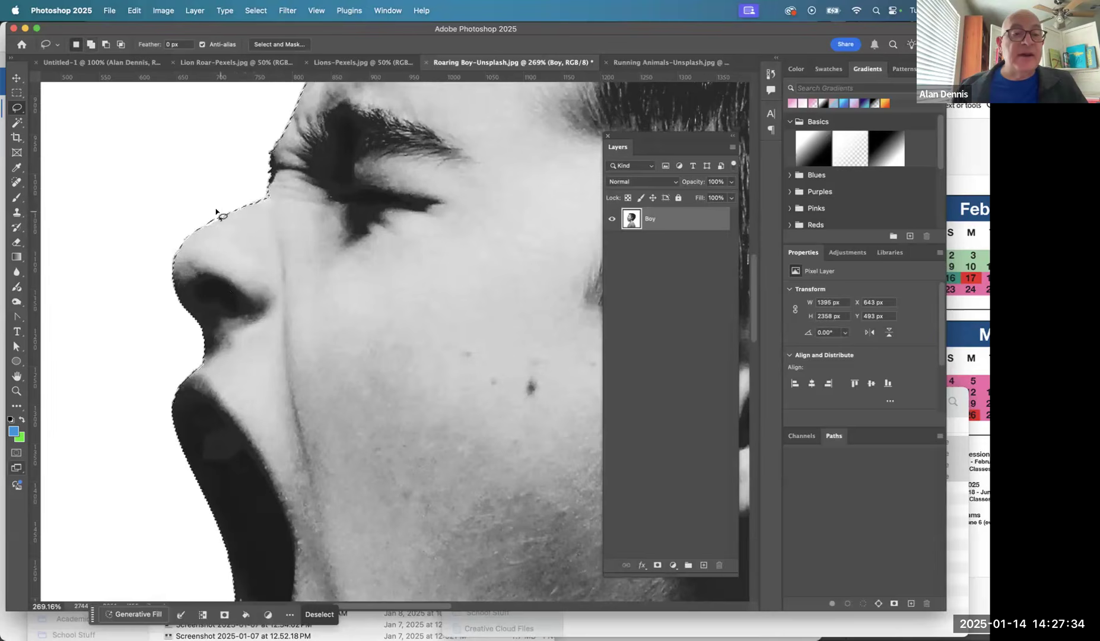
Step: Refine the lasso selection along the bridge of the nose, subtracting the white fringe and adding the missed edge near the brow
left_click_drag(198, 212, 270, 275)
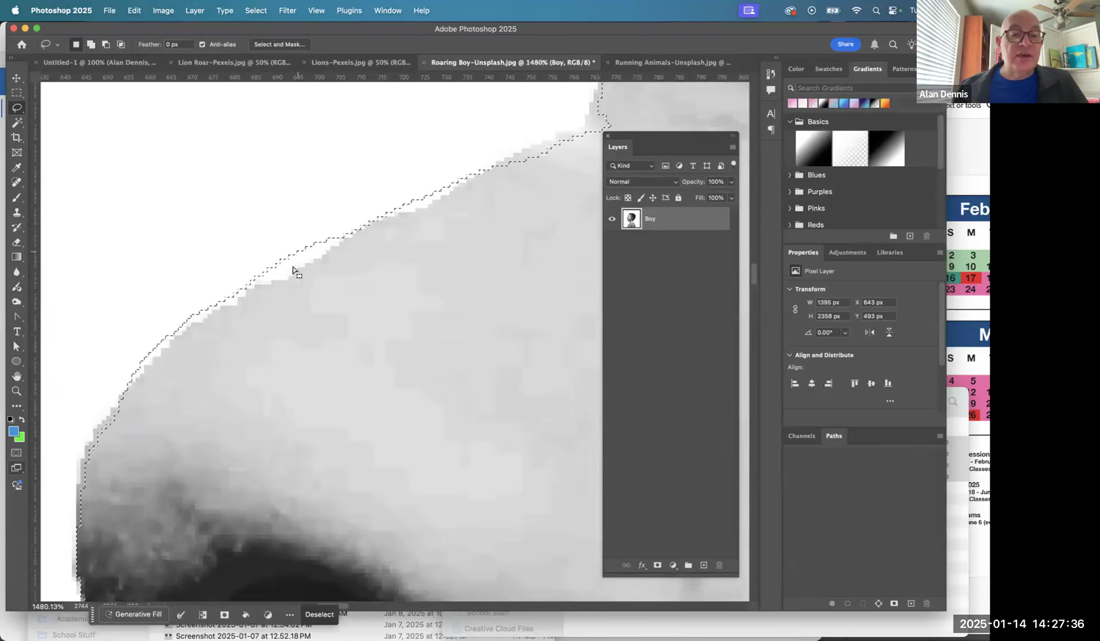
key("alt")
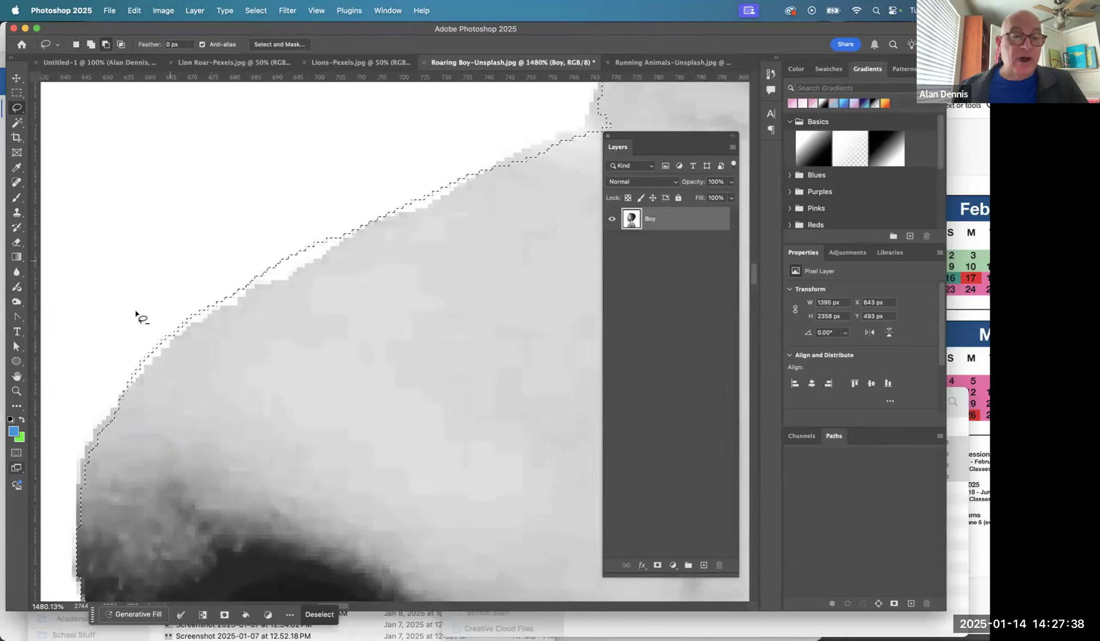
mouse_move(116, 352)
left_mouse_down()
mouse_move(126, 375)
mouse_move(327, 245)
mouse_move(204, 248)
left_mouse_up()
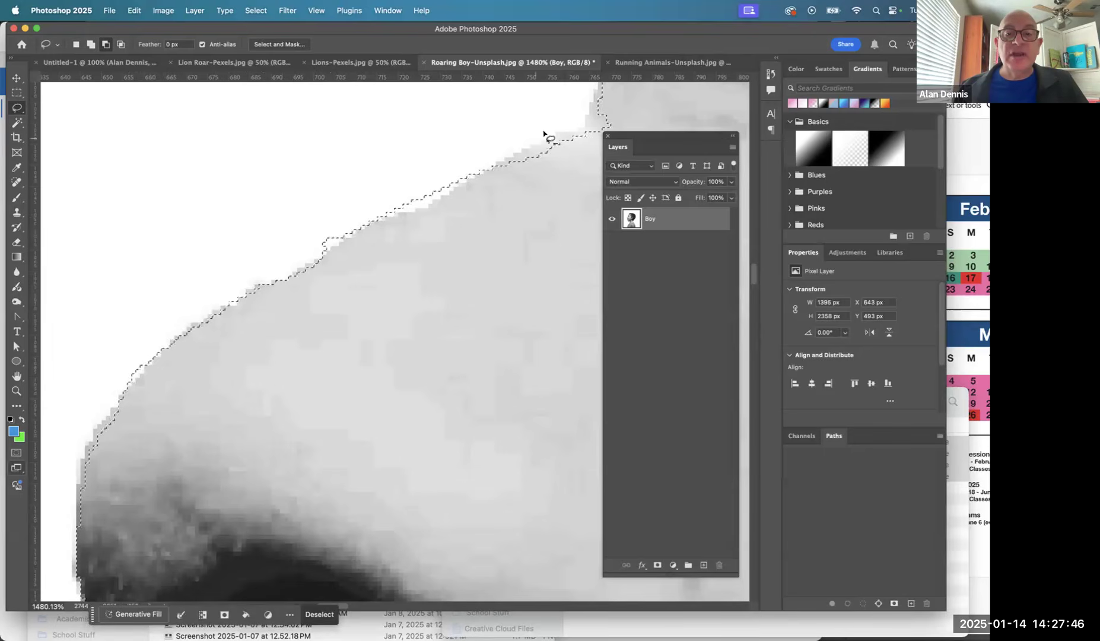
left_click_drag(522, 147, 397, 178)
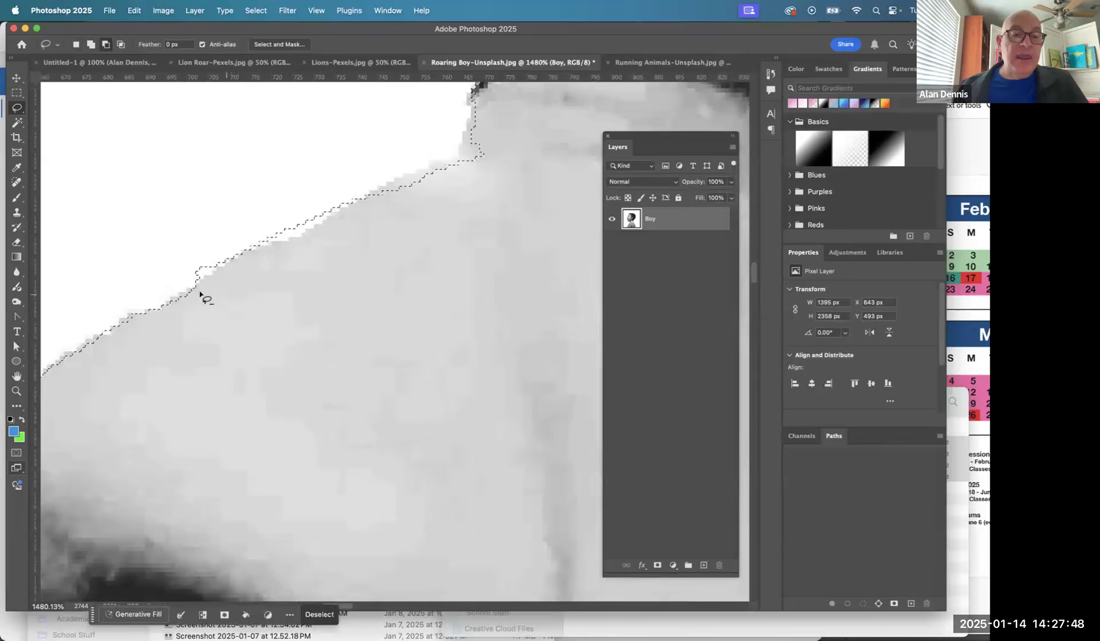
mouse_move(203, 277)
left_mouse_down()
mouse_move(341, 205)
mouse_move(349, 187)
mouse_move(172, 269)
left_mouse_up()
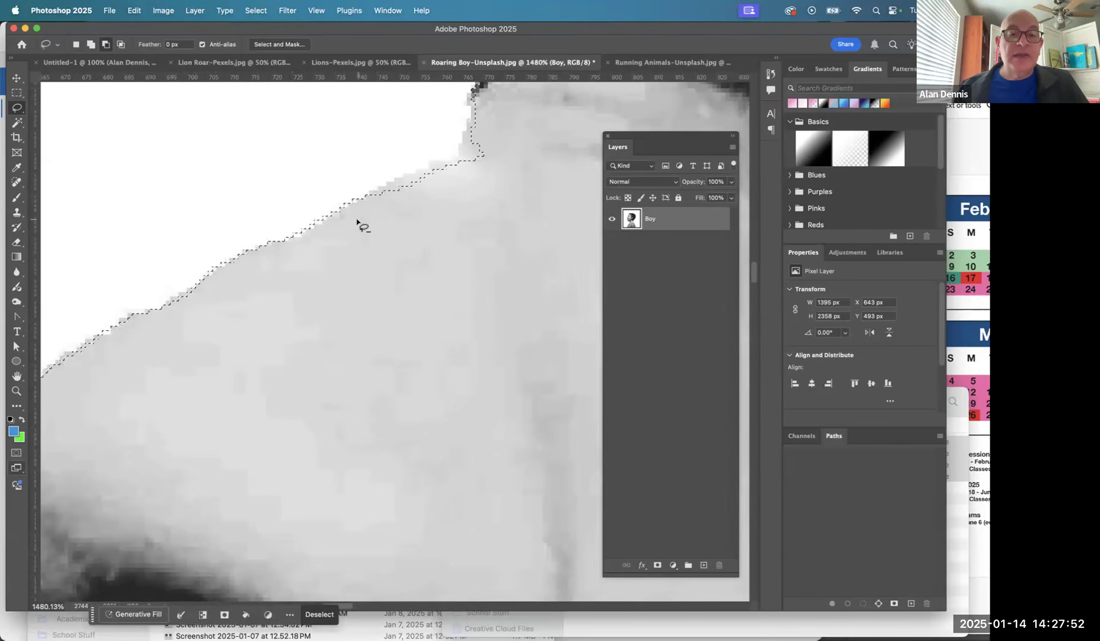
mouse_move(356, 222)
left_mouse_down()
mouse_move(382, 186)
mouse_move(455, 152)
mouse_move(470, 120)
mouse_move(488, 135)
mouse_move(482, 204)
mouse_move(421, 250)
left_mouse_up()
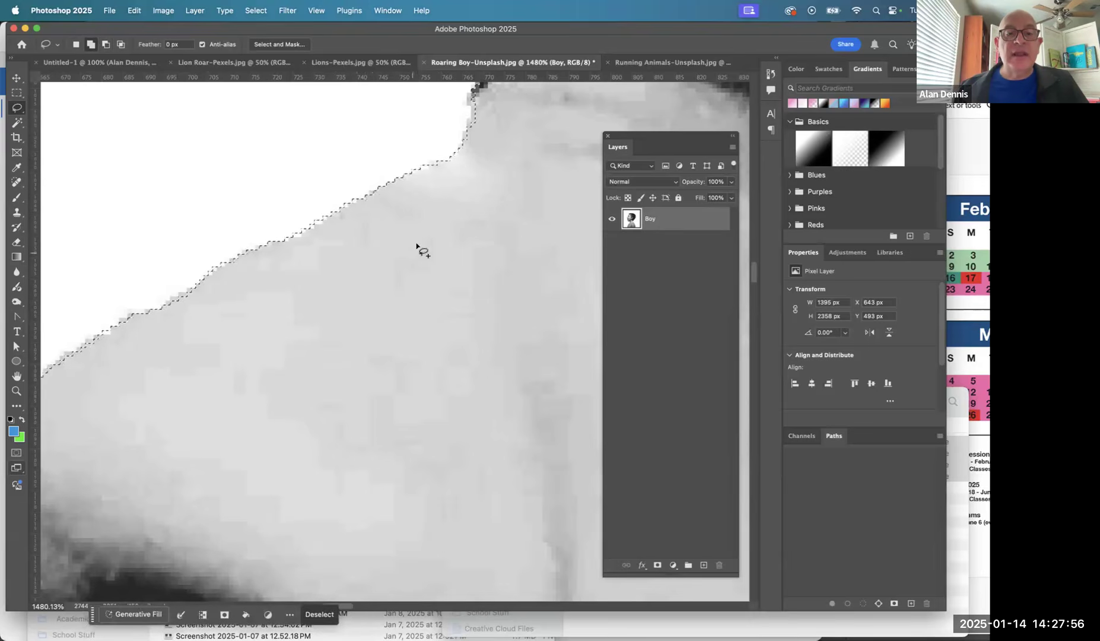
Step: Add a layer mask to the Boy layer from the refined selection of the boy
left_click(327, 307, "alt")
left_click(327, 307, "alt")
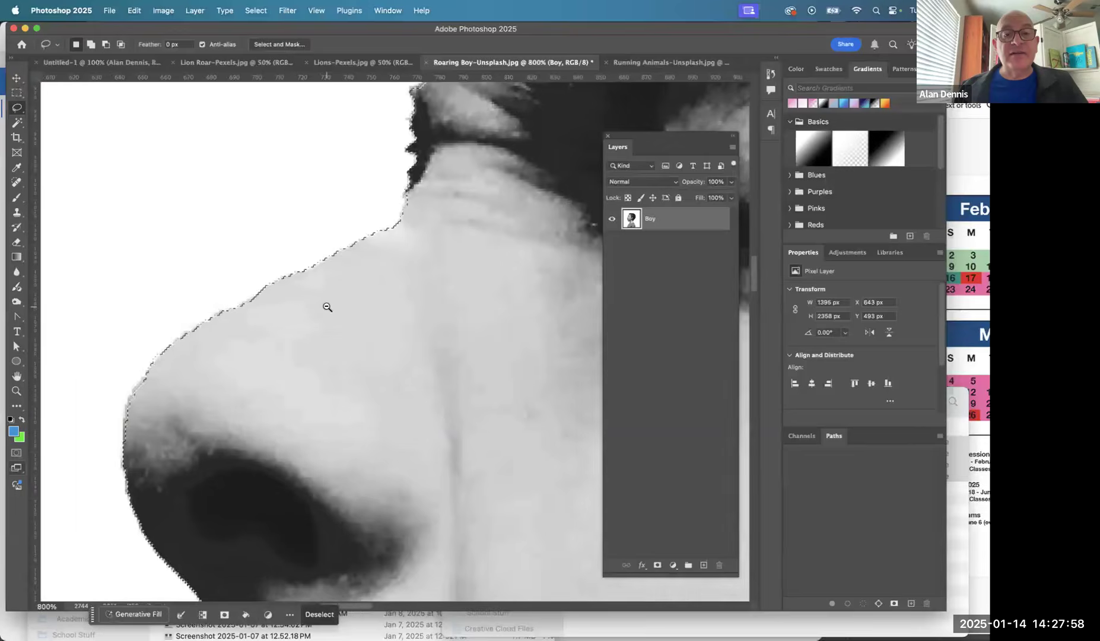
left_click(327, 306, "alt")
left_click(327, 307, "alt")
left_click(327, 307, "alt")
left_click(327, 307, "alt")
left_click(327, 307, "alt")
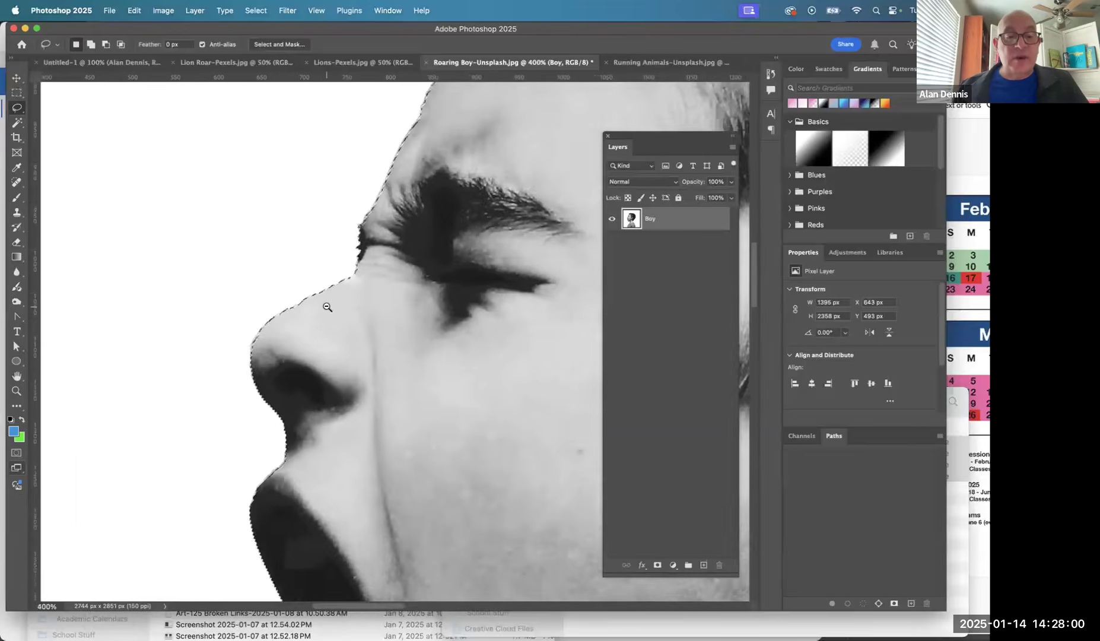
left_click(327, 306, "alt")
left_click(327, 306, "alt")
left_click(326, 306, "alt")
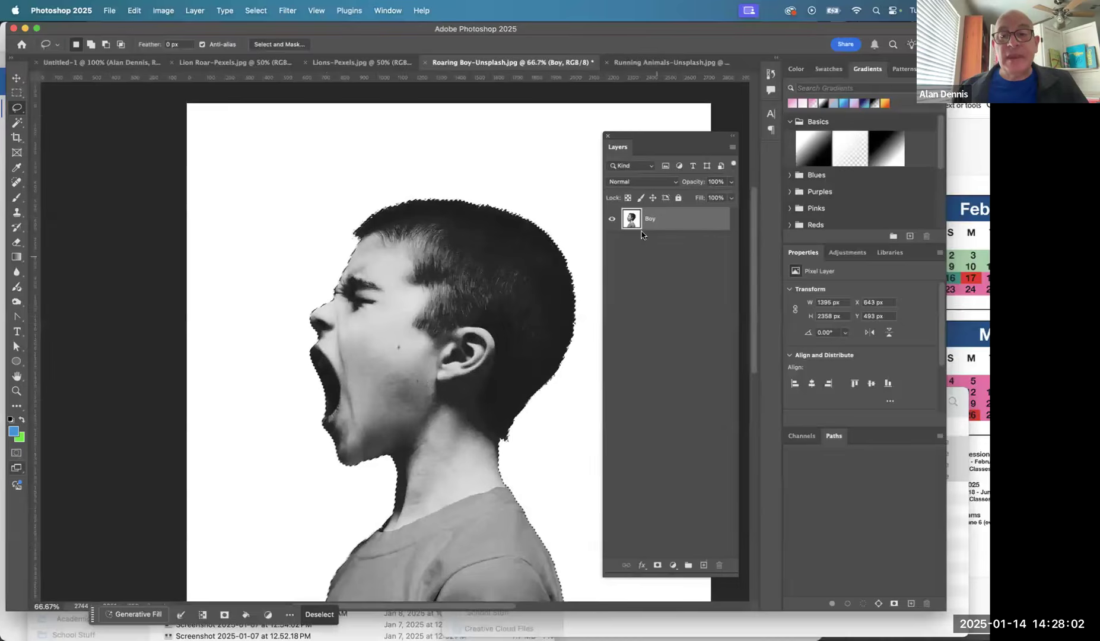
left_click(657, 564)
Step: Undo the mask made from the refined selection and deselect the boy
key("super+z")
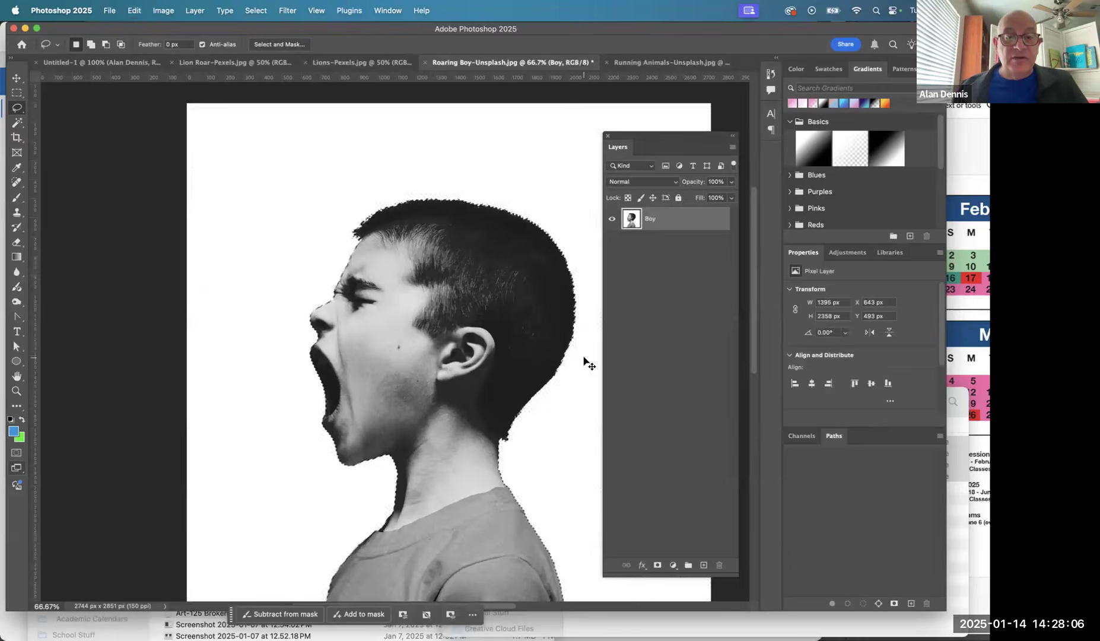
key("super+d")
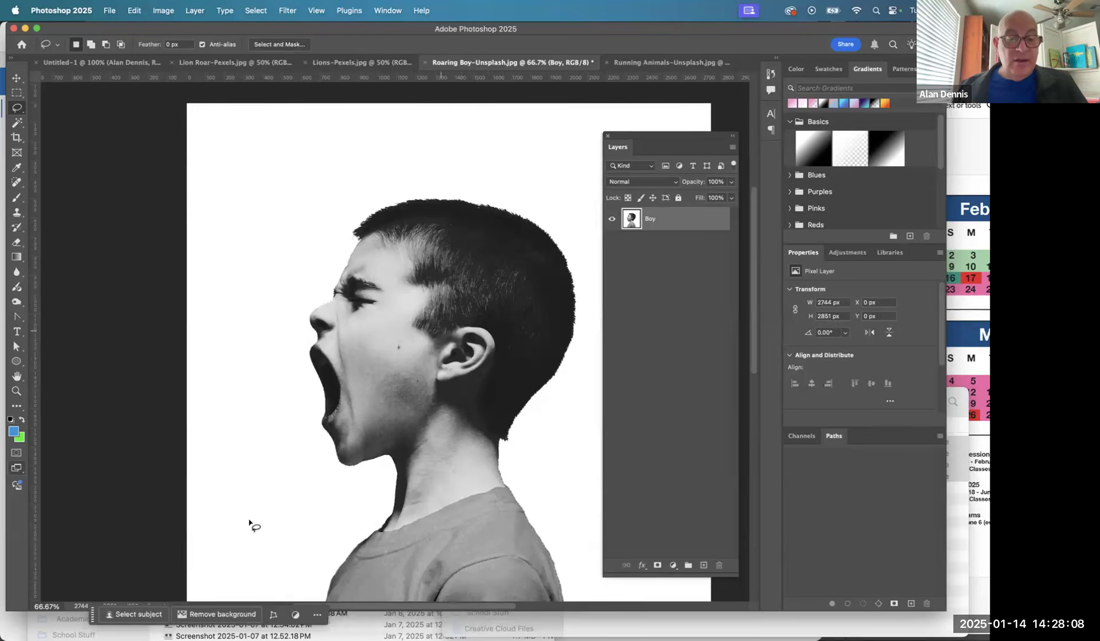
Step: Mask the Boy layer with the Remove background command and reposition the contextual task bar near the lower part of the canvas
left_click_drag(92, 618, 137, 482)
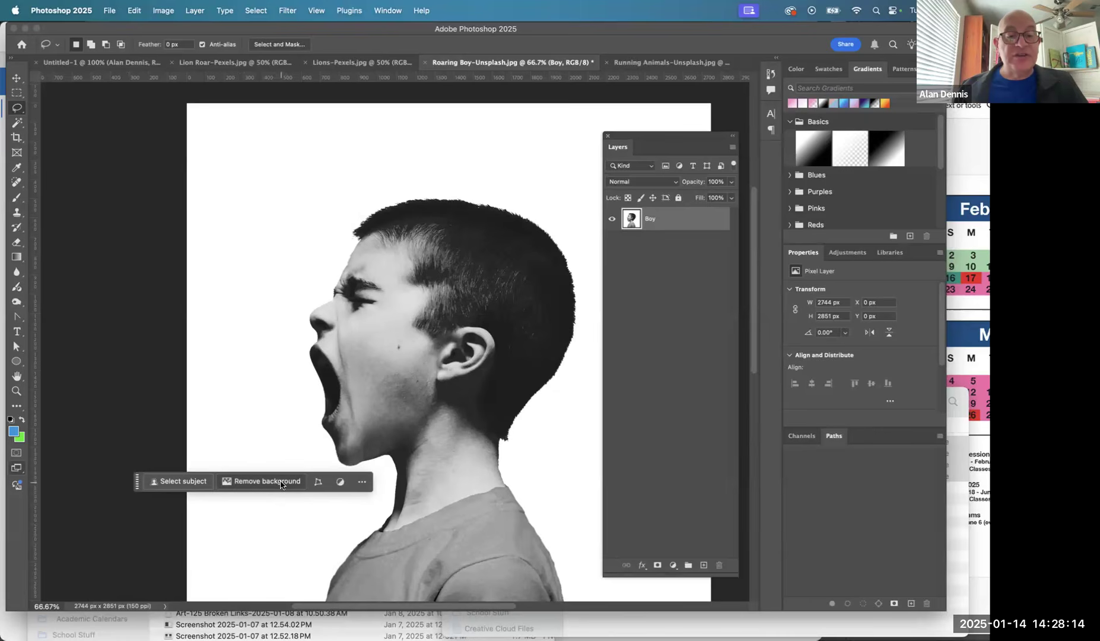
left_click(280, 482)
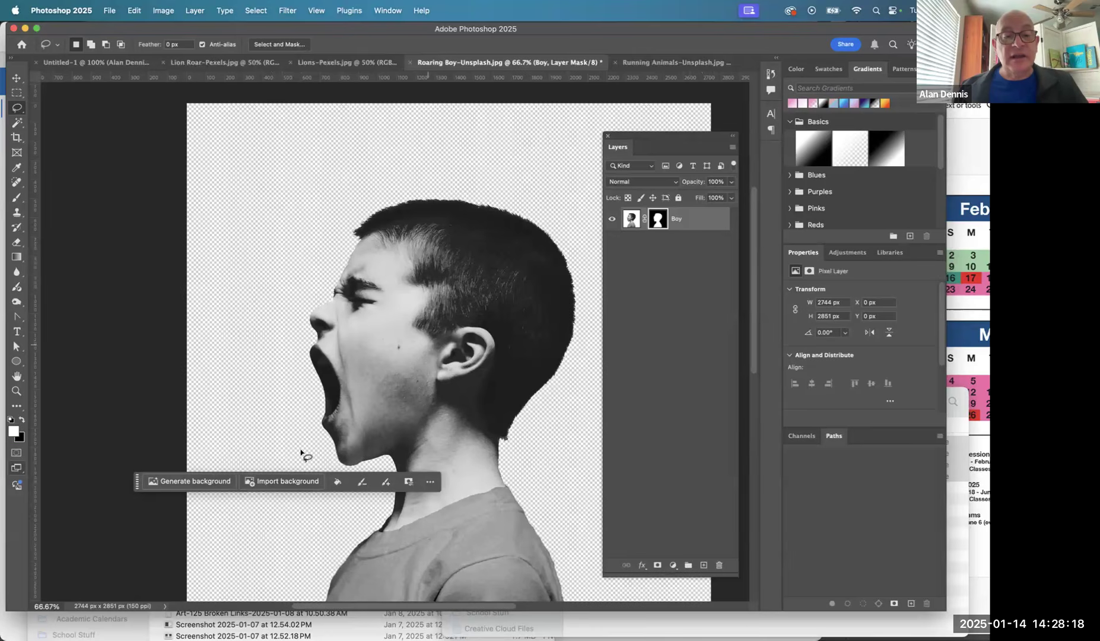
left_click_drag(137, 481, 137, 584)
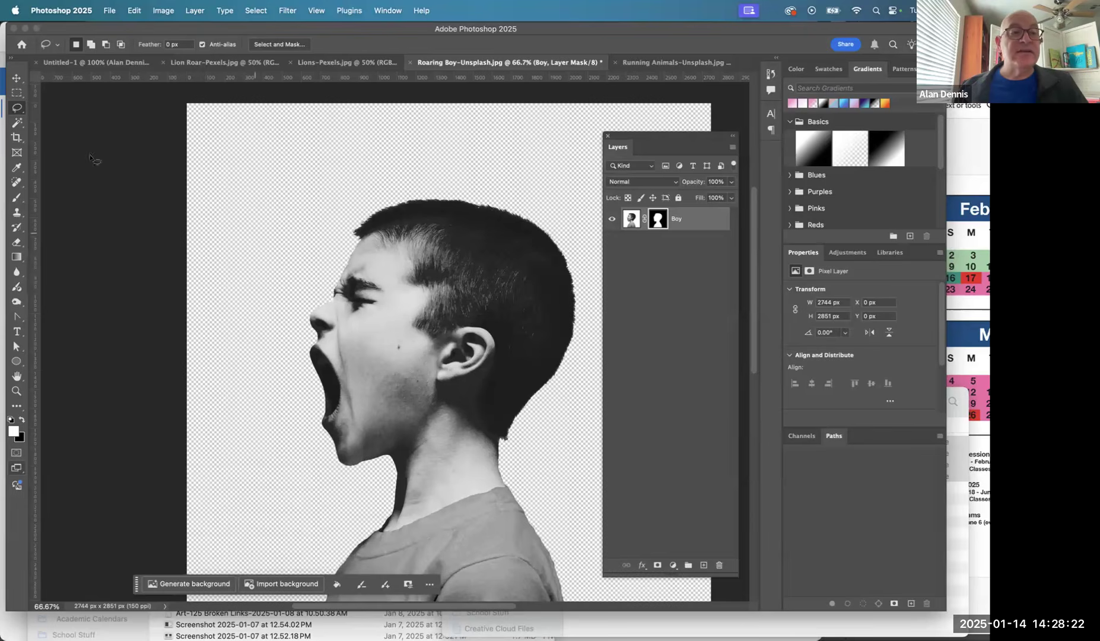
Step: Switch to the Magic Wand Tool and deselect the Boy layer
left_click_drag(19, 125, 61, 150)
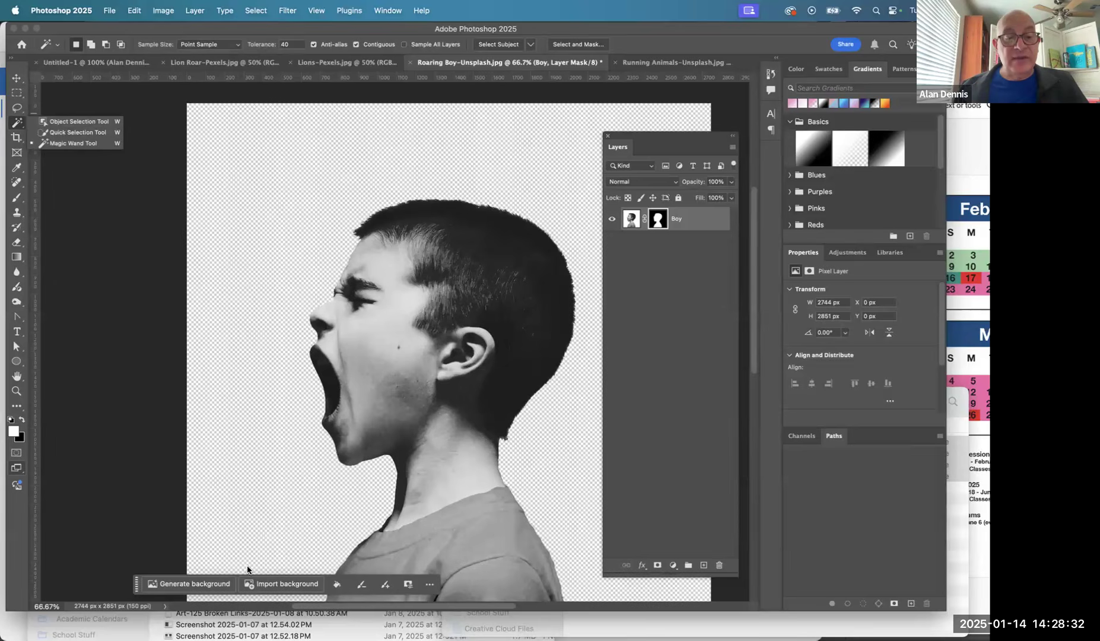
left_click(683, 296)
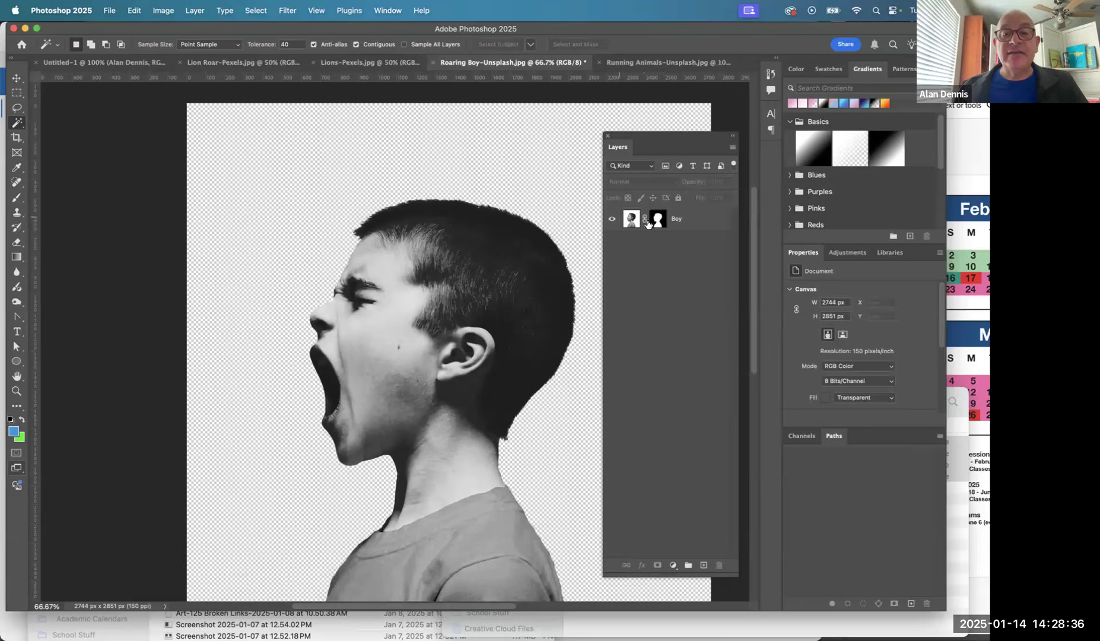
Step: View the Boy layer's mask on its own, and restore the normal image view
left_click(658, 220, "alt")
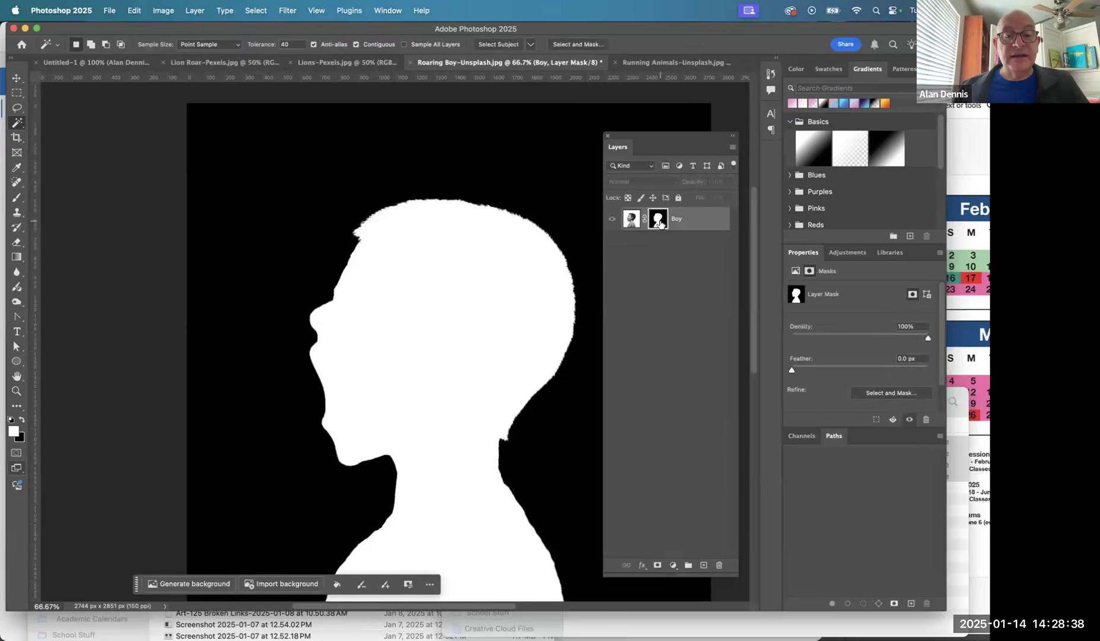
left_click(658, 221, "alt")
Step: Switch to Chrome and read the double exposure assignment instructions on adding a white-filled layer at the bottom
key("super+Tab")
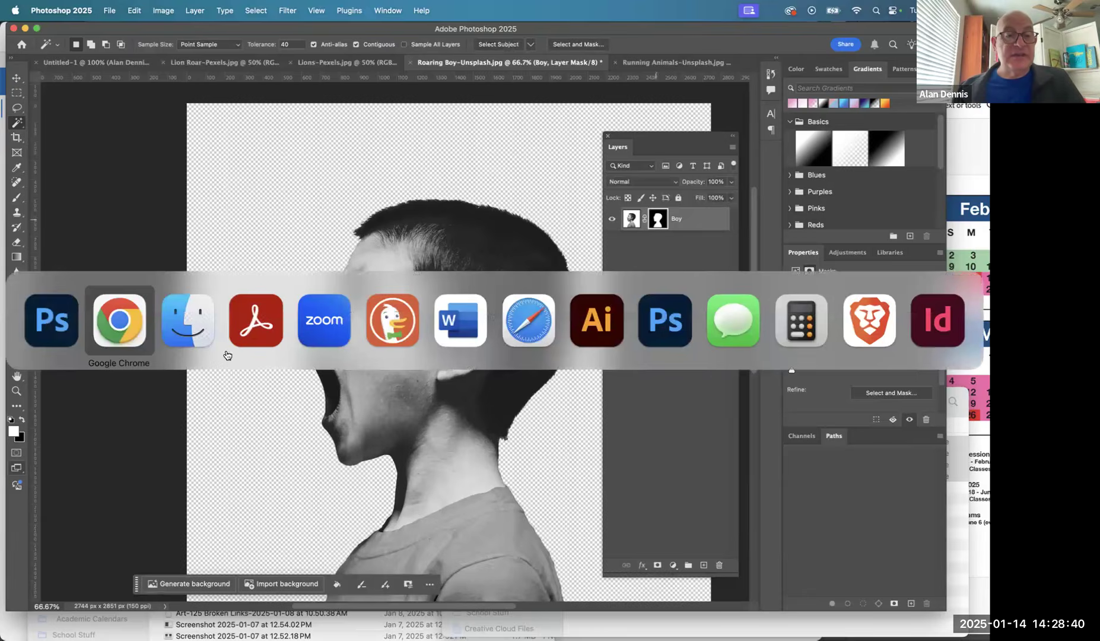
left_click(111, 326)
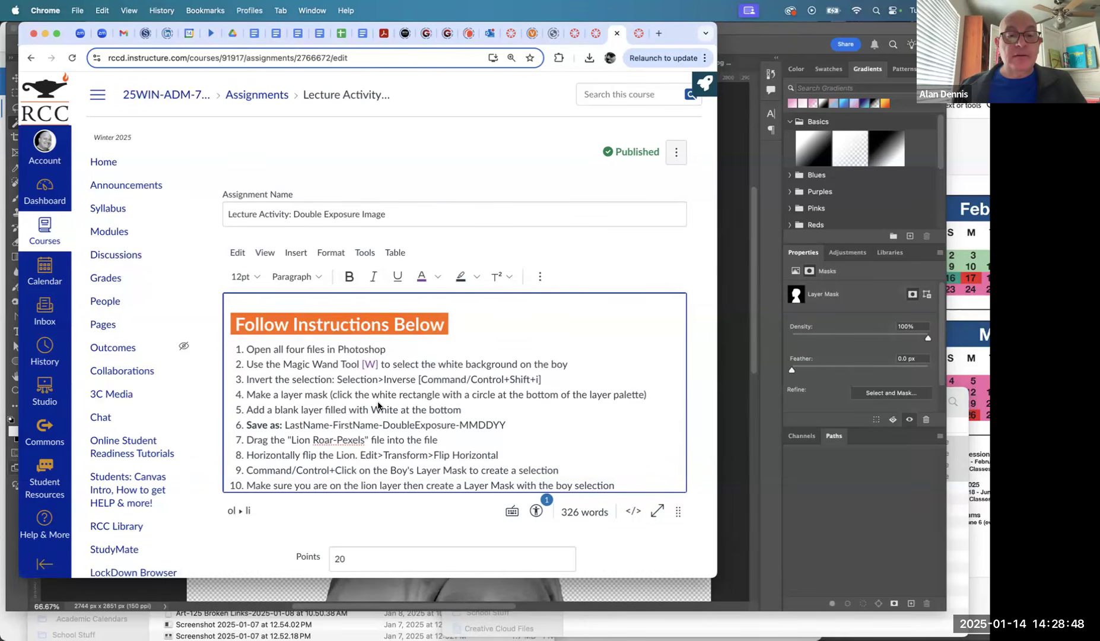
scroll(378, 406, "down", 2)
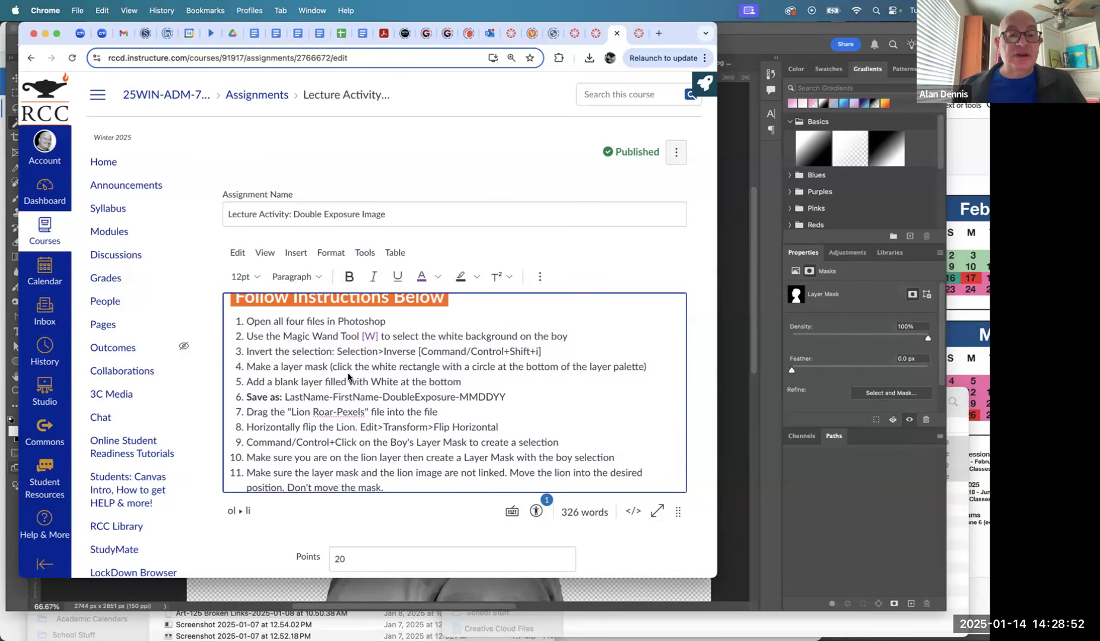
scroll(394, 381, "down", 2)
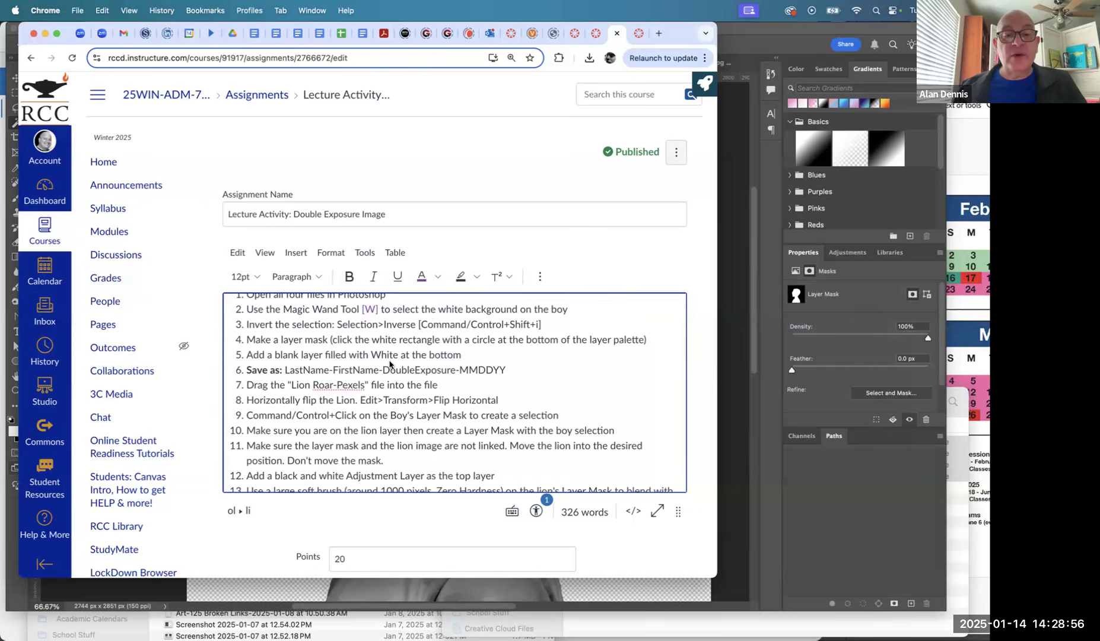
Step: Switch back to Photoshop and add a blank layer beneath the Boy layer
key("super+Tab")
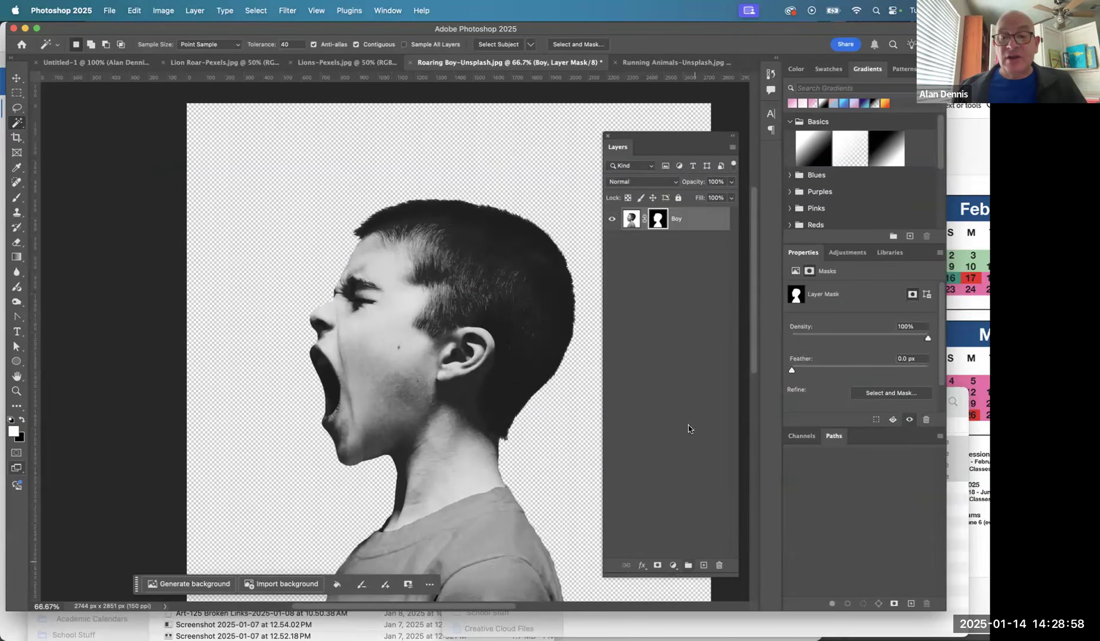
left_click(704, 565)
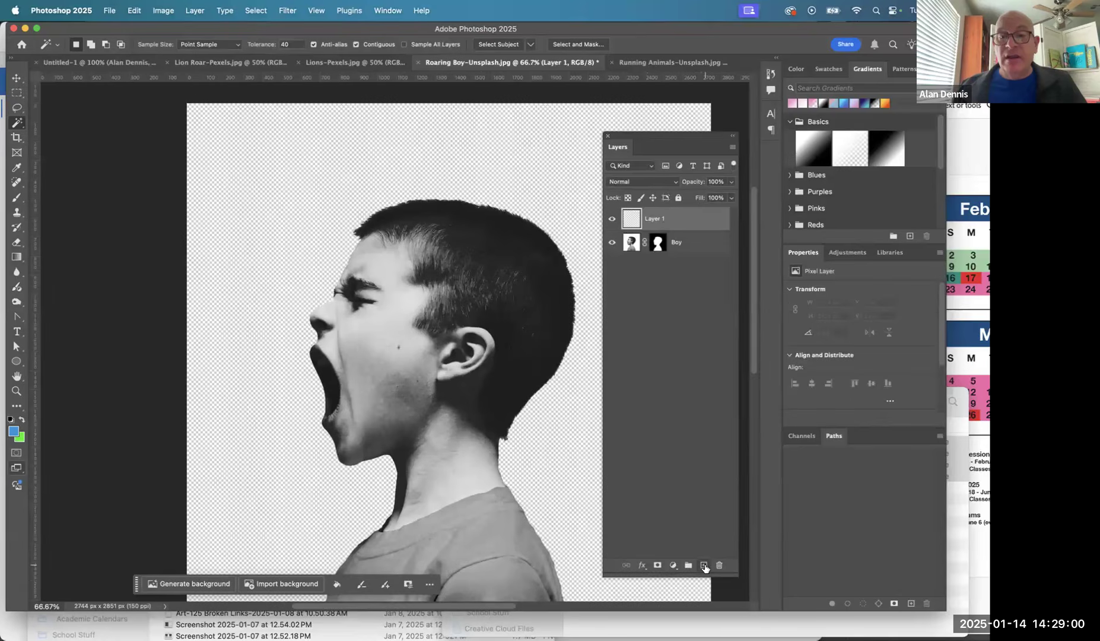
left_click_drag(632, 221, 641, 267)
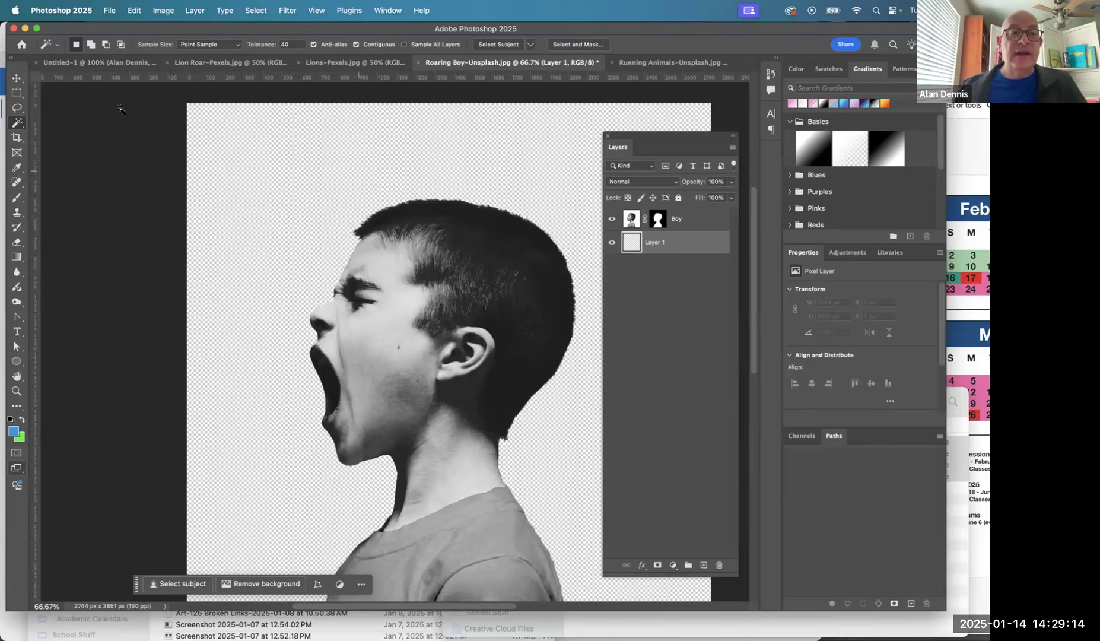
Step: Try filling the blank layer alternately with the blue foreground and green background colors, and check the foreground color in the Color Picker
left_click(136, 10)
left_click(133, 11)
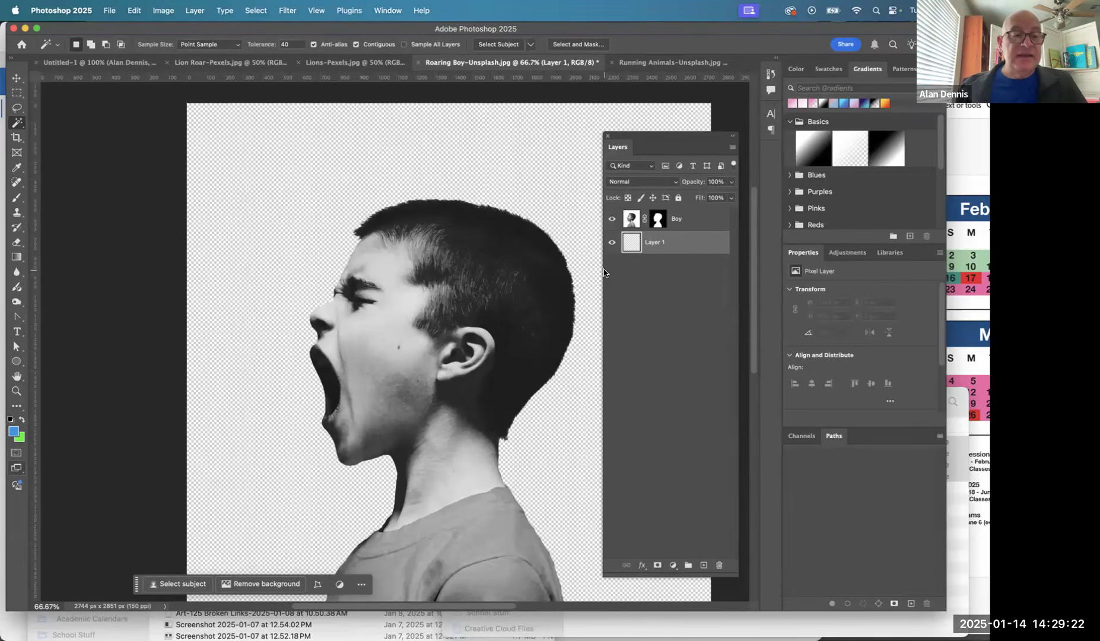
key("alt+BackSpace")
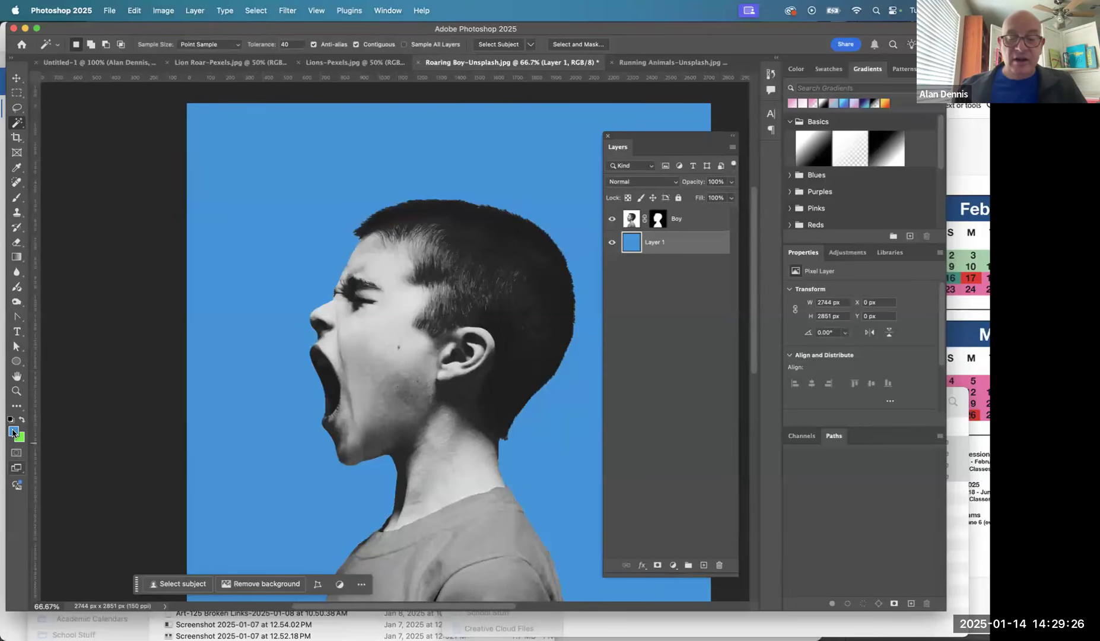
key("super+BackSpace")
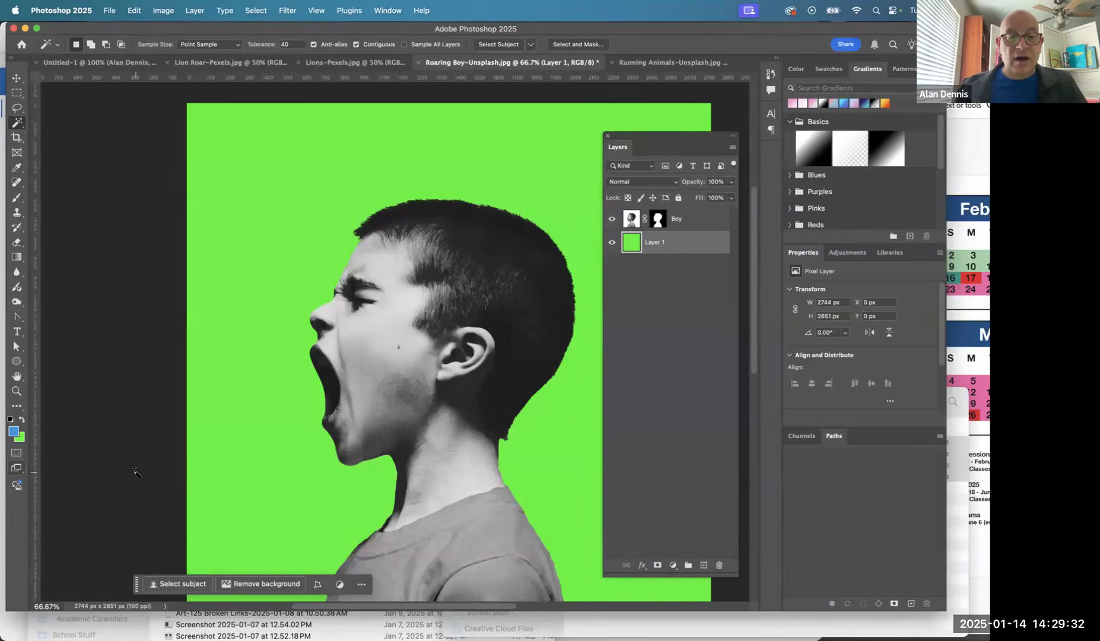
key("alt+BackSpace")
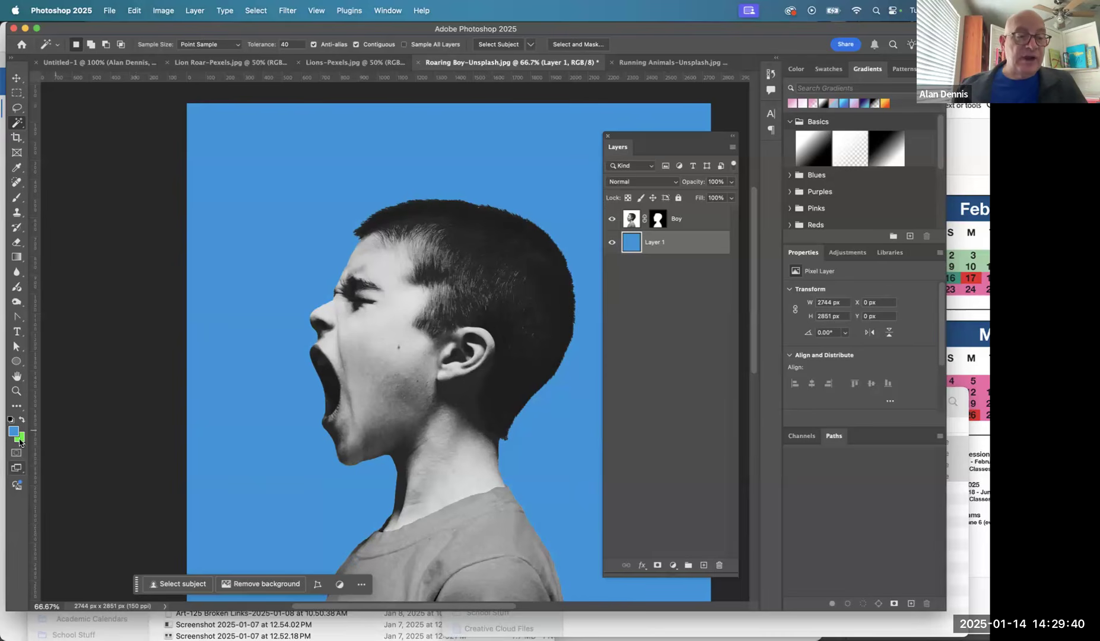
key("super+BackSpace")
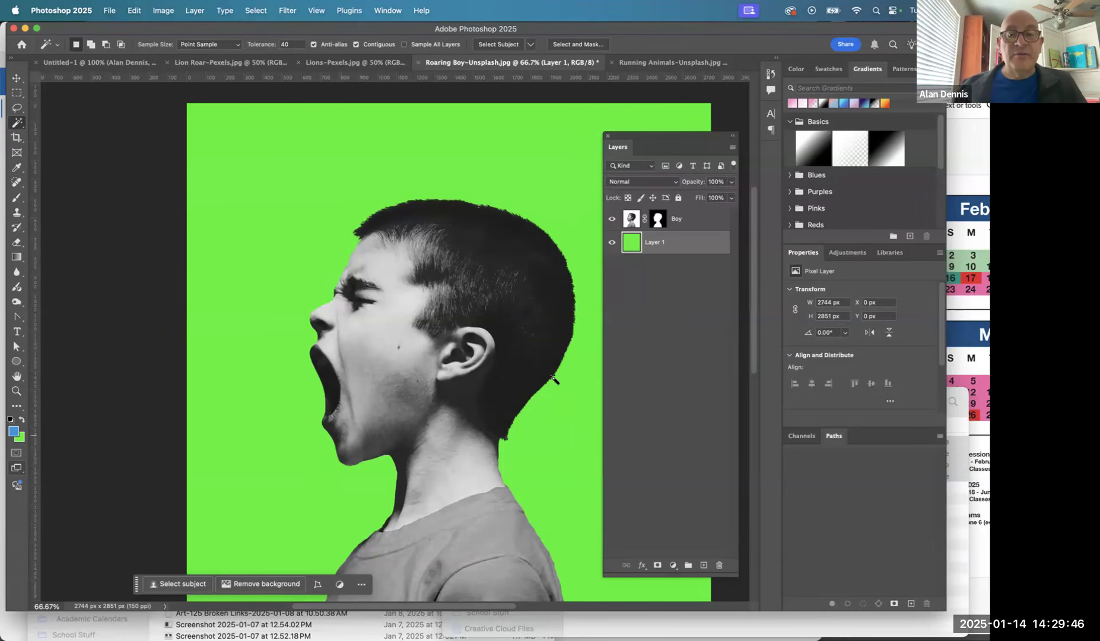
left_click(12, 435)
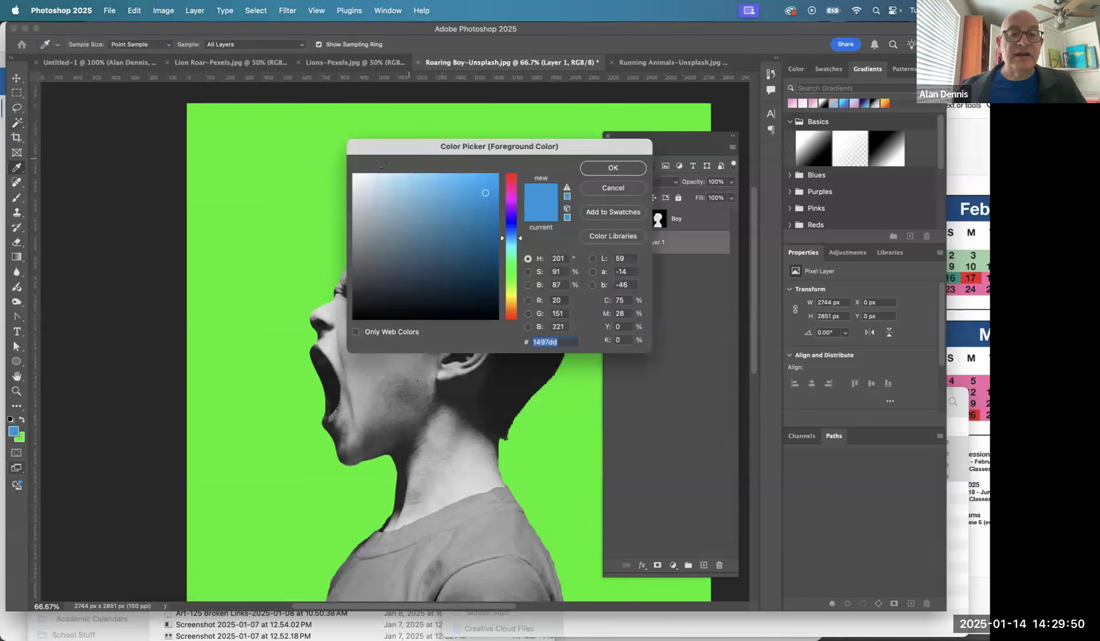
left_click(600, 187)
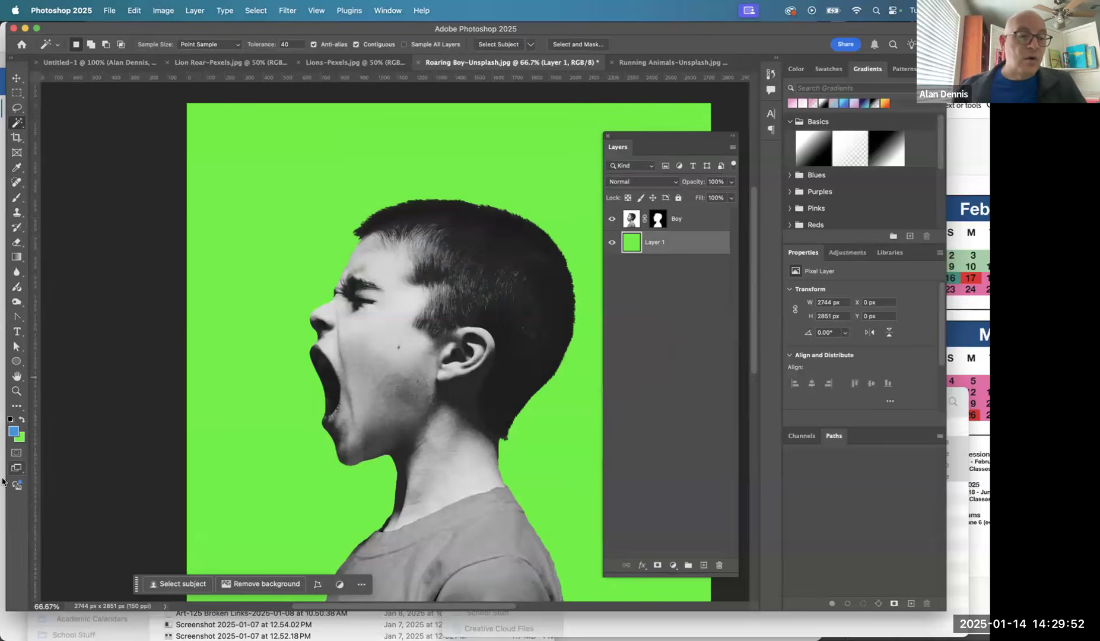
Step: Reset the colors to default, make white the foreground color, and fill the layer beneath the boy with it
left_click(12, 422)
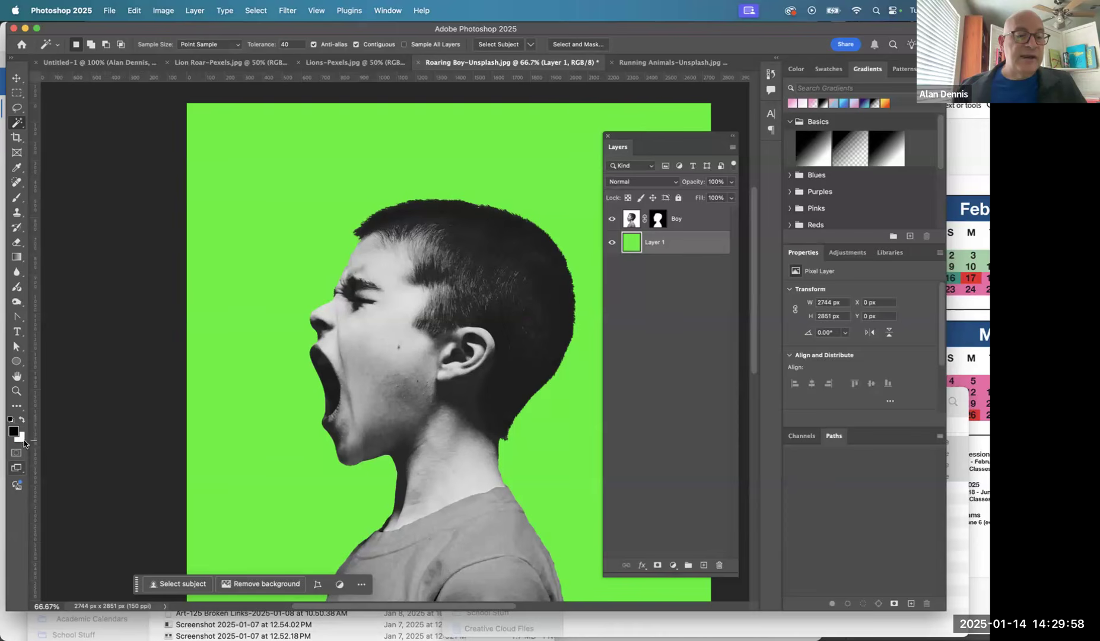
key("x")
key("x")
key("x")
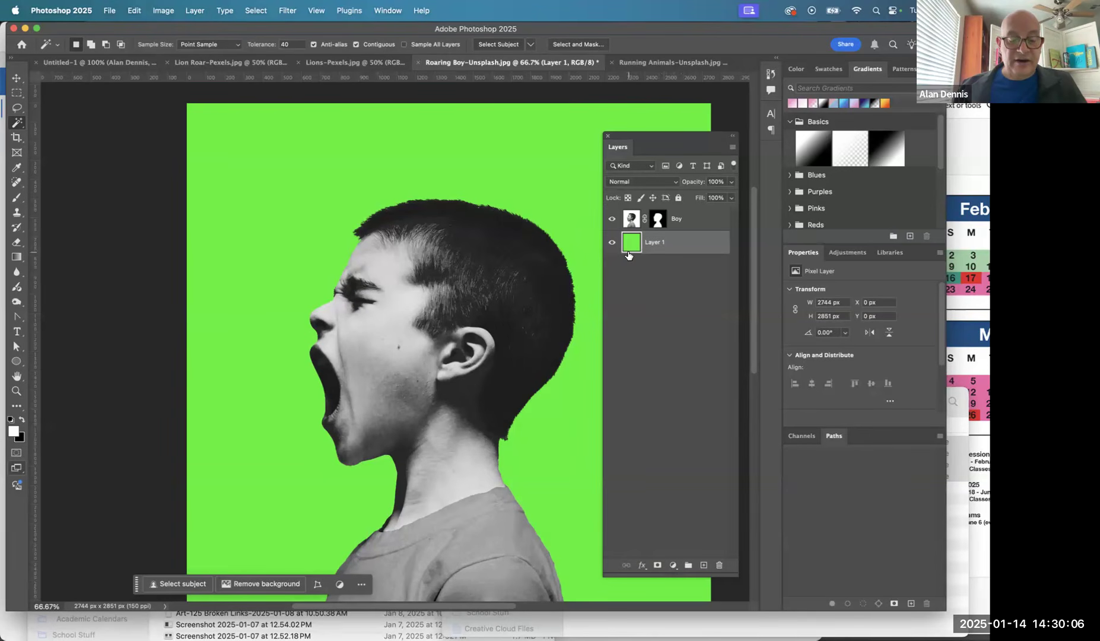
key("alt+BackSpace")
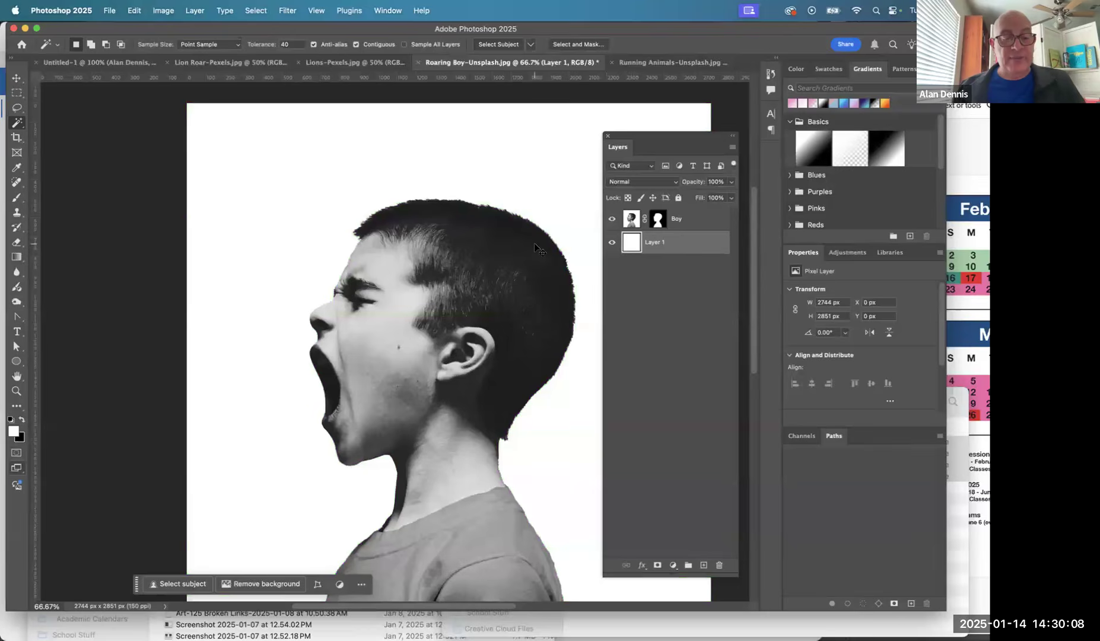
Step: Switch to Chrome, review the assignment instructions and highlight step 7 about bringing in the "Lion Roar-Pexels" file
key("super+Tab")
scroll(300, 320, "up", 3)
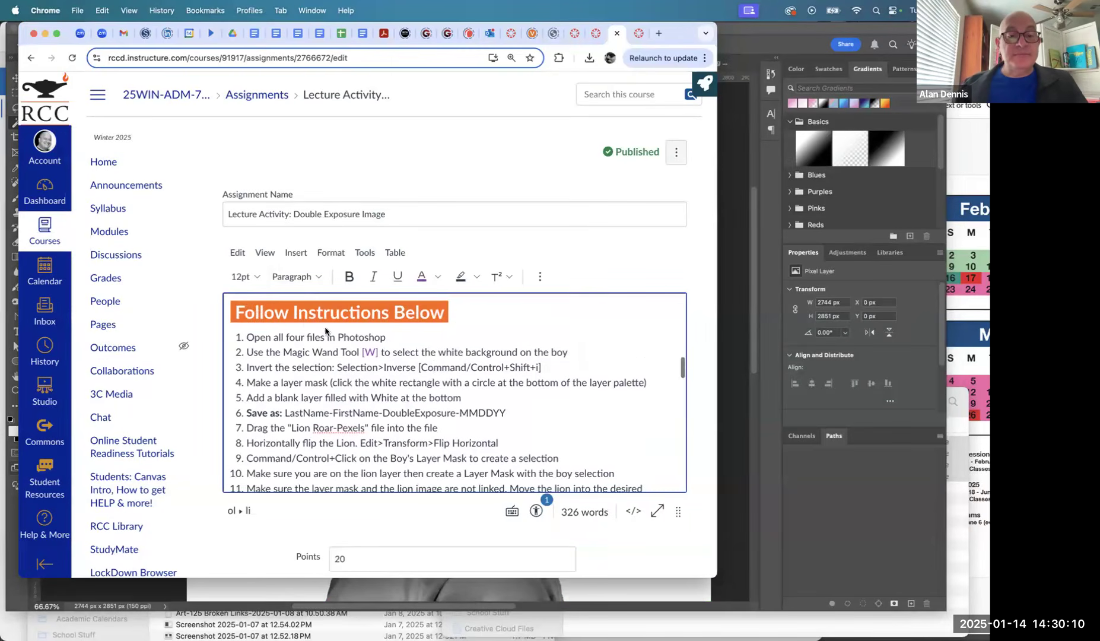
scroll(362, 362, "down", 1)
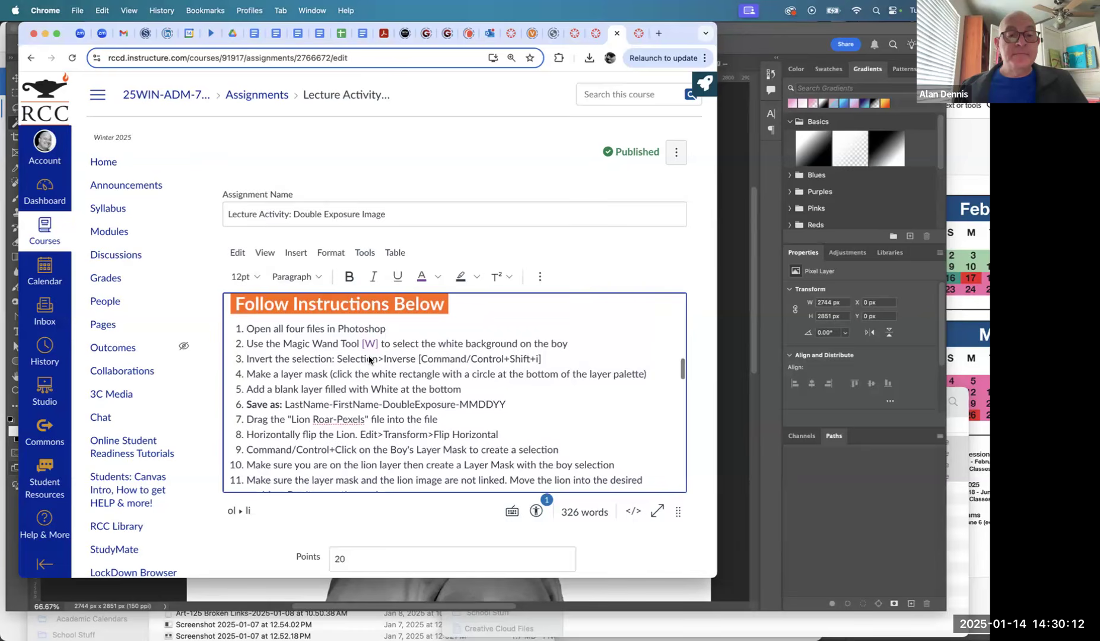
scroll(348, 364, "down", 1)
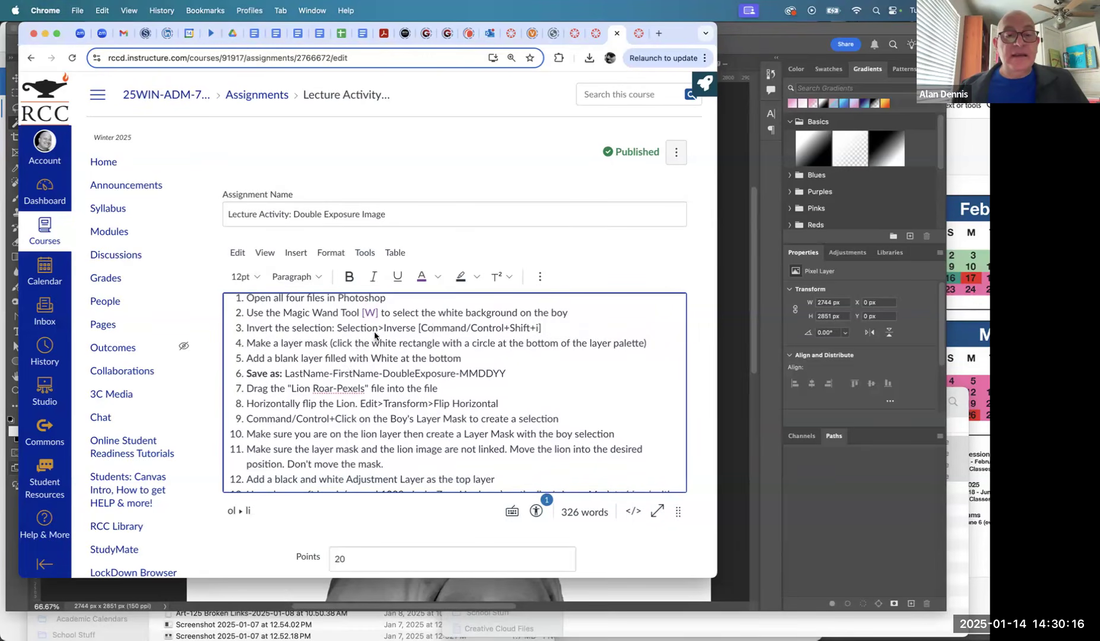
scroll(376, 344, "down", 1)
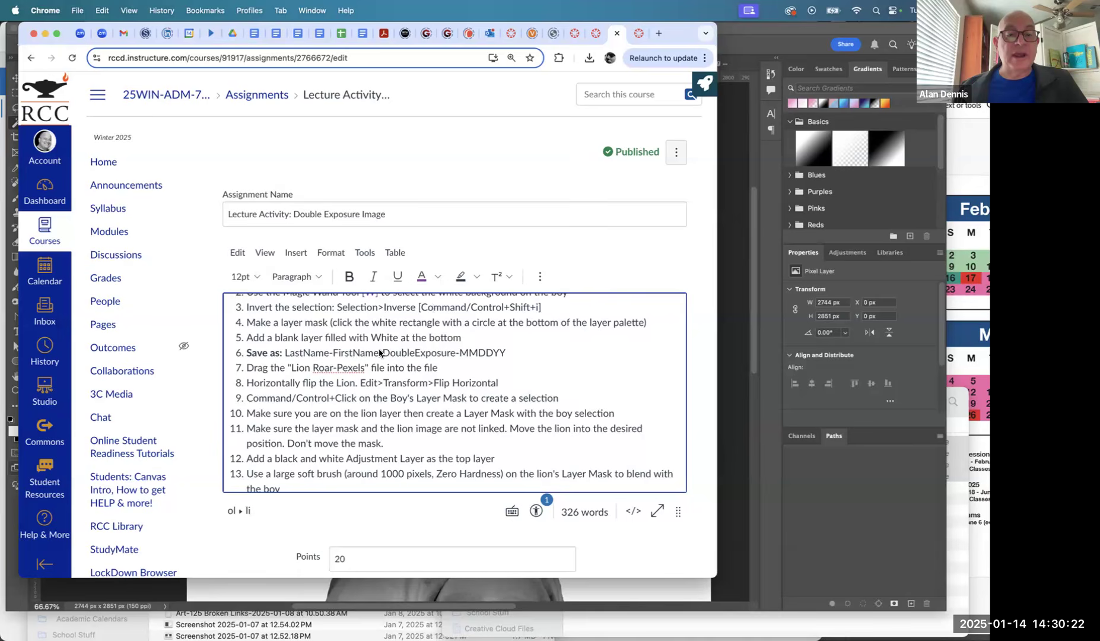
triple_click(344, 372)
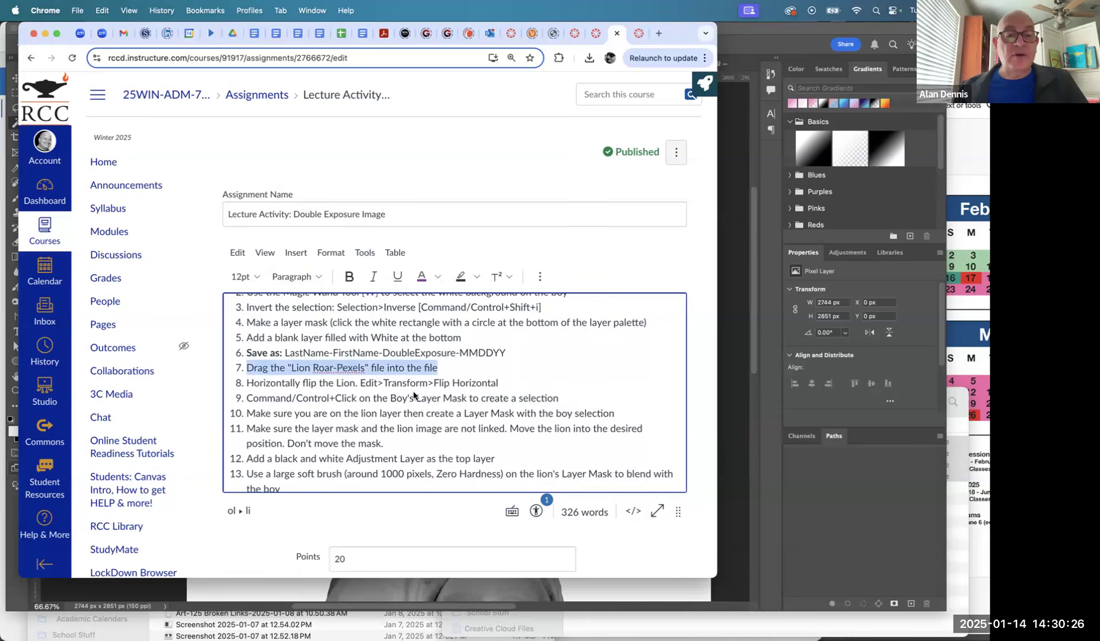
Step: Switch back to Photoshop, rename the white-filled layer as White and keep it selected
key("super+Tab")
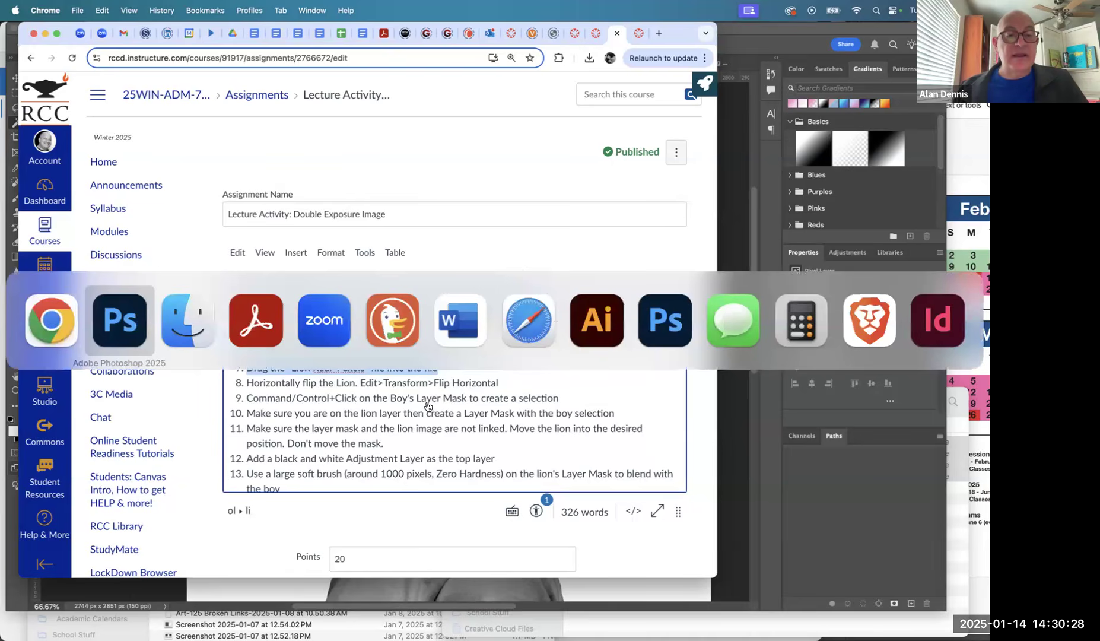
left_click(125, 327)
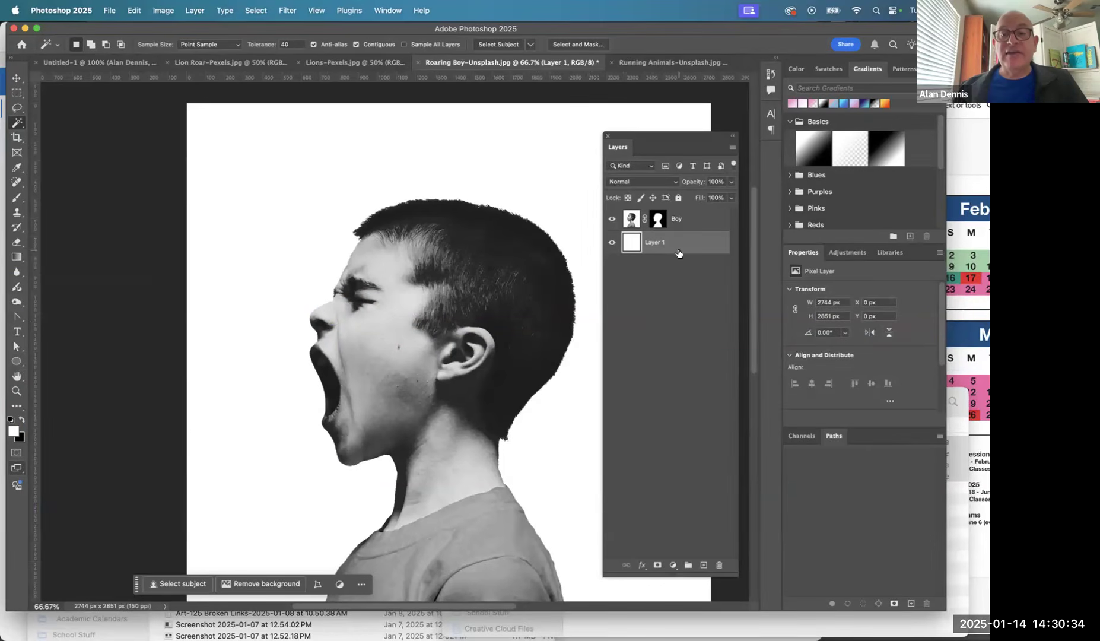
double_click(662, 242)
type("White")
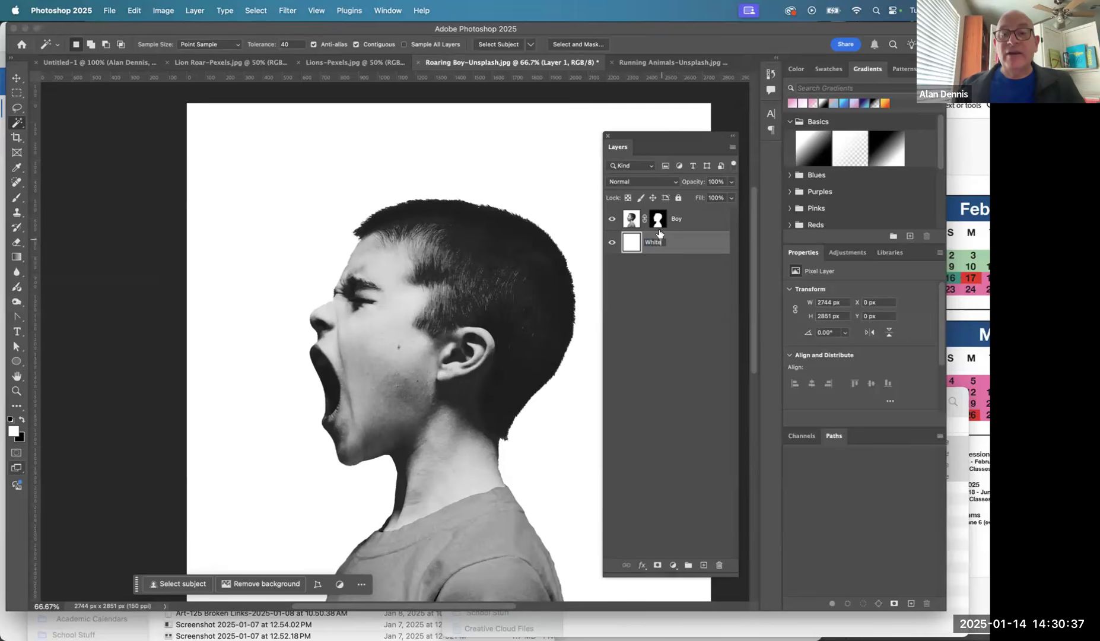
left_click(645, 284)
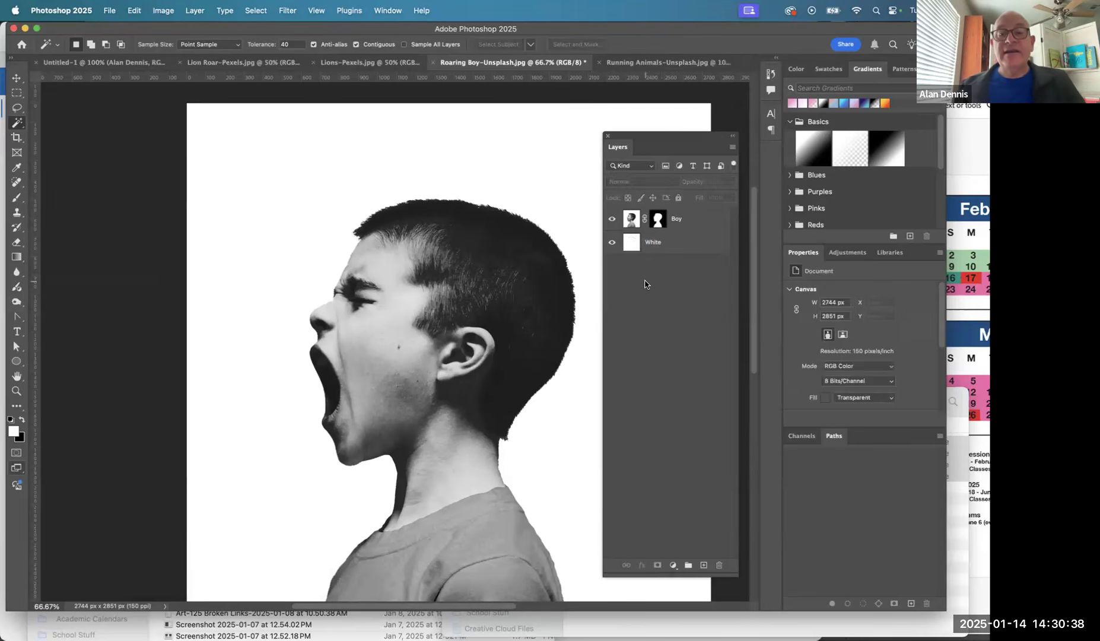
left_click(630, 241)
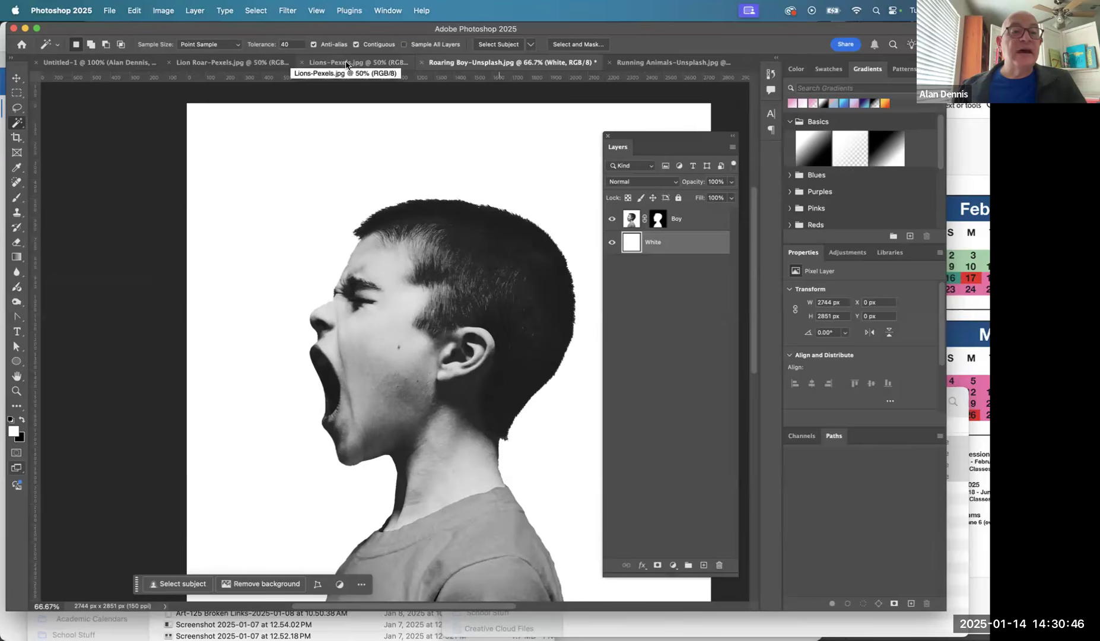
Step: Recheck the instructions in Chrome, and in Photoshop's Lion Roar-Pexels.jpg convert the Background into a layer named Lion Roar
key("super+Tab")
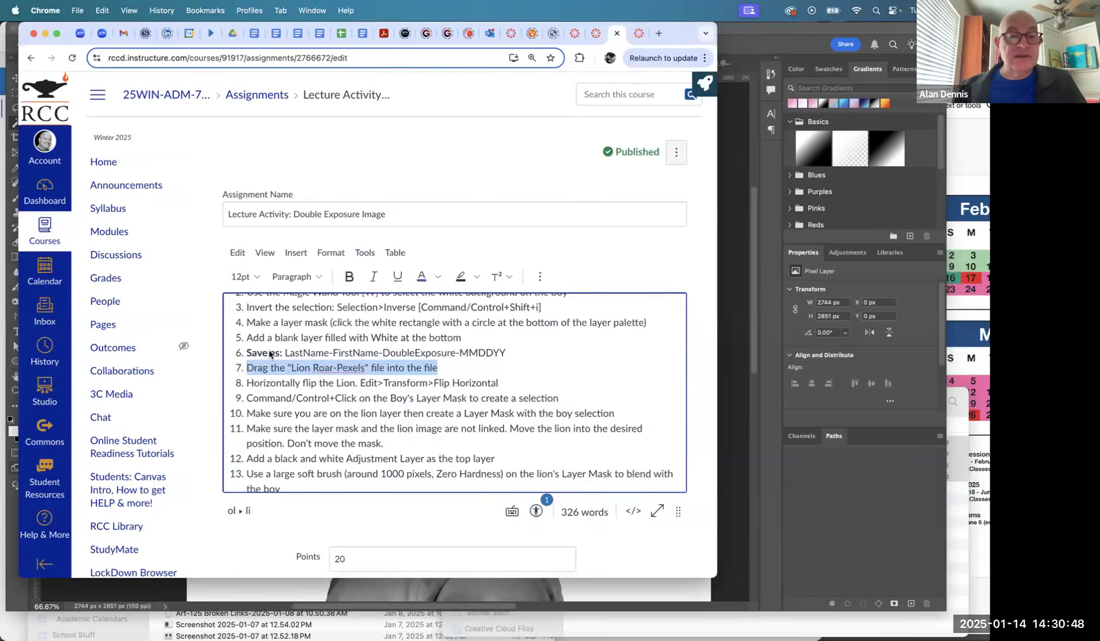
key("super+Tab")
left_click(248, 63)
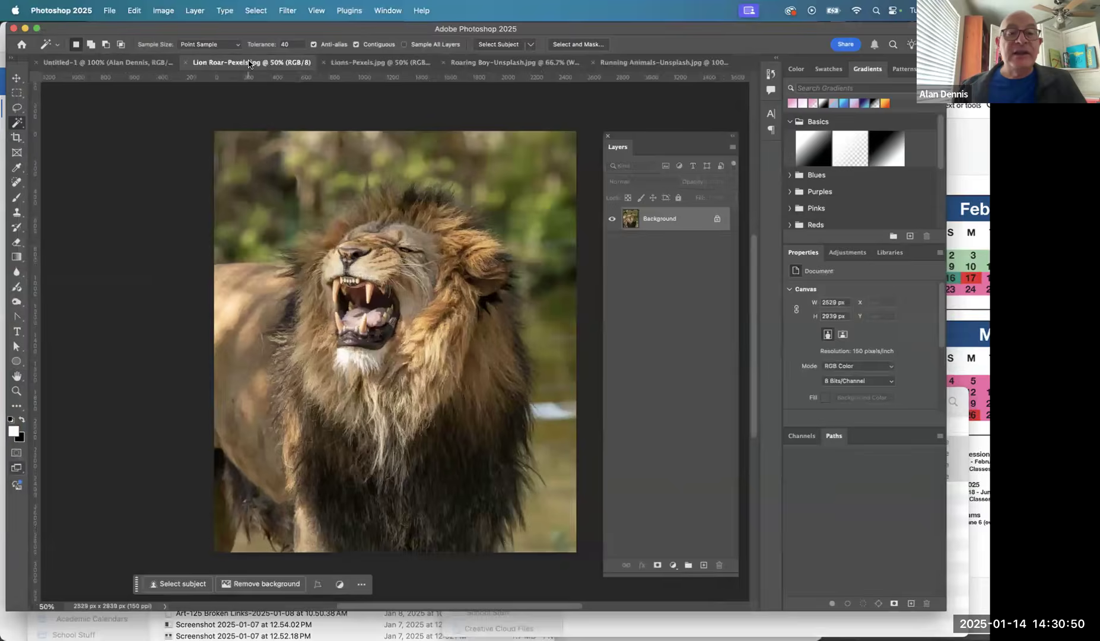
double_click(672, 219)
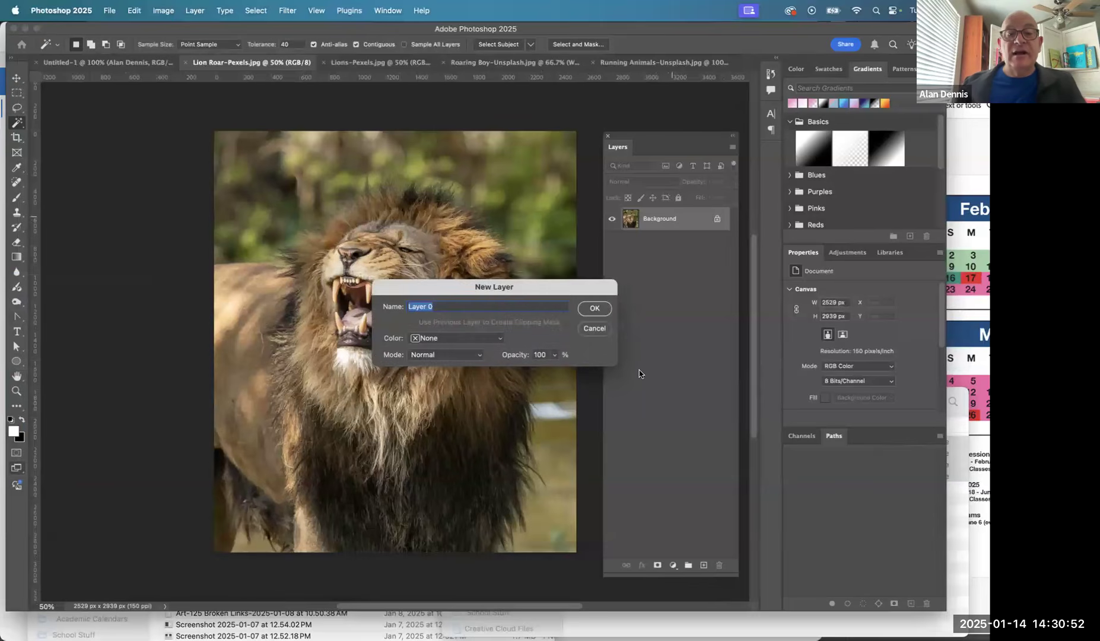
type("Lion Roar")
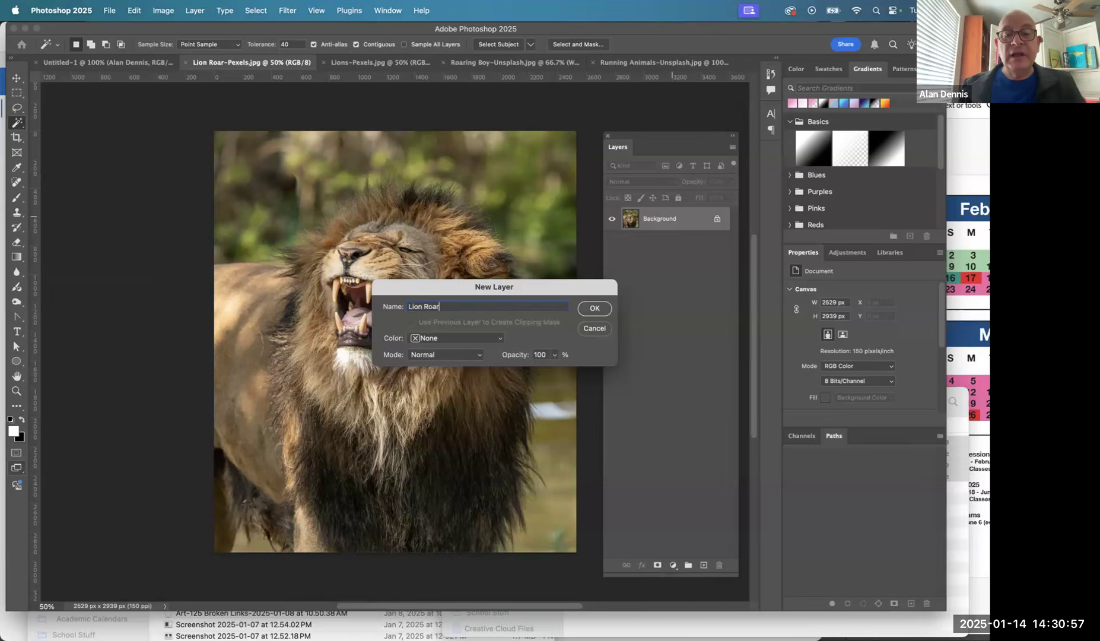
key("Return")
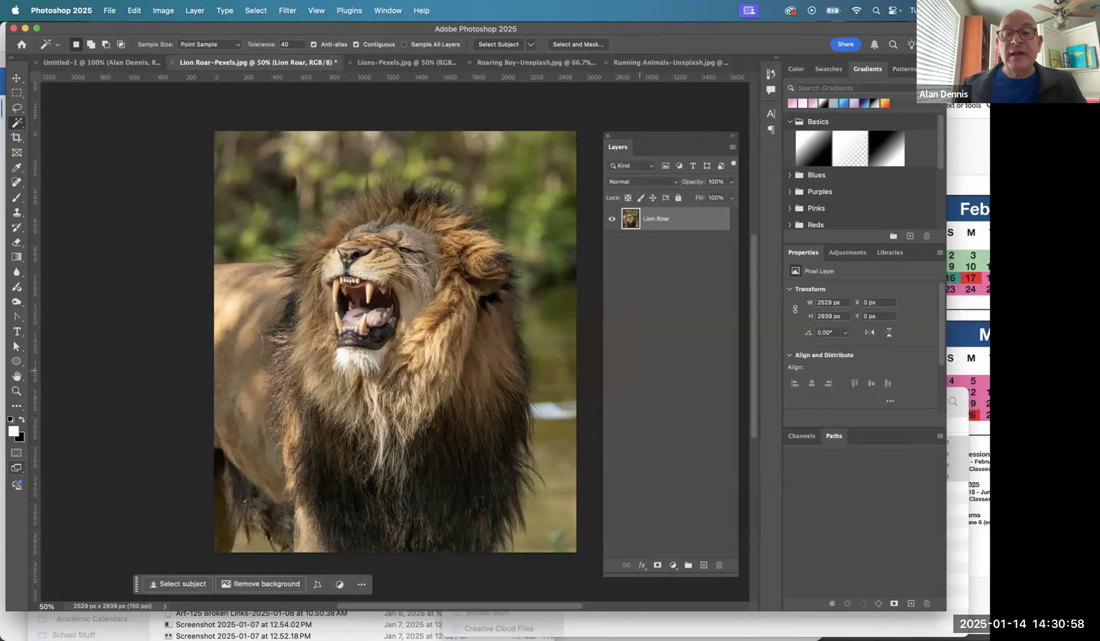
Step: Copy the Lion Roar layer into Roaring Boy-Unsplash.jpg between the Boy and White layers, and switch to the assignment instructions in Chrome
left_click_drag(656, 219, 332, 240)
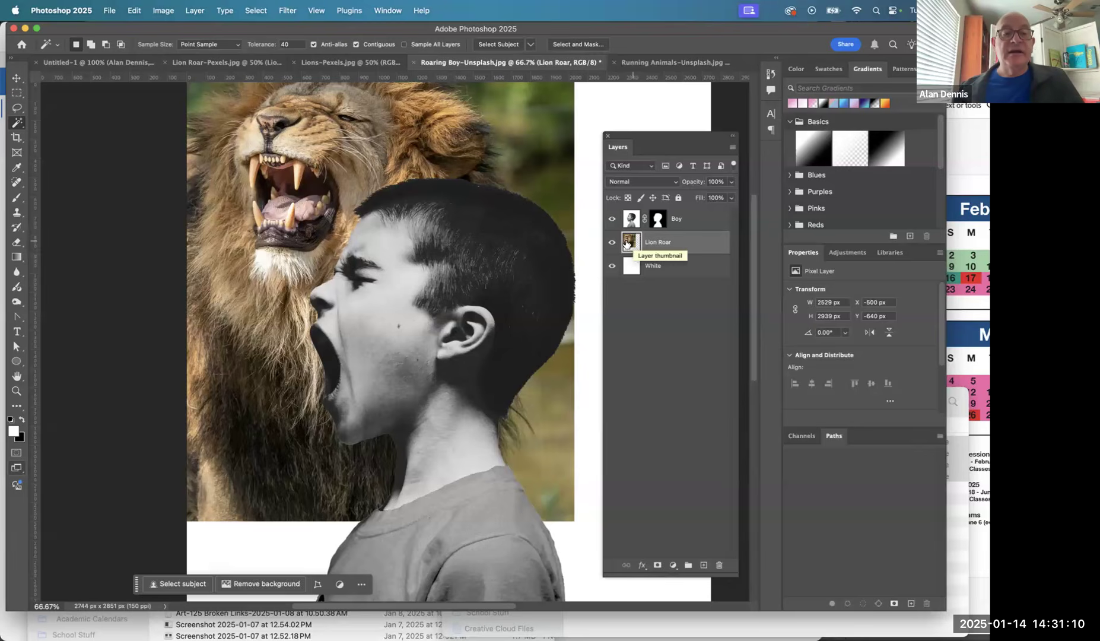
key("super+Tab")
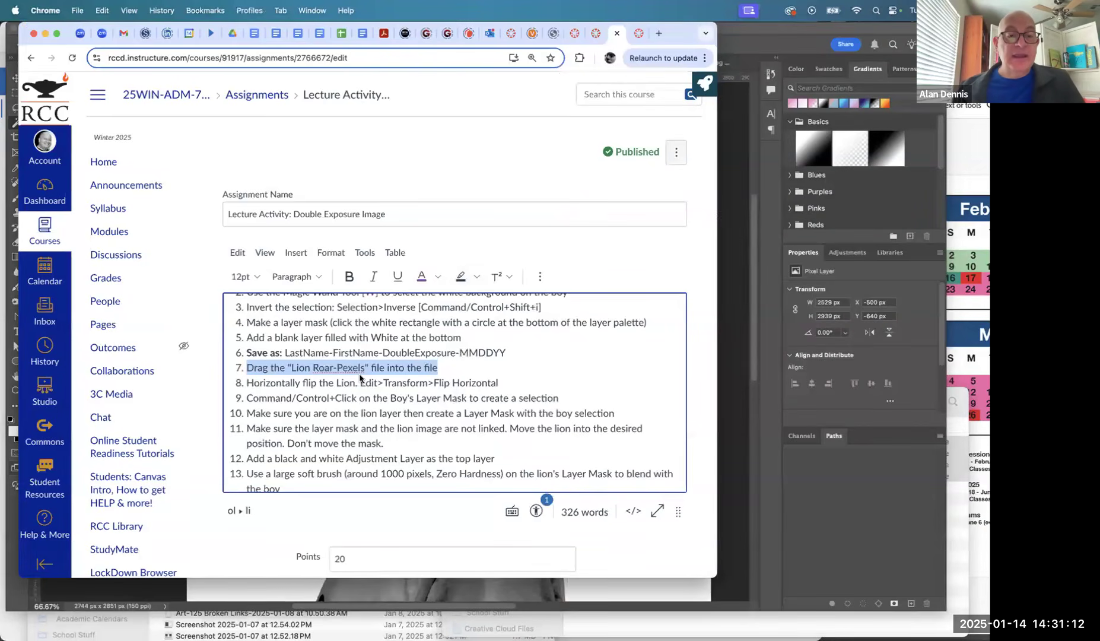
Step: Review step 8 about flipping the lion and the finished sample image in the Chrome assignment instructions
left_click(354, 384)
triple_click(354, 384)
key("super+Tab")
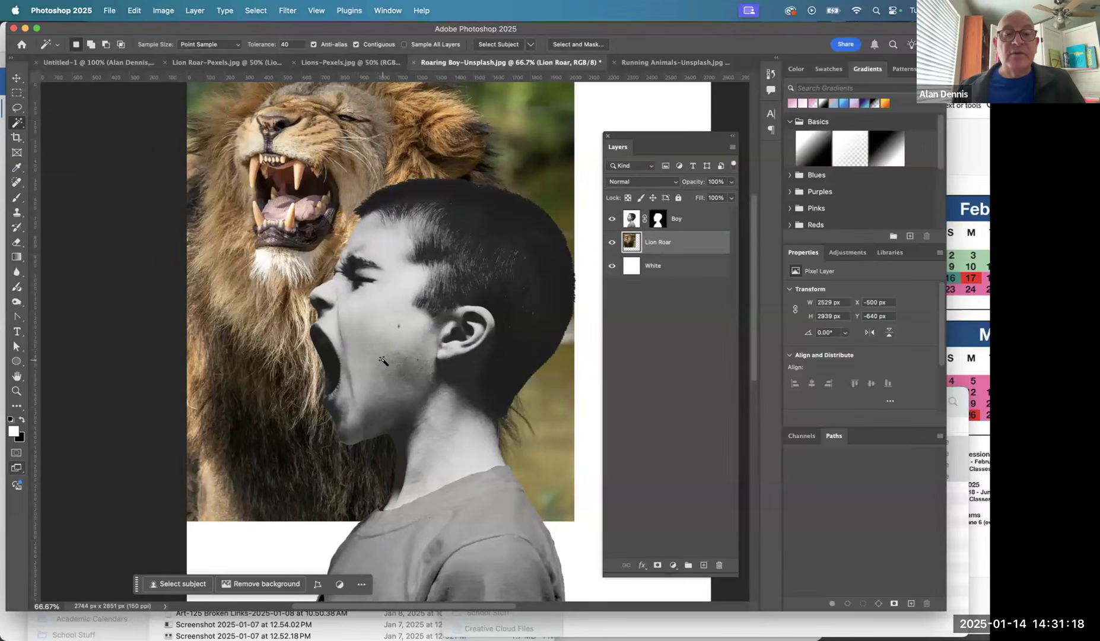
key("super+Tab")
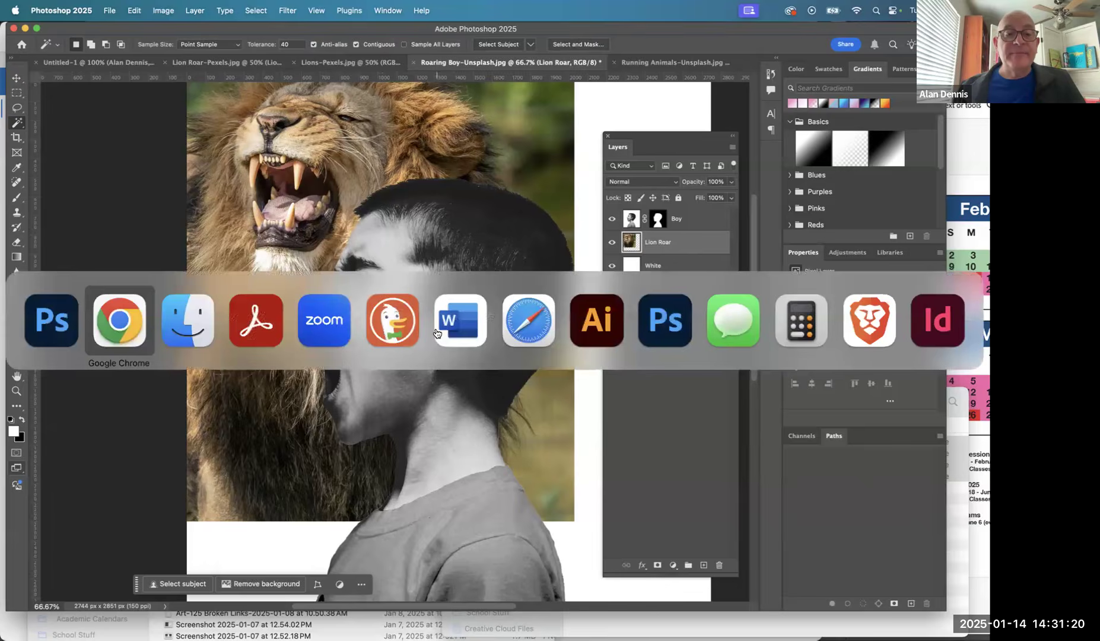
scroll(417, 339, "up", 5)
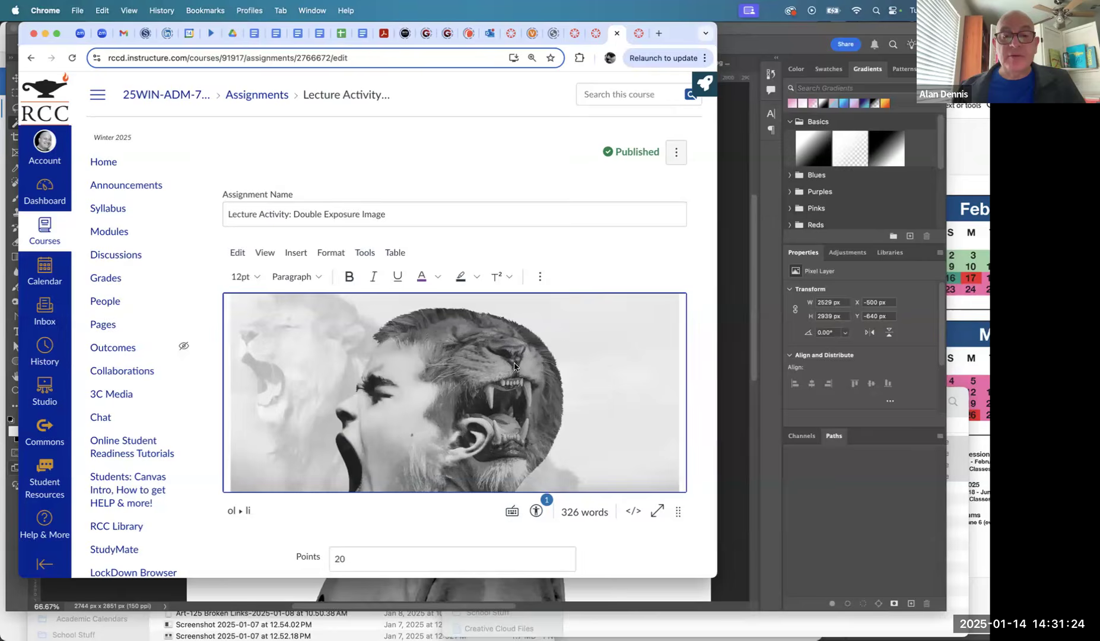
Step: Switch to Photoshop and flip the Lion Roar layer horizontally
key("super+Tab")
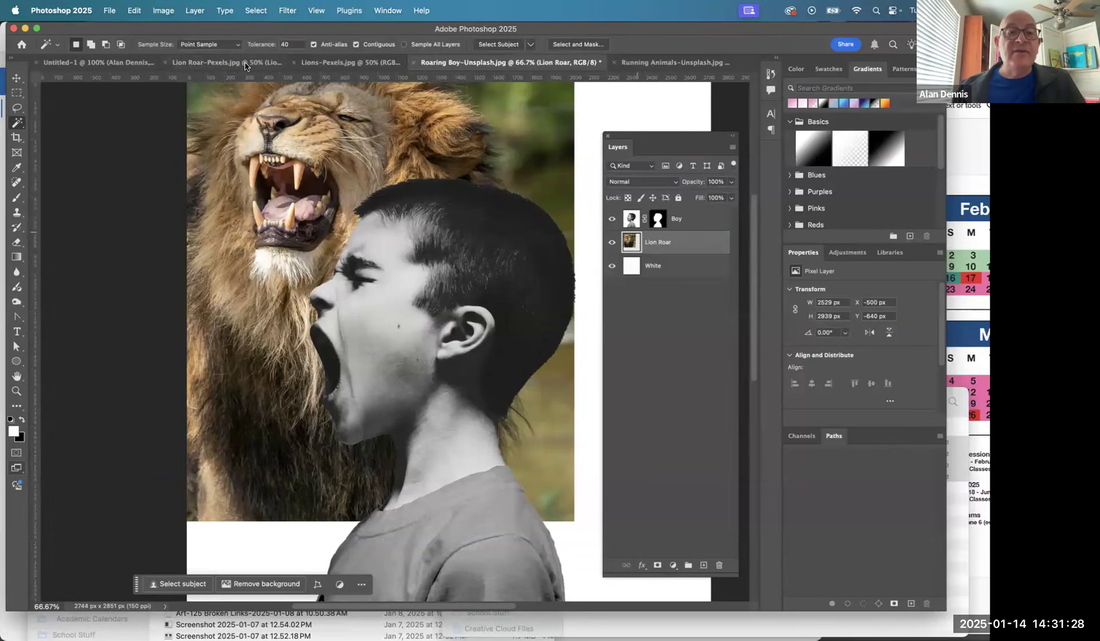
left_click(134, 10)
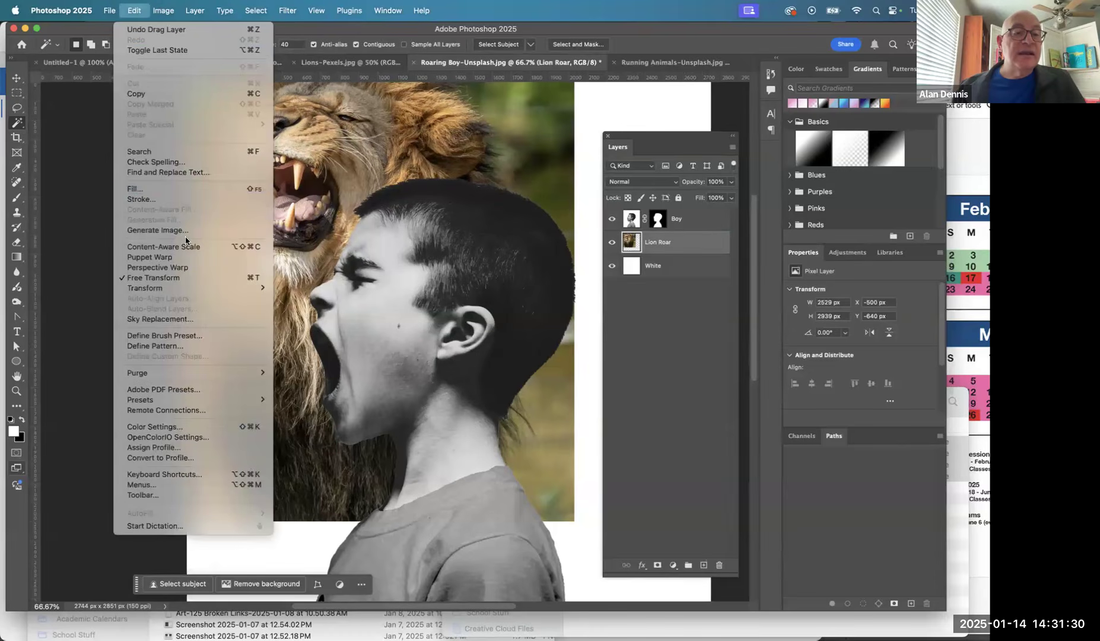
mouse_move(196, 288)
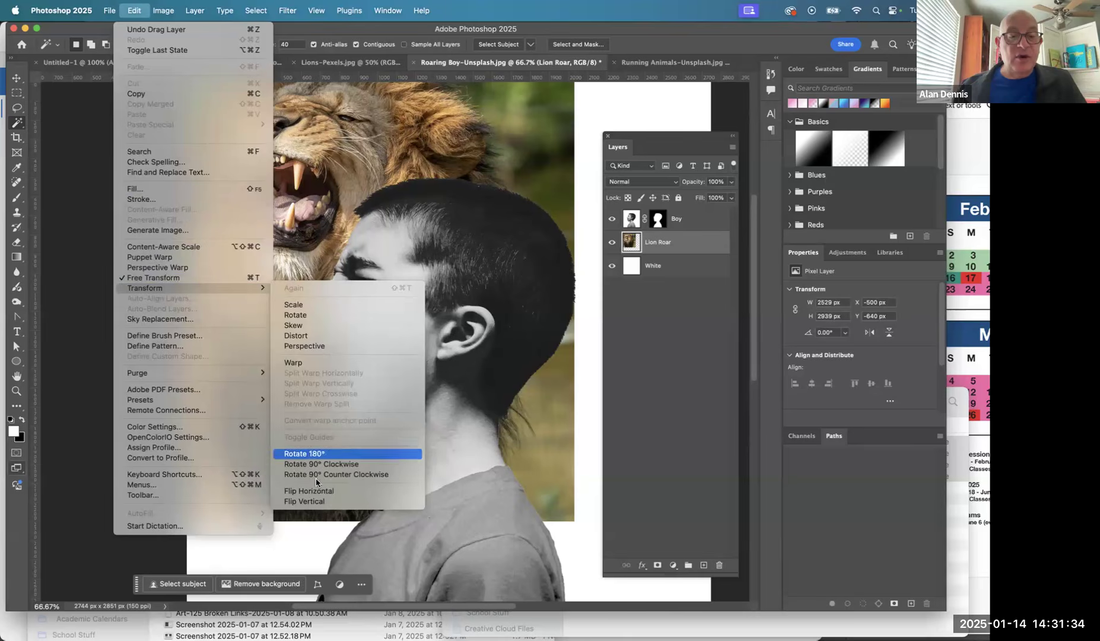
left_click(311, 493)
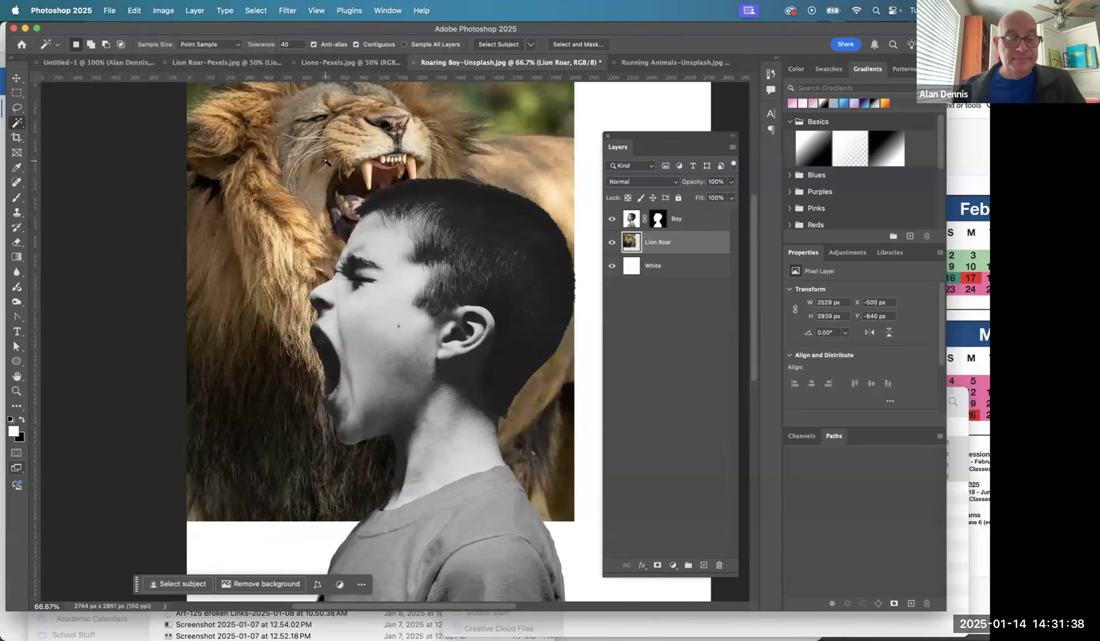
Step: Switch to Chrome and save the Double Exposure Image assignment page to leave edit mode
key("super+Tab")
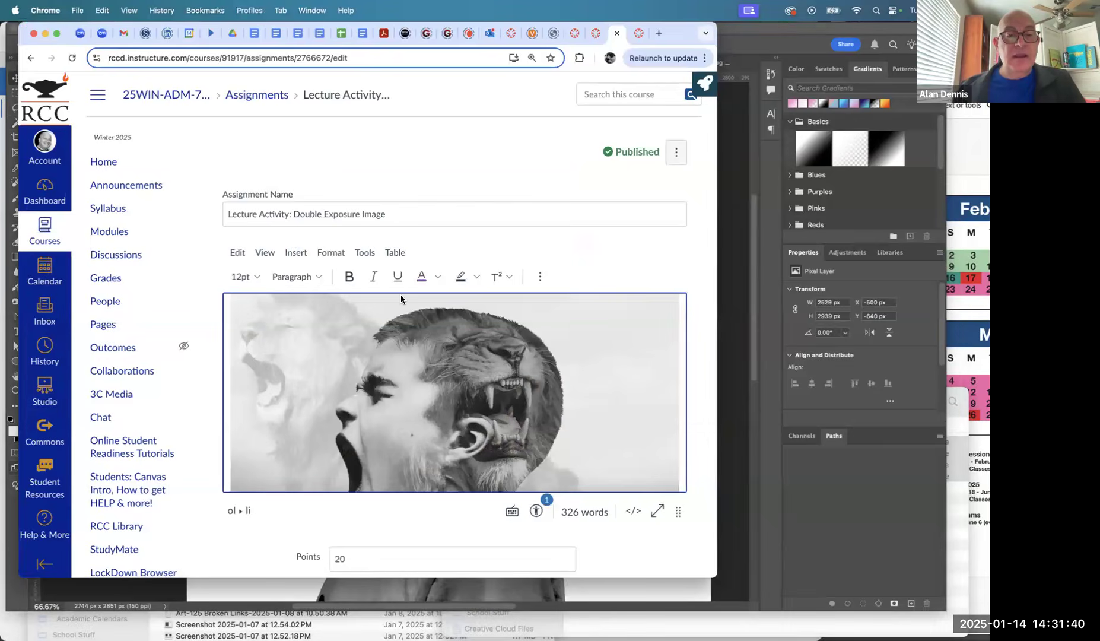
scroll(510, 444, "down", 20)
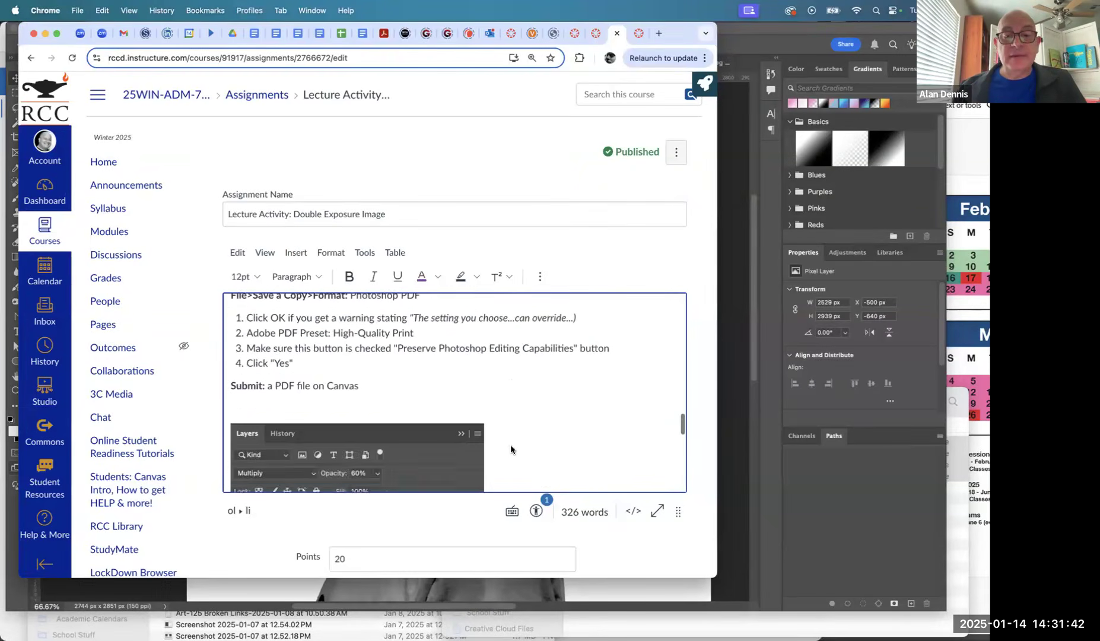
scroll(510, 444, "down", 15)
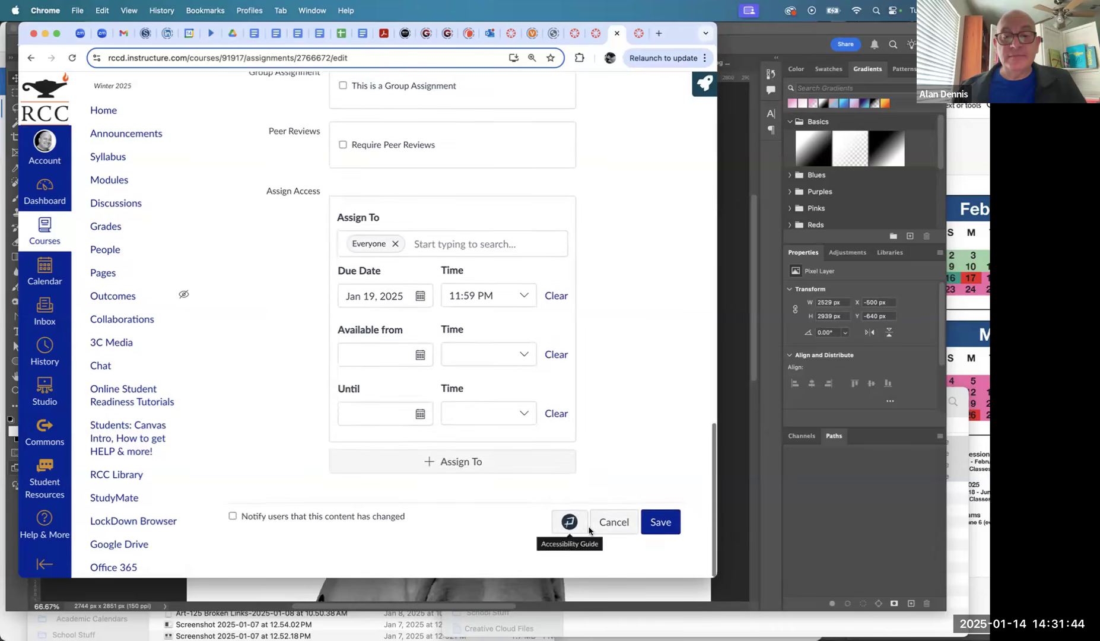
left_click(658, 529)
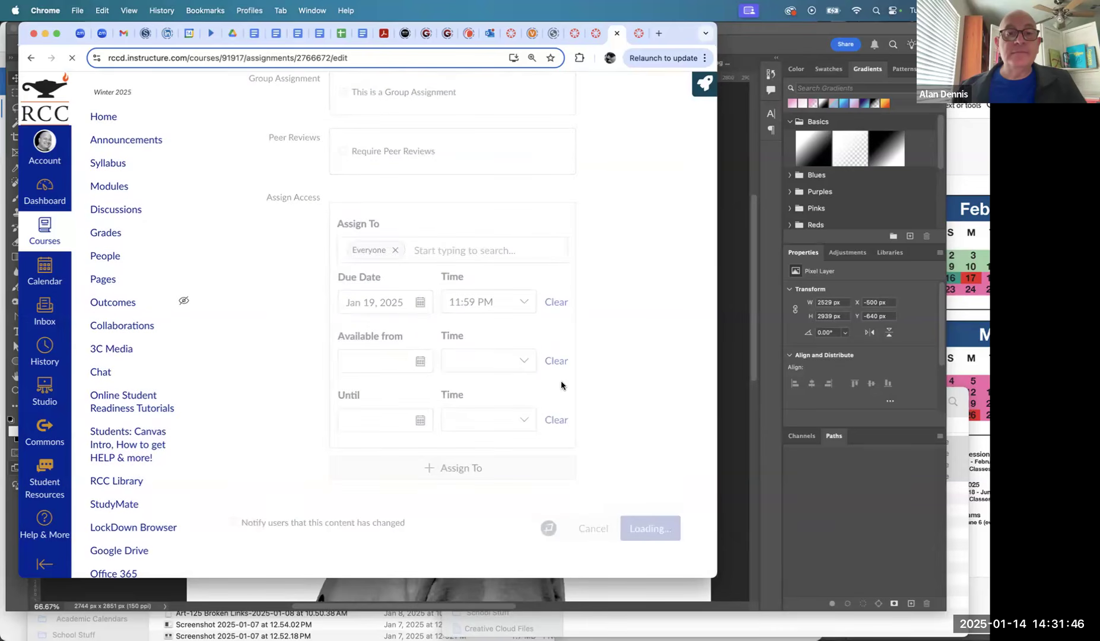
Step: Review the assignment instructions and highlight steps 9 and 10 about selecting from the boy's mask and masking the lion layer
scroll(561, 386, "down", 7)
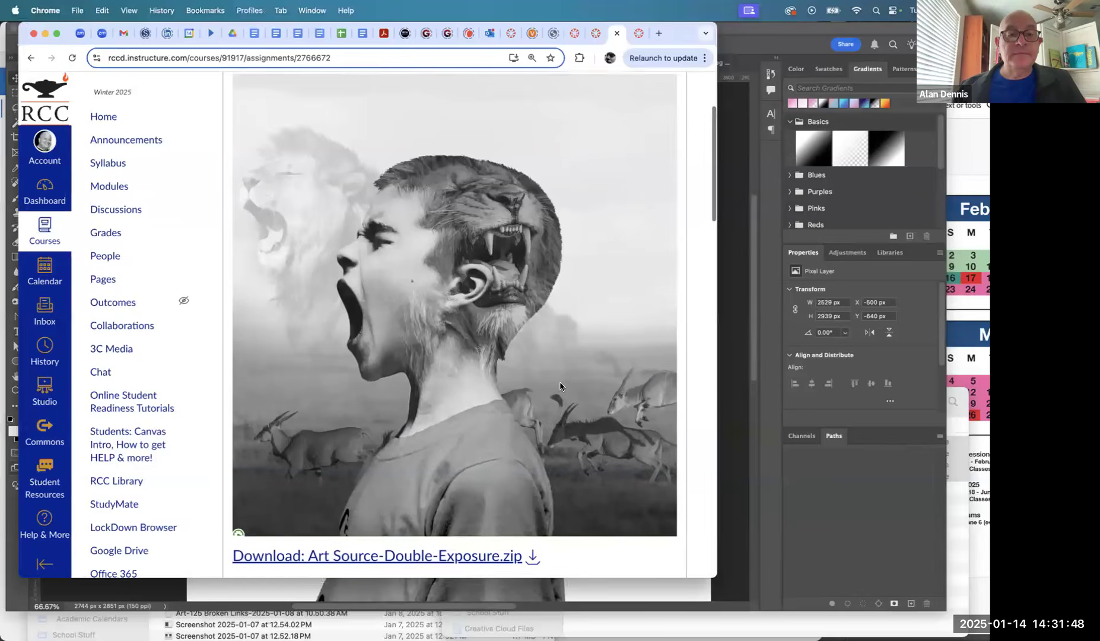
scroll(559, 376, "down", 6)
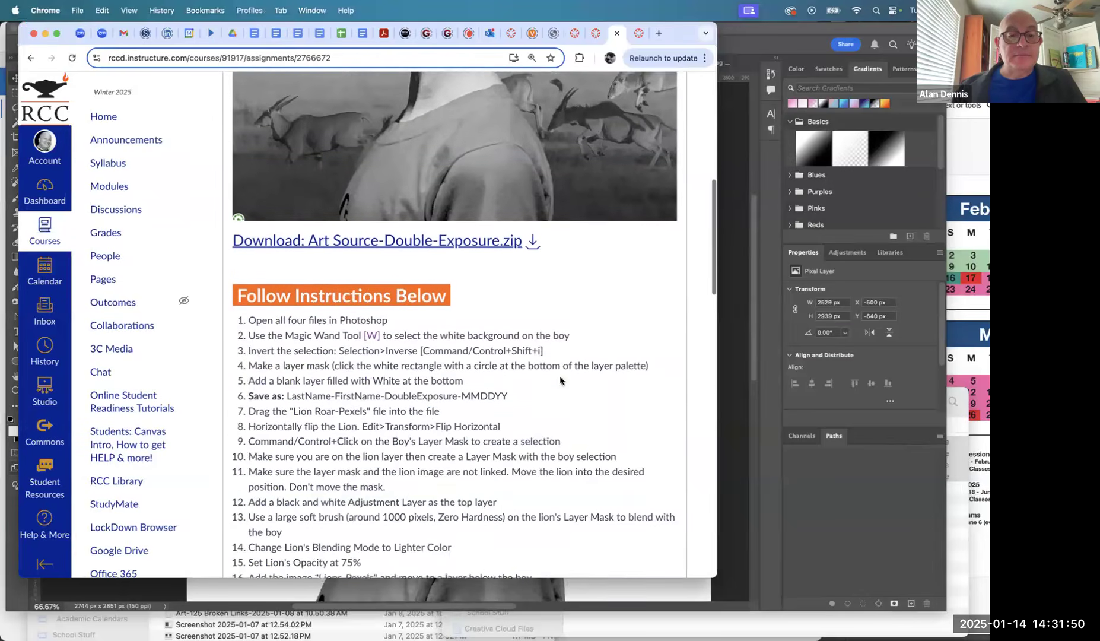
scroll(317, 378, "down", 4)
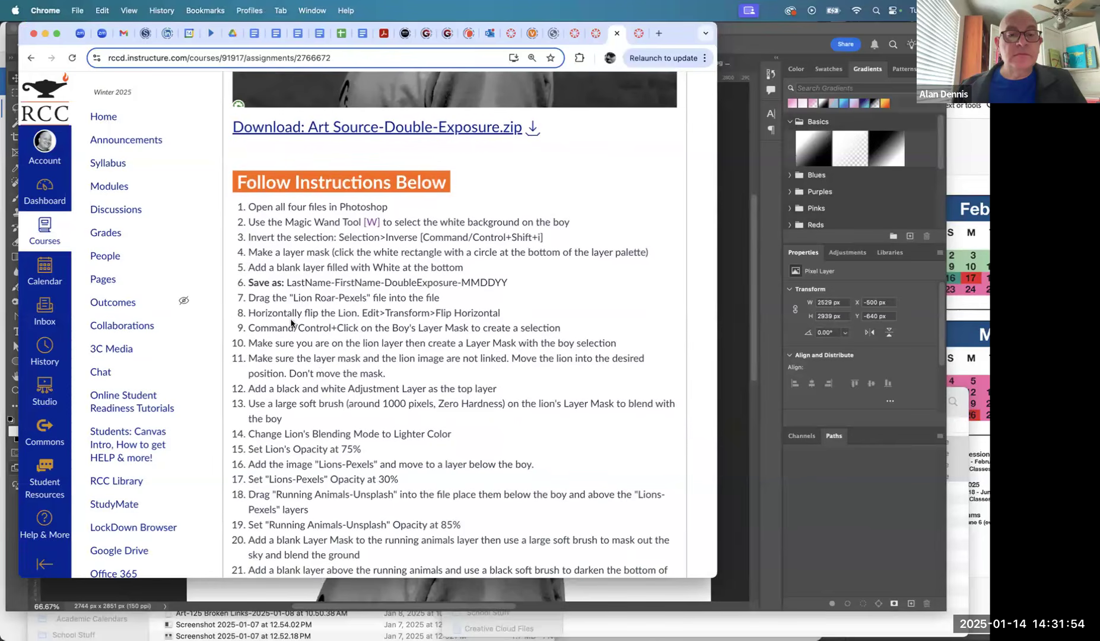
triple_click(299, 331)
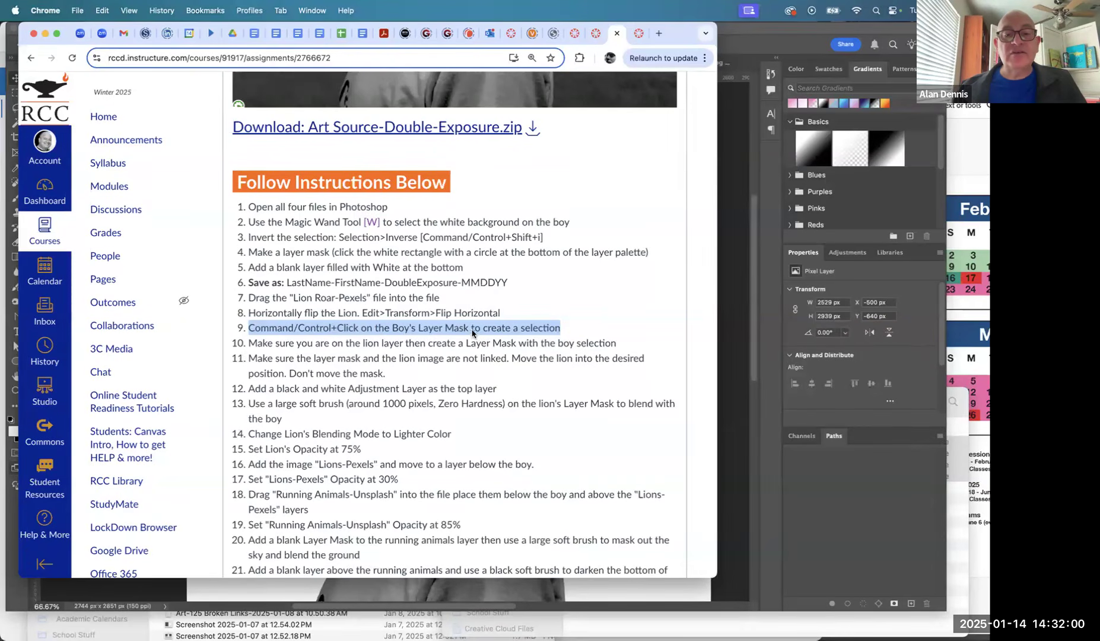
triple_click(424, 347)
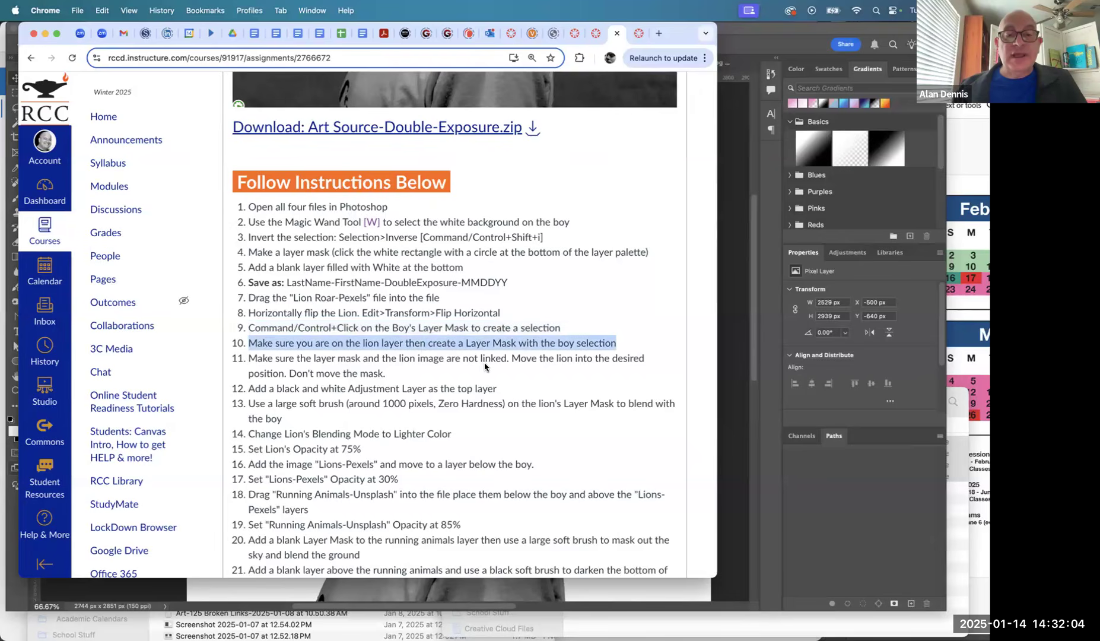
Step: In Photoshop, position the lion behind the boy's head and mask the Lion Roar layer with a selection loaded from the Boy layer's mask
key("super+Tab")
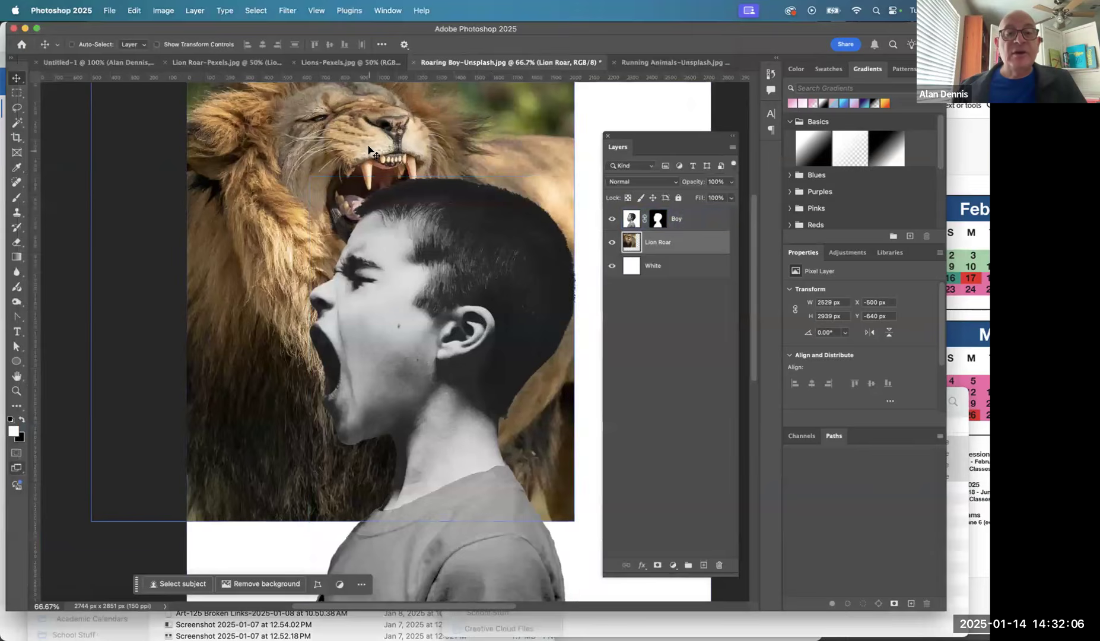
left_click_drag(370, 148, 455, 259)
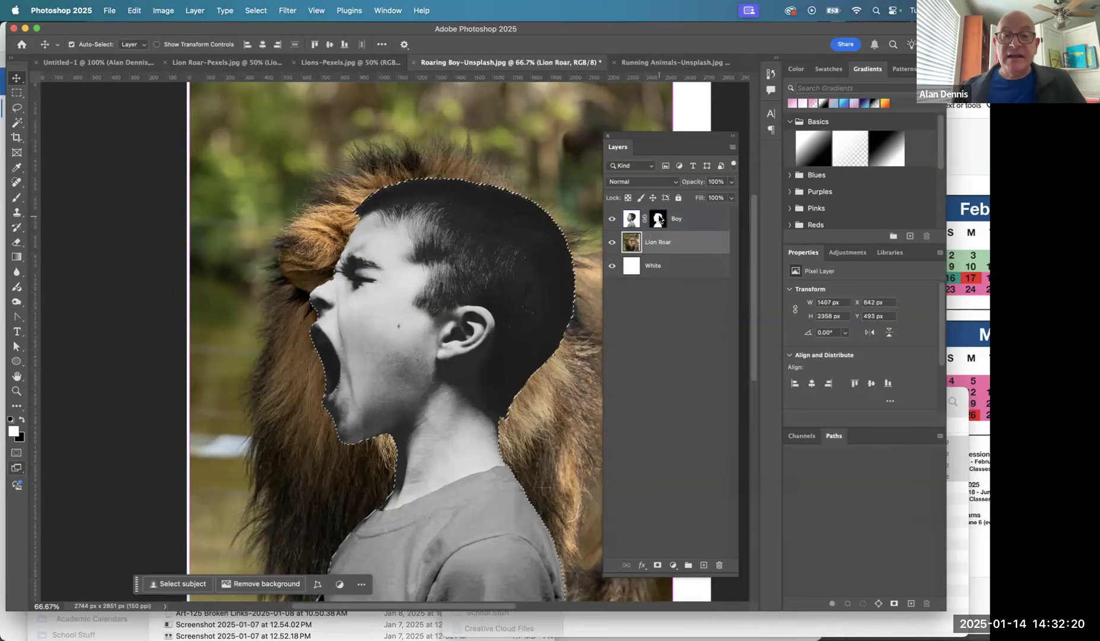
left_click(658, 219, "super")
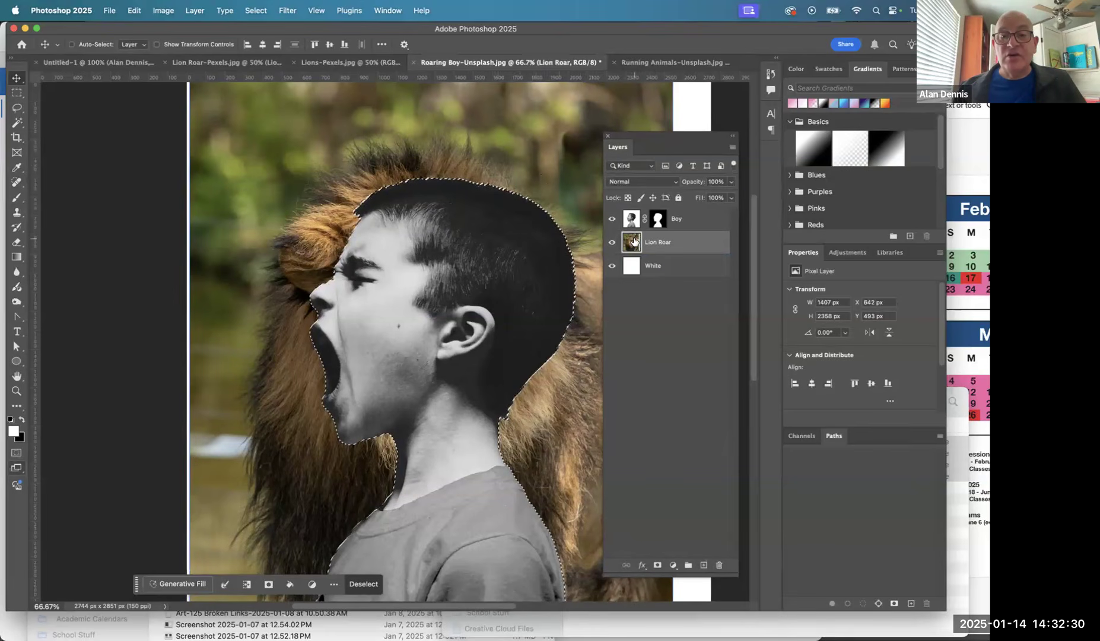
left_click(657, 565)
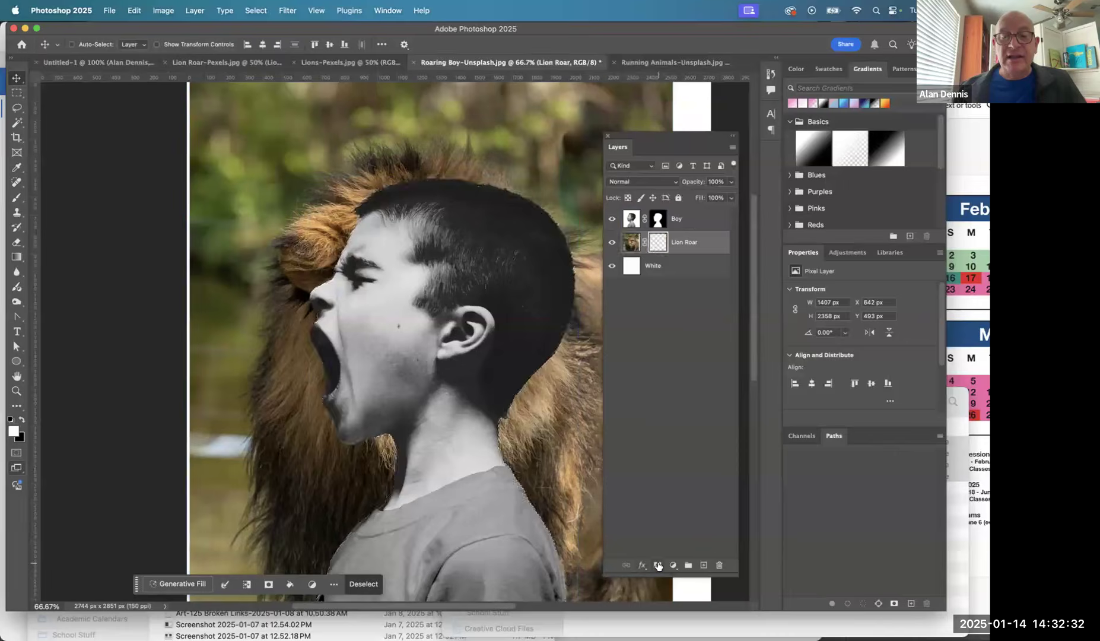
Step: Hide and reshow the Boy layer to check the masked lion, and move the Lion Roar layer above Boy
left_click(612, 218)
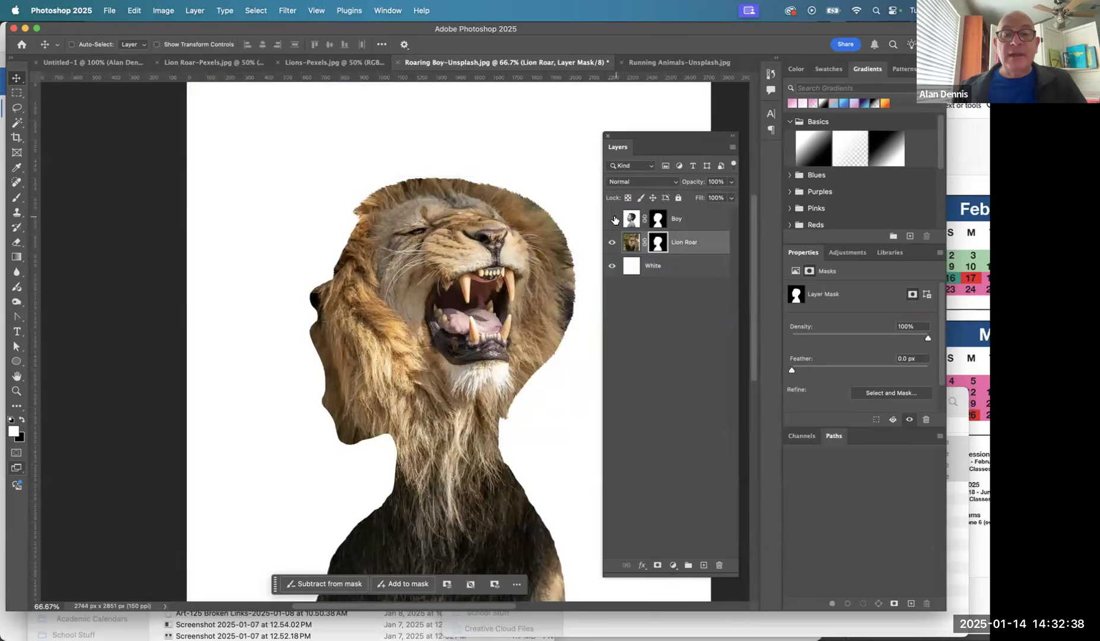
left_click(612, 219)
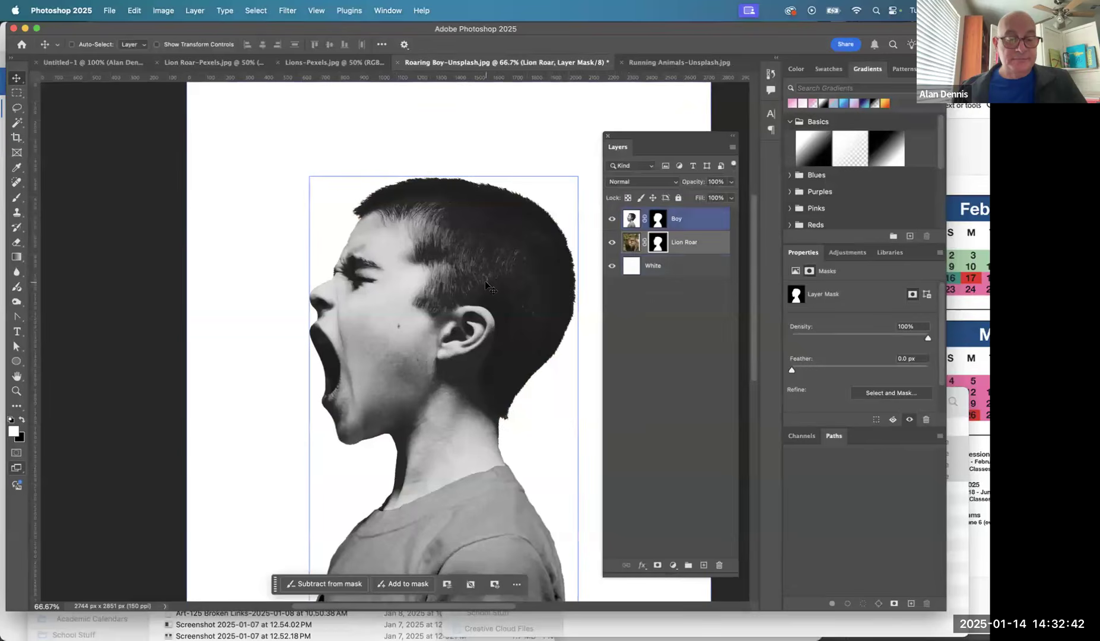
key("super+Tab")
key("super+Tab")
left_click_drag(631, 242, 633, 208)
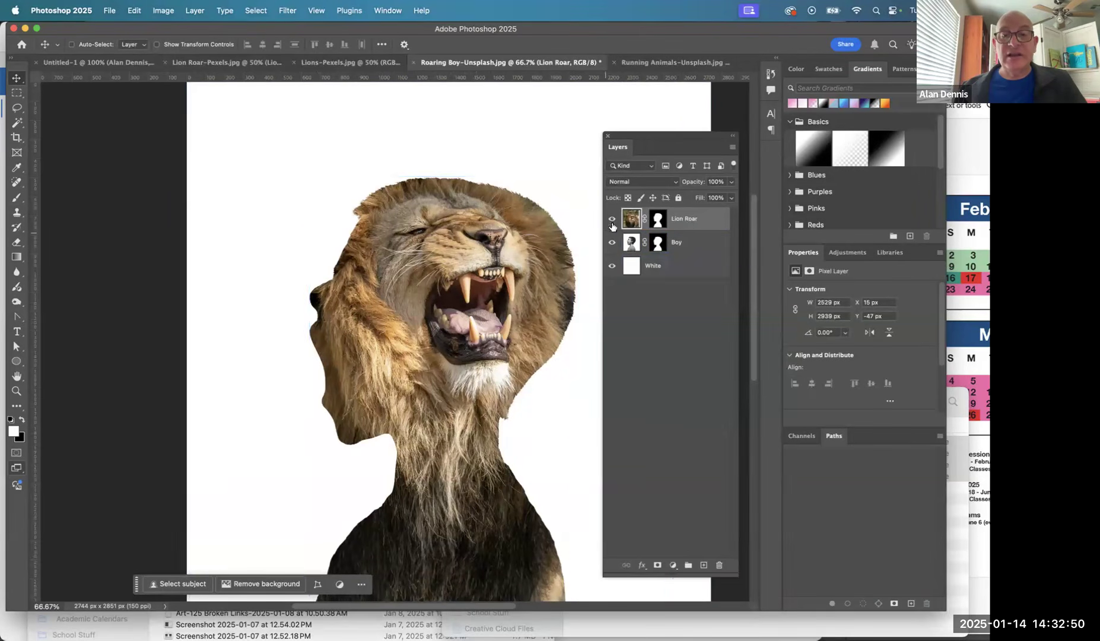
left_click_drag(630, 222, 632, 245)
Step: Switch to Chrome and highlight instruction step 11 about unlinking the lion image from its mask and moving the lion
key("super+Tab")
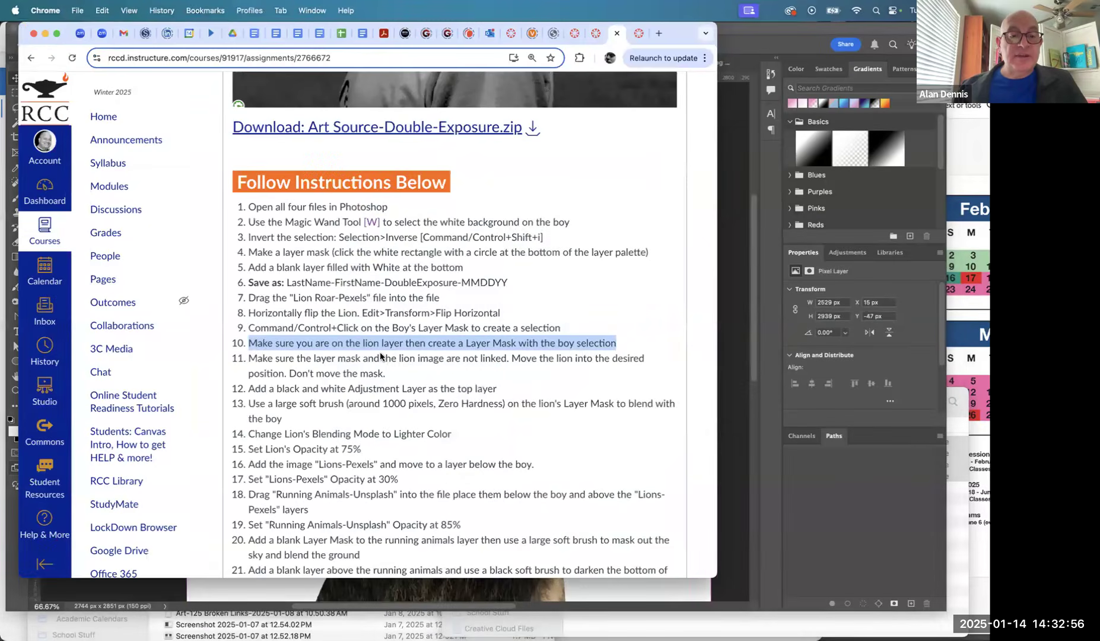
scroll(380, 356, "down", 2)
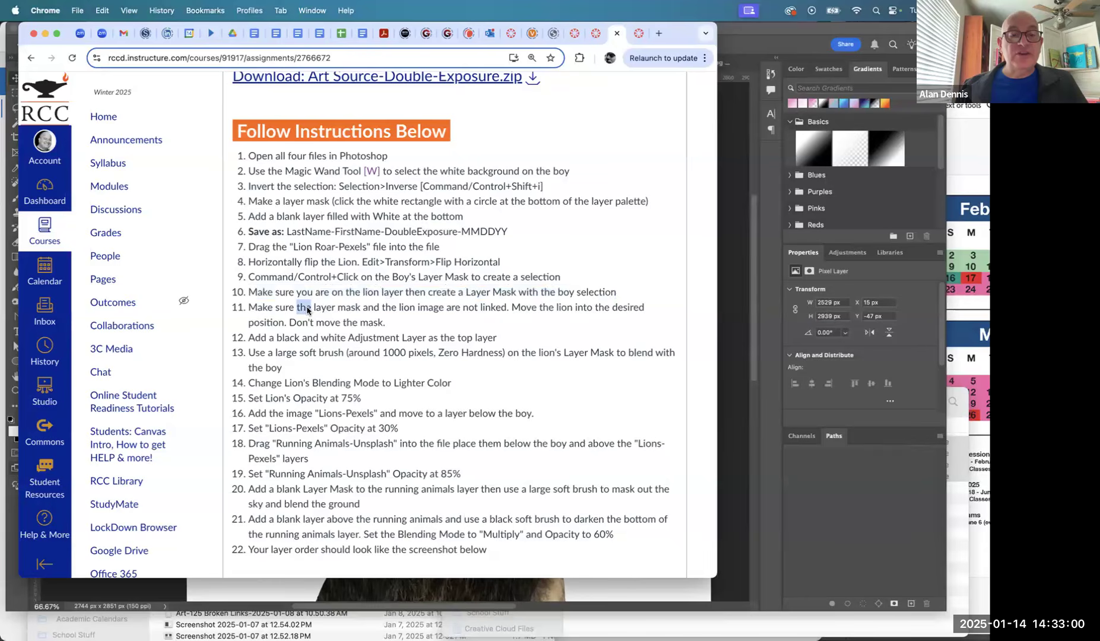
triple_click(307, 311)
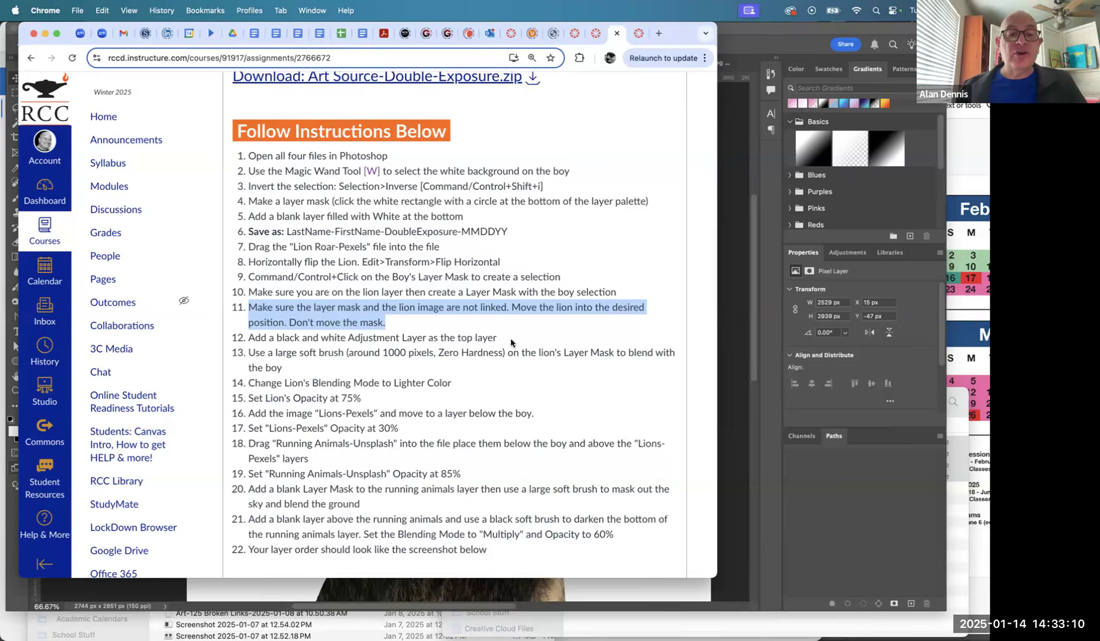
Step: In Photoshop, unlink the Lion Roar image from its mask and reposition the lion inside the silhouette at about X 37 px, Y -88 px
key("super+Tab")
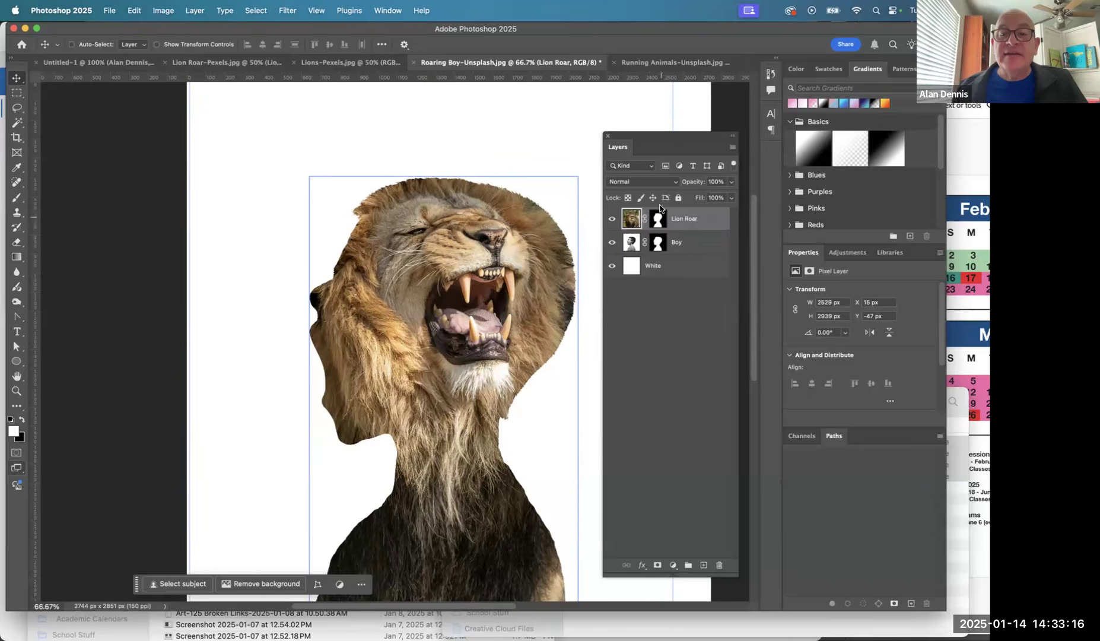
left_click(651, 265)
left_click(654, 220)
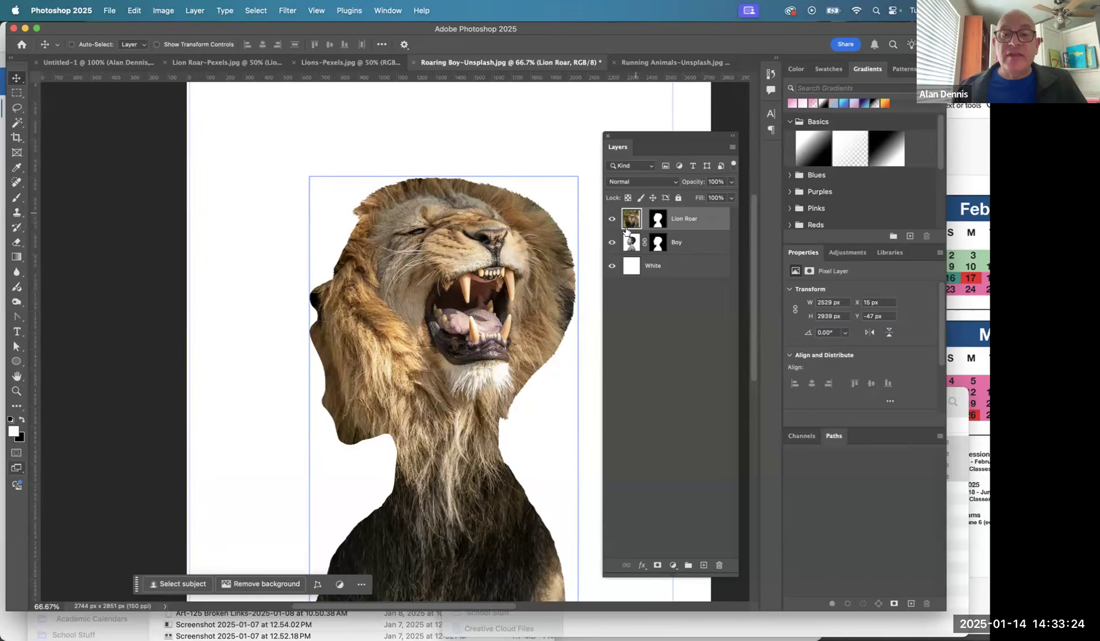
left_click_drag(476, 296, 434, 305)
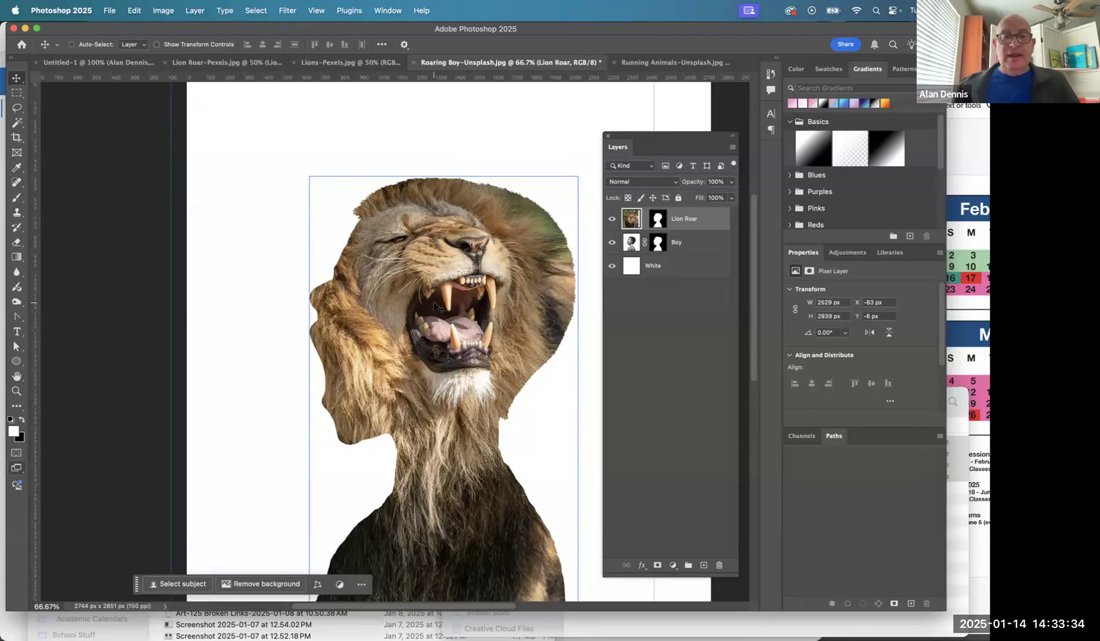
left_click_drag(433, 303, 458, 288)
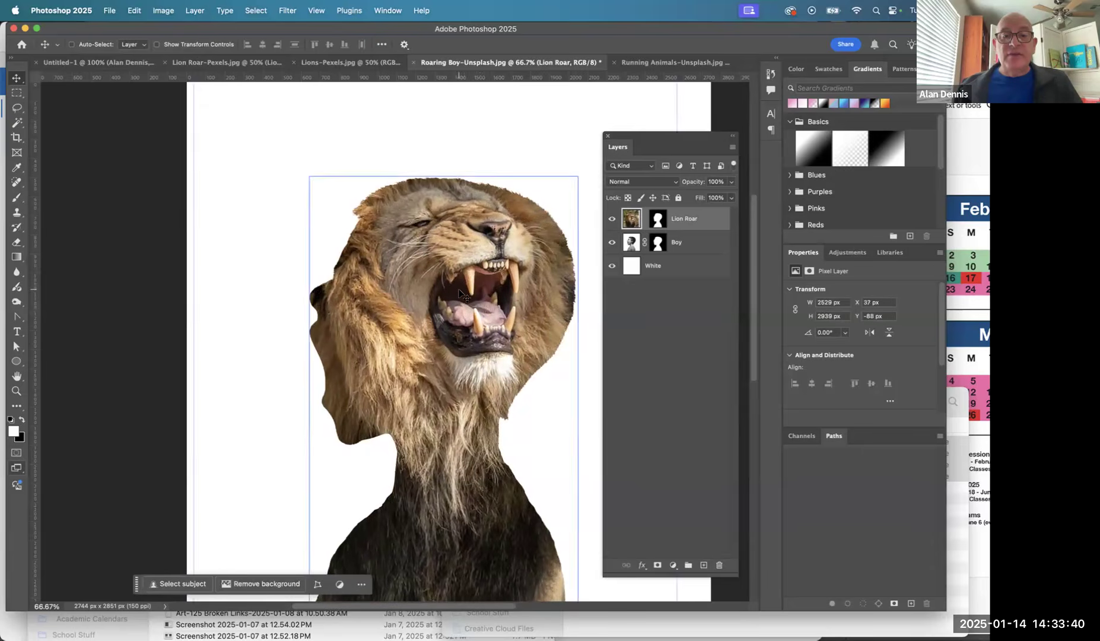
left_click(636, 274)
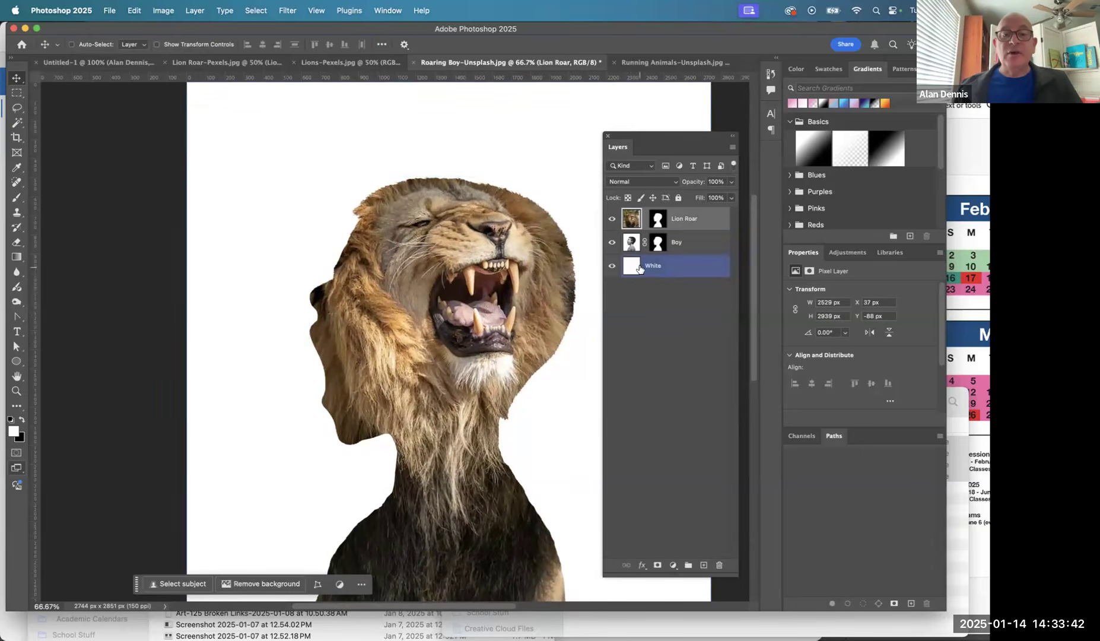
left_click(655, 253)
left_click(656, 261)
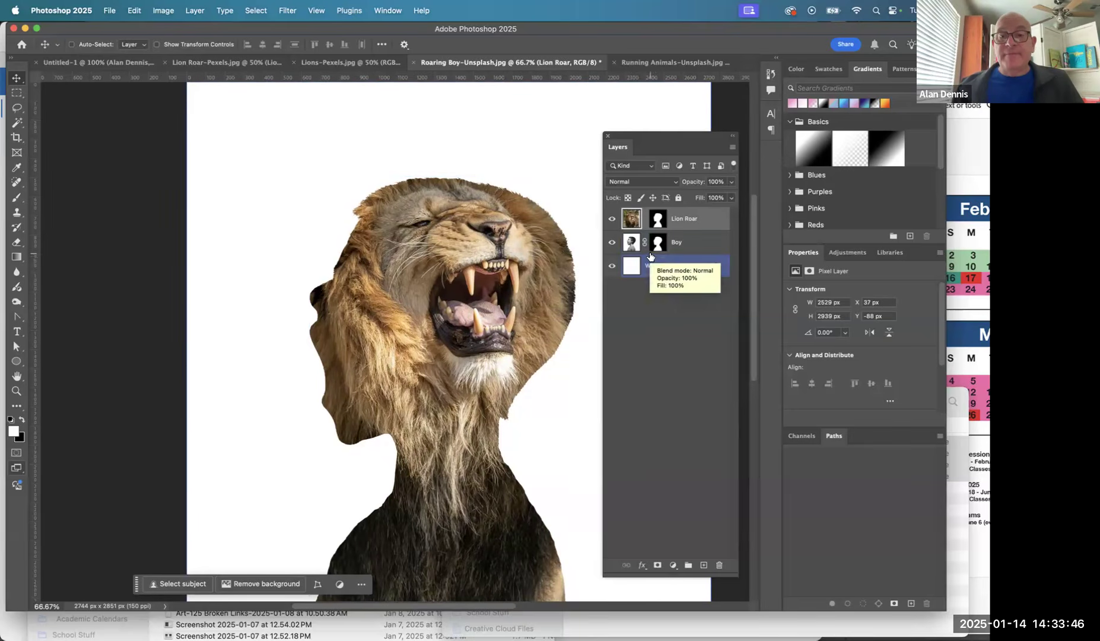
left_click(651, 254)
Step: Try moving the Lion Roar layer's mask separately from its image, and undo the mask move
left_click(657, 220)
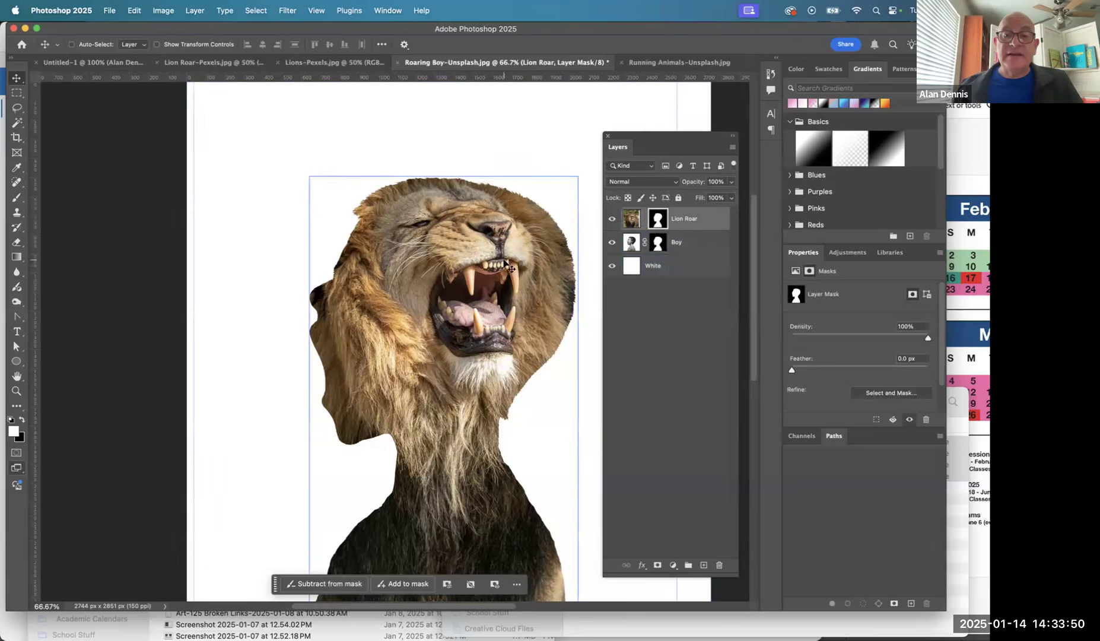
left_click_drag(552, 282, 632, 163)
left_click_drag(537, 397, 365, 174)
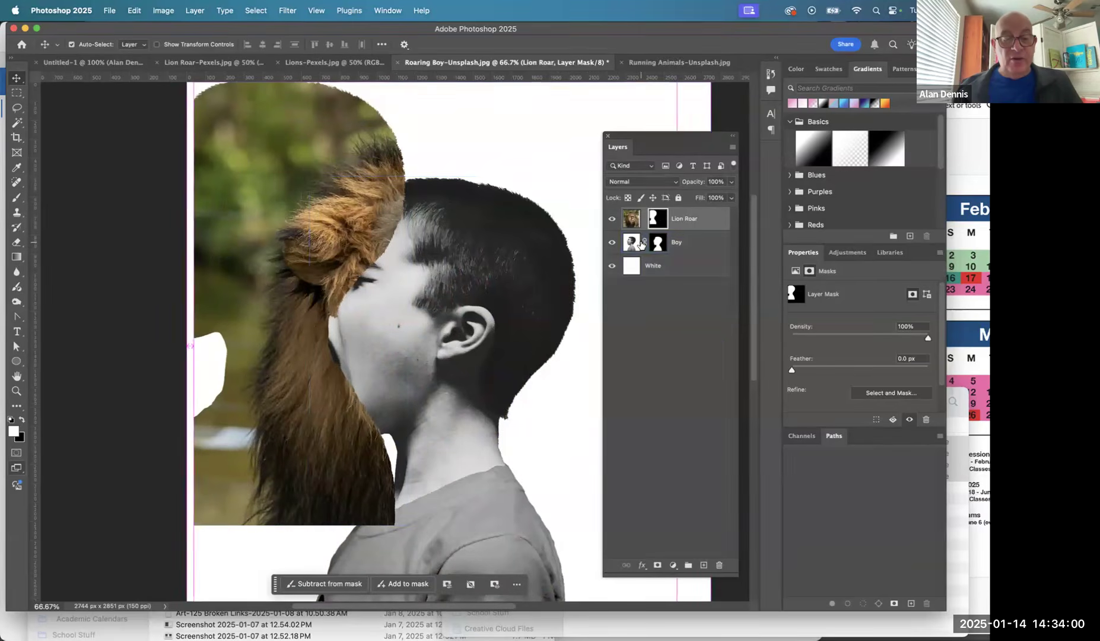
key("super+z")
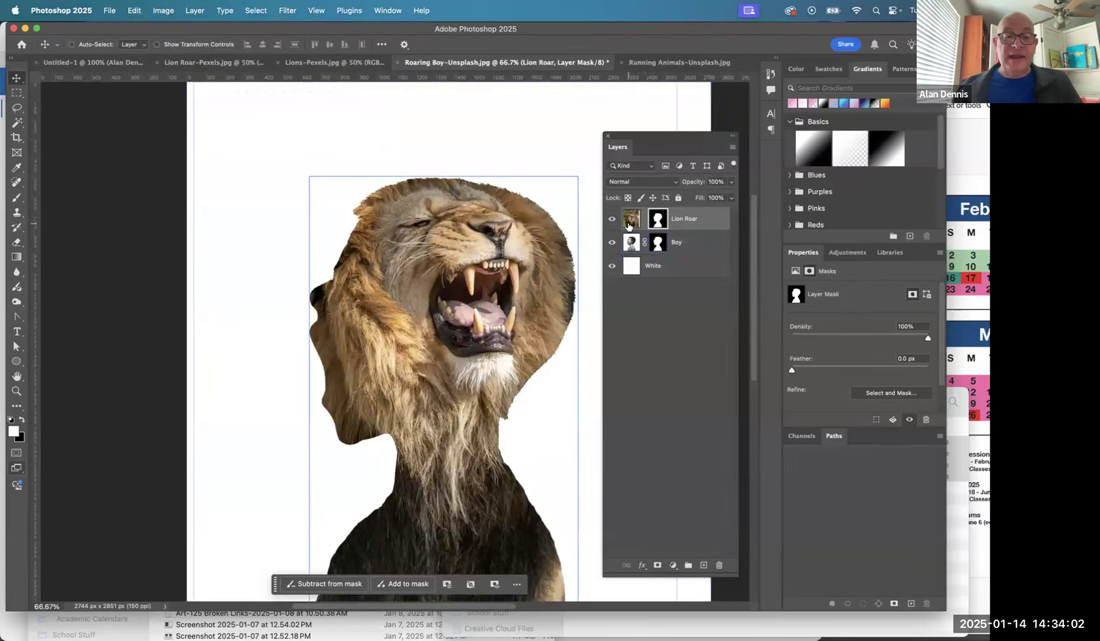
Step: Highlight instruction step 12 in Chrome, and add a Black & White adjustment layer above Lion Roar in Photoshop
key("super+Tab")
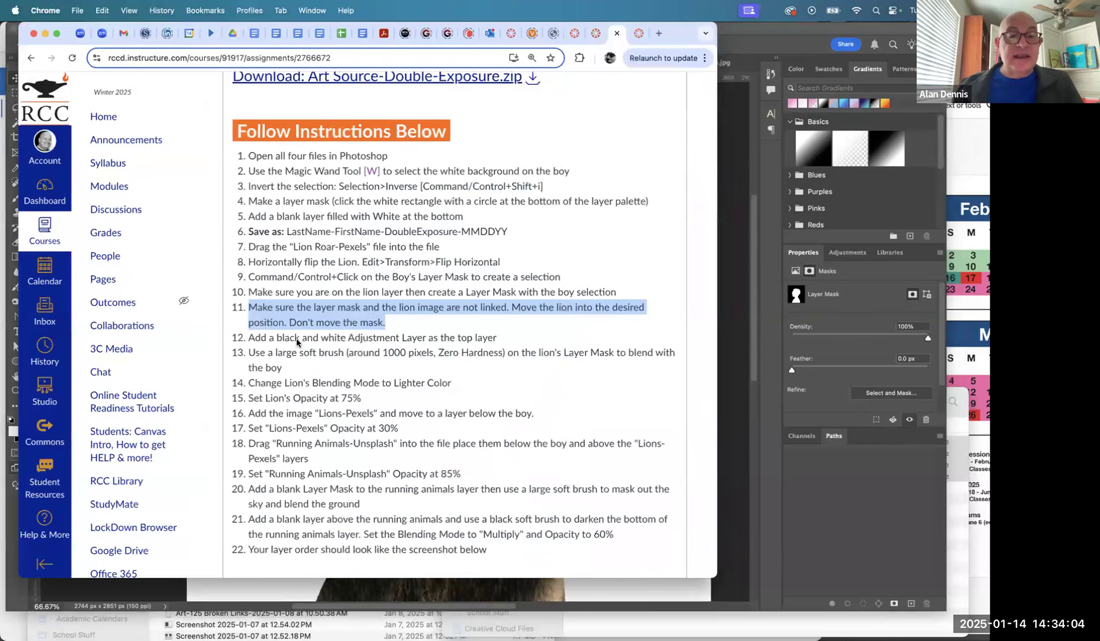
triple_click(296, 342)
key("super+Tab")
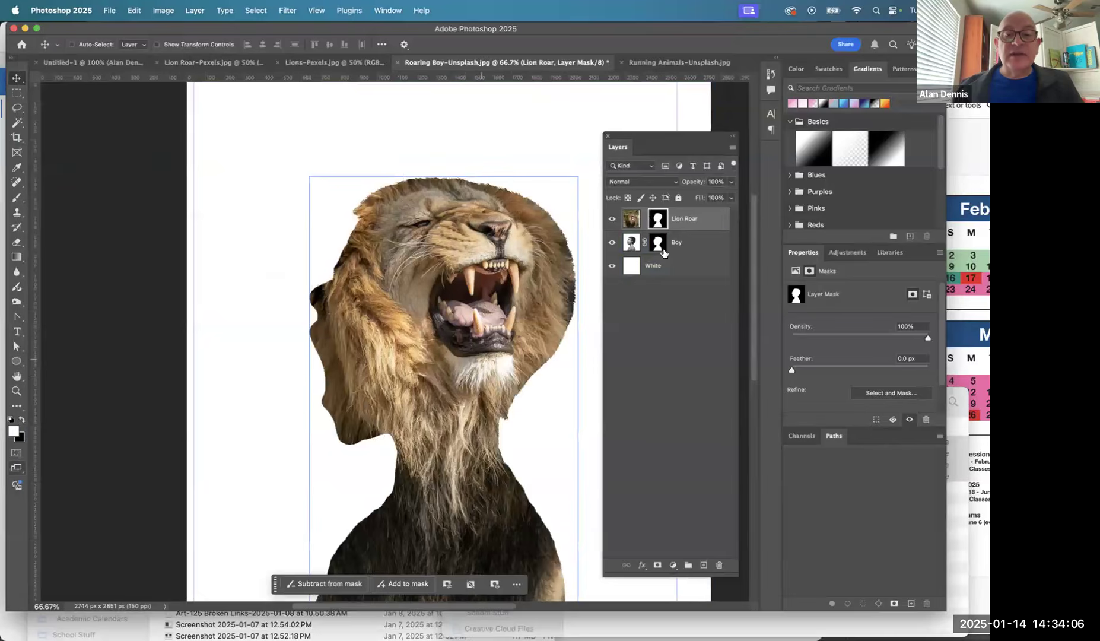
left_click(632, 219)
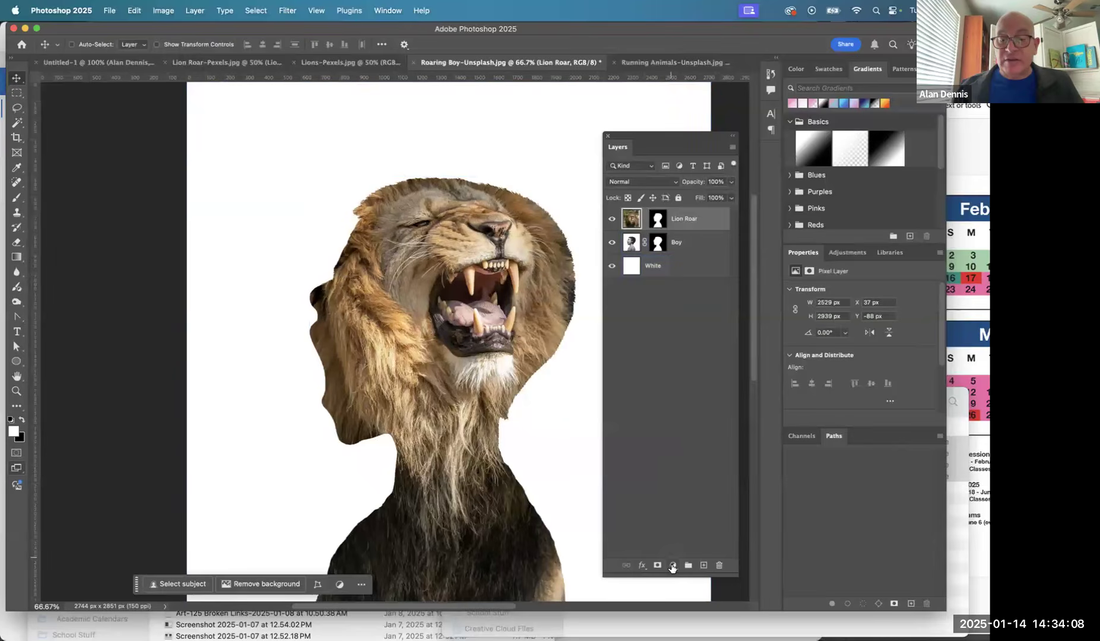
left_click(673, 565)
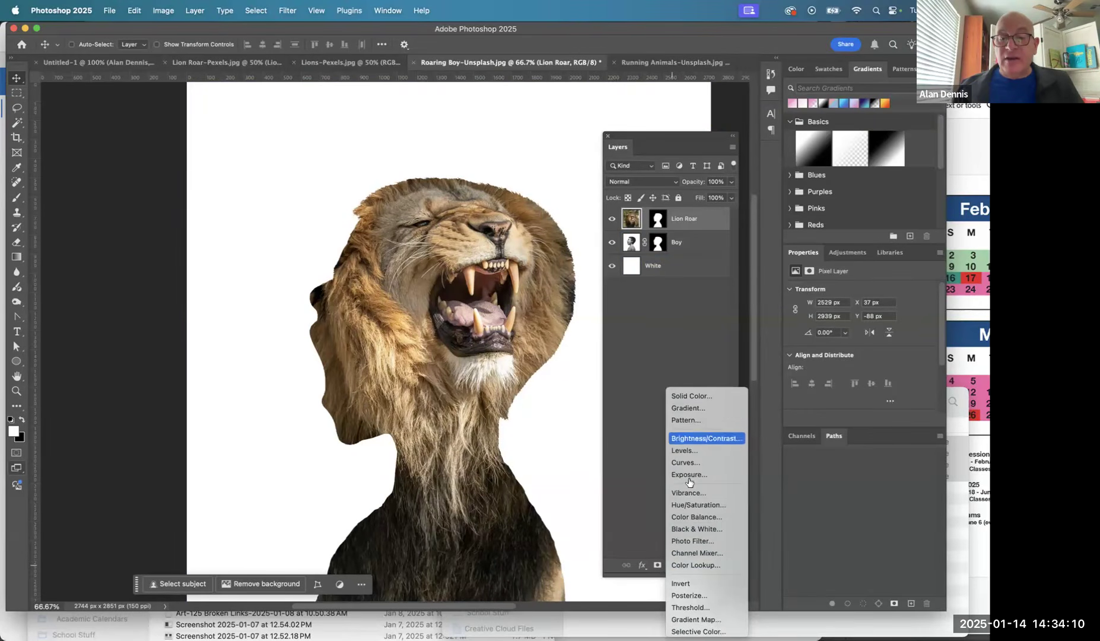
left_click(688, 527)
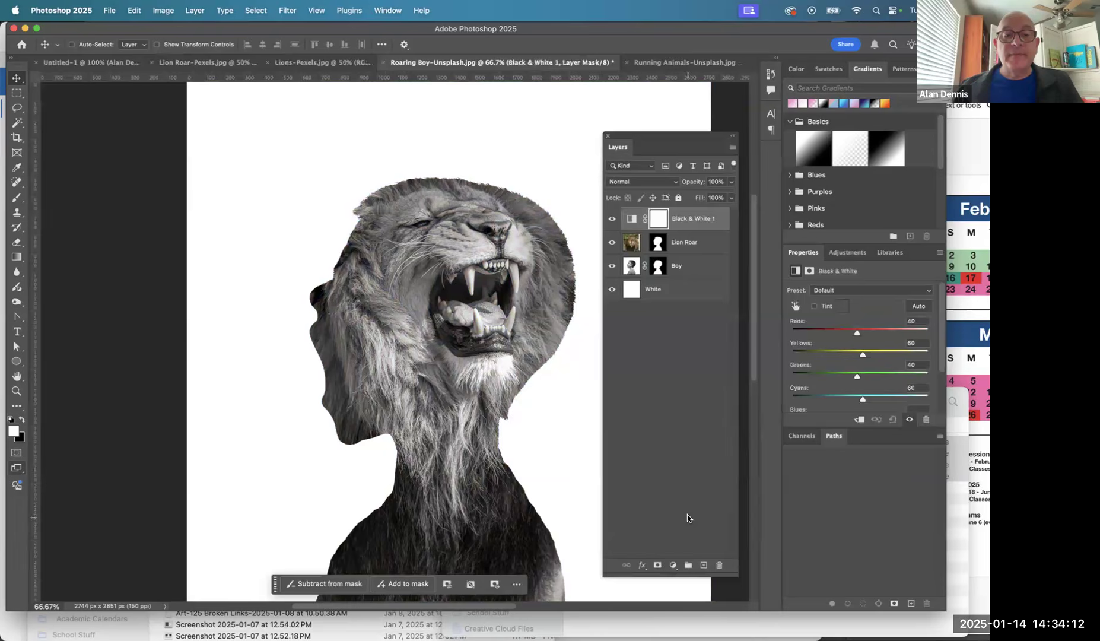
left_click(532, 287)
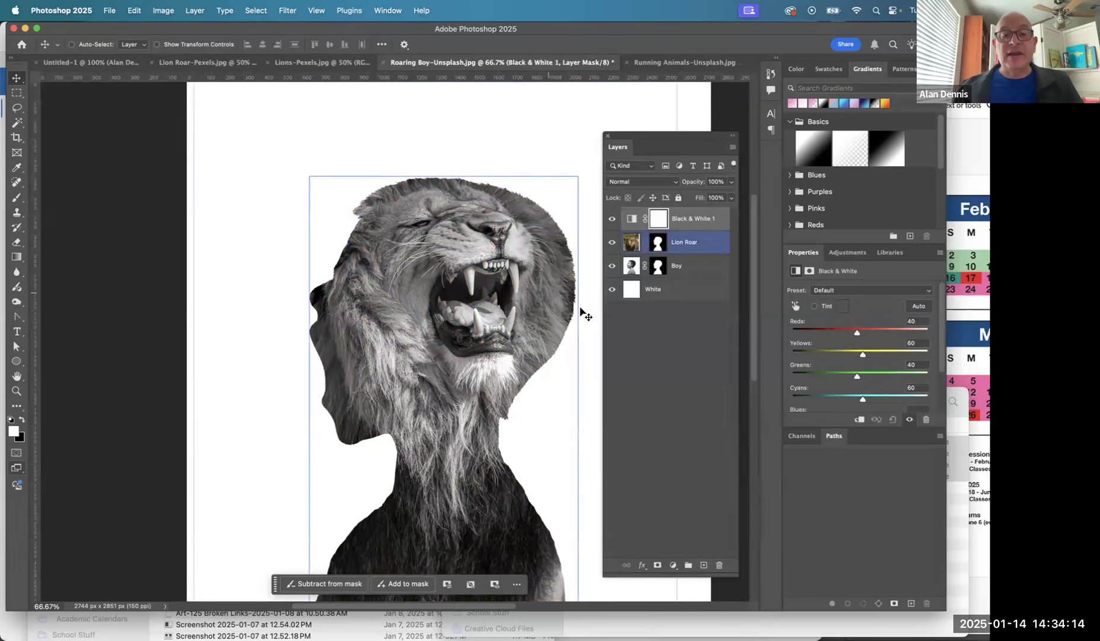
Step: Switch to Chrome, highlight instruction step 13 about the large soft brush, and examine the layer order example
key("super+Tab")
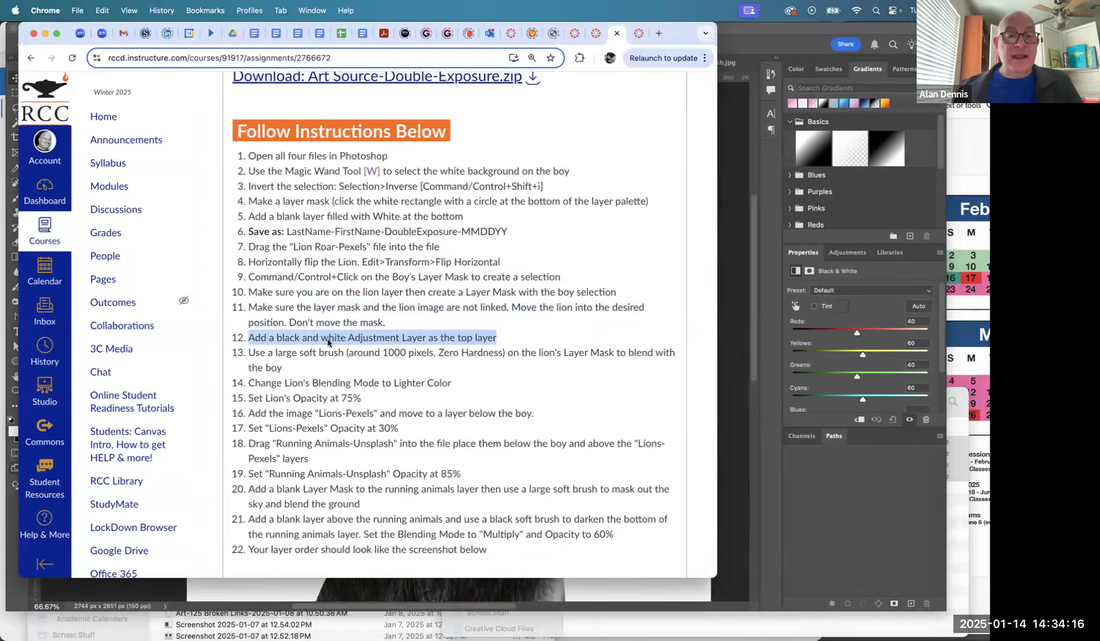
triple_click(344, 355)
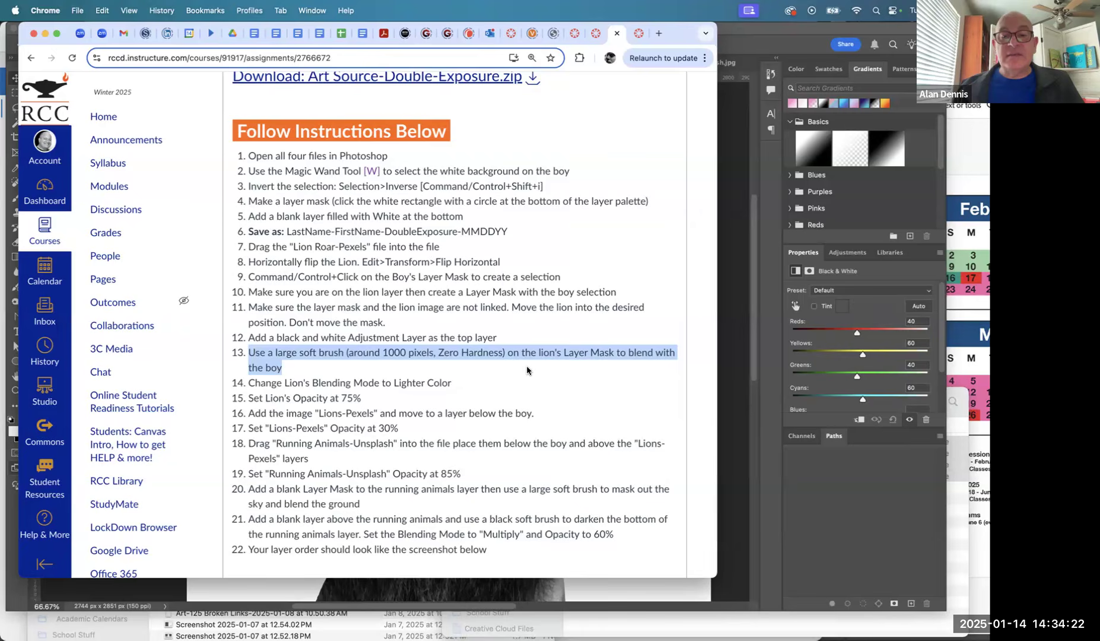
scroll(527, 370, "down", 15)
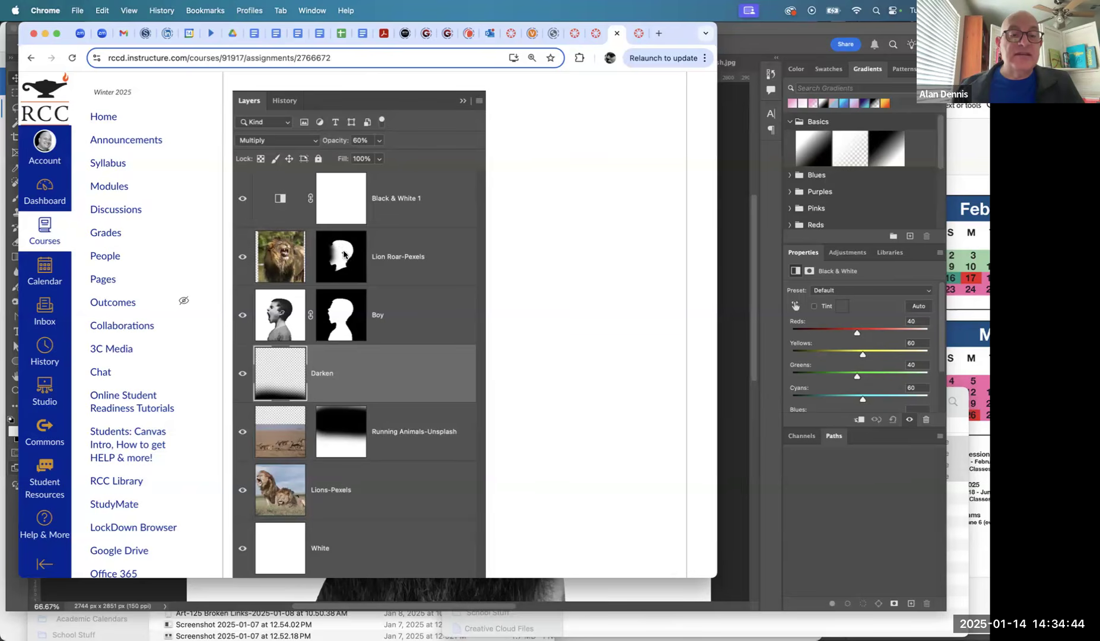
Step: In Photoshop, target the Lion Roar layer mask and set up a Soft Round brush at 1000 px with 0% hardness
key("super+Tab")
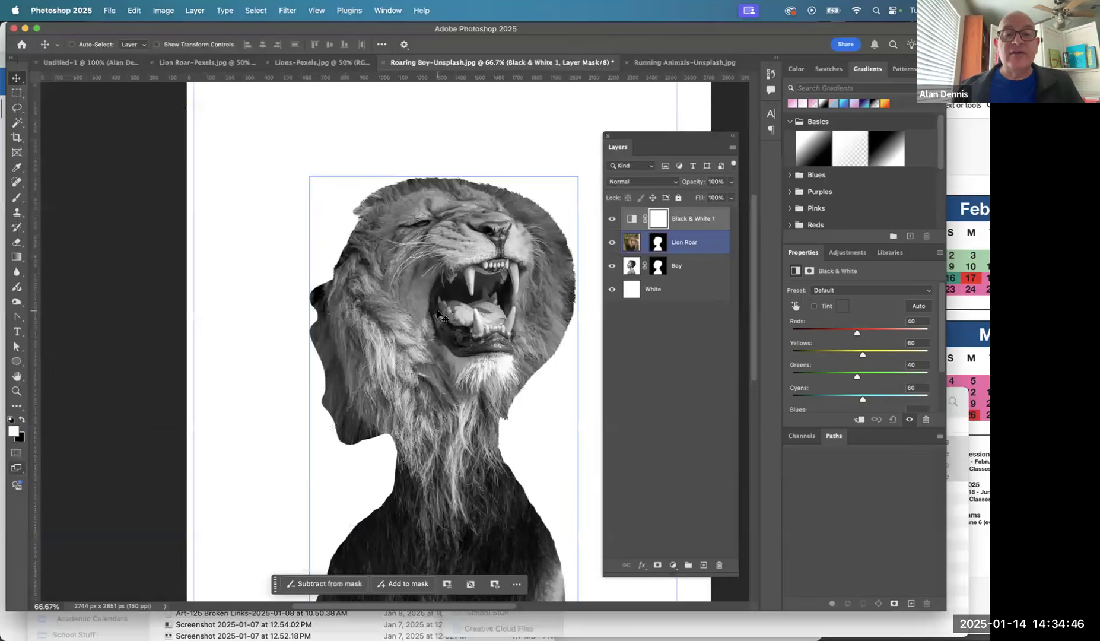
left_click(641, 265)
left_click(659, 245)
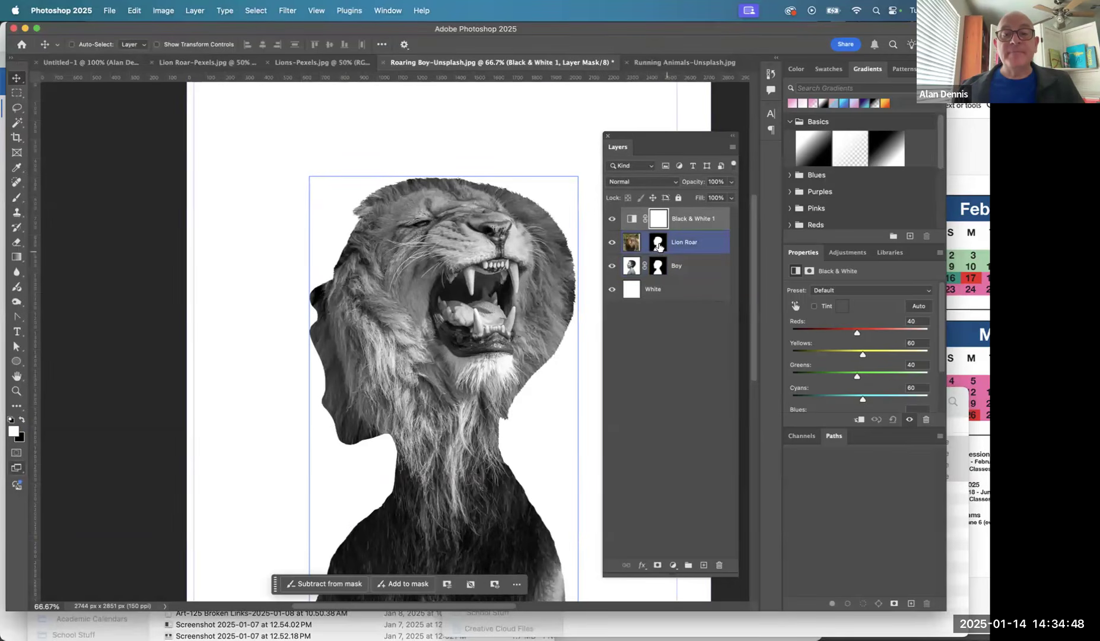
left_click(658, 245)
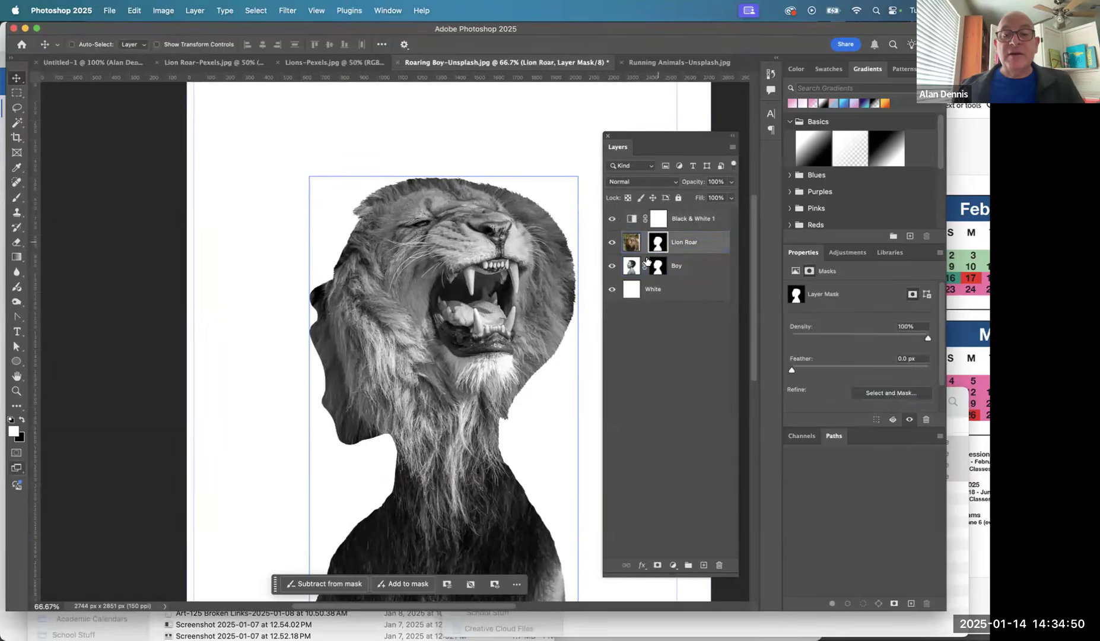
key("b")
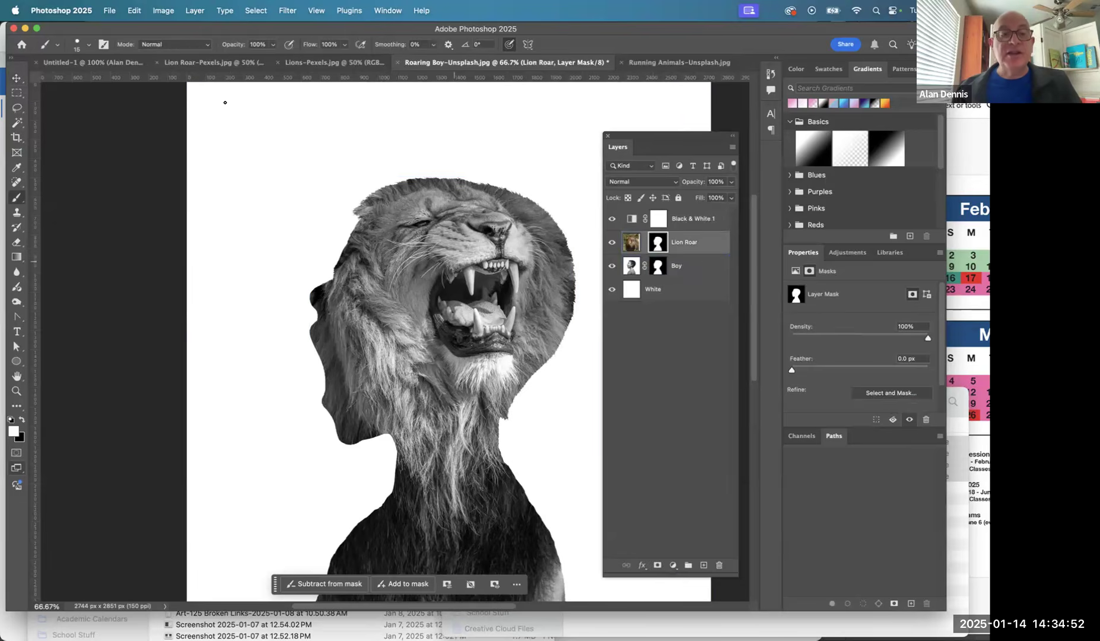
left_click(87, 45)
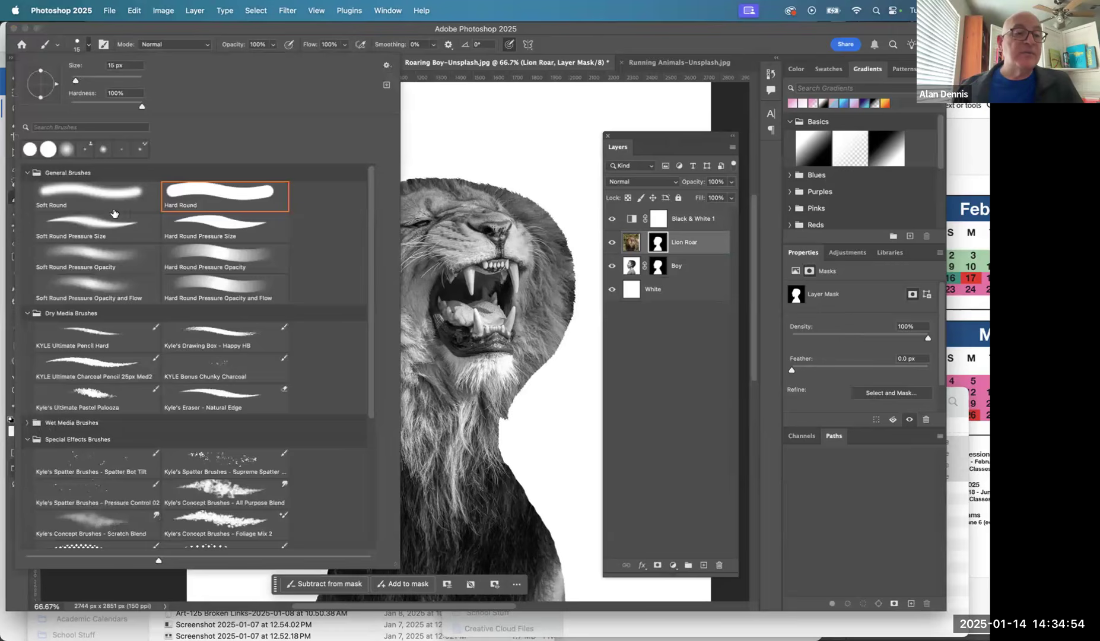
left_click(104, 185)
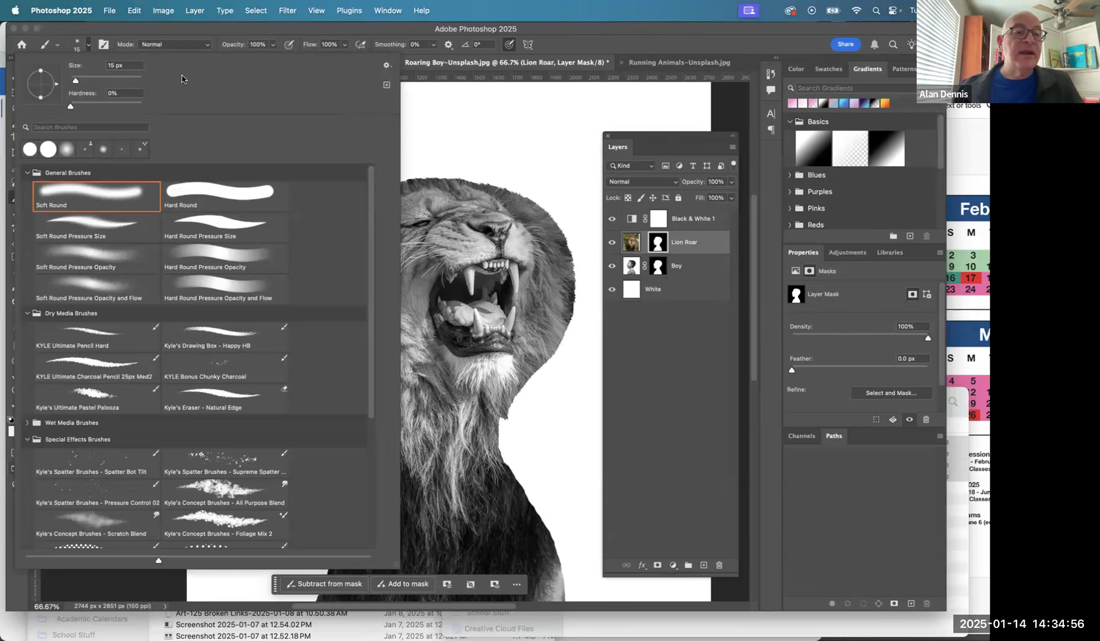
left_click_drag(81, 82, 90, 83)
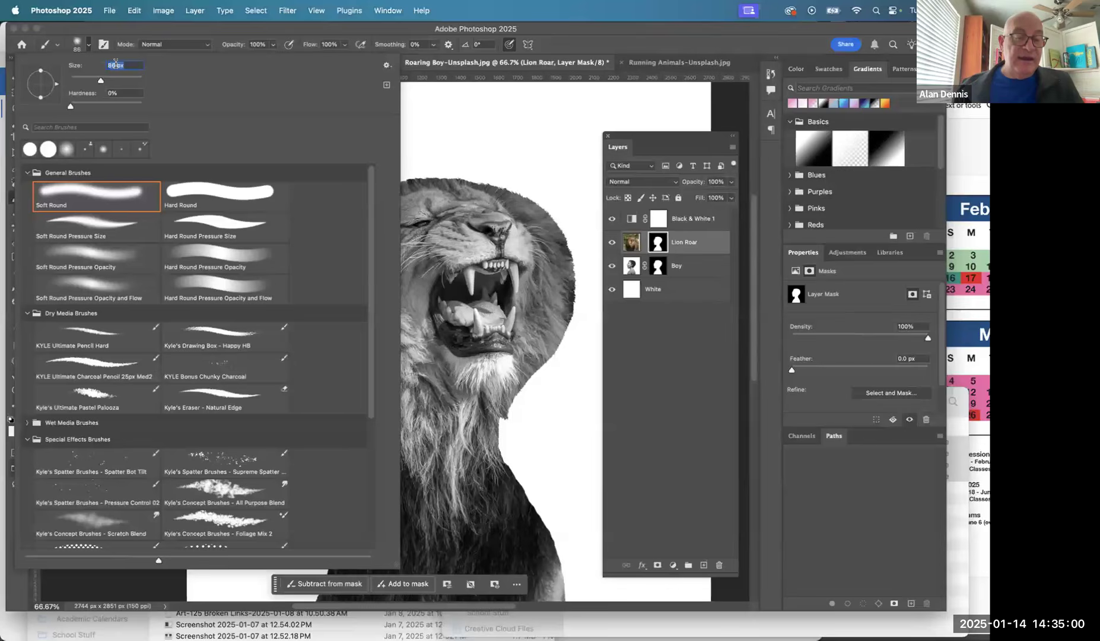
type("100")
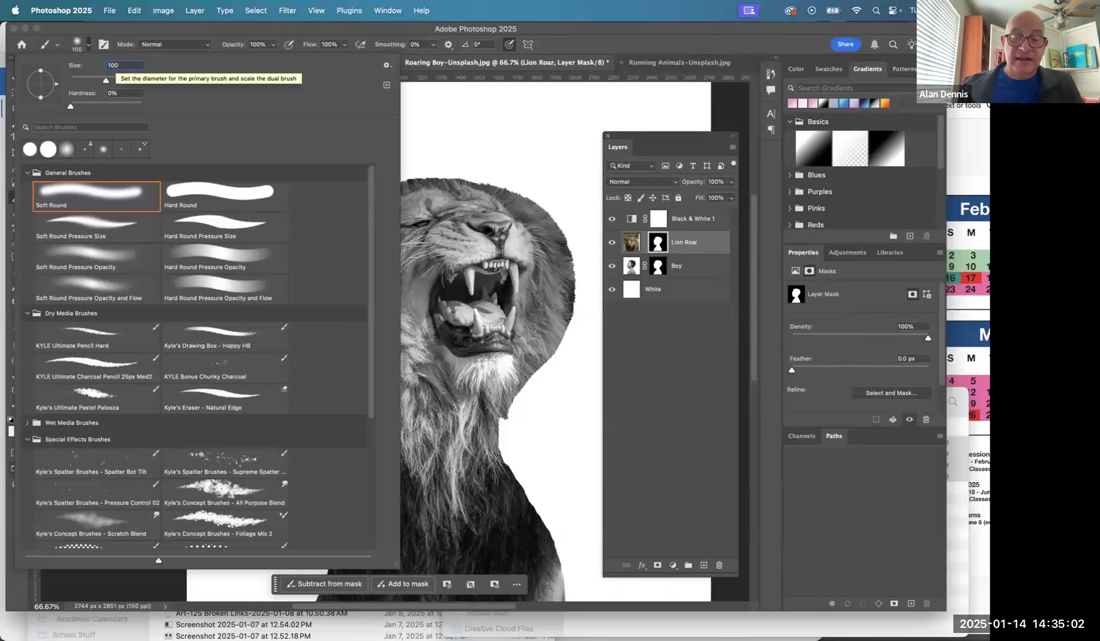
type("0")
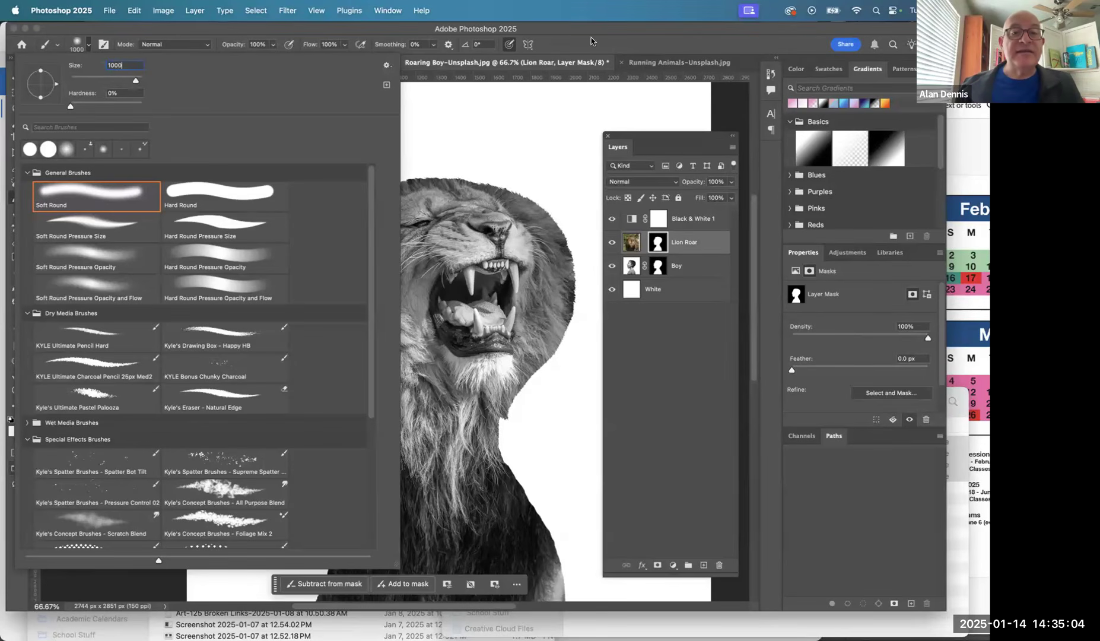
key("Return")
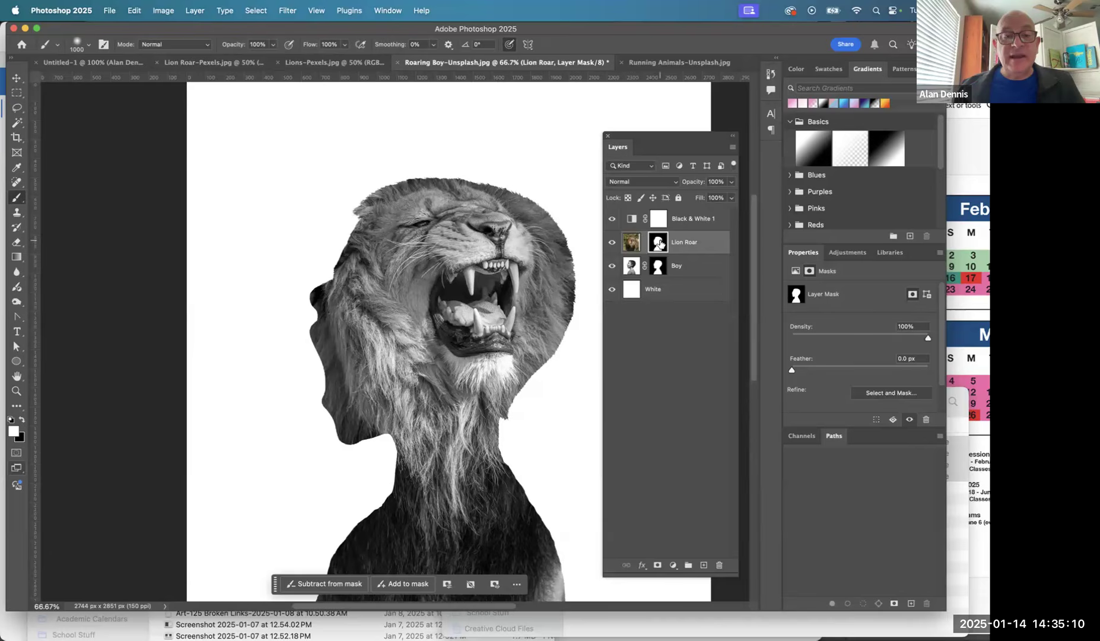
Step: Try painting red (#d63030) on the Lion Roar image itself instead of its mask, check it without Black & White 1, and undo
left_click(630, 242)
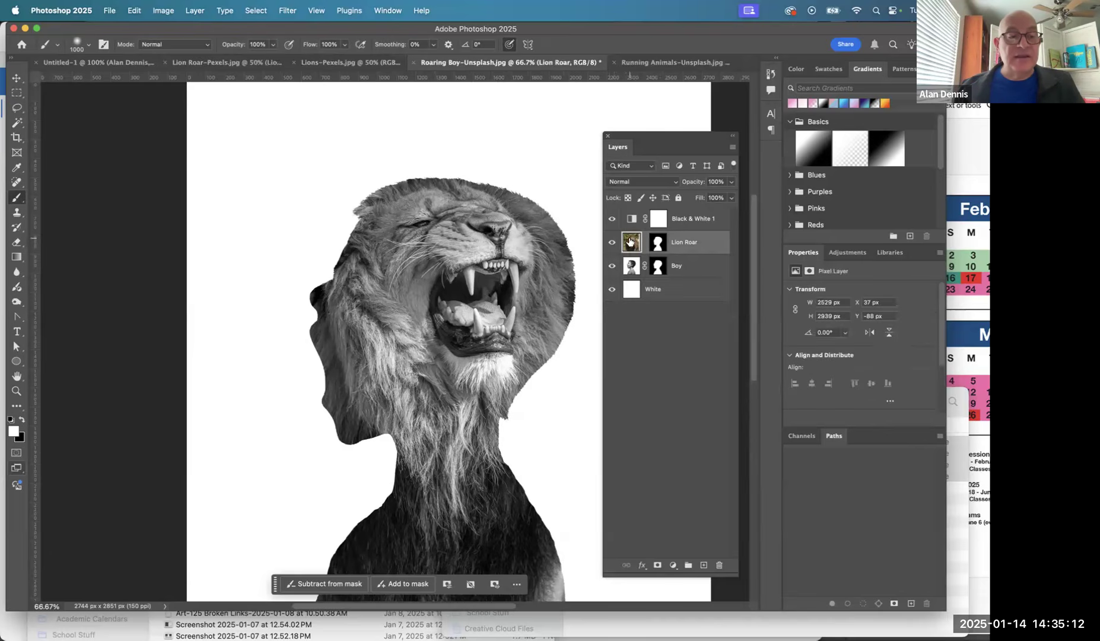
left_click(13, 432)
left_click(466, 196)
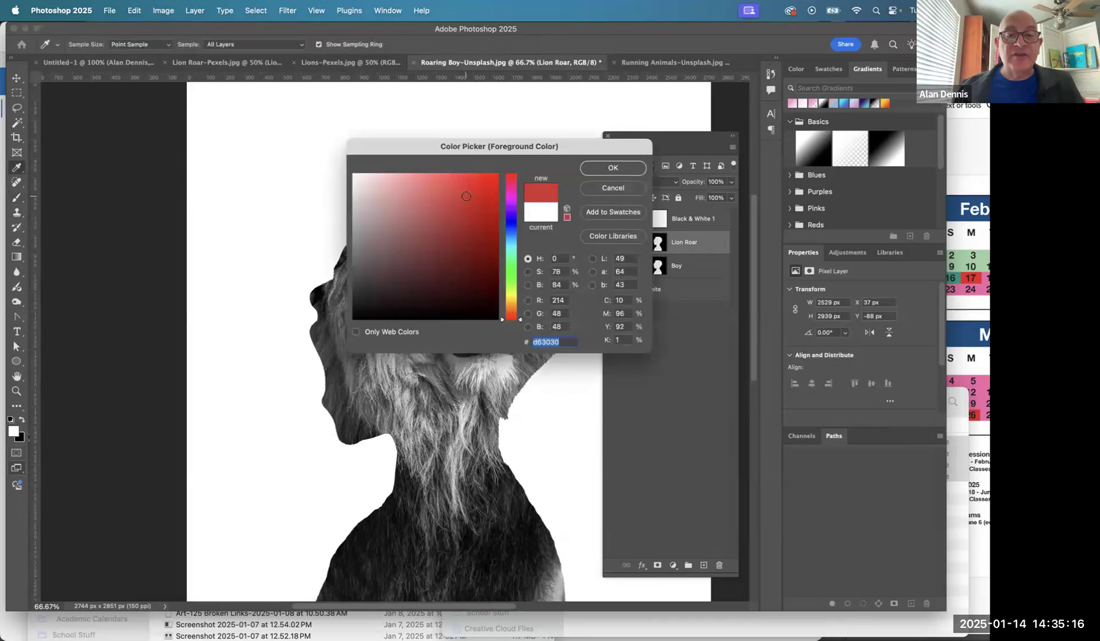
left_click(639, 166)
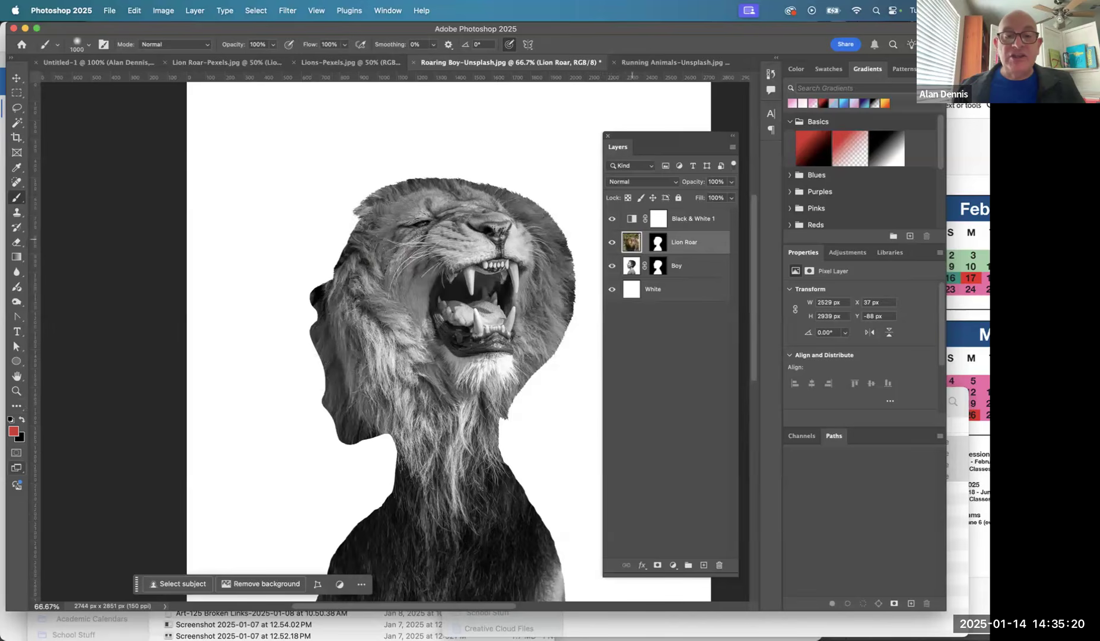
mouse_move(317, 228)
left_mouse_down()
mouse_move(297, 332)
mouse_move(317, 290)
mouse_move(290, 197)
mouse_move(319, 143)
mouse_move(343, 412)
mouse_move(366, 416)
left_mouse_up()
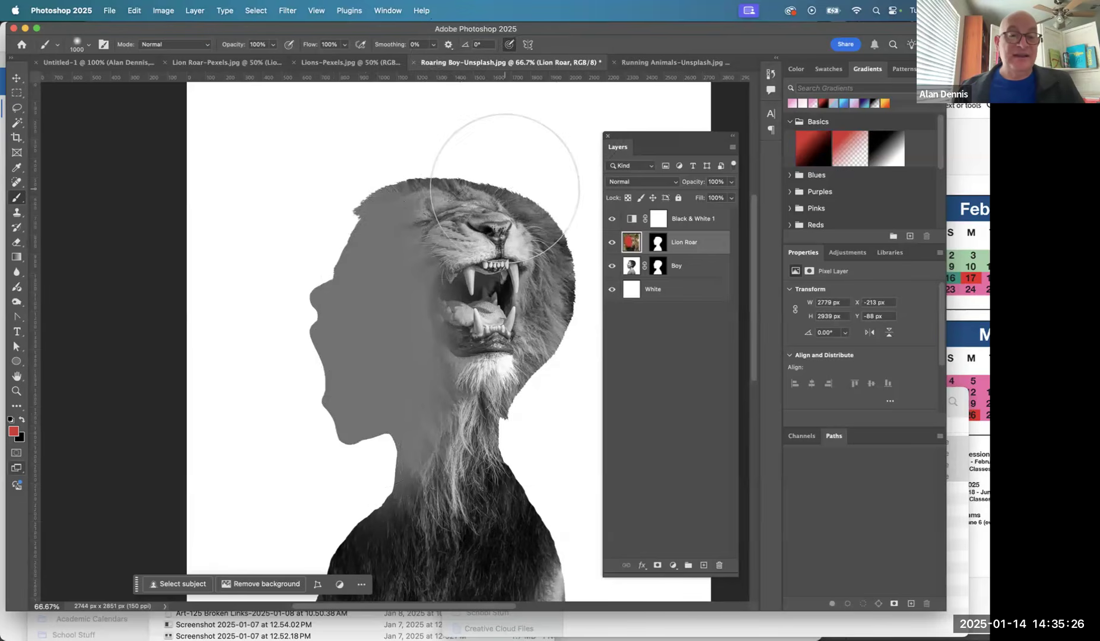
left_click(614, 219)
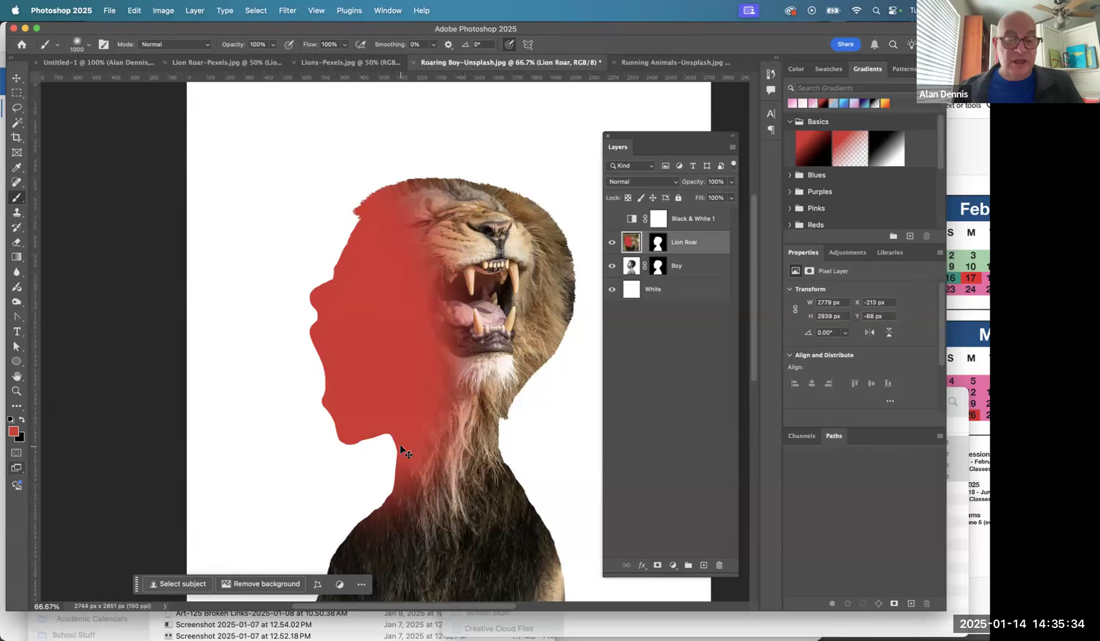
key("super+z")
key("super+z")
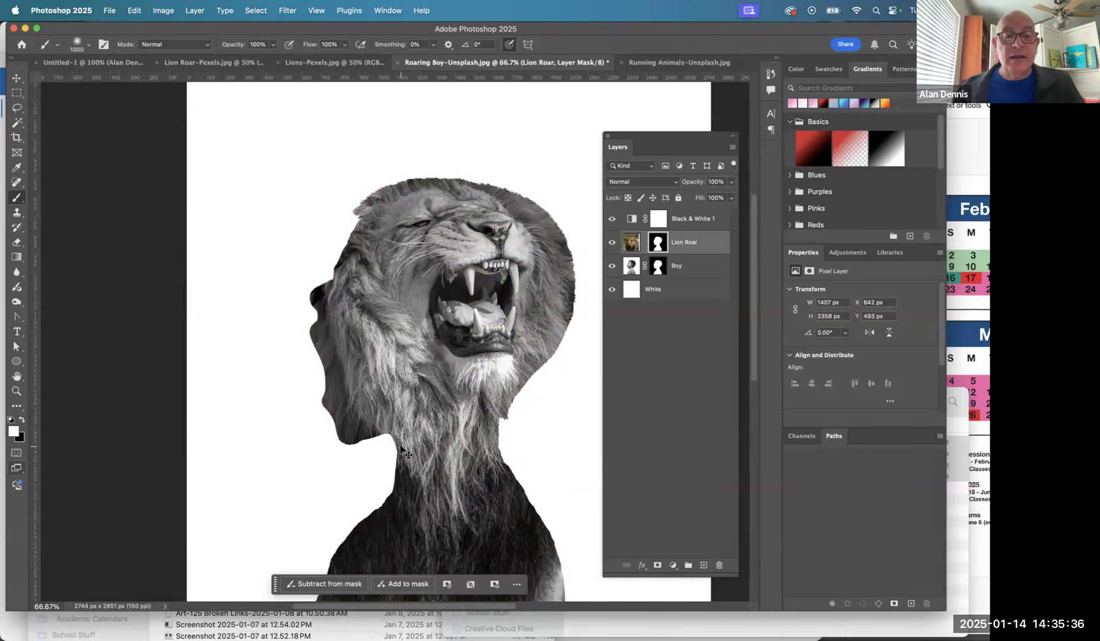
Step: Paint black on the Lion Roar mask over the boy's face with the soft brush, and view the mask on its own
left_click(656, 243)
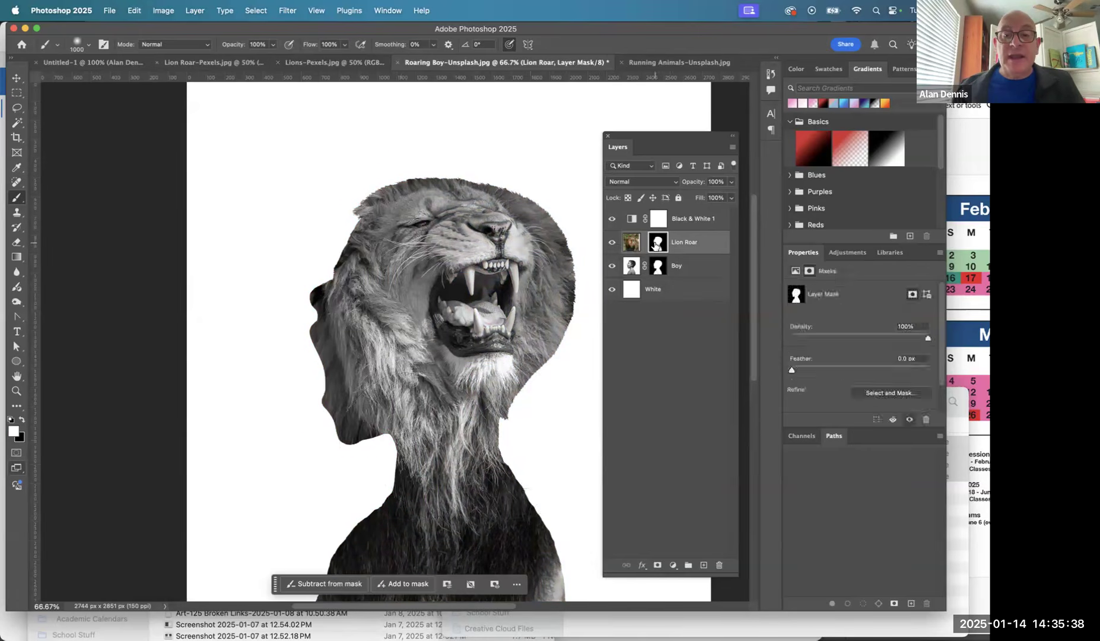
left_click(21, 421)
mouse_move(308, 267)
left_mouse_down()
mouse_move(278, 287)
mouse_move(295, 290)
mouse_move(302, 397)
mouse_move(290, 265)
mouse_move(313, 274)
left_mouse_up()
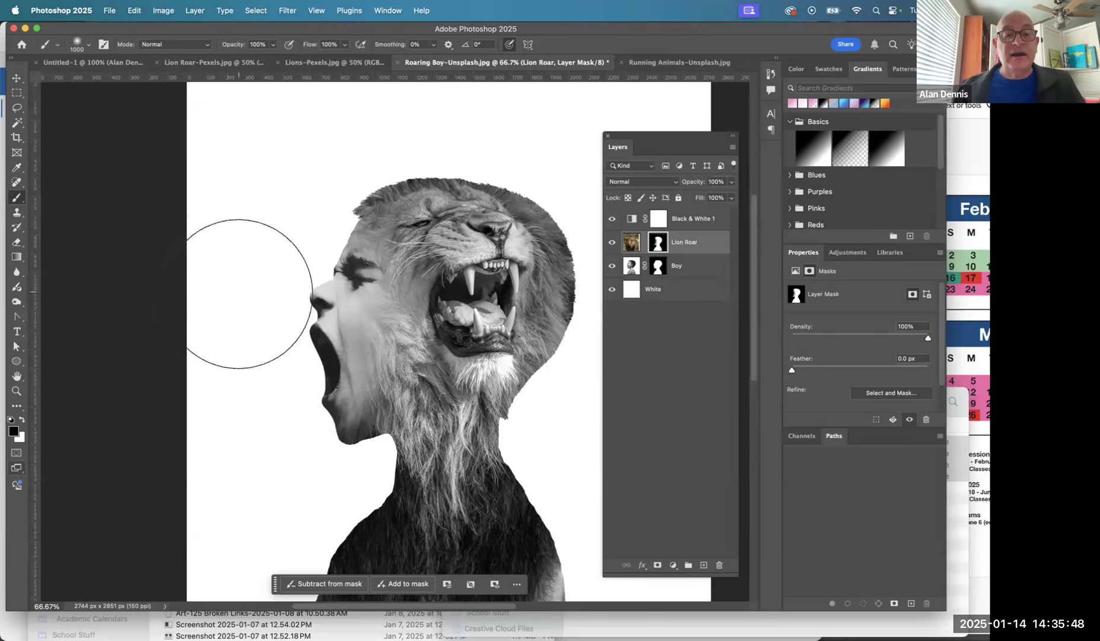
left_click(659, 248, "alt")
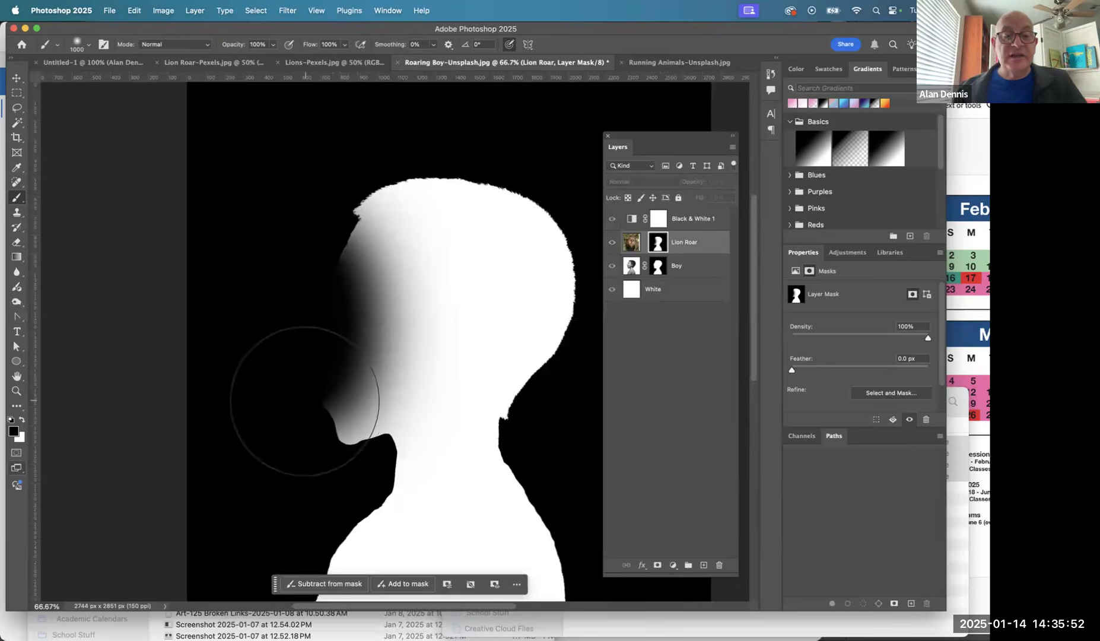
left_click(632, 243)
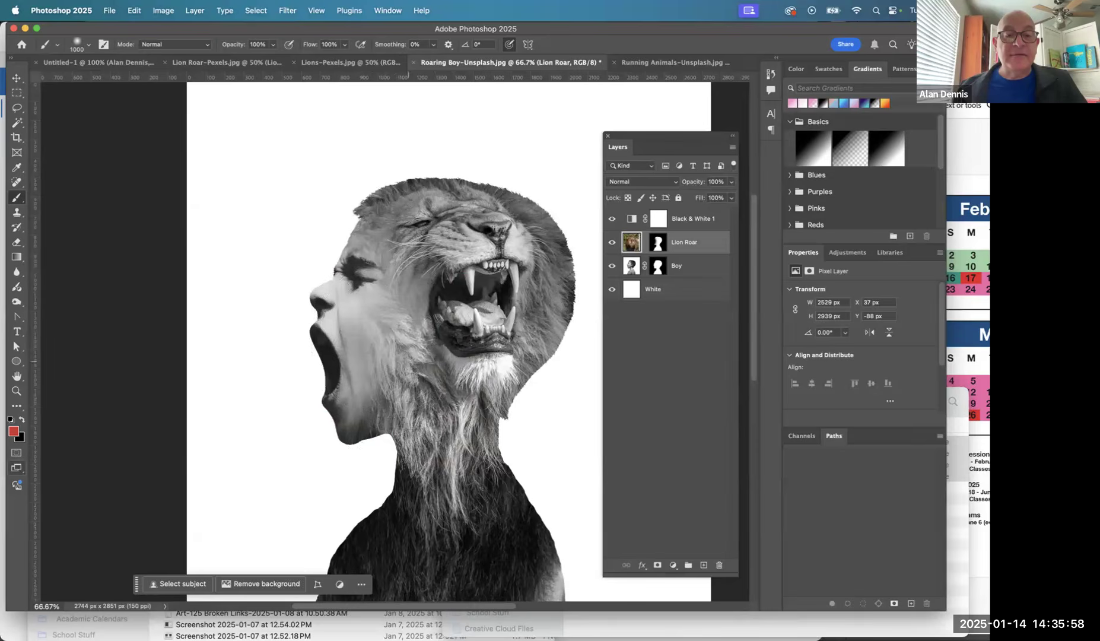
Step: Hide the Lion Roar layer and trace a Lasso selection around the boy's ear
mouse_move(368, 315)
left_mouse_down()
mouse_move(413, 336)
mouse_move(380, 300)
mouse_move(398, 362)
left_mouse_up()
mouse_move(429, 424)
left_mouse_down()
mouse_move(322, 269)
mouse_move(400, 363)
mouse_move(182, 312)
left_mouse_up()
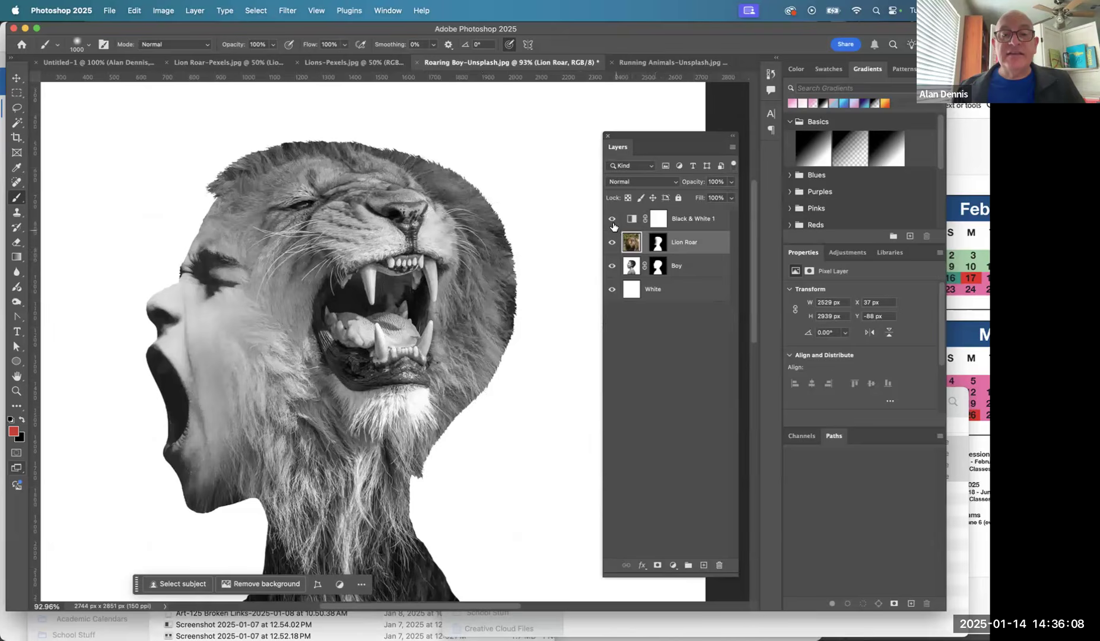
left_click(613, 242)
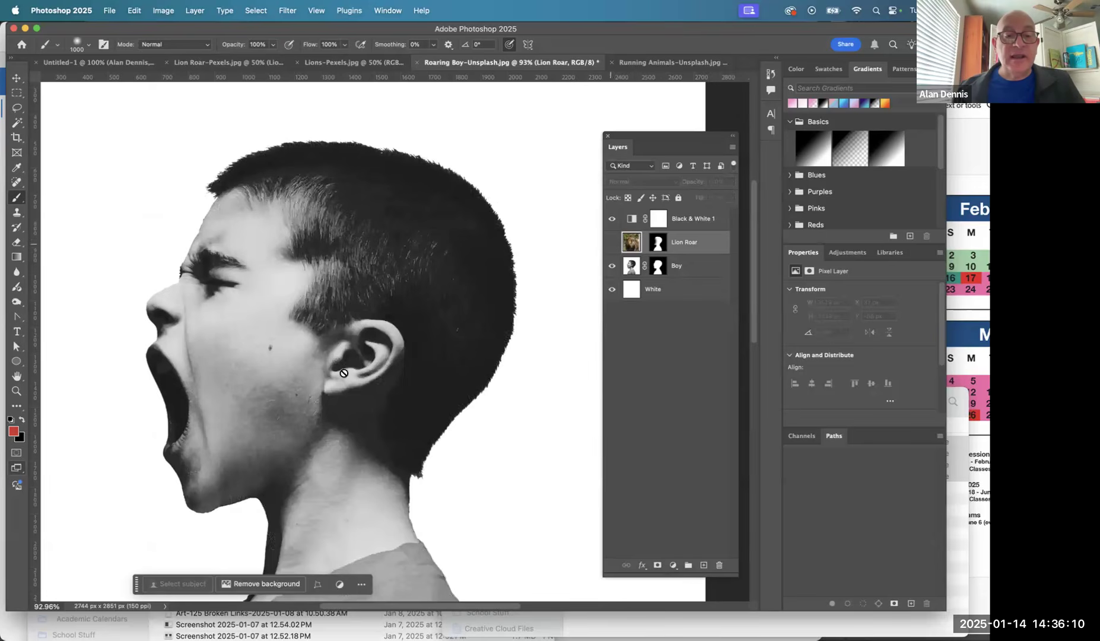
left_click(658, 266)
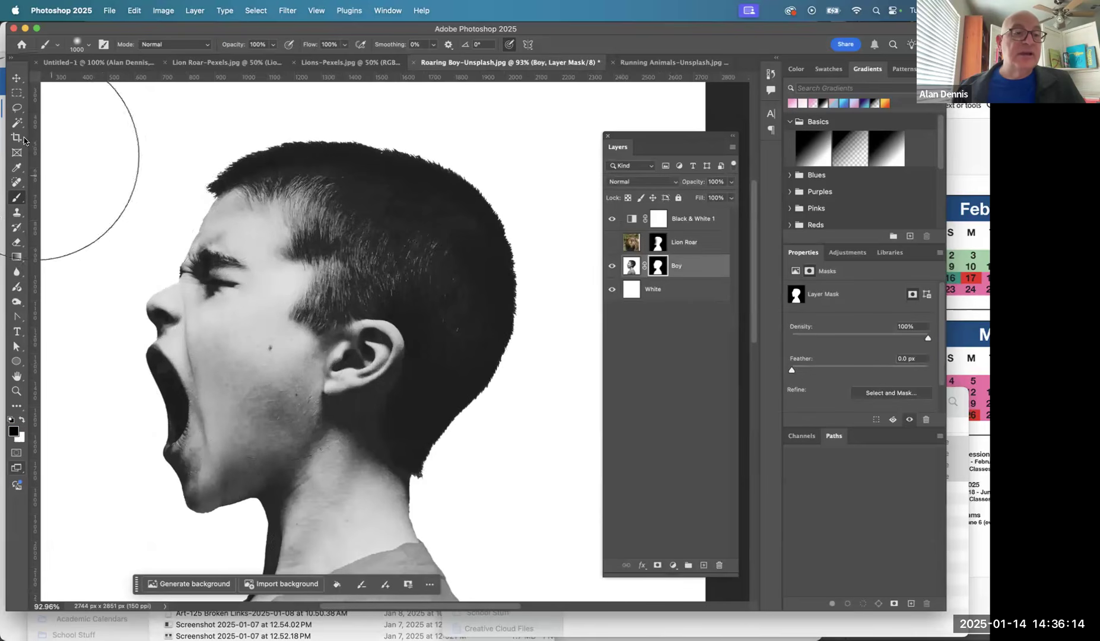
left_click(17, 108)
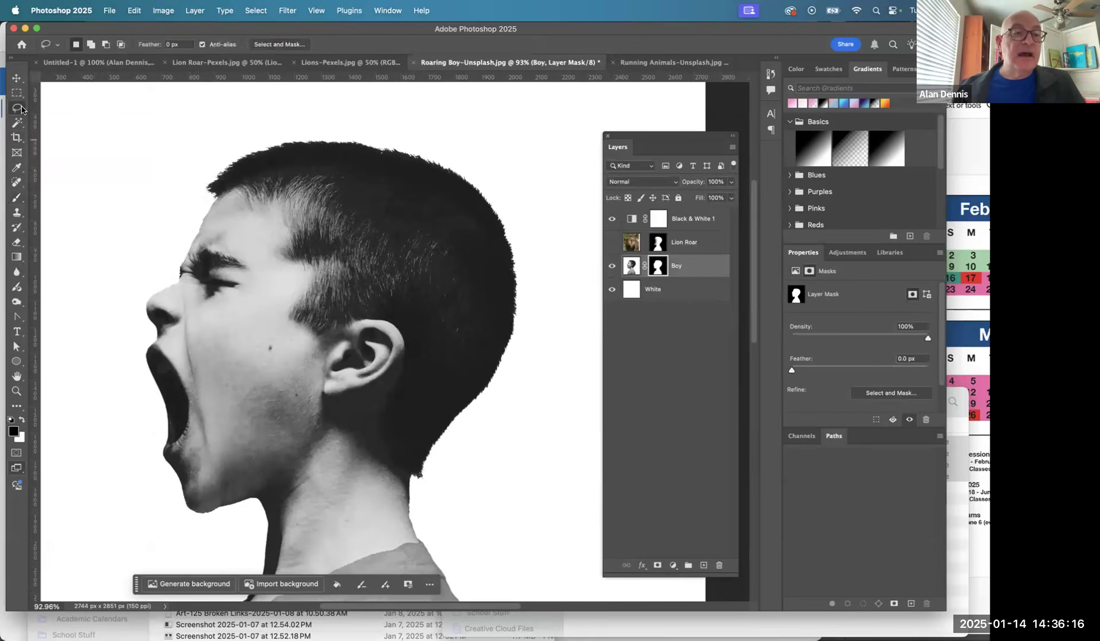
left_click(352, 380, "super")
left_click(351, 380, "super")
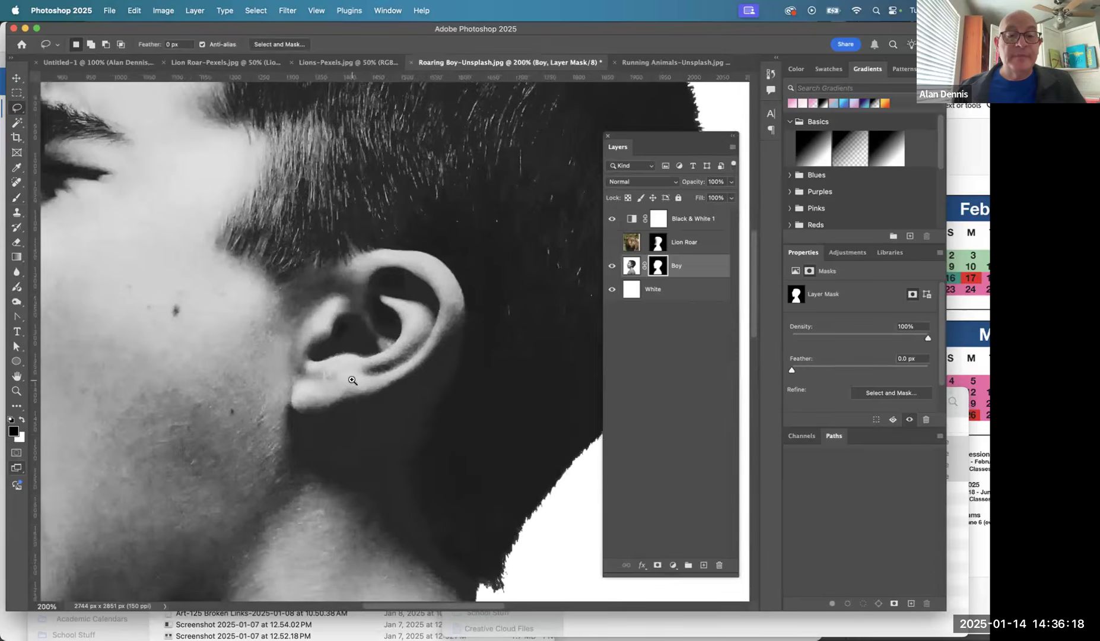
left_click(350, 381, "super")
mouse_move(261, 396)
left_mouse_down()
mouse_move(263, 422)
mouse_move(290, 431)
mouse_move(363, 415)
mouse_move(435, 384)
mouse_move(504, 327)
left_mouse_up()
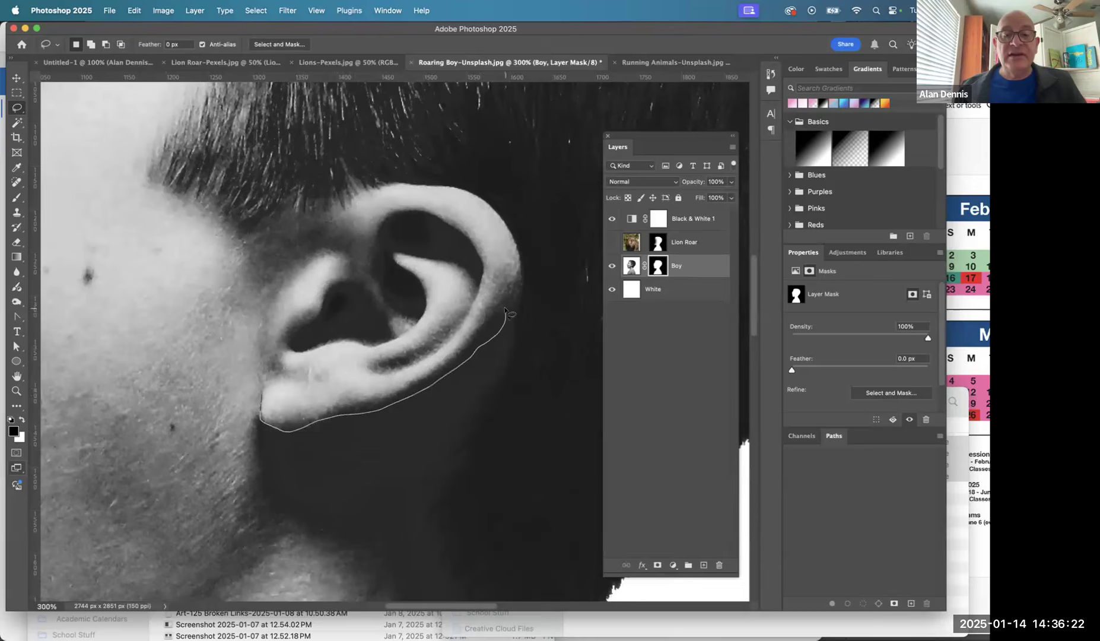
mouse_move(442, 225)
left_mouse_down()
mouse_move(331, 240)
mouse_move(279, 292)
mouse_move(267, 339)
left_mouse_up()
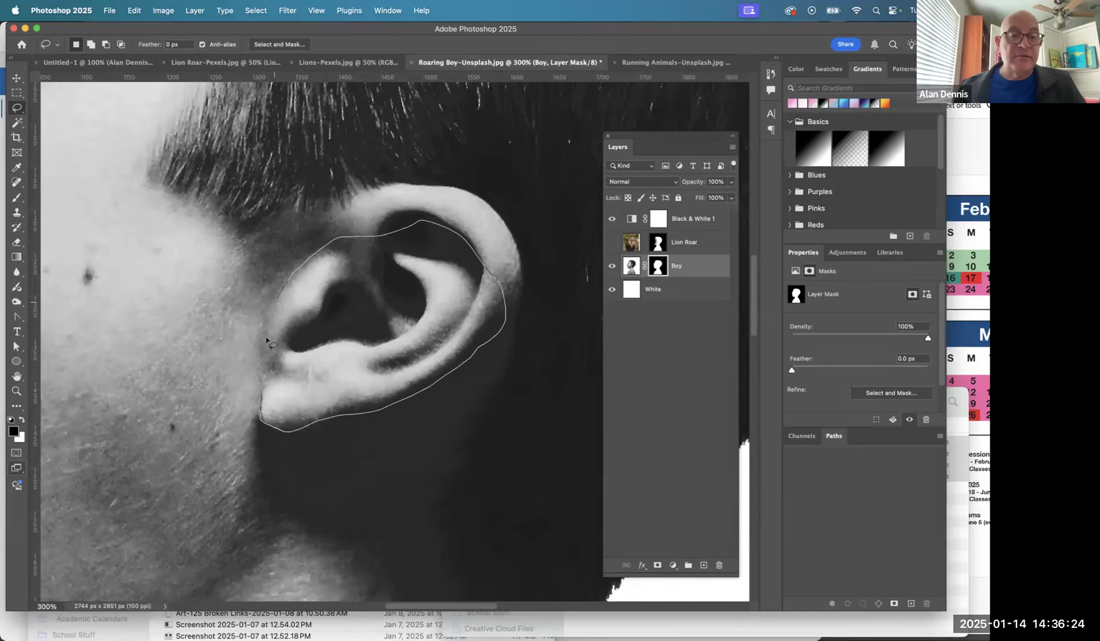
left_click_drag(260, 384, 261, 389)
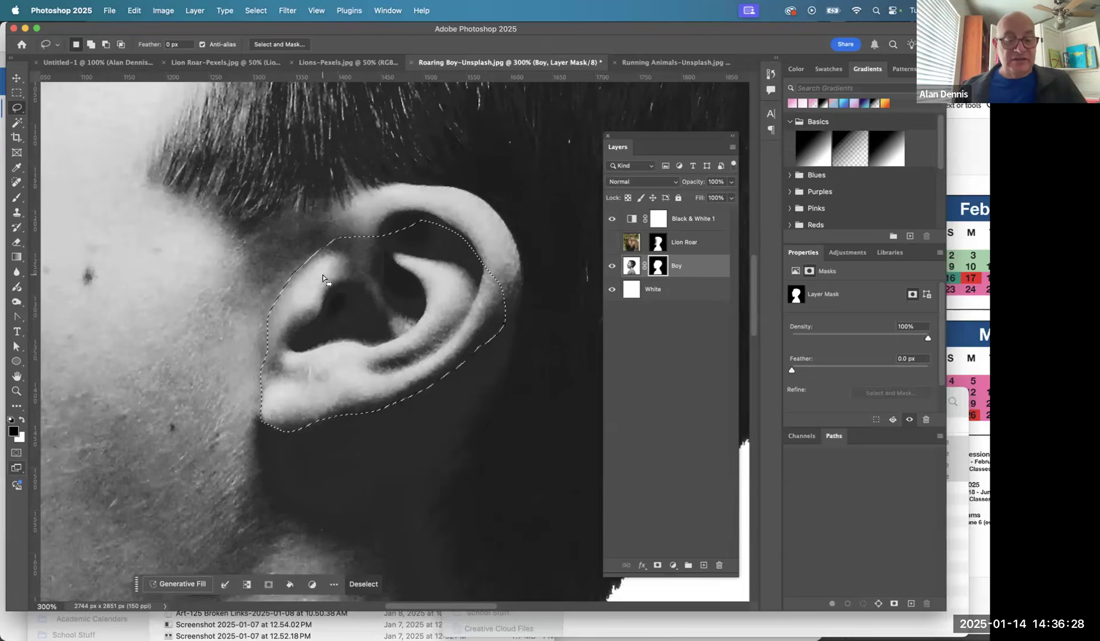
Step: Add the ear's upper rim to the Lasso selection and trim the excess above its top edge
key("shift")
mouse_move(311, 270)
left_mouse_down()
mouse_move(380, 191)
mouse_move(439, 178)
mouse_move(481, 191)
mouse_move(517, 238)
mouse_move(522, 286)
mouse_move(481, 353)
mouse_move(442, 365)
left_mouse_up()
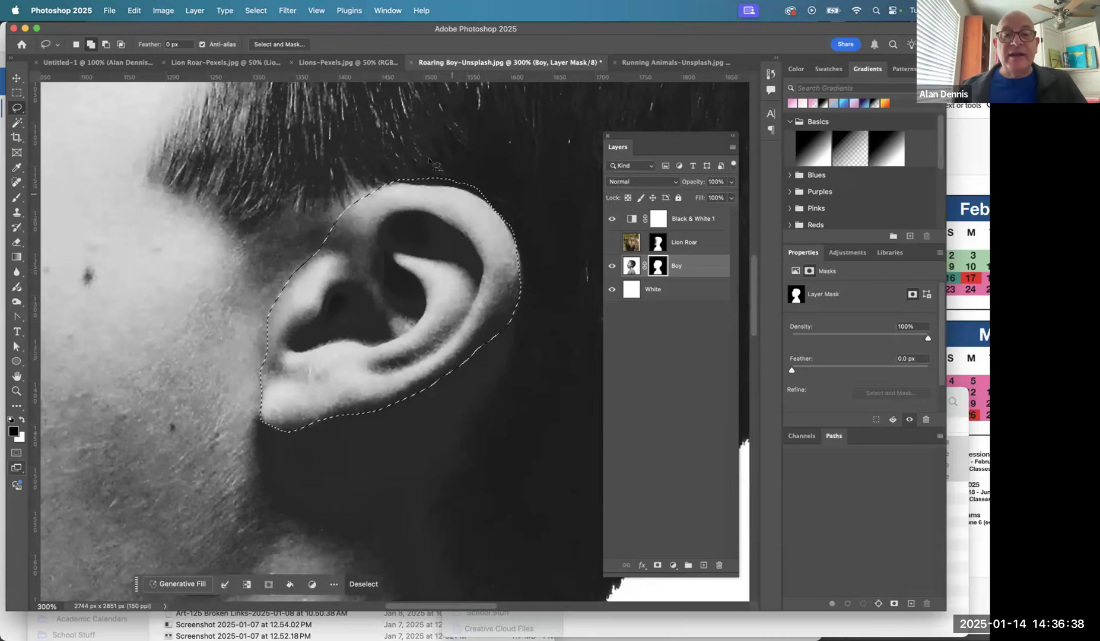
mouse_move(382, 162)
left_mouse_down()
mouse_move(402, 179)
mouse_move(512, 204)
left_mouse_up()
mouse_move(383, 177)
left_mouse_down()
mouse_move(429, 184)
mouse_move(426, 160)
mouse_move(392, 162)
left_mouse_up()
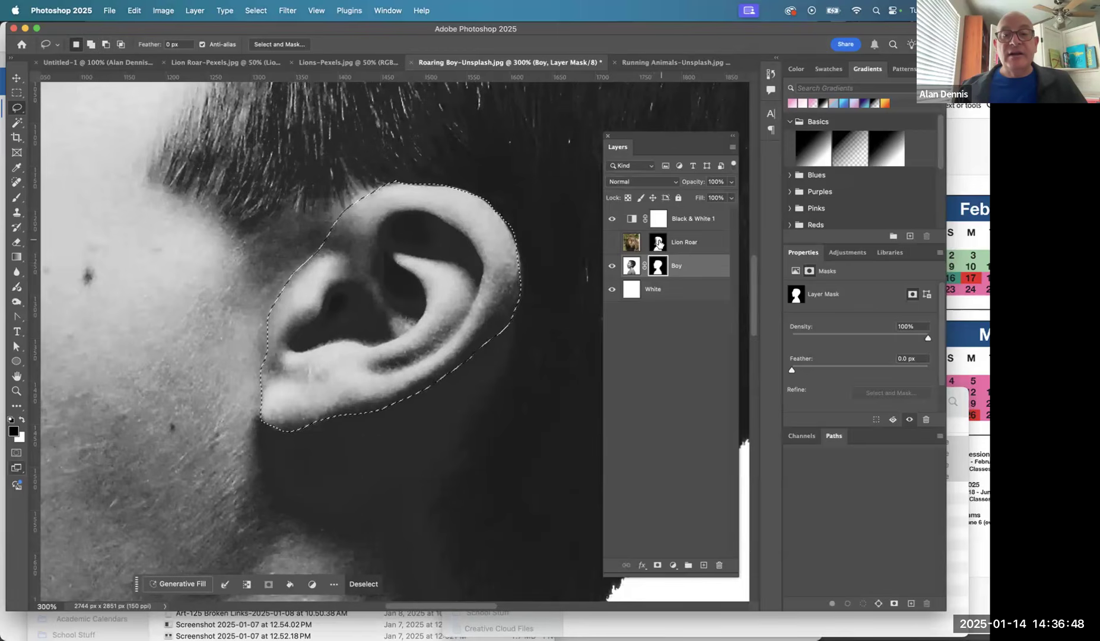
Step: Show the Lion Roar layer, target its mask, and try filling the ear selection with black before undoing the fill
left_click(661, 241)
left_click(612, 243)
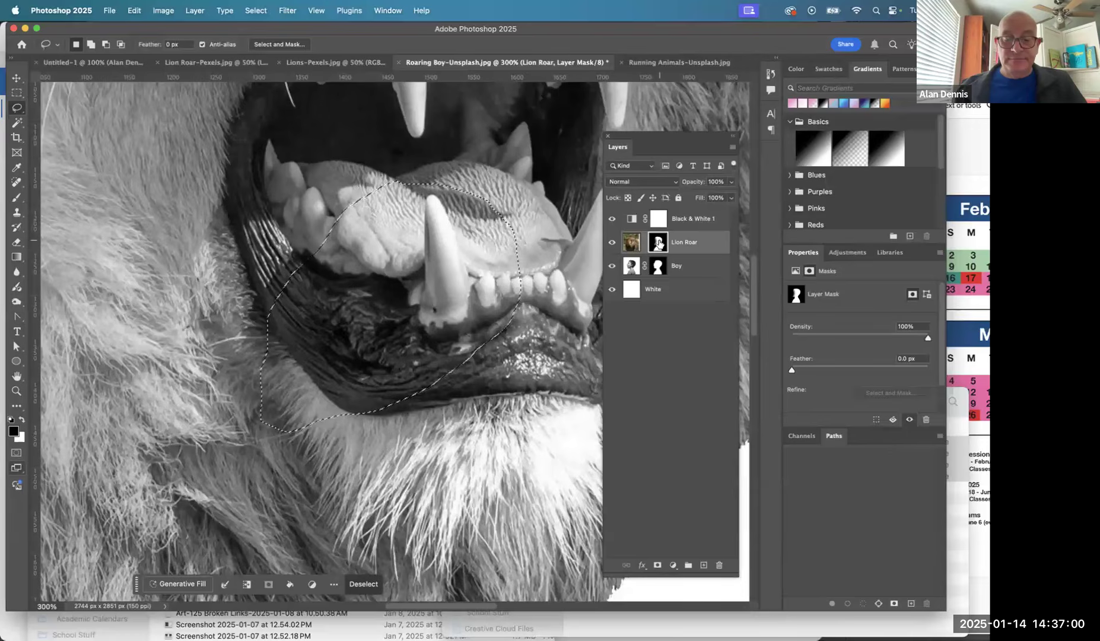
key("alt+BackSpace")
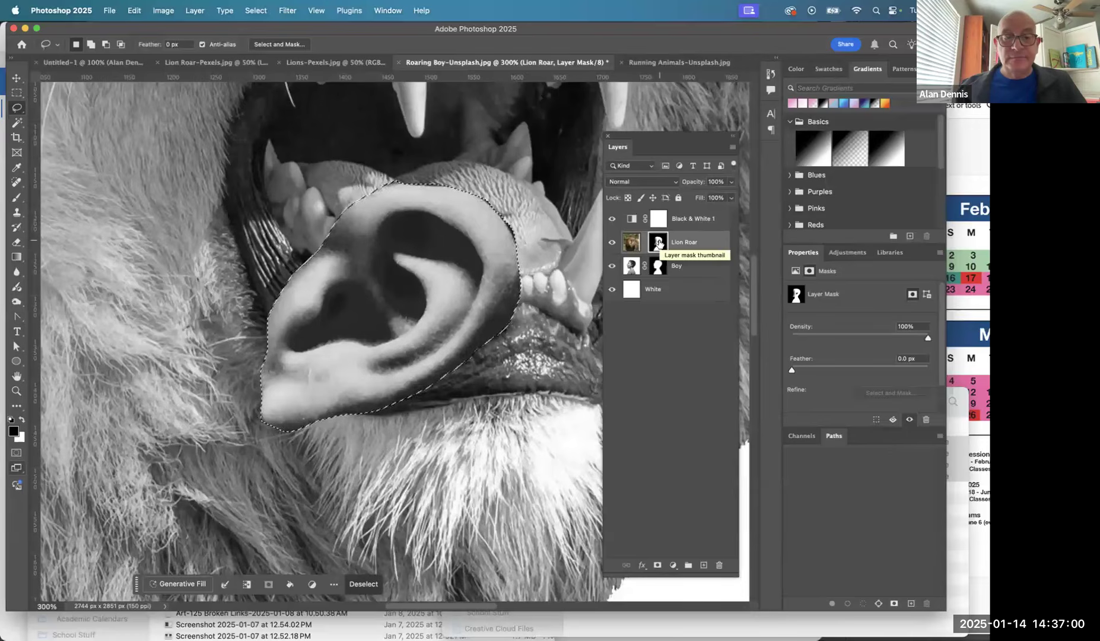
left_click(474, 291, "alt")
left_click(474, 292, "alt")
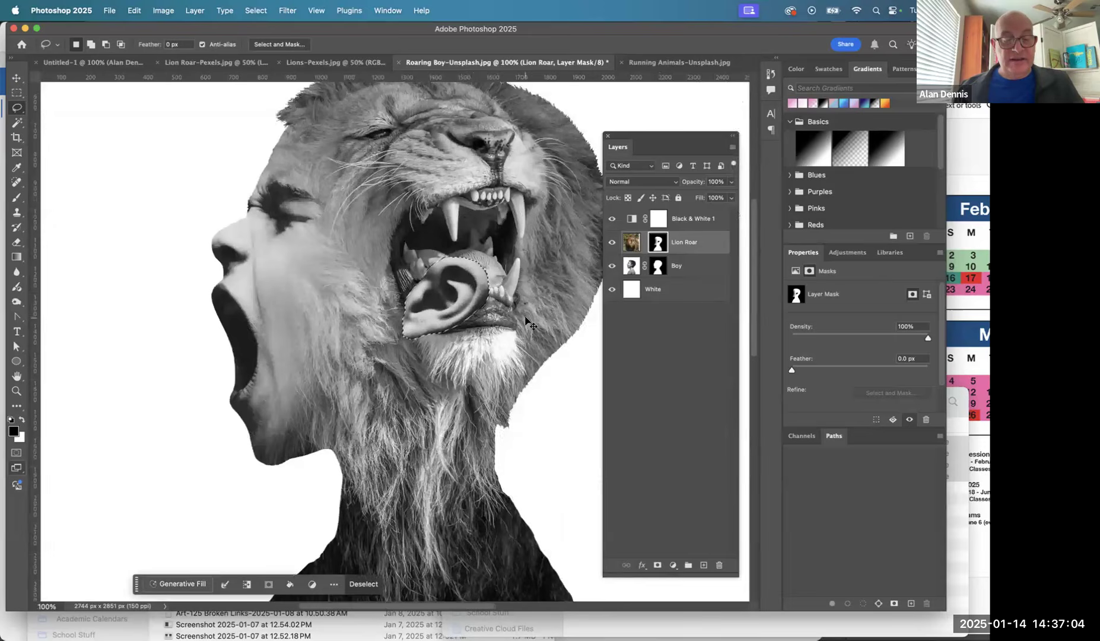
key("super+z")
Step: Switch to Chrome to examine the ear in the finished example image, and return to Photoshop
key("super+Tab")
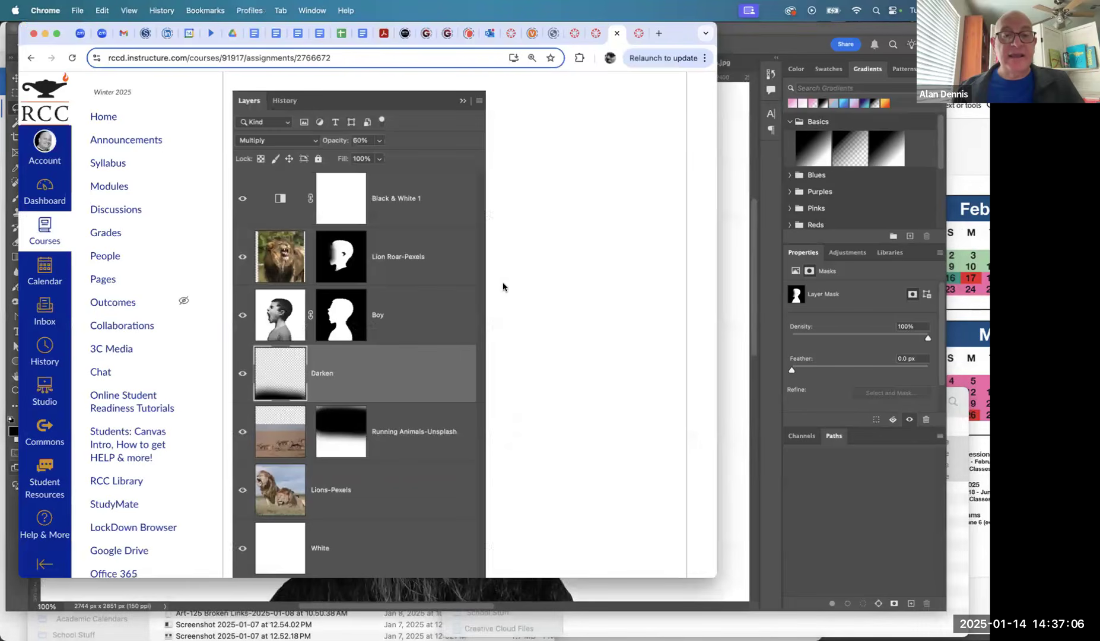
scroll(293, 304, "up", 15)
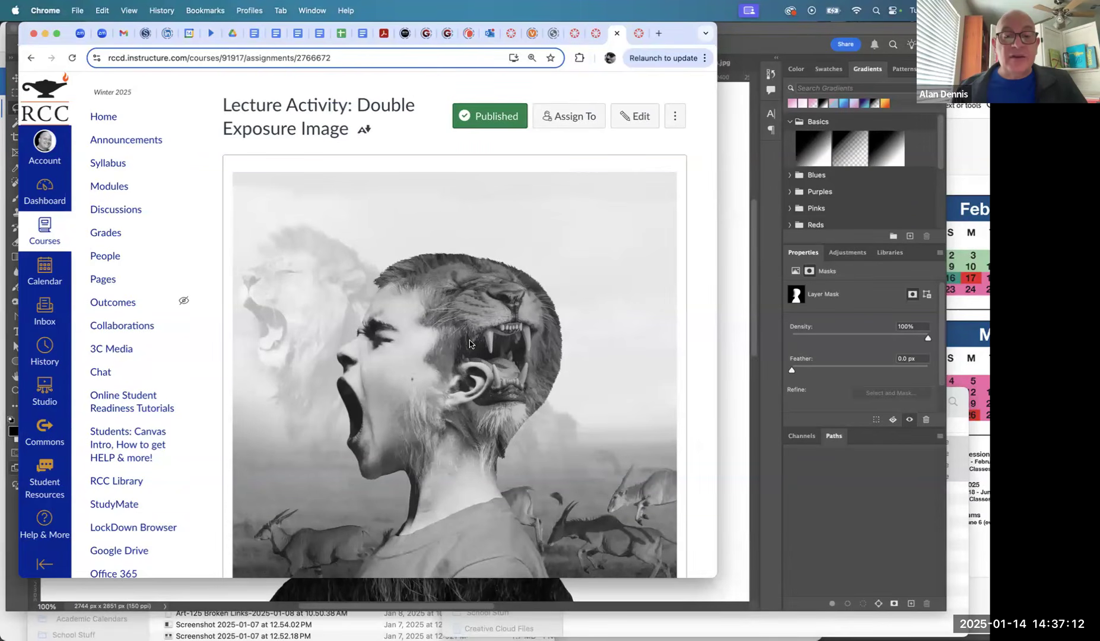
key("super+Tab")
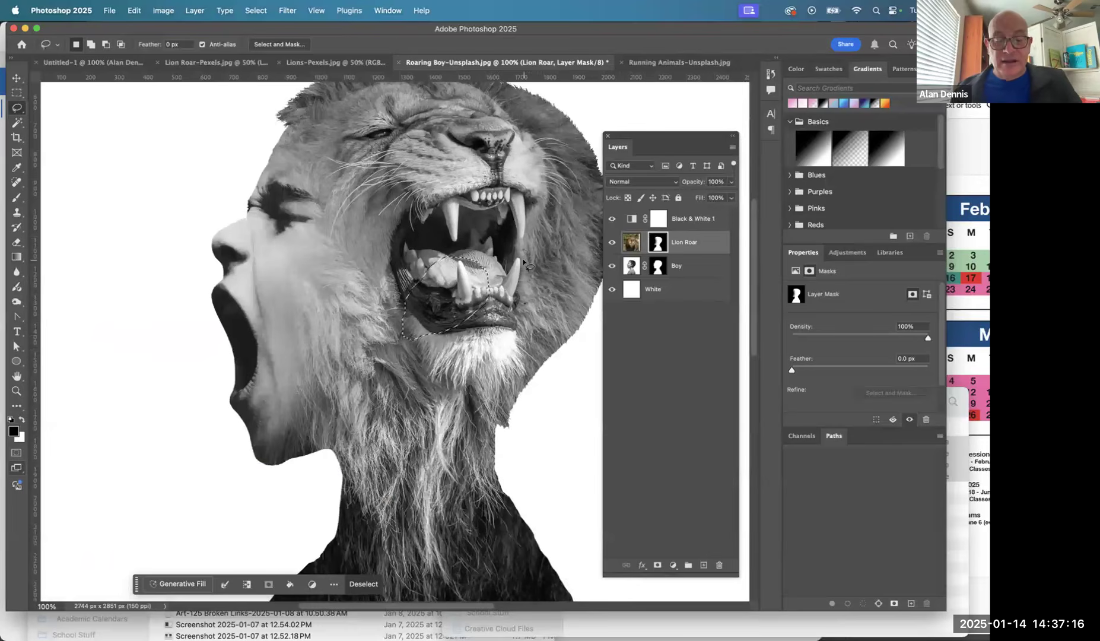
Step: Paint black inside the ear selection on the Lion Roar mask with a 250 px soft brush, and deselect
key("b")
key("bracketleft")
key("bracketleft")
key("bracketleft")
key("bracketleft")
key("bracketleft")
key("bracketleft")
key("bracketleft")
key("bracketleft")
mouse_move(485, 273)
left_mouse_down()
mouse_move(485, 297)
mouse_move(435, 339)
mouse_move(484, 293)
mouse_move(470, 274)
mouse_move(455, 316)
mouse_move(425, 337)
mouse_move(463, 285)
left_mouse_up()
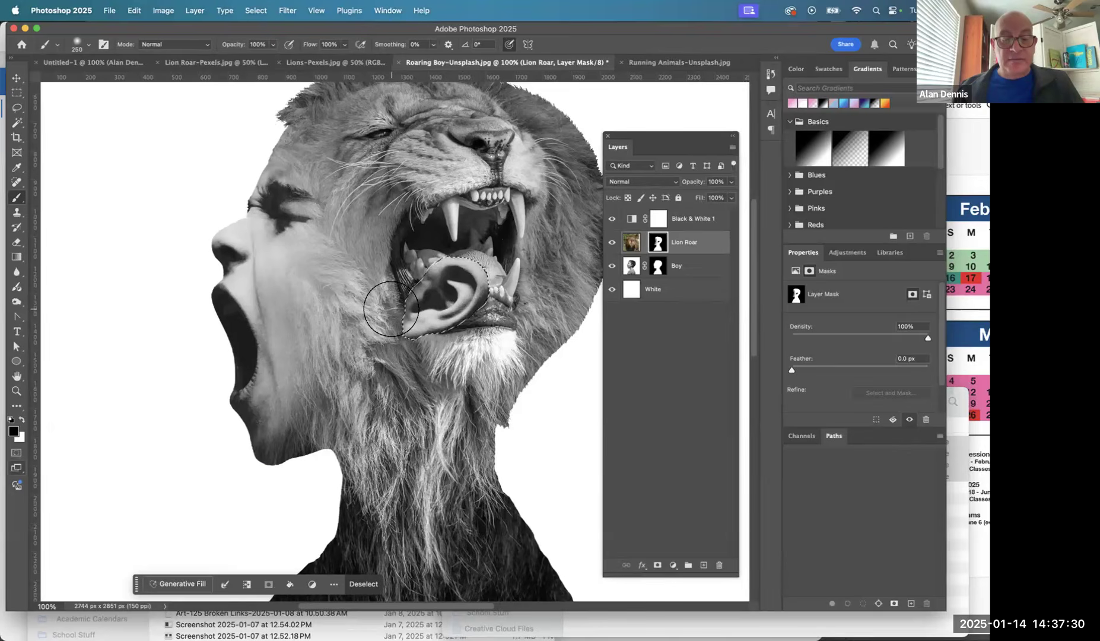
key("x")
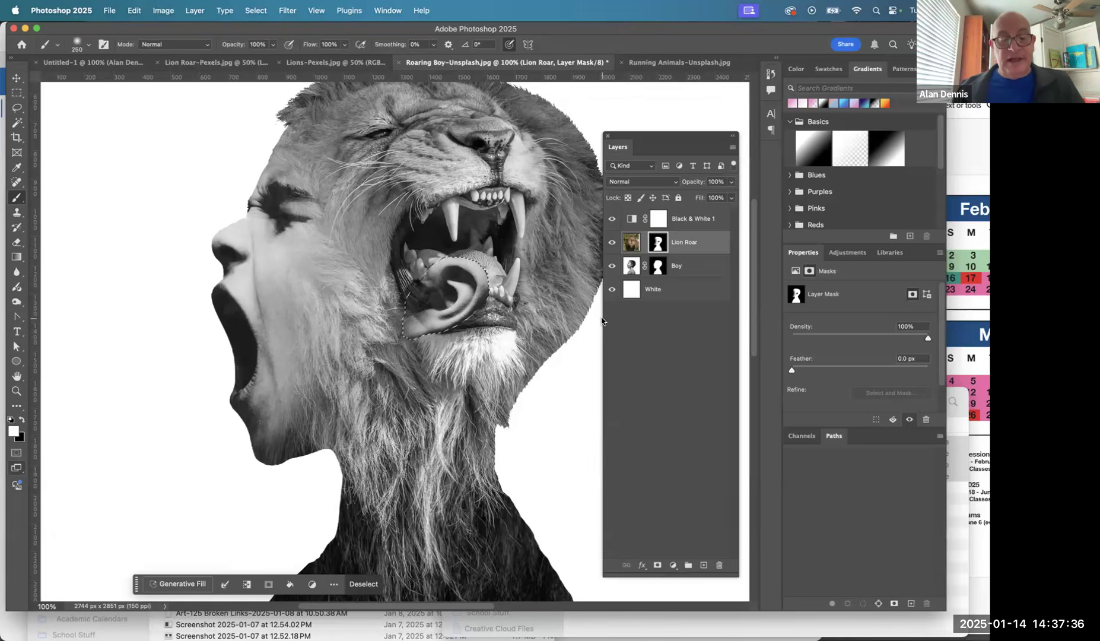
key("super+d")
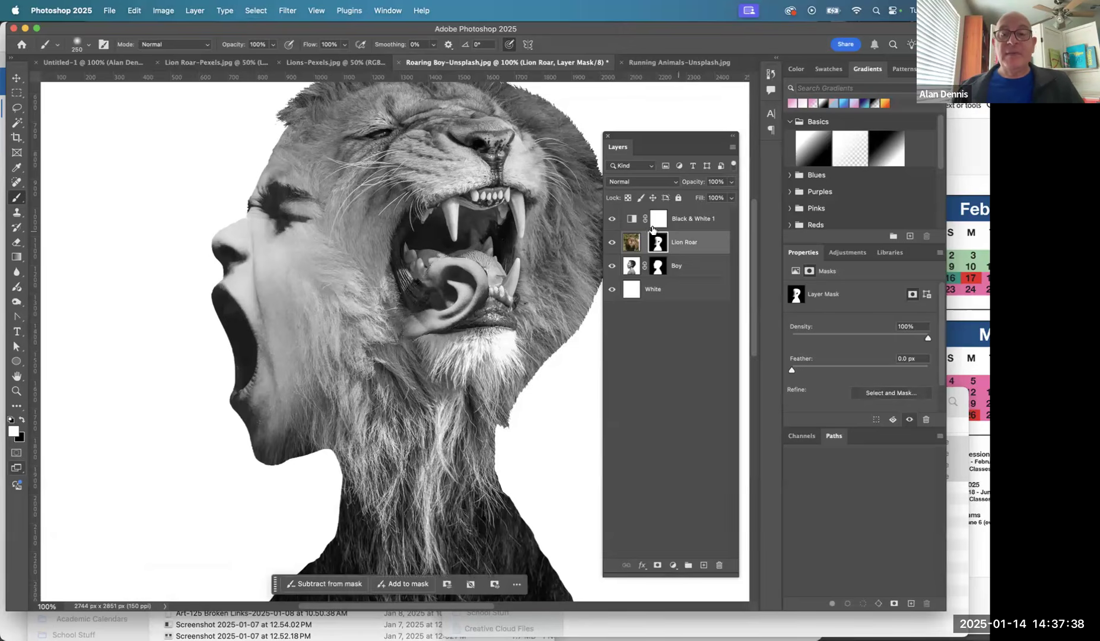
Step: Move the Lion Roar image independently of its mask to X 117 px, Y -112 px, and compare it with the example in Chrome
left_click(631, 242)
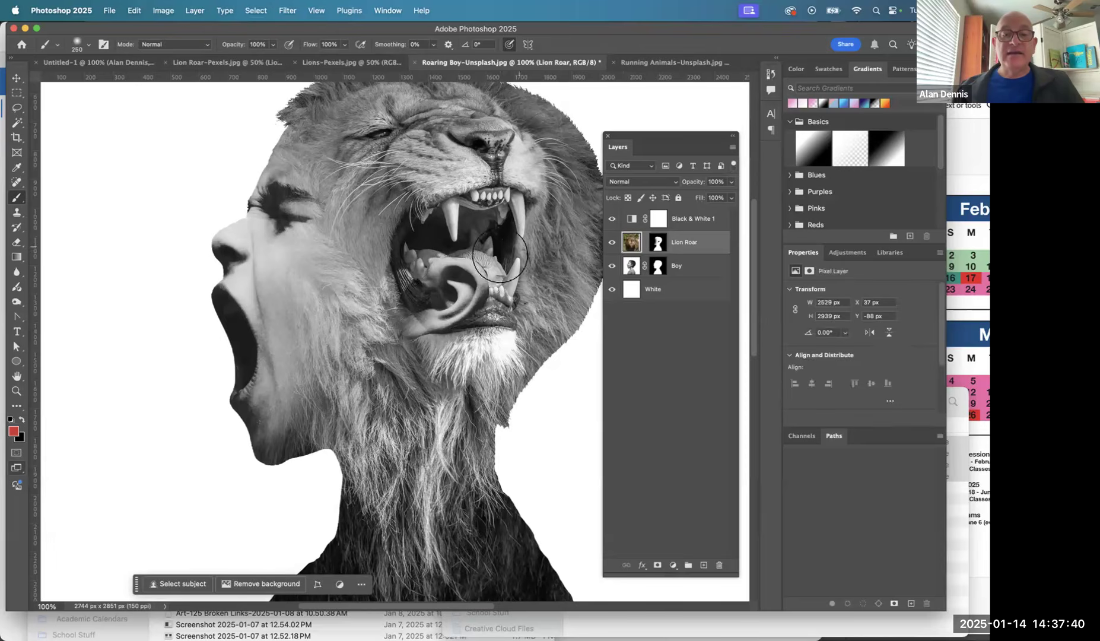
key("v")
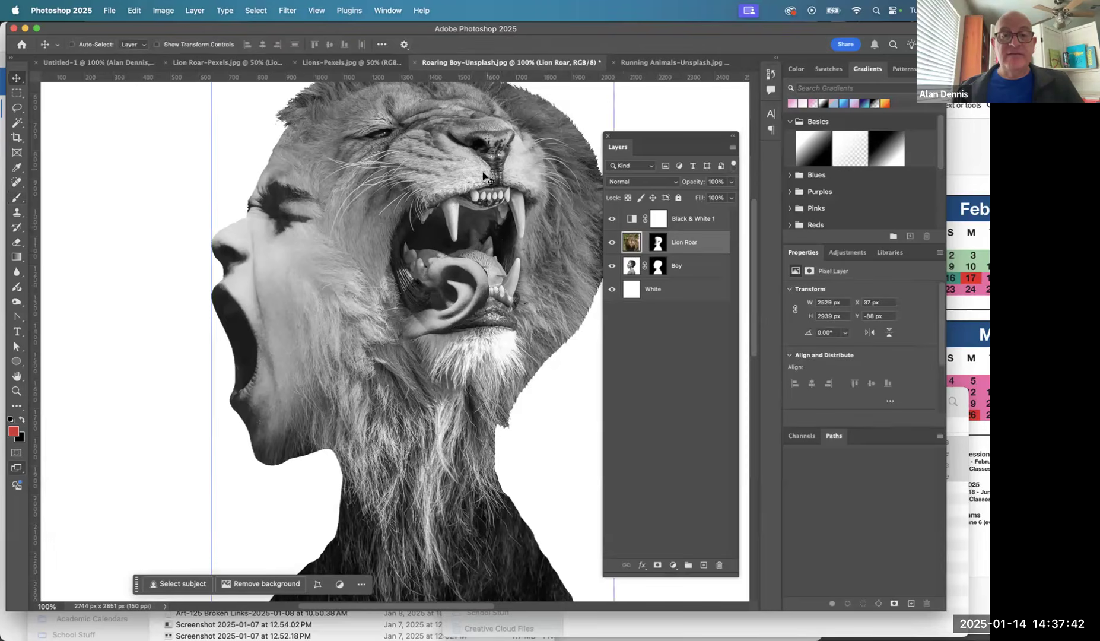
left_click_drag(422, 189, 445, 181)
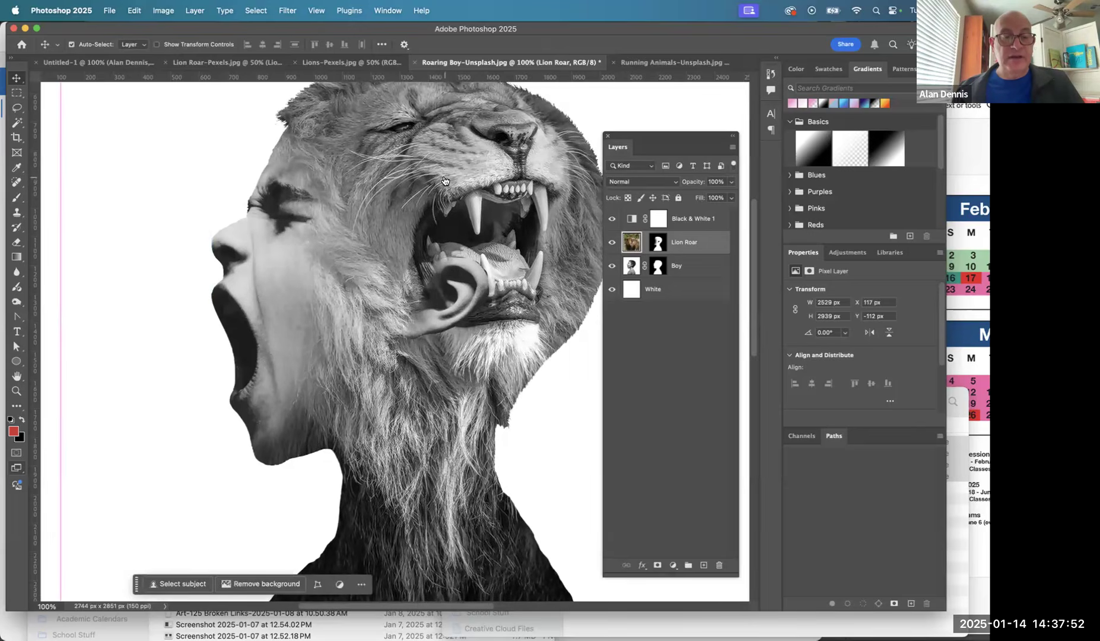
key("super+Tab")
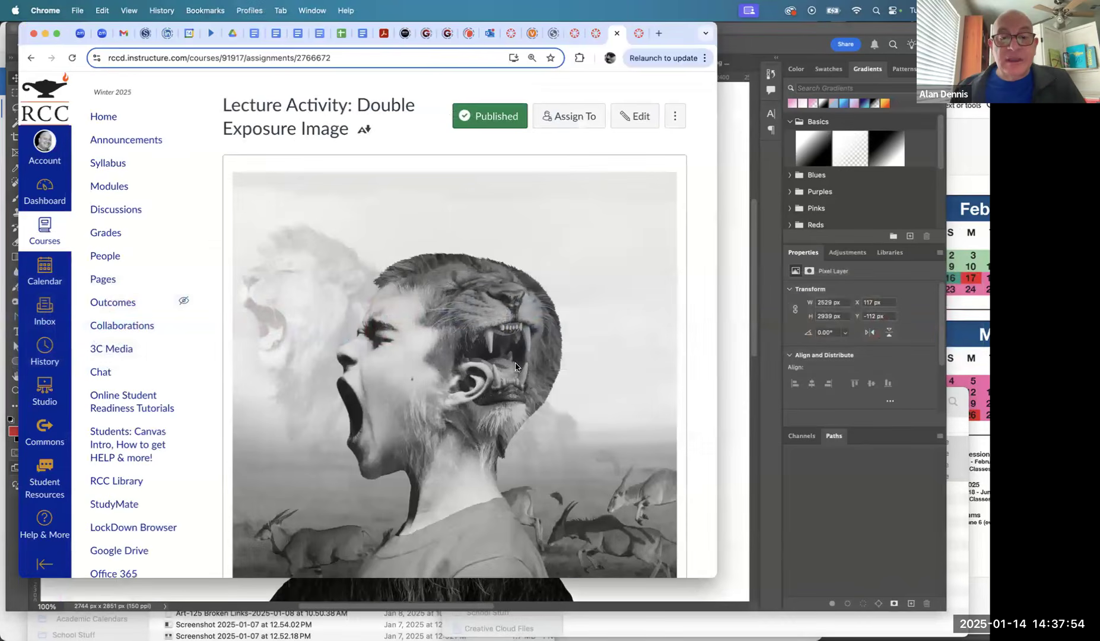
key("super+Tab")
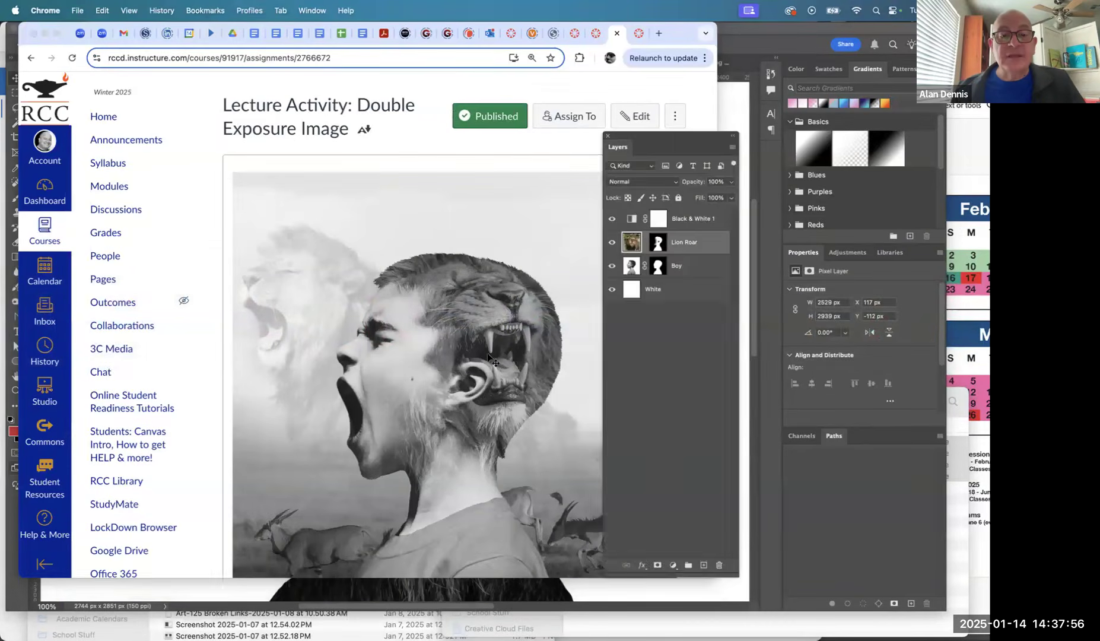
Step: Back in Photoshop, target the Lion Roar mask and set the brush to 50 px with black as the foreground color
left_click_drag(442, 251, 534, 329)
left_click_drag(533, 331, 386, 290)
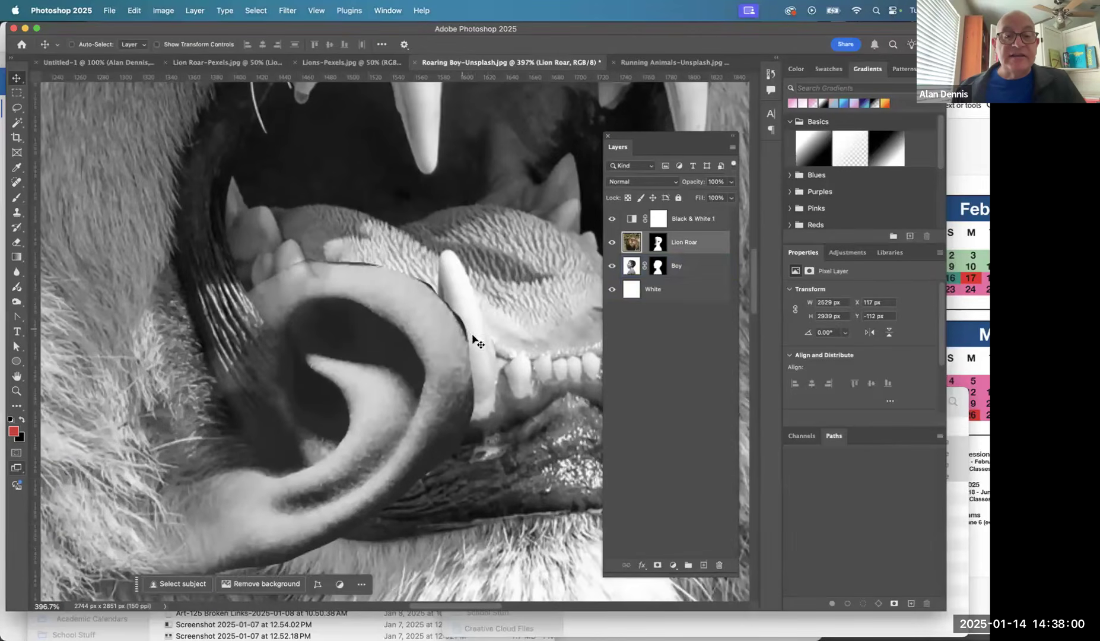
left_click(657, 242)
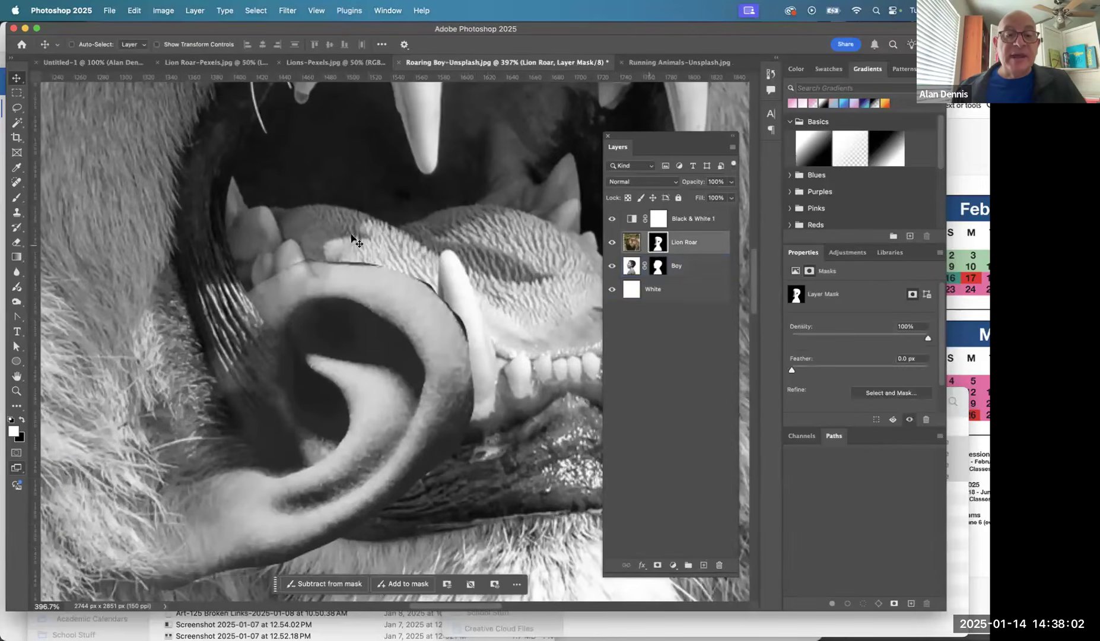
key("b")
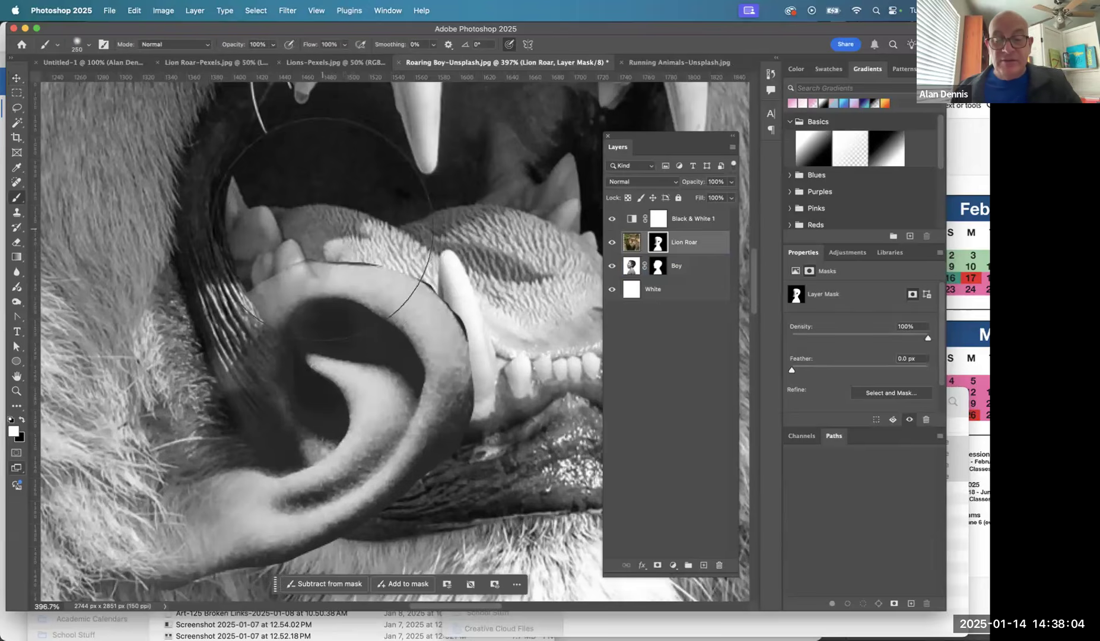
key("[")
key("[")
key("[")
key("[")
key("[")
key("[")
key("[")
key("[")
key("[")
key("[")
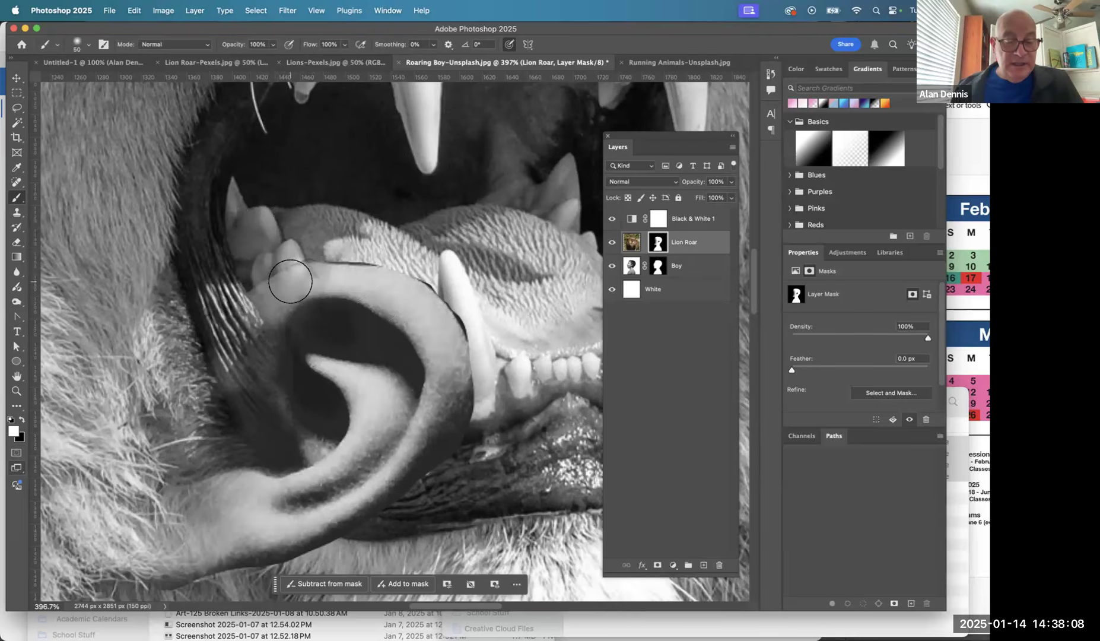
key("x")
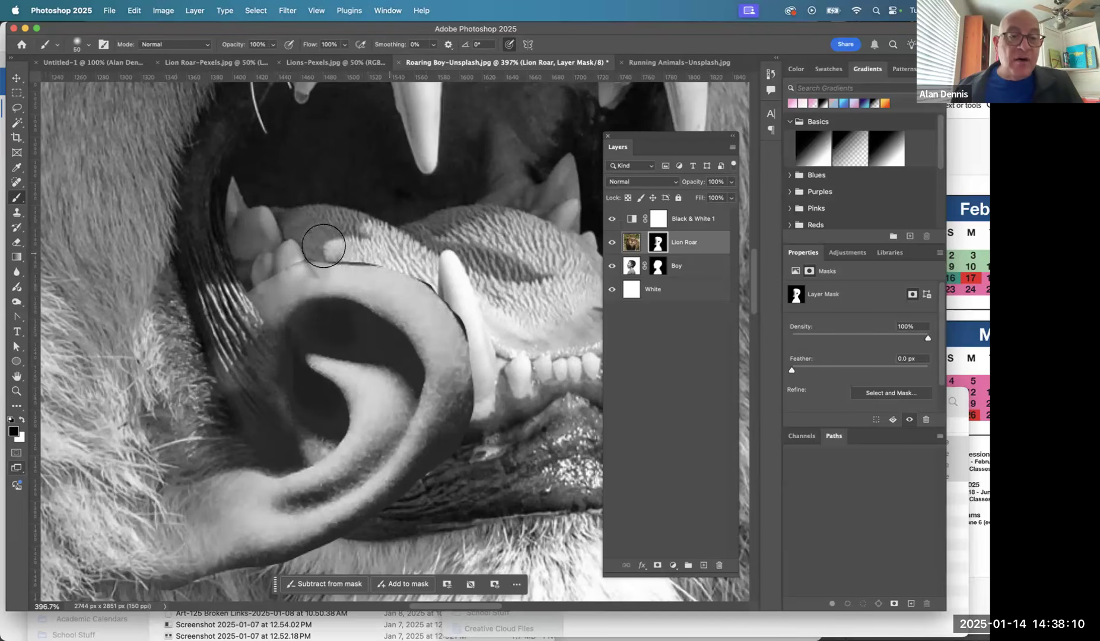
Step: Try painting black on the Lion Roar mask around the ear's upper edge, undoing each stroke
left_click(302, 242)
left_click_drag(302, 242, 315, 241)
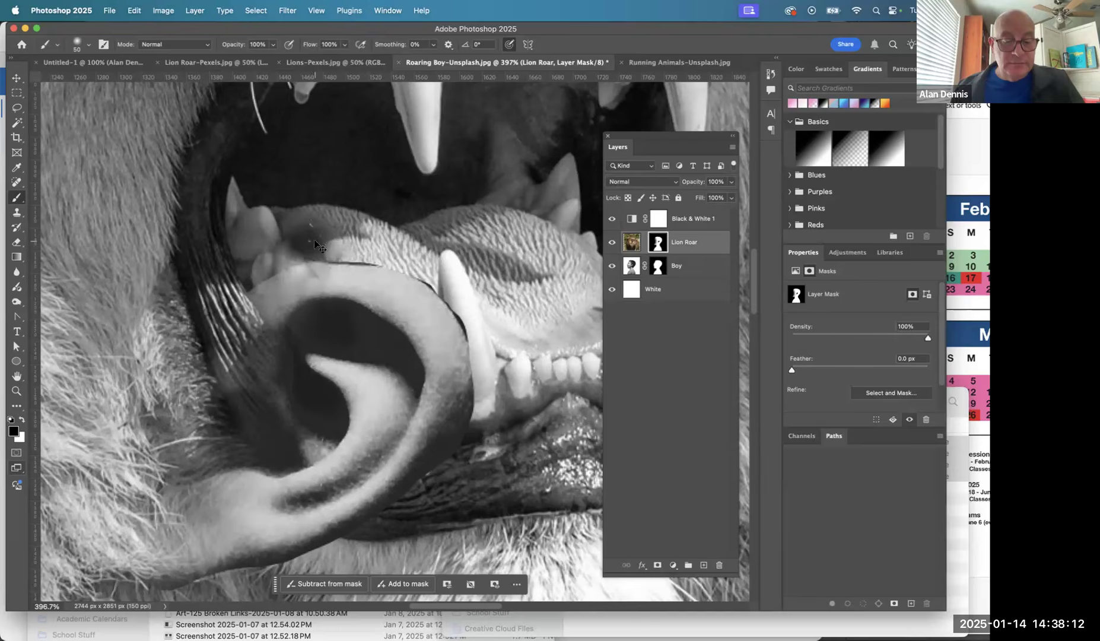
key("super+z")
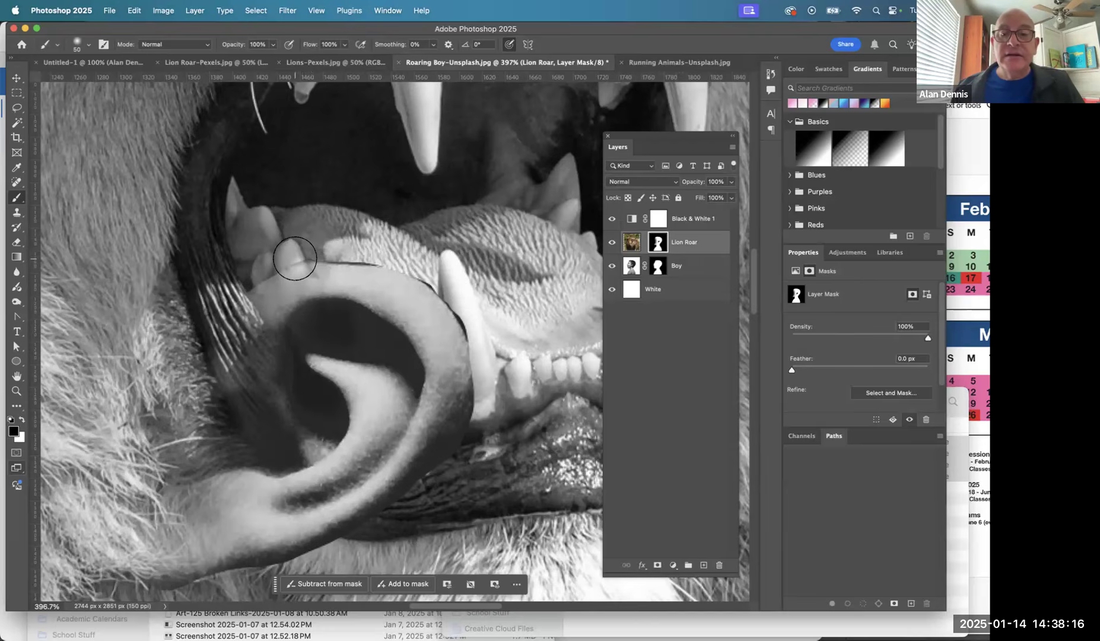
mouse_move(287, 249)
left_mouse_down()
mouse_move(362, 258)
mouse_move(425, 279)
left_mouse_up()
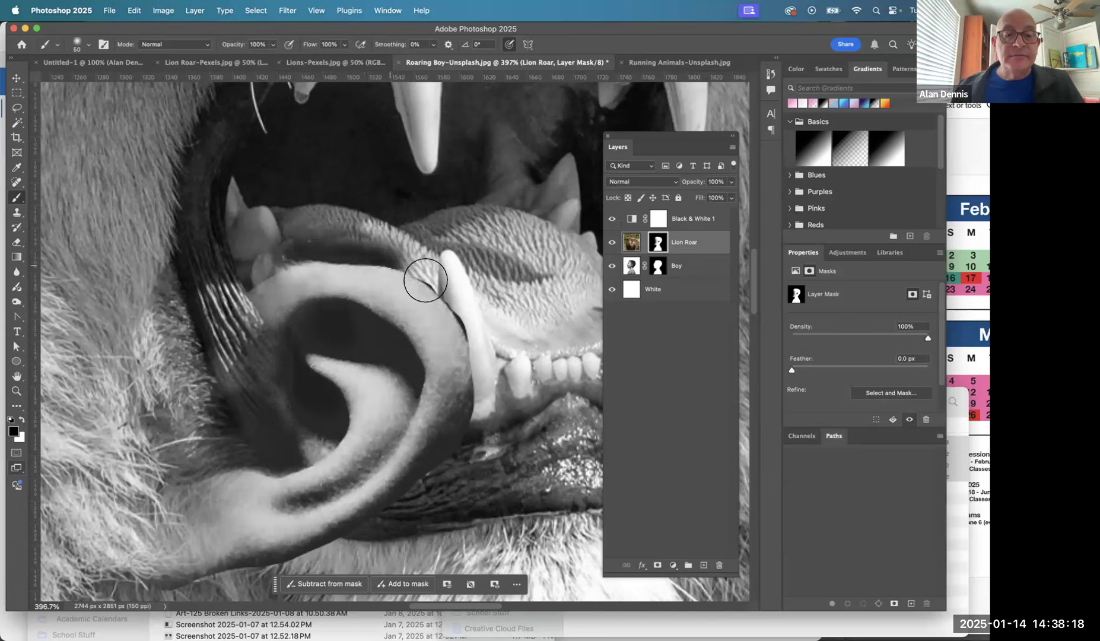
key("super+z")
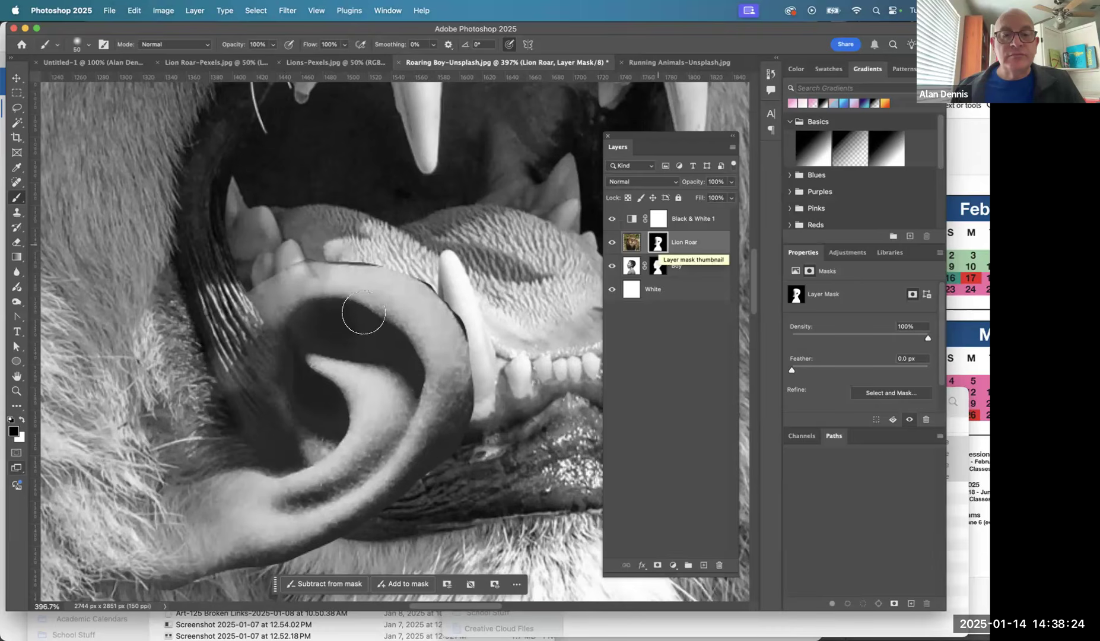
left_click_drag(403, 278, 382, 349)
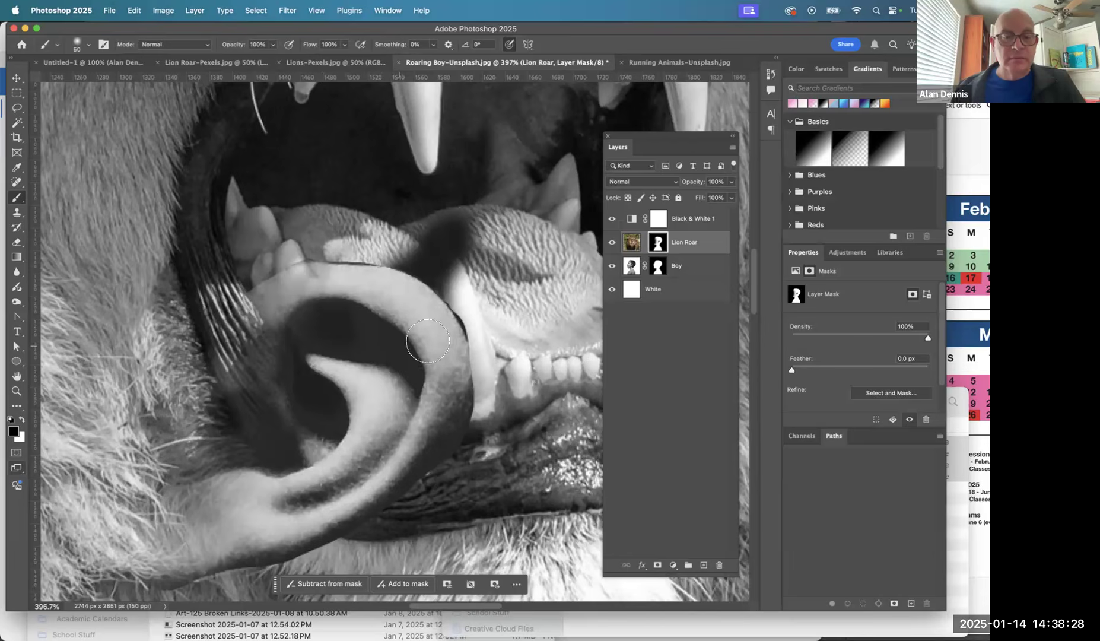
key("super+z")
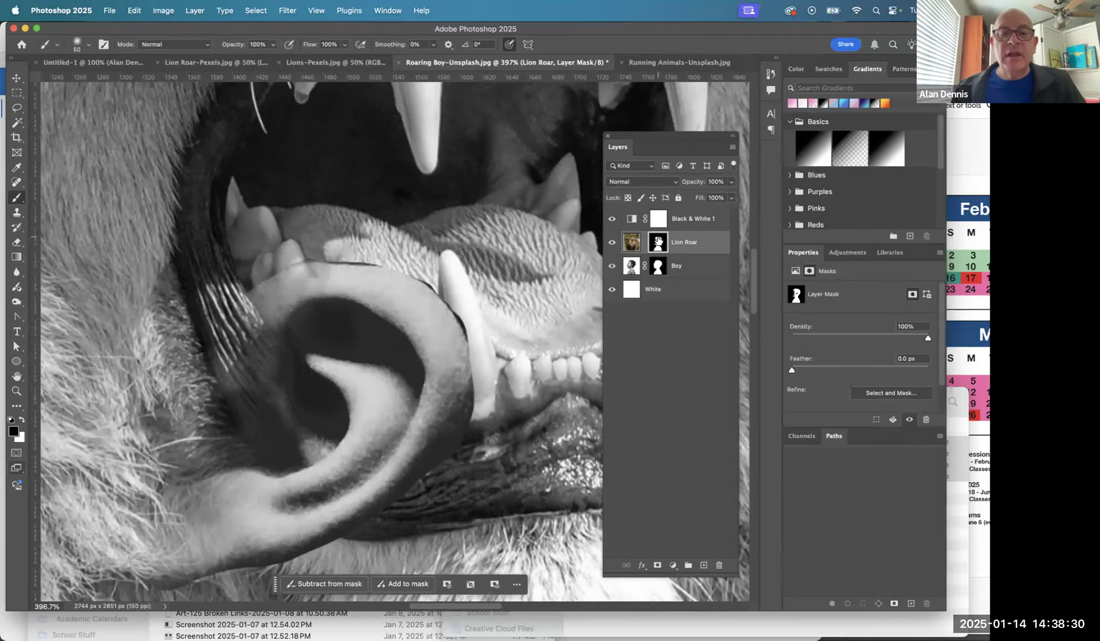
Step: Viewing the Lion Roar mask on its own, paint white along the ear shape's hard upper edge, and return to the composite
left_click(612, 243)
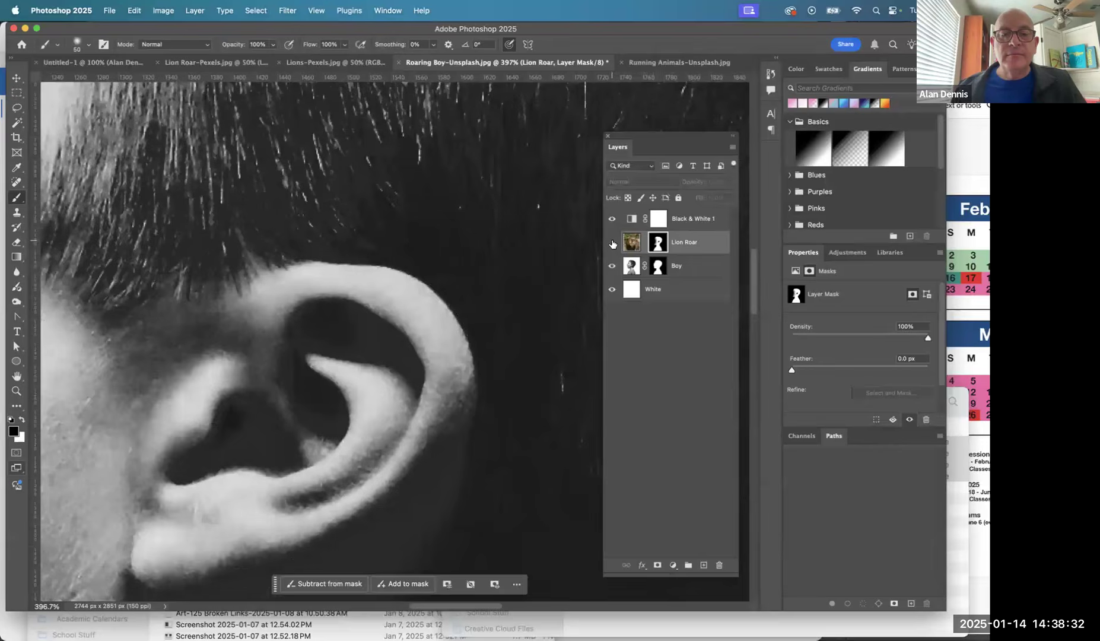
left_click(612, 243)
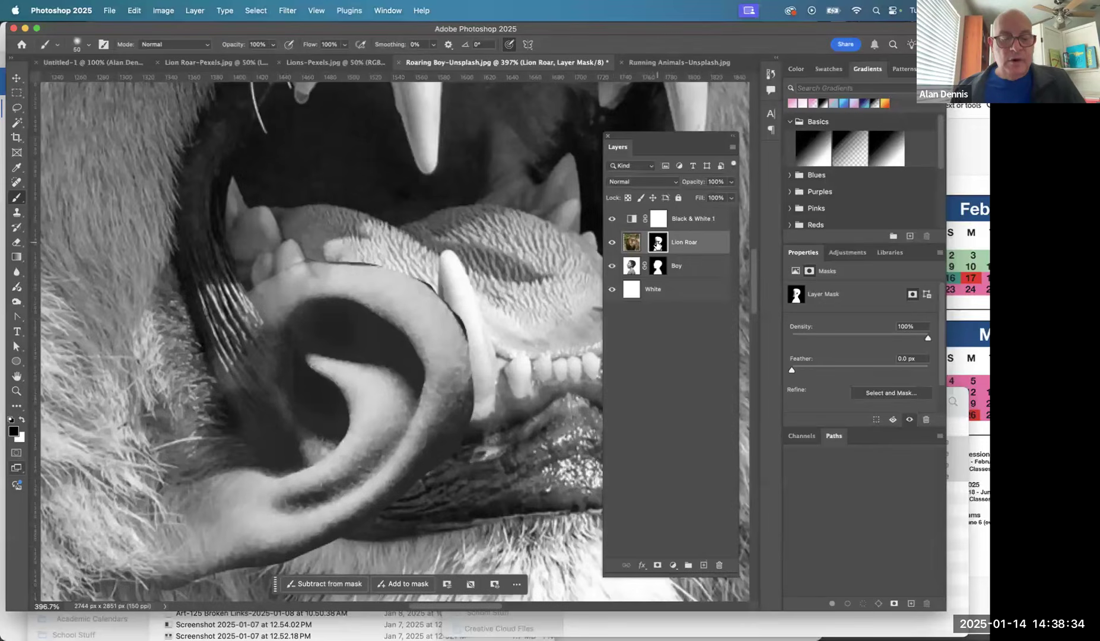
left_click(657, 244, "alt")
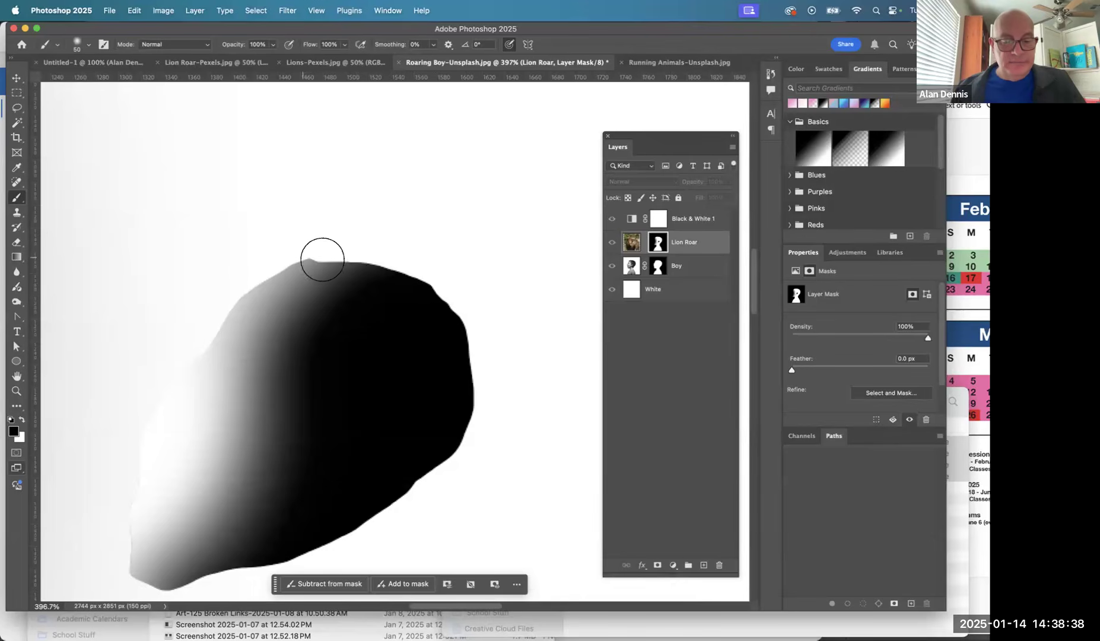
key("x")
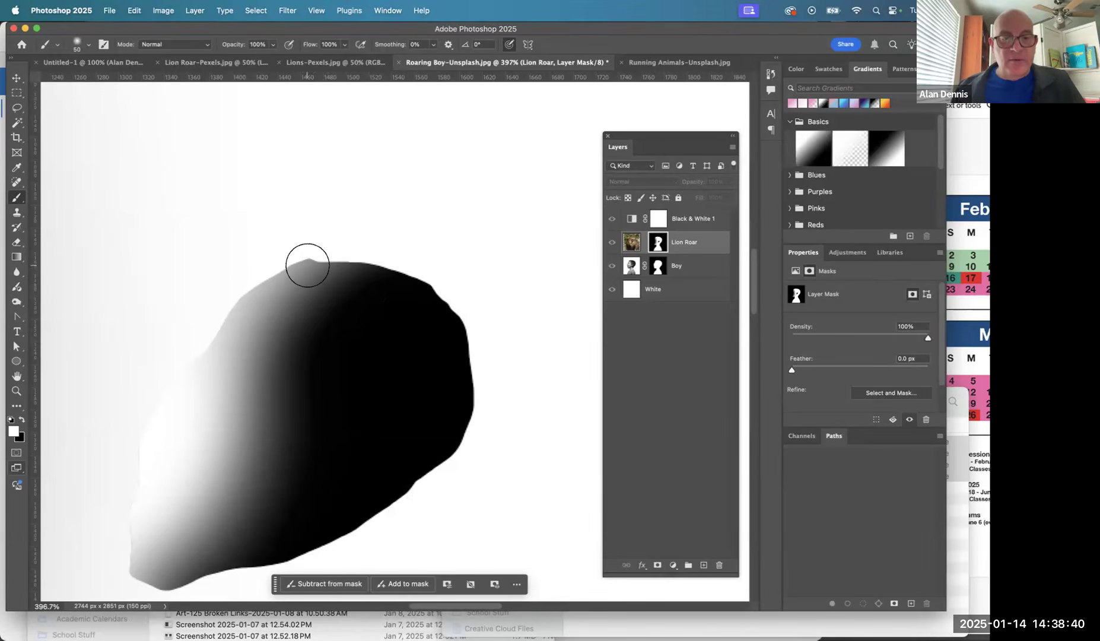
mouse_move(302, 261)
left_mouse_down()
mouse_move(435, 294)
mouse_move(461, 344)
mouse_move(391, 267)
mouse_move(301, 248)
mouse_move(261, 284)
left_mouse_up()
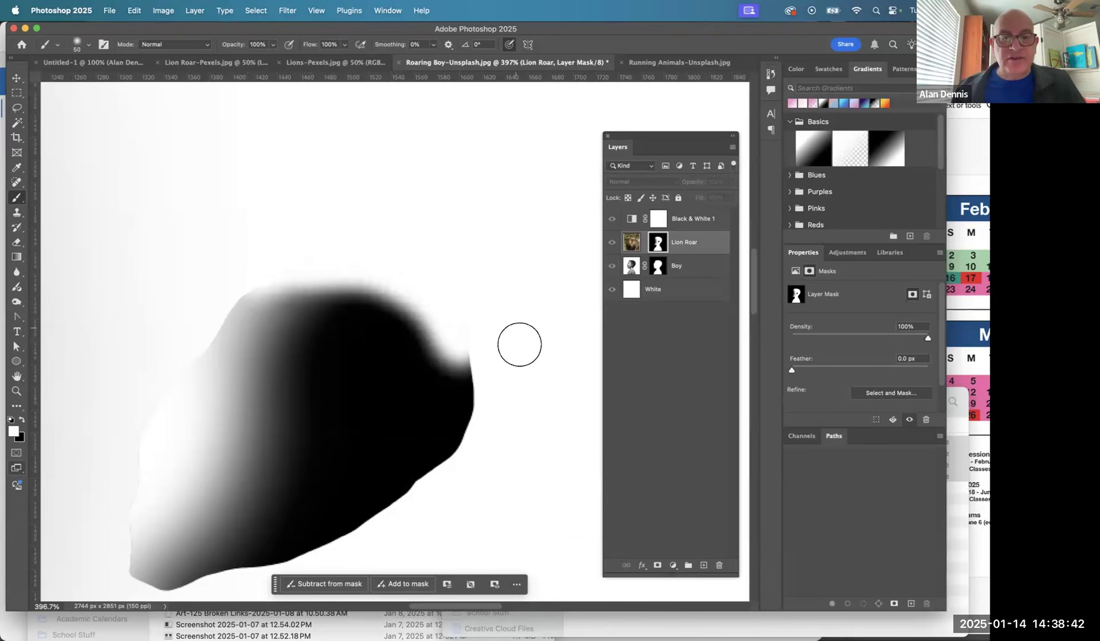
left_click(631, 242)
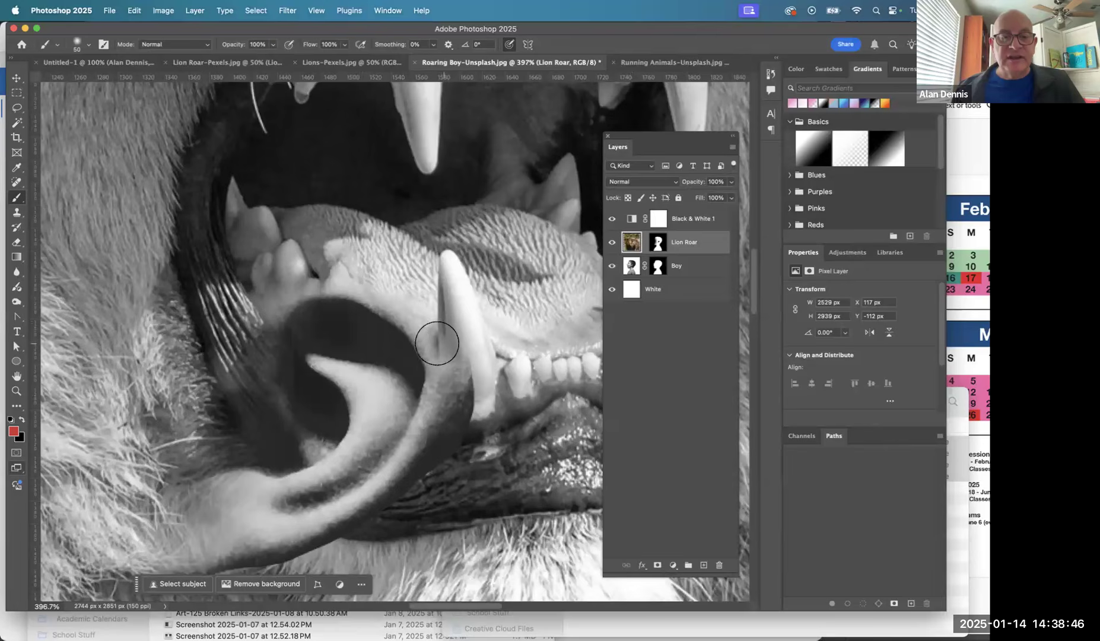
key("x")
mouse_move(439, 334)
left_mouse_down()
mouse_move(422, 315)
mouse_move(441, 312)
left_mouse_up()
key("super+z")
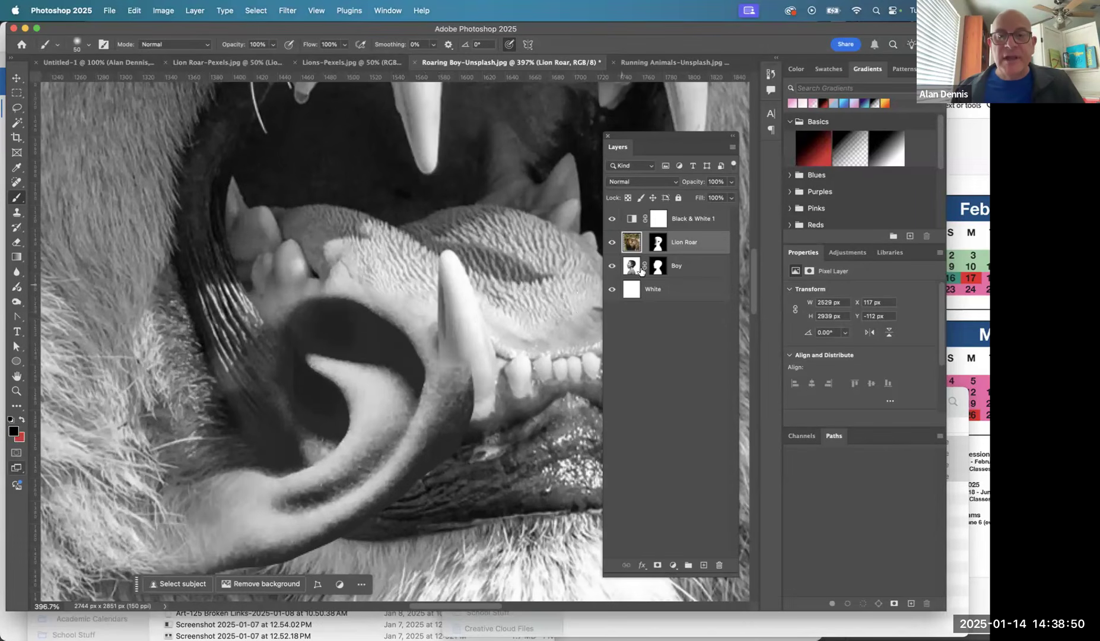
Step: Paint white on the Lion Roar mask over the ear's upper edge, and paint black to bring the outer rim back softly
left_click(658, 242)
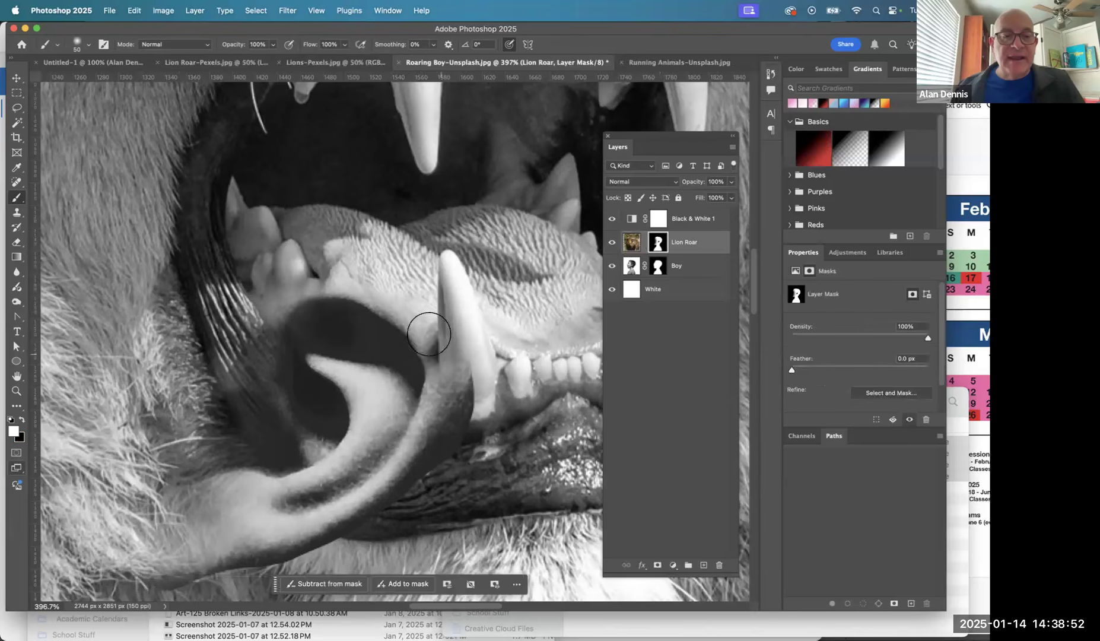
mouse_move(400, 305)
left_mouse_down()
mouse_move(336, 275)
mouse_move(344, 270)
left_mouse_up()
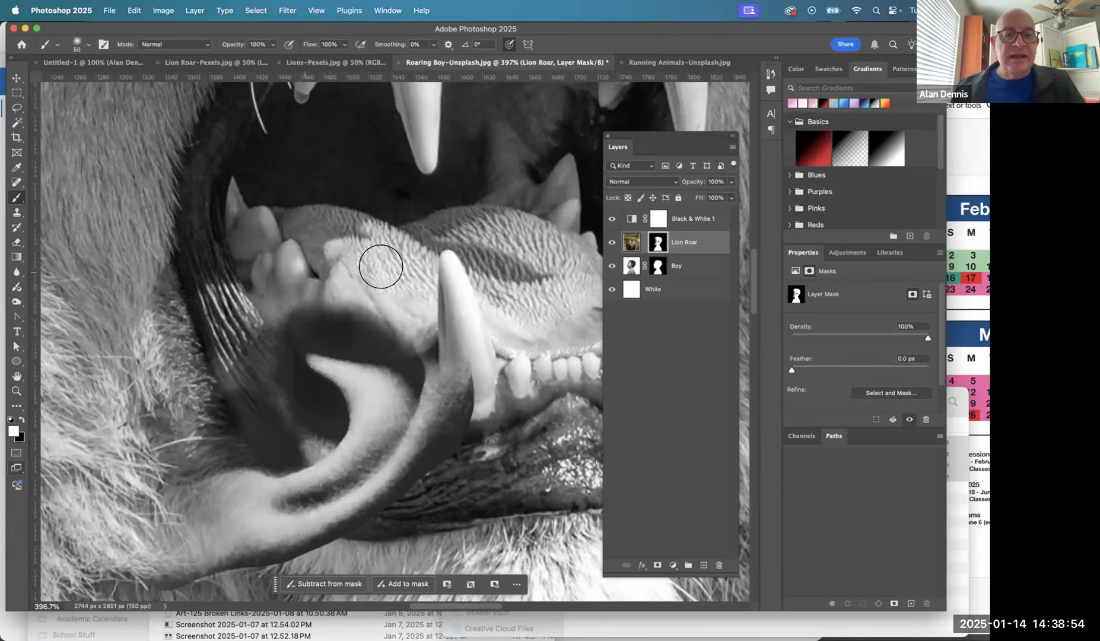
key("x")
mouse_move(430, 319)
left_mouse_down()
mouse_move(347, 275)
mouse_move(292, 287)
mouse_move(255, 325)
mouse_move(407, 312)
mouse_move(445, 380)
left_mouse_up()
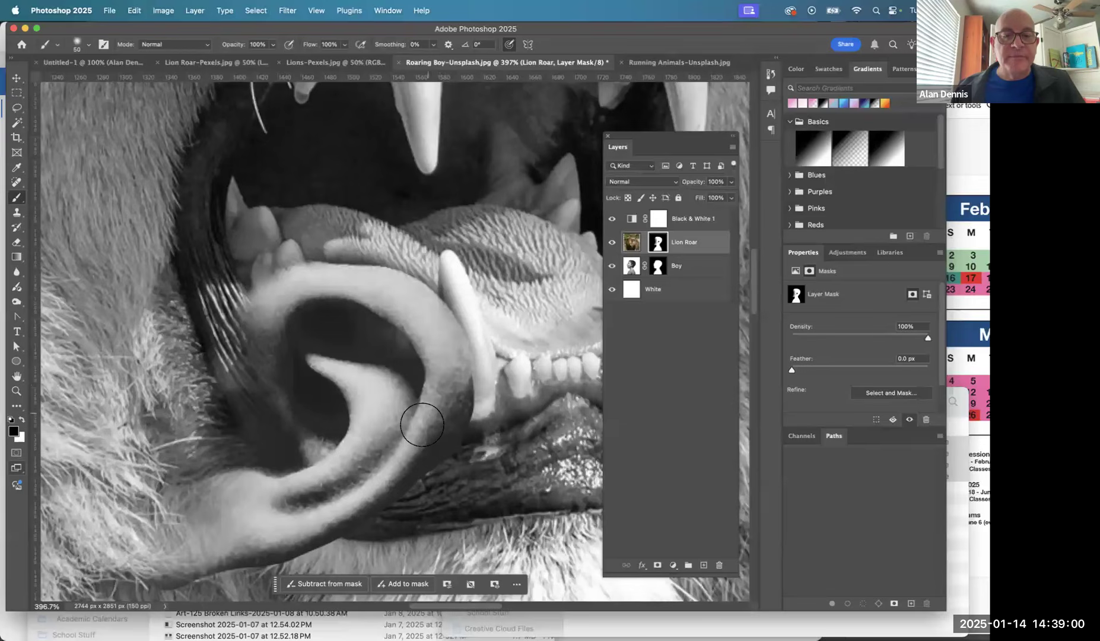
Step: Paint black on the Lion Roar mask to reveal the front of the ear, and touch up the area around the lion's lower teeth
mouse_move(265, 341)
left_mouse_down()
mouse_move(241, 412)
mouse_move(281, 399)
mouse_move(294, 344)
mouse_move(268, 347)
mouse_move(273, 318)
mouse_move(218, 343)
left_mouse_up()
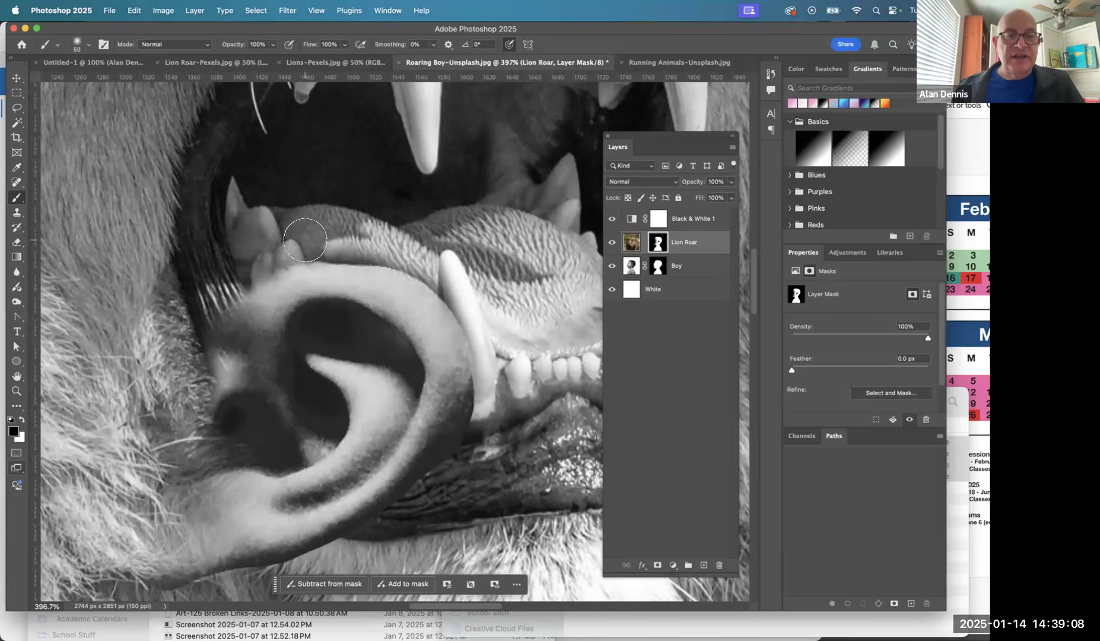
mouse_move(304, 240)
left_mouse_down()
mouse_move(392, 243)
mouse_move(415, 258)
mouse_move(336, 244)
mouse_move(267, 252)
left_mouse_up()
key("x")
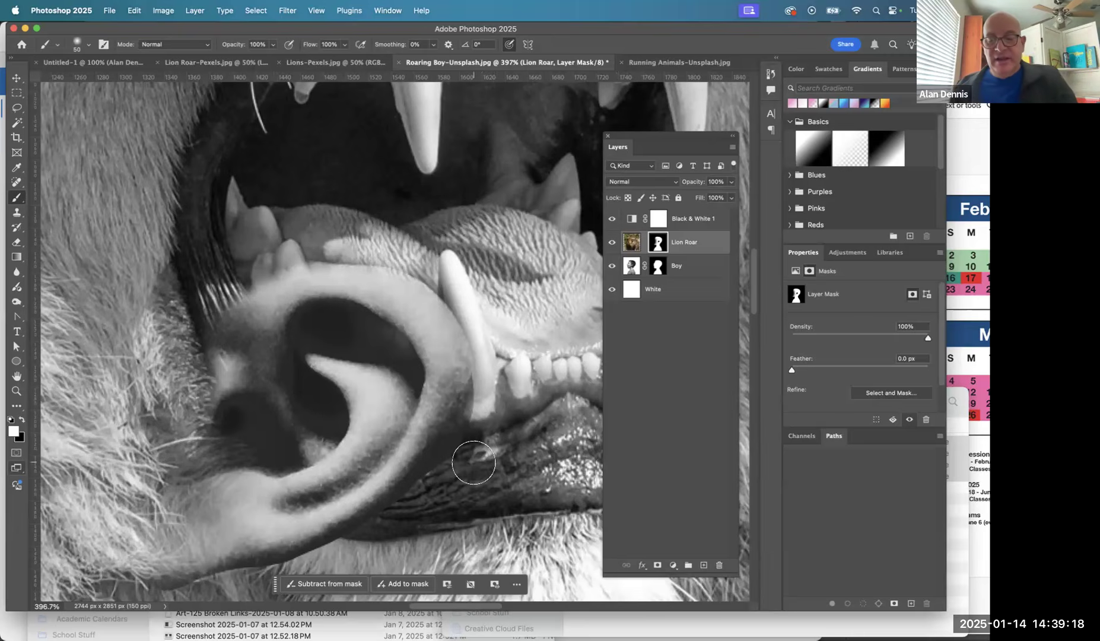
key("super+0")
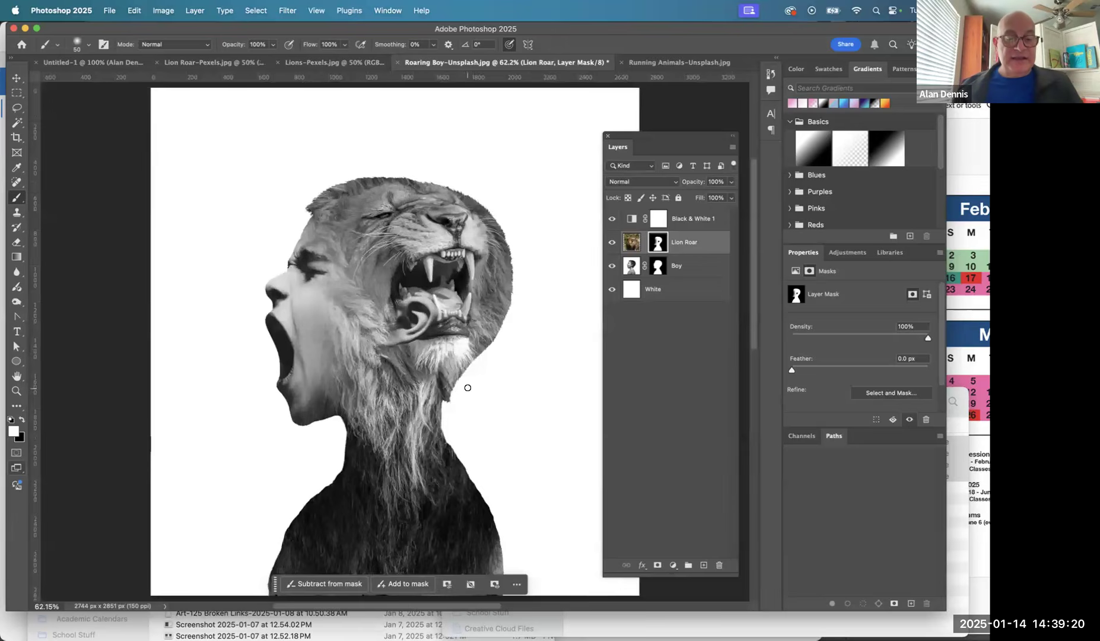
Step: Switch to Chrome and highlight assignment instruction 14 about the lion's blending mode
key("super+Tab")
key("super+Tab")
key("super+shift+Tab")
scroll(408, 408, "down", 10)
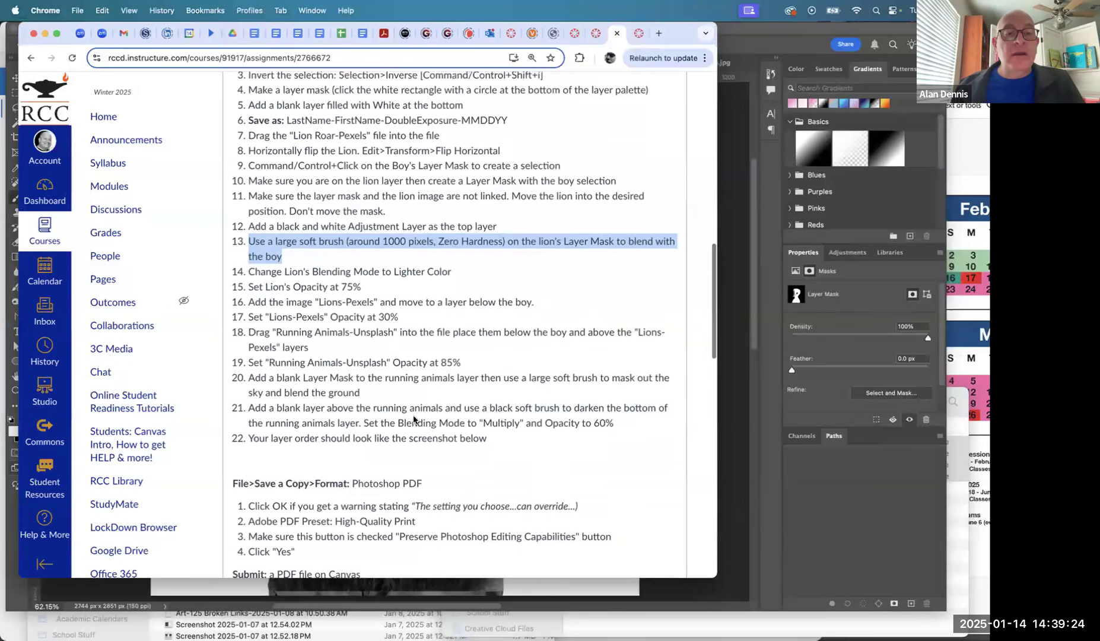
triple_click(362, 248)
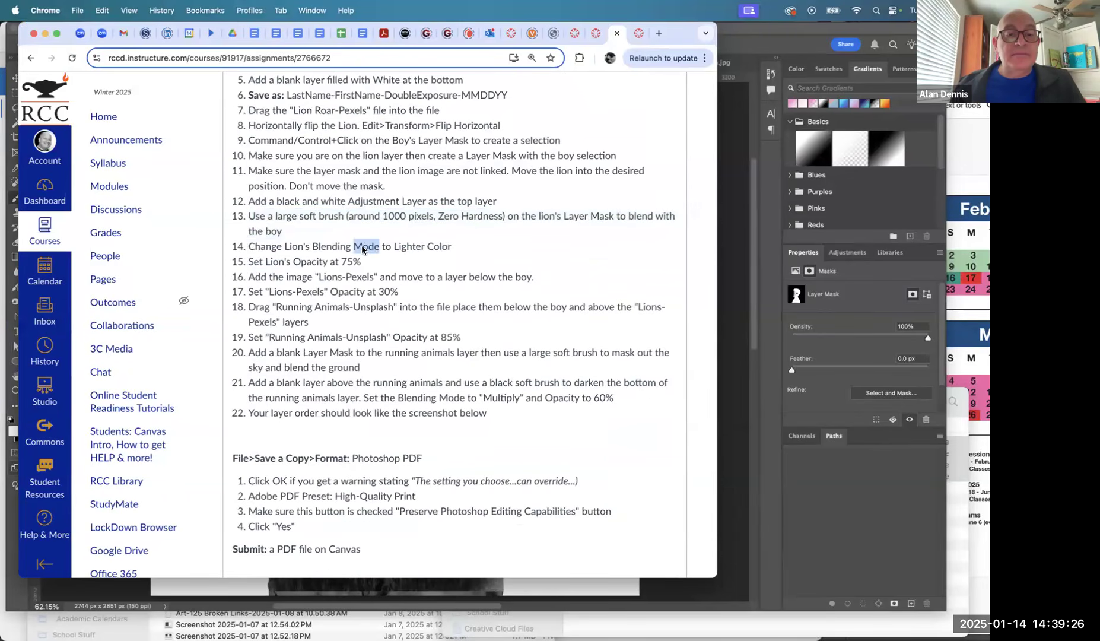
Step: Back in Photoshop, set the Lion Roar layer's blending mode to Lighter Color
key("super+Tab")
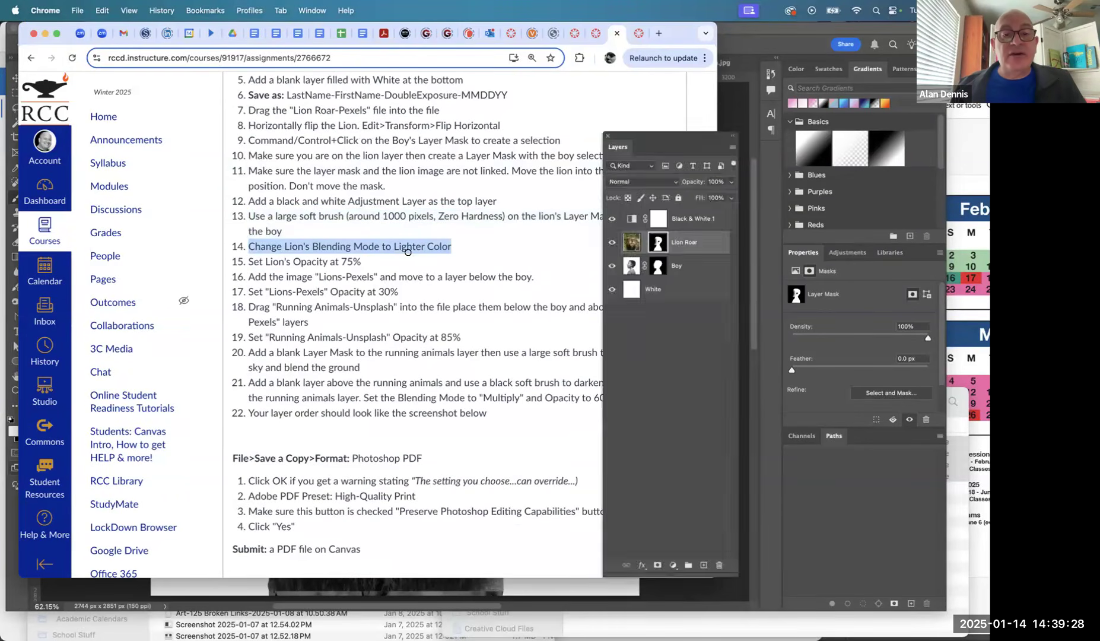
left_click(632, 242)
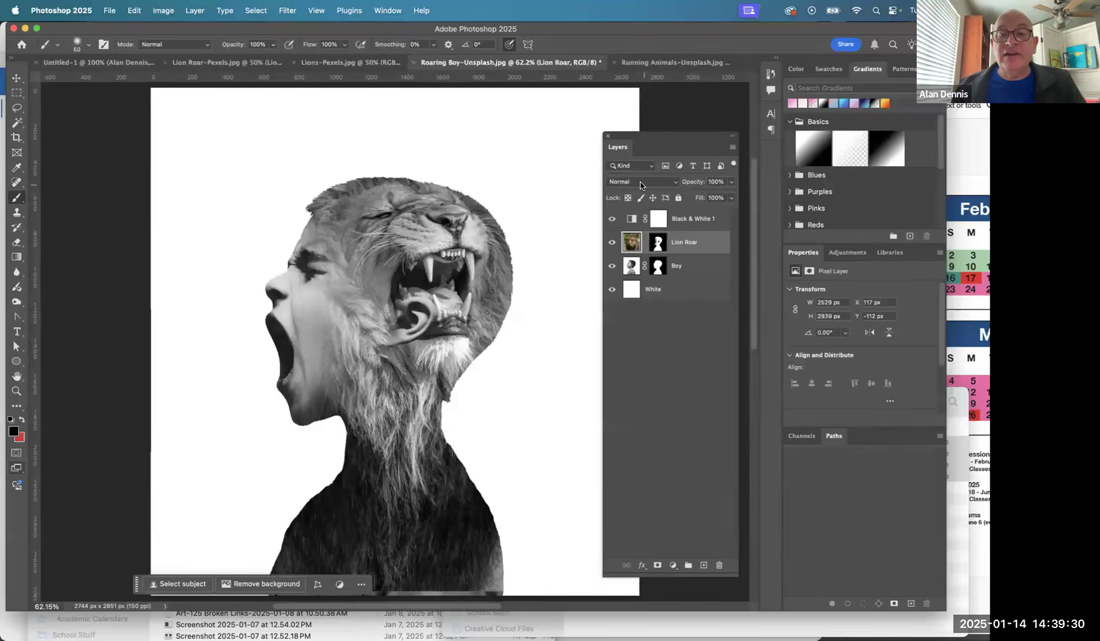
left_click(633, 183)
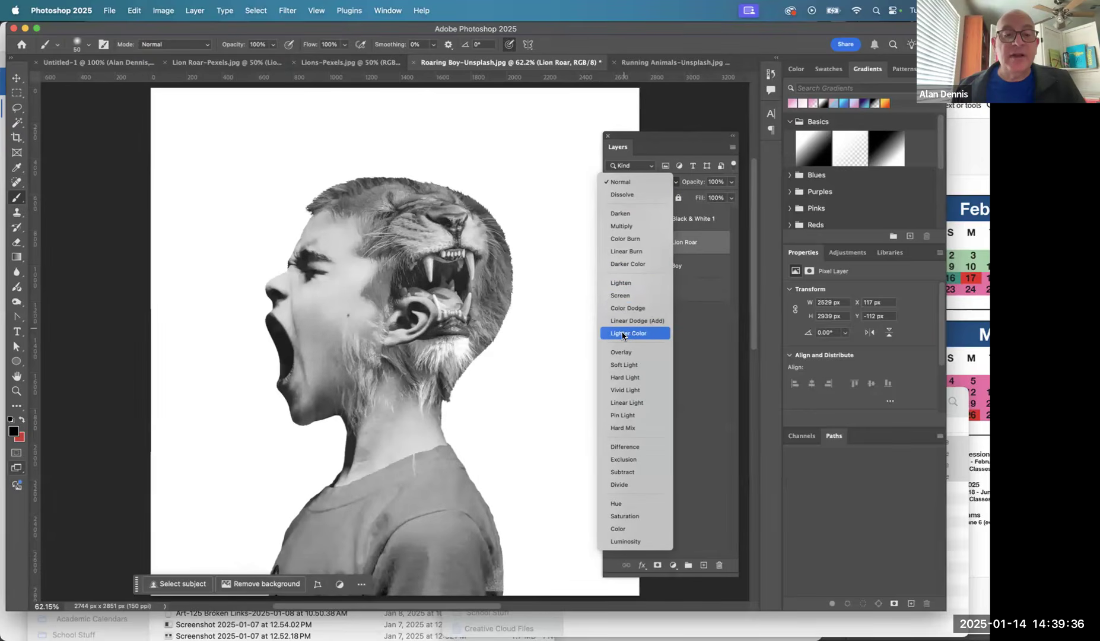
left_click(623, 334)
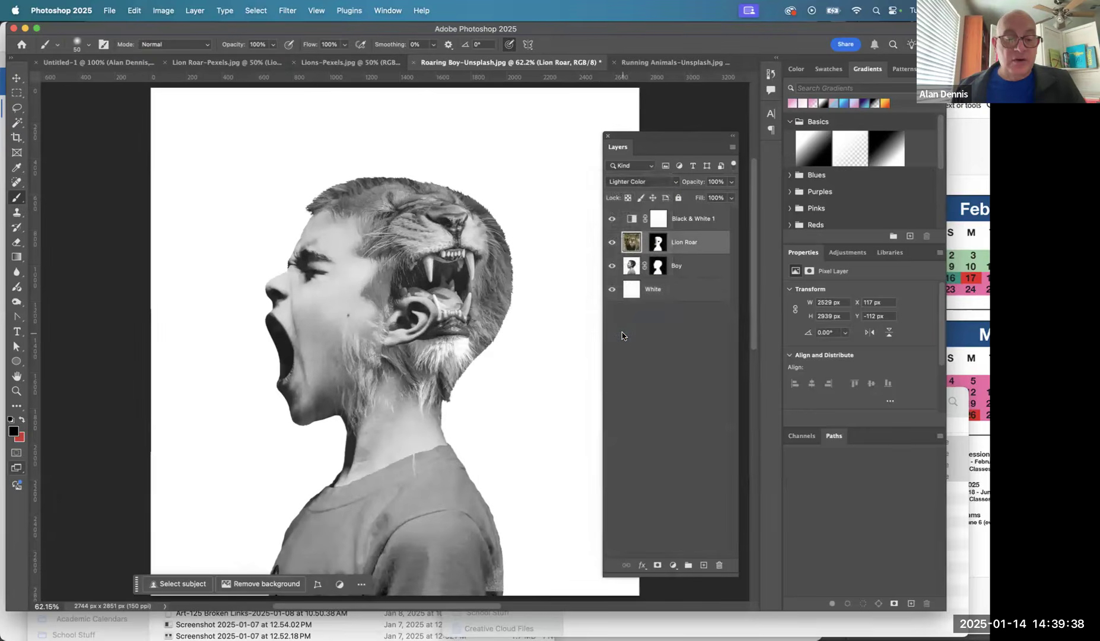
Step: Compare the composite in Normal and Lighter Color by undoing and redoing the blending change, ending on Lighter Color
key("super+z")
key("super+shift+z")
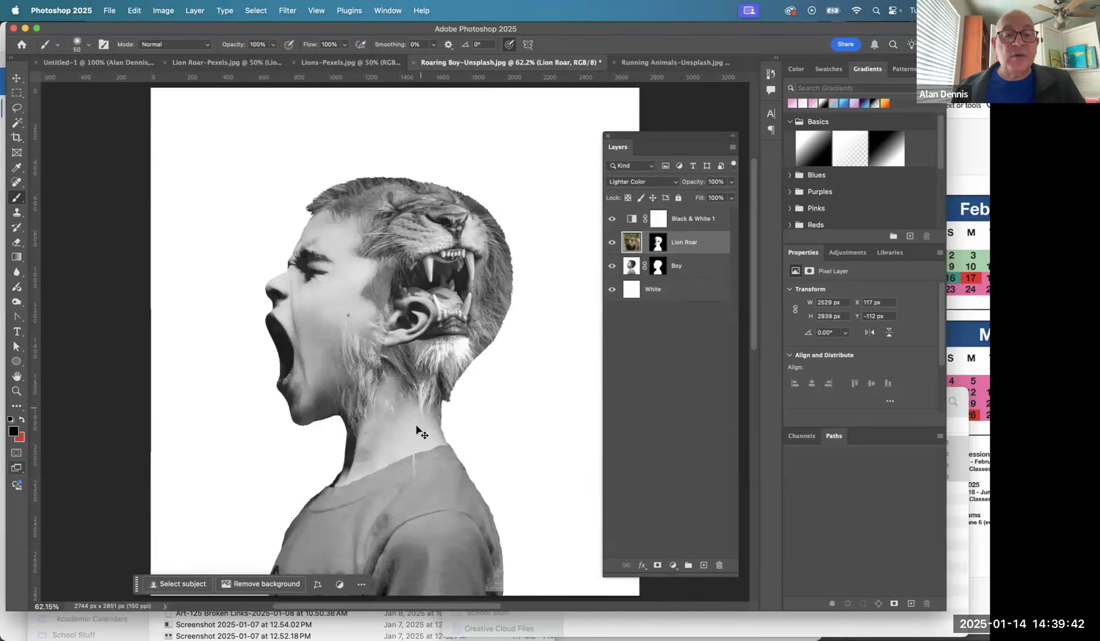
key("super+z")
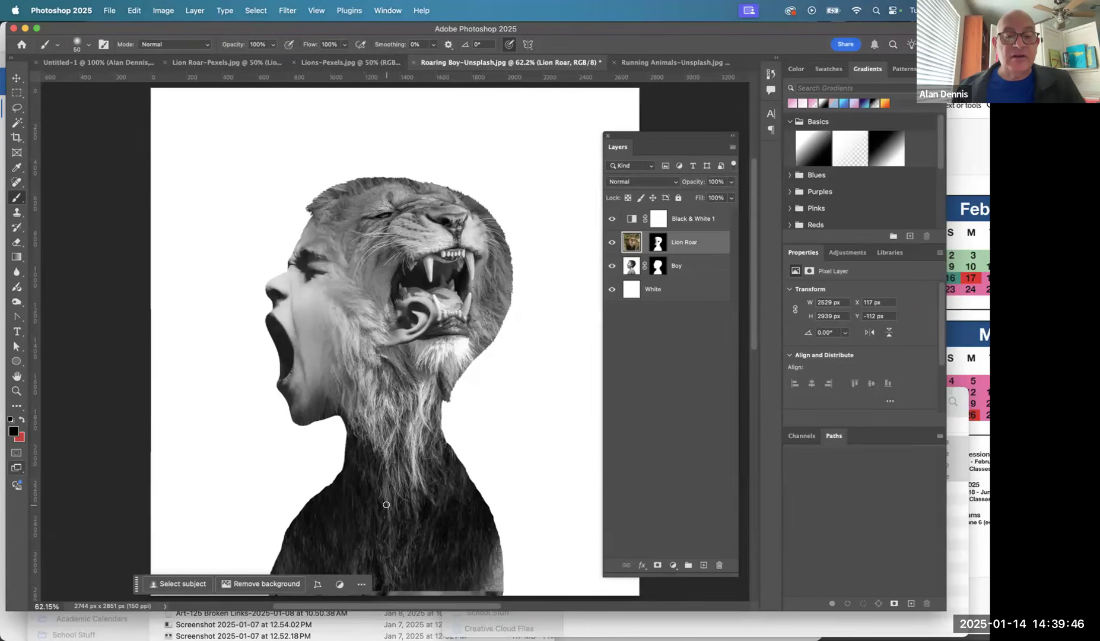
scroll(386, 504, "down", 5)
scroll(374, 424, "up", 2)
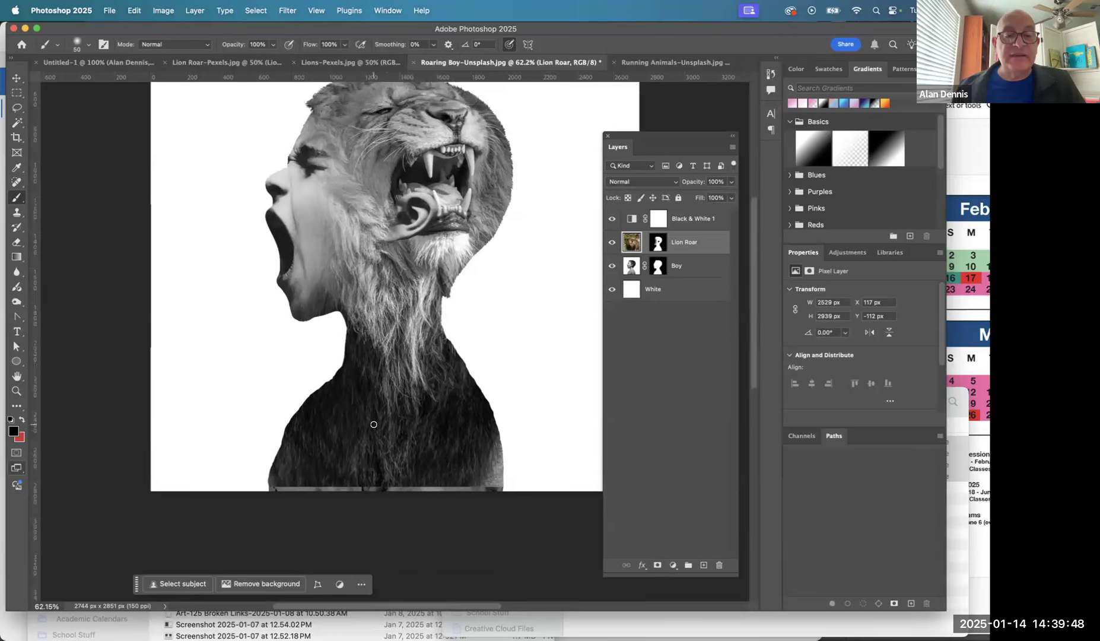
key("super+backslash")
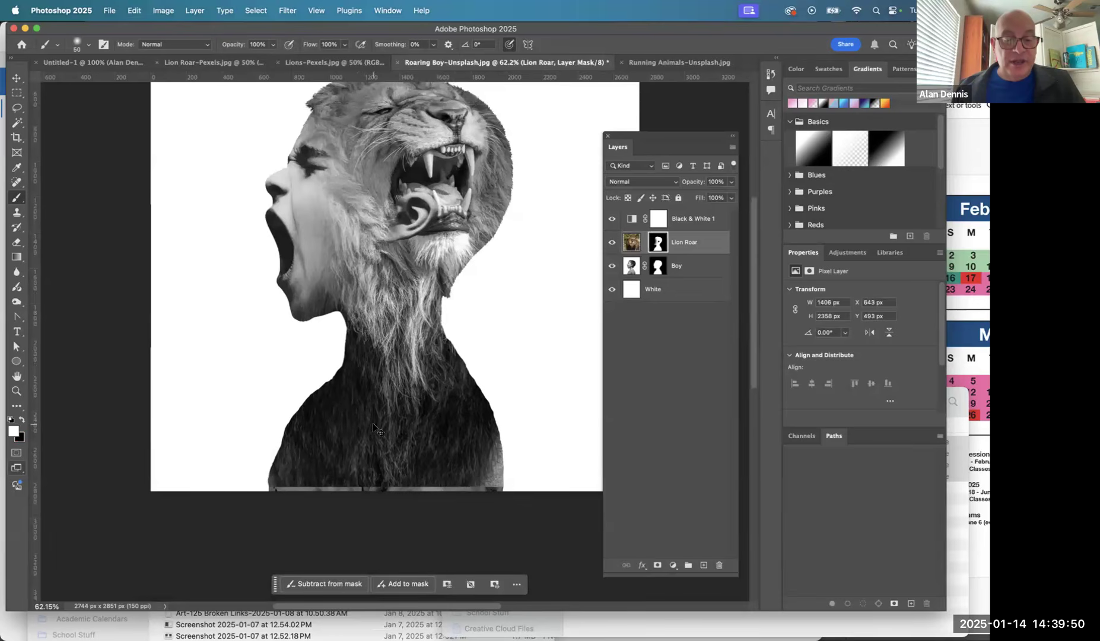
key("super+z")
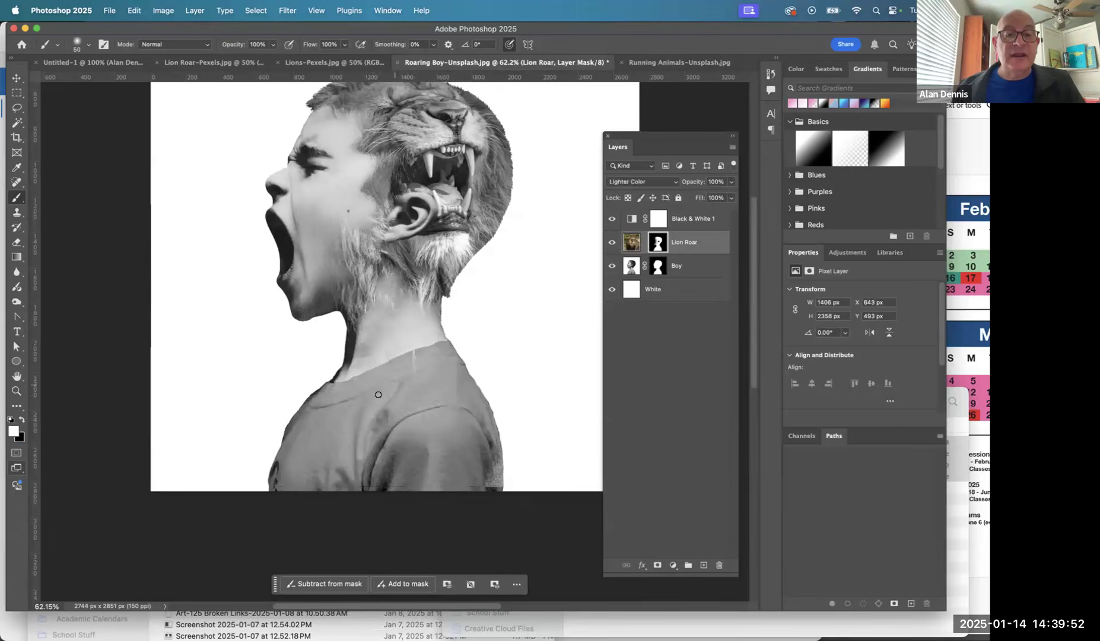
scroll(380, 406, "up", 3)
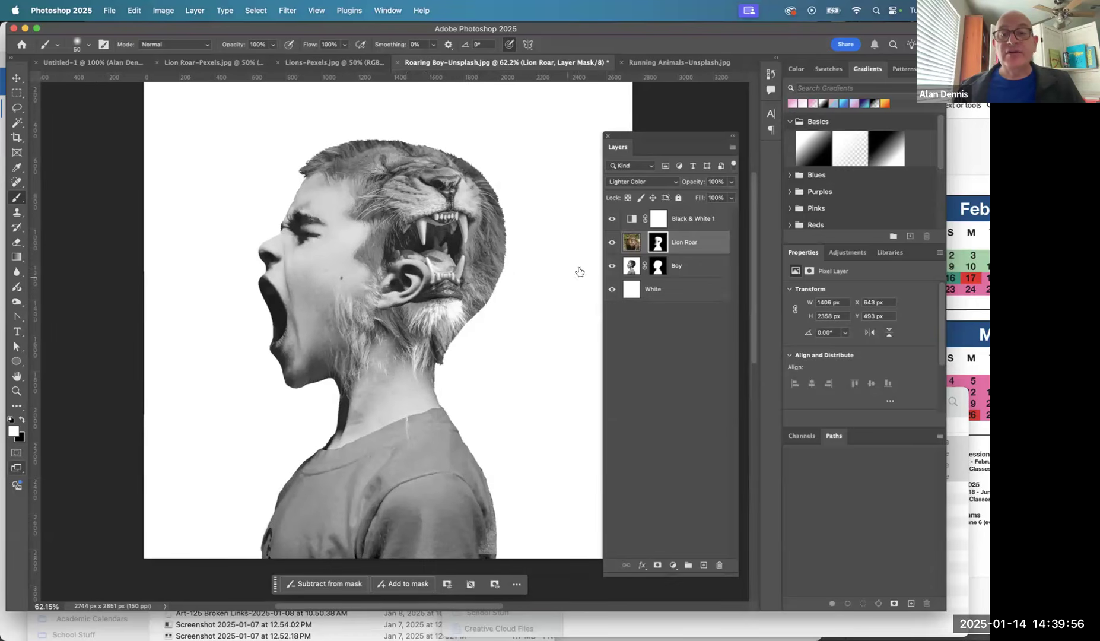
Step: Check instruction 15 in Chrome and, back in Photoshop, set the Lion Roar layer's opacity to 75%
left_click(632, 242)
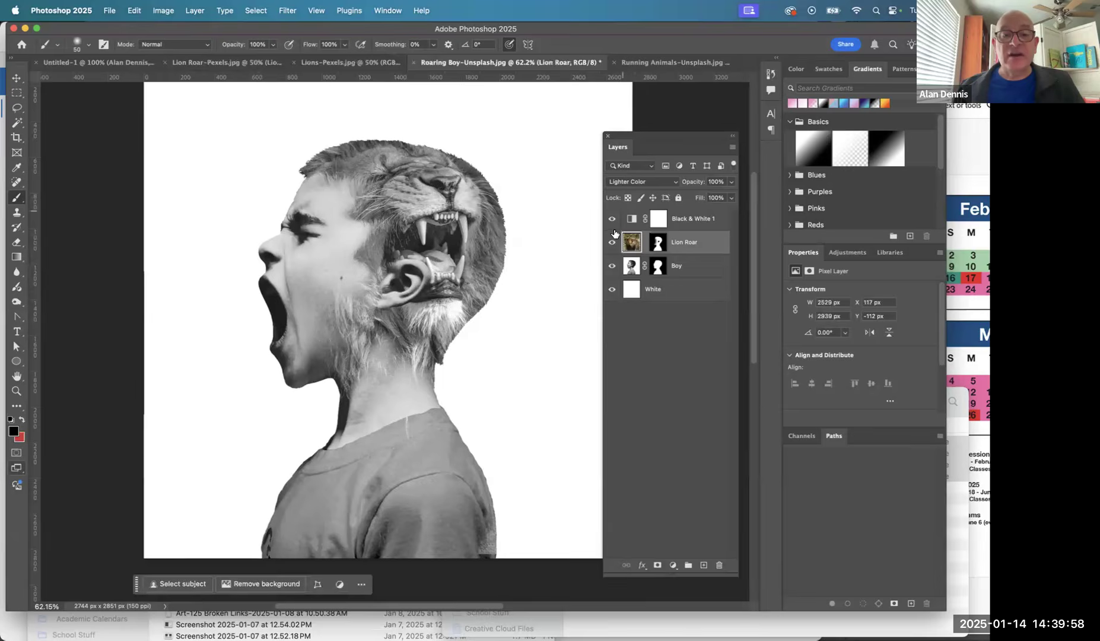
key("super+Tab")
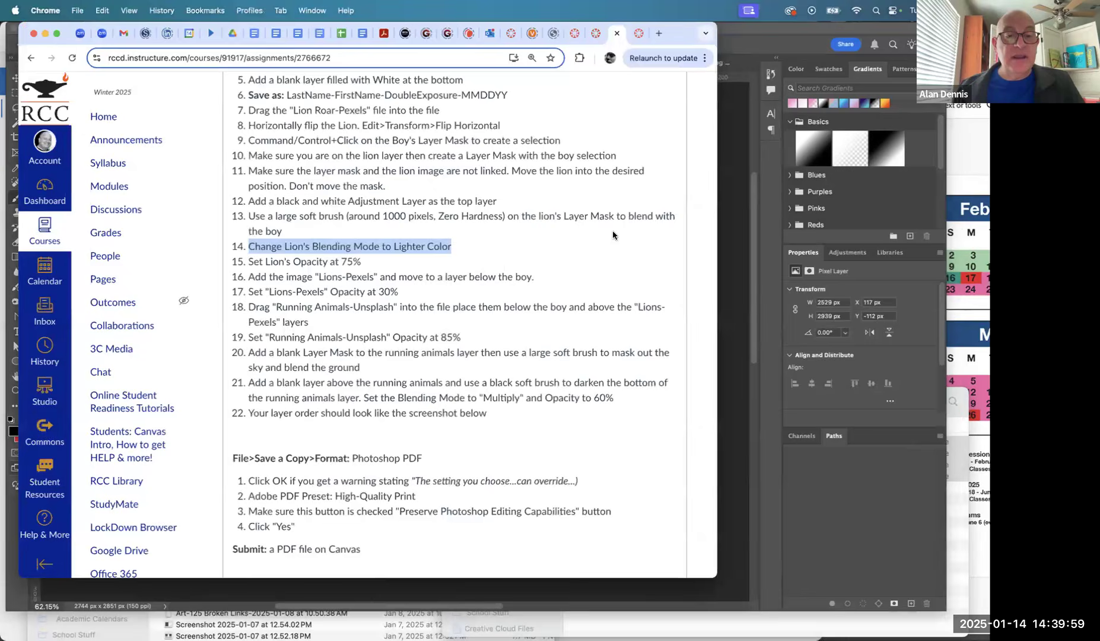
left_click(337, 265)
triple_click(337, 265)
key("super+Tab")
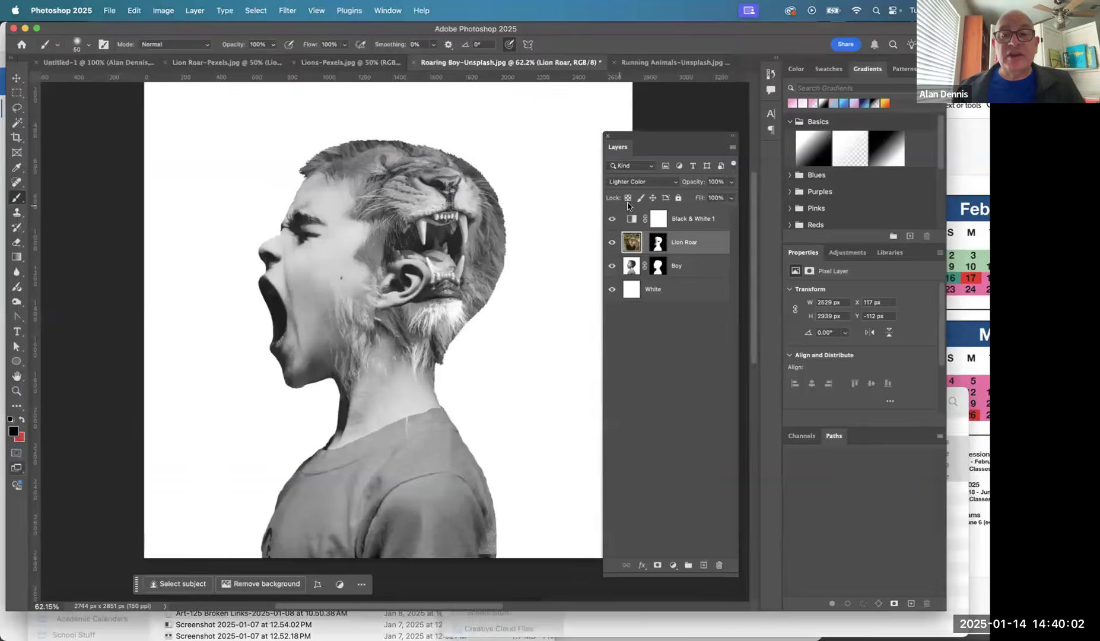
left_click(733, 183)
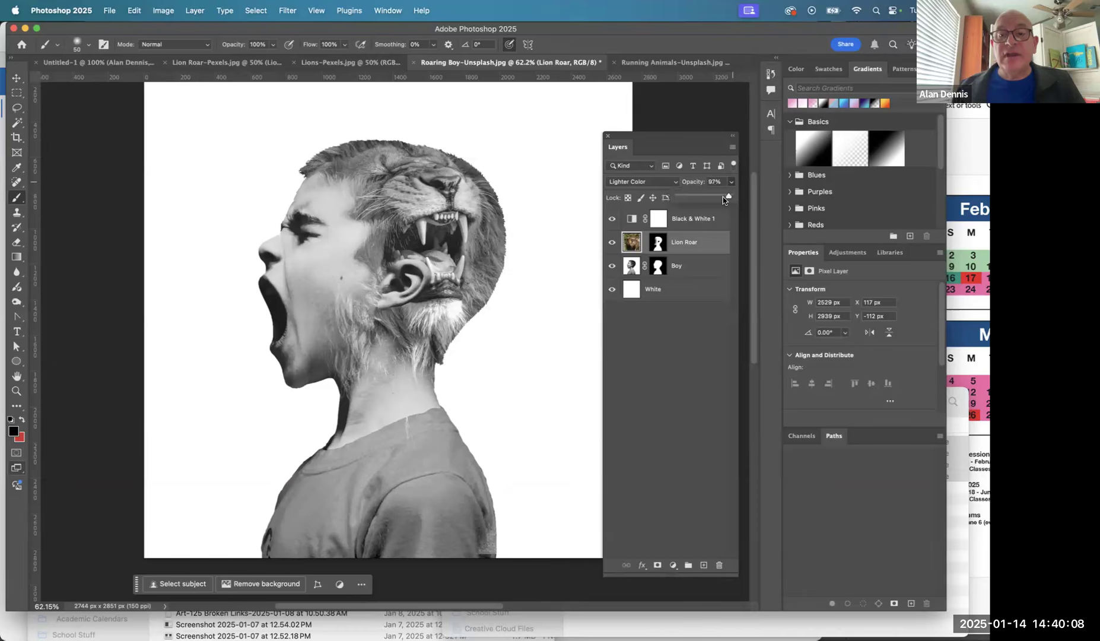
left_click_drag(717, 198, 716, 199)
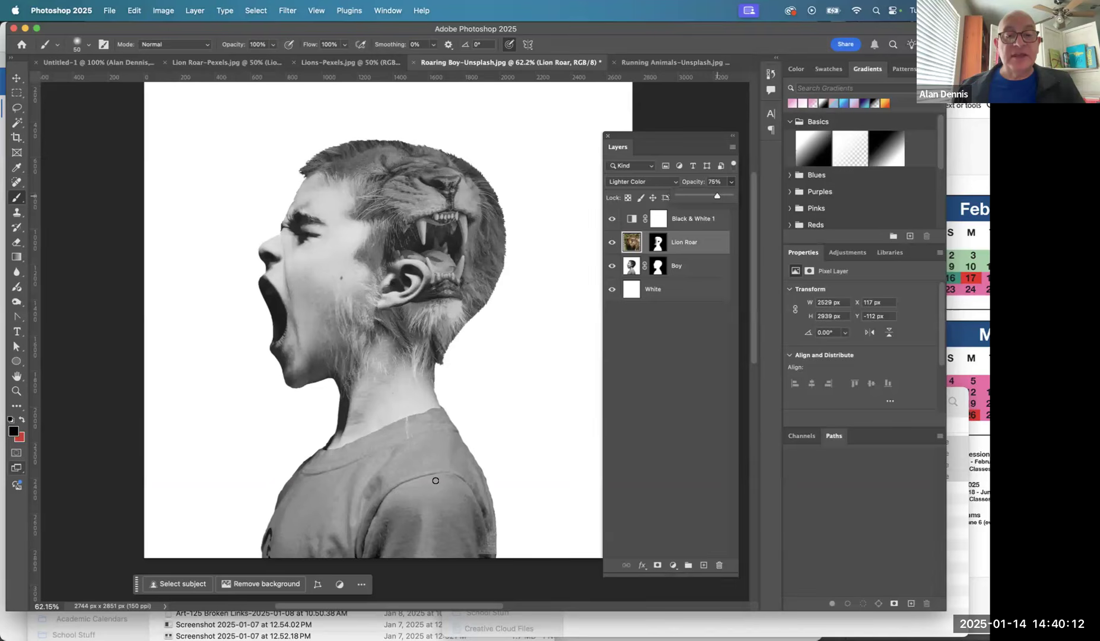
Step: Paint black with a 70-pixel brush on the Lion Roar layer mask to hide the stray whiskers over the boy's shirt collar
left_click_drag(379, 401, 417, 349)
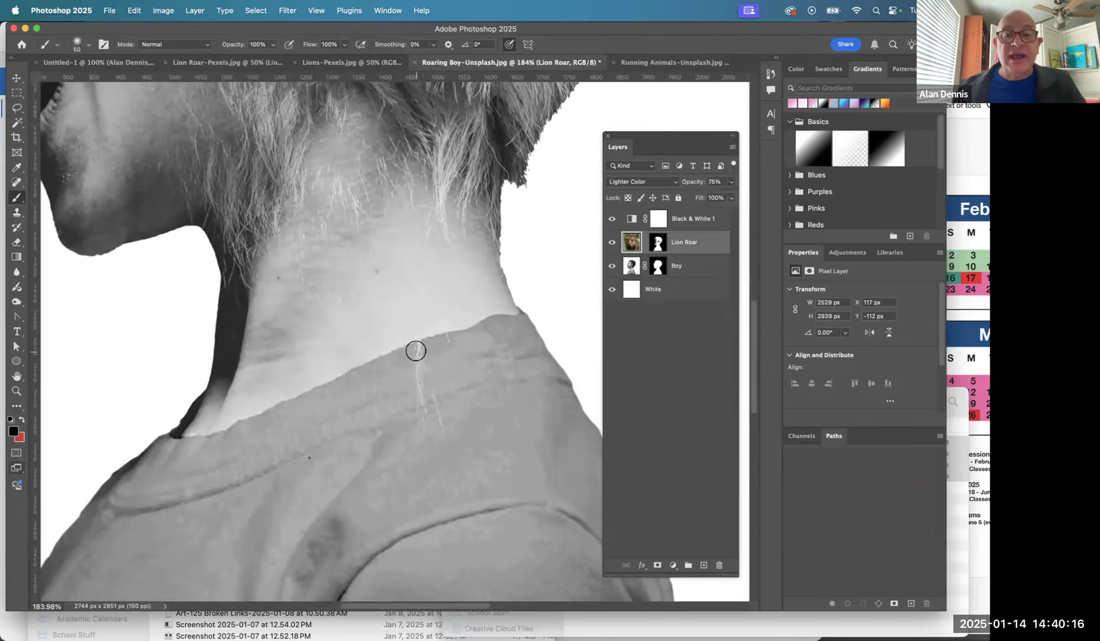
left_click(658, 242)
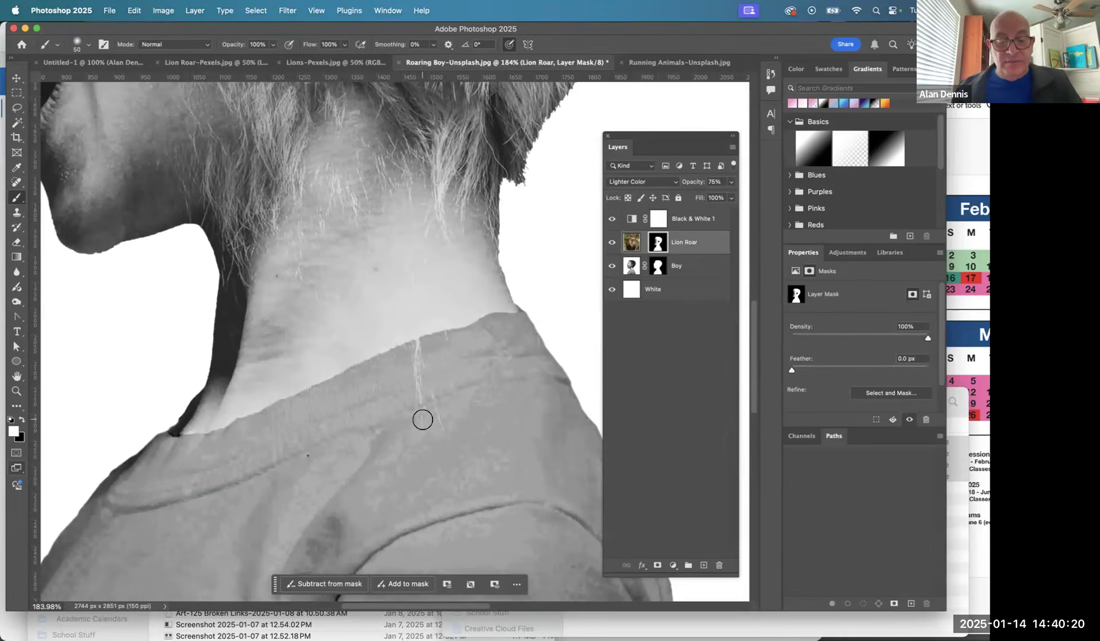
key("v")
key("b")
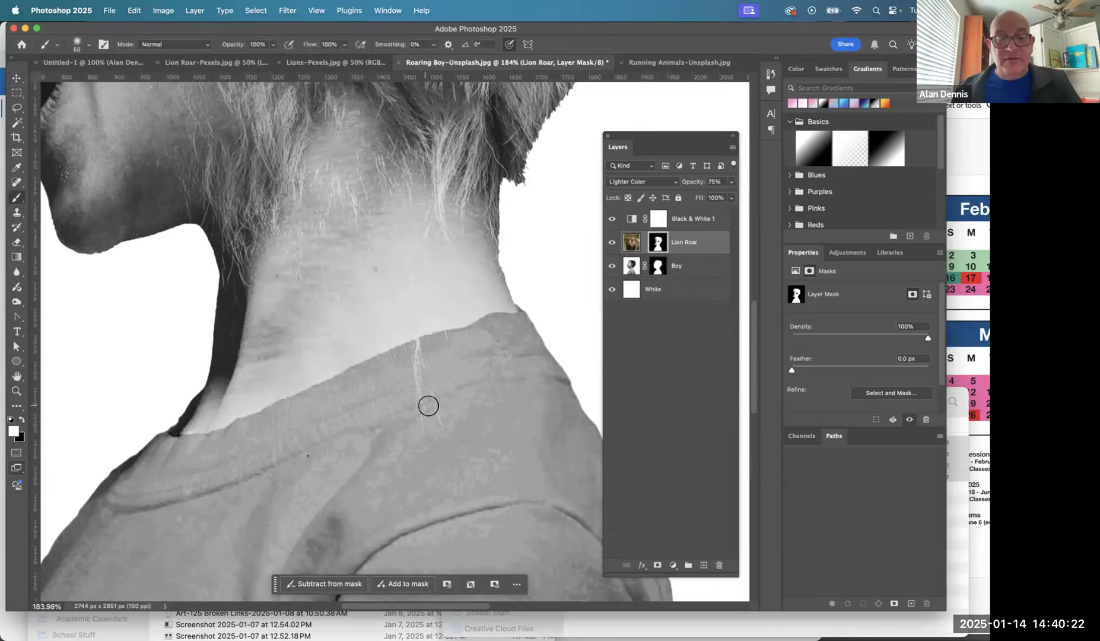
key("bracketright")
key("bracketright")
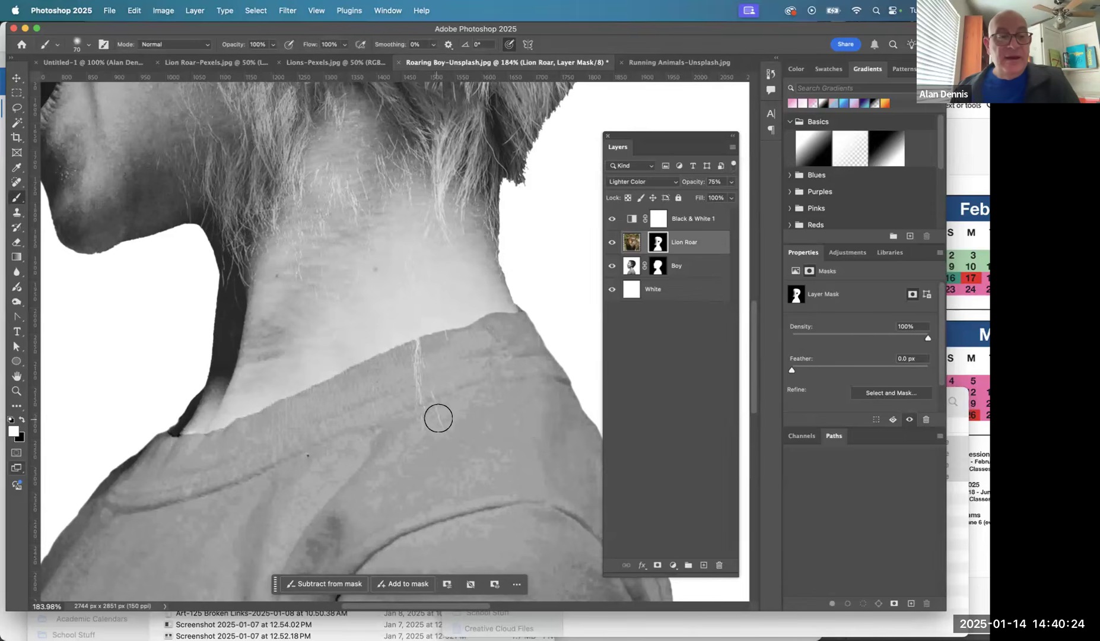
key("x")
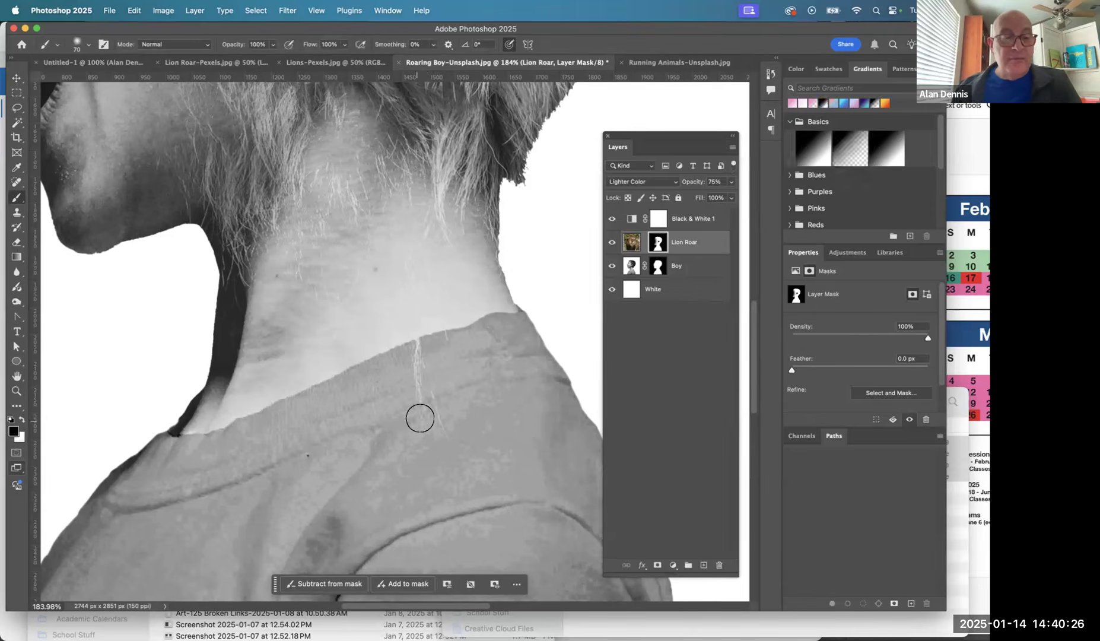
mouse_move(415, 410)
left_mouse_down()
mouse_move(414, 367)
mouse_move(468, 337)
left_mouse_up()
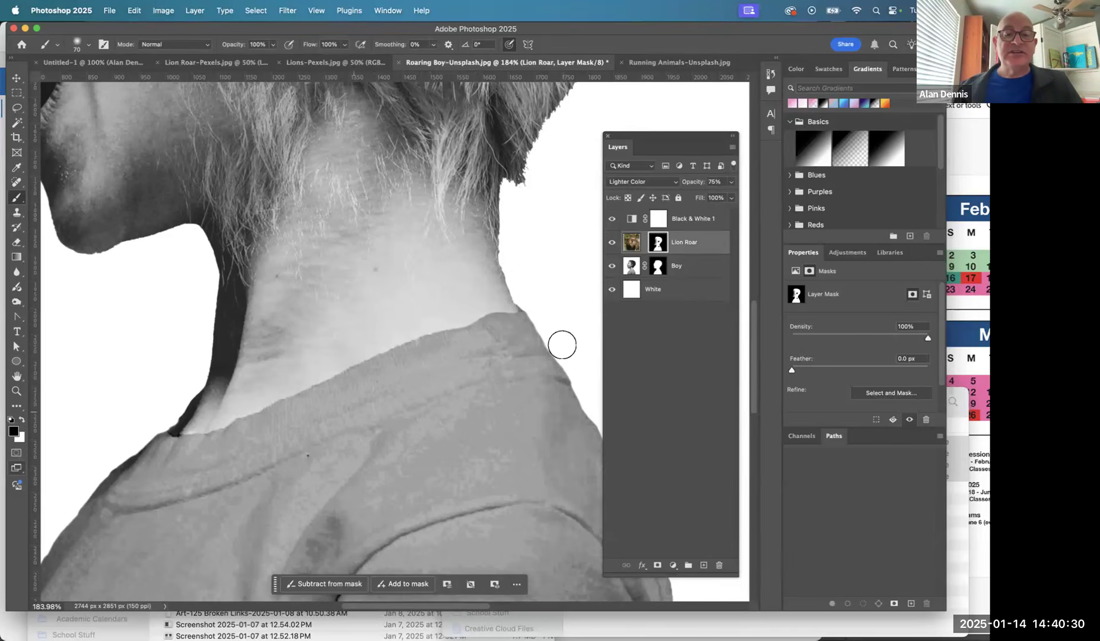
Step: Inspect the Lion Roar layer mask on its own, then return to the layer's image and view the whole composite
left_click(657, 243, "alt")
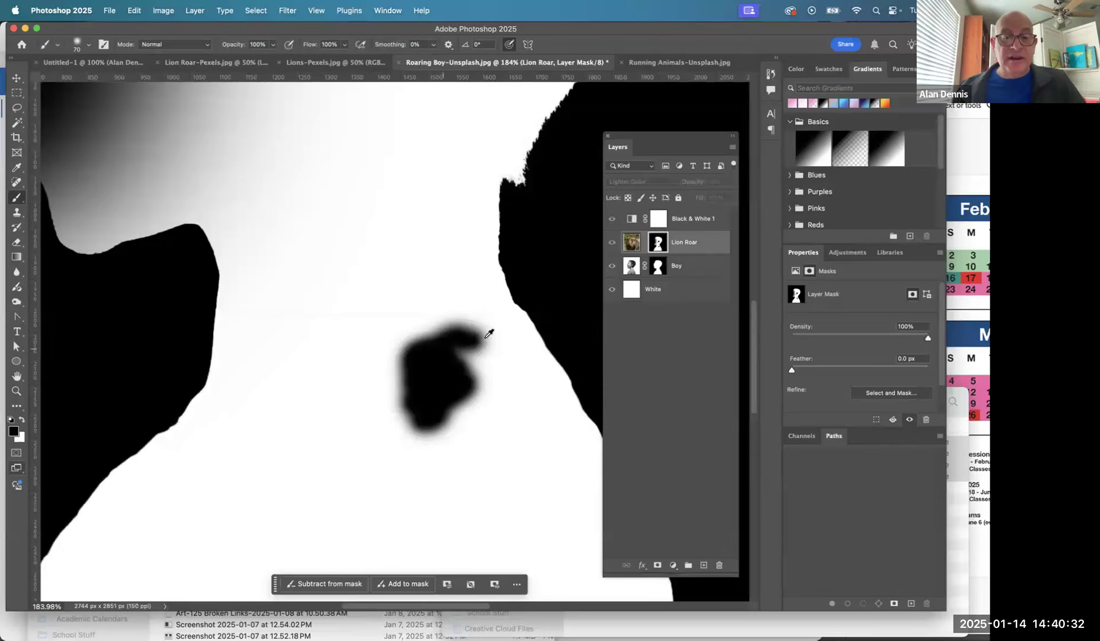
left_click(630, 245)
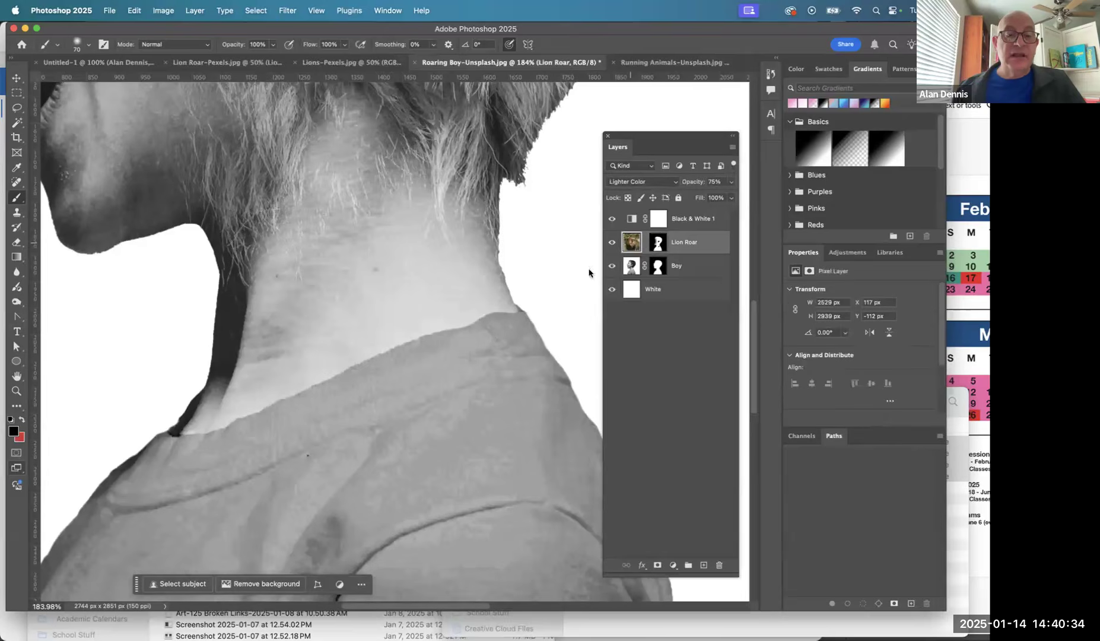
key("super+0")
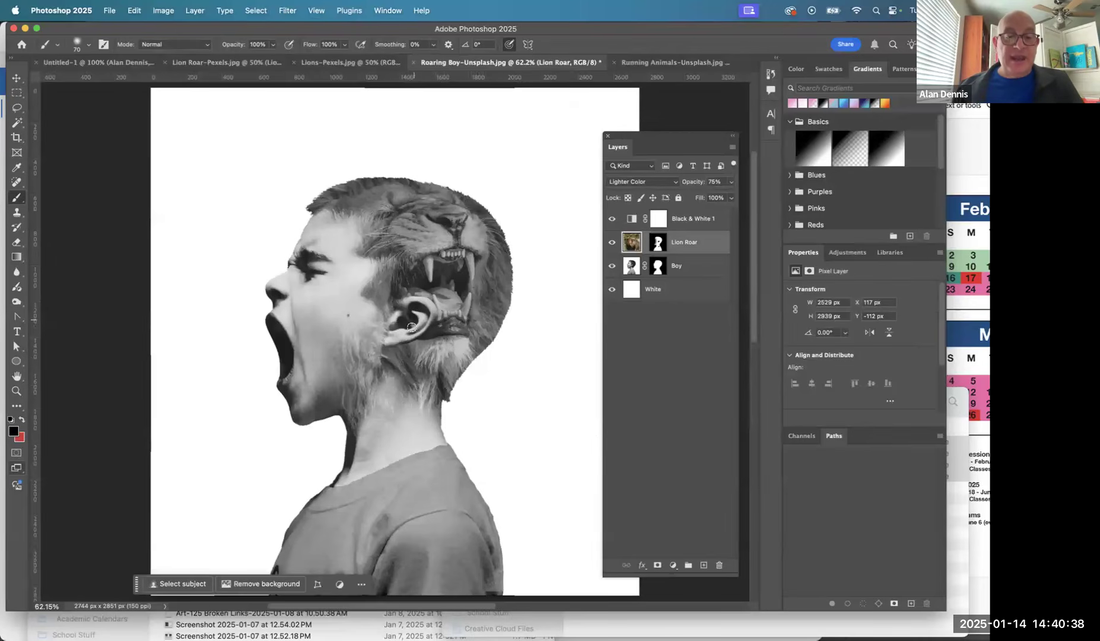
Step: Switch to Chrome, highlight assignment instruction 16 about adding the Lions-Pexels image, and return to Photoshop
key("super+Tab")
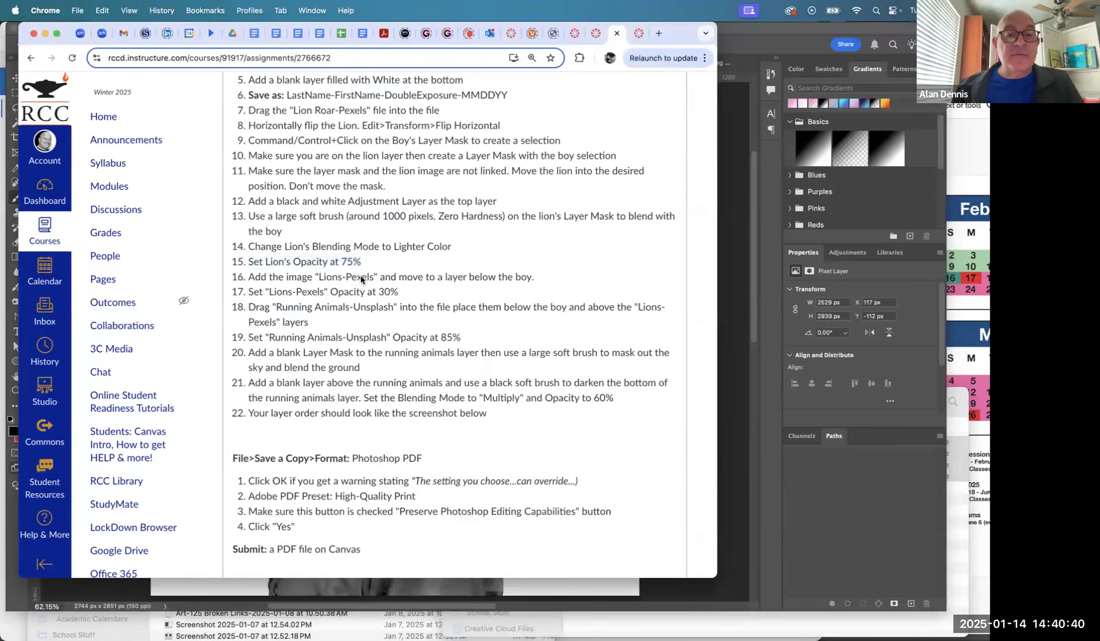
triple_click(361, 278)
key("super+Tab")
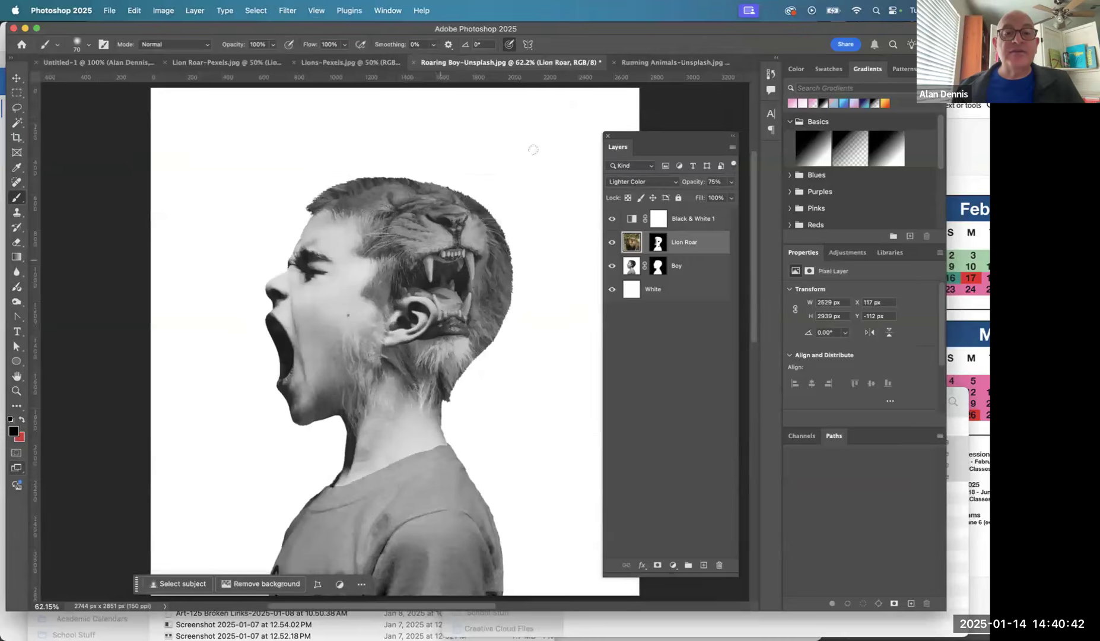
Step: In the Lions-Pexels document, convert the Background into a regular layer named 2 Lions
left_click(350, 61)
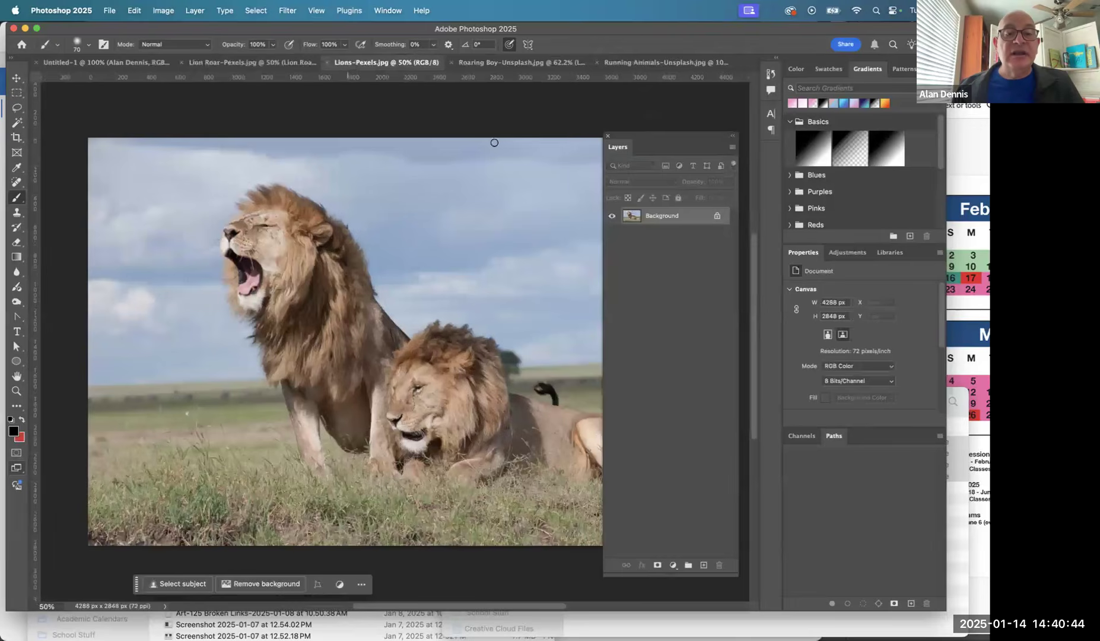
double_click(657, 220)
key("BackSpace")
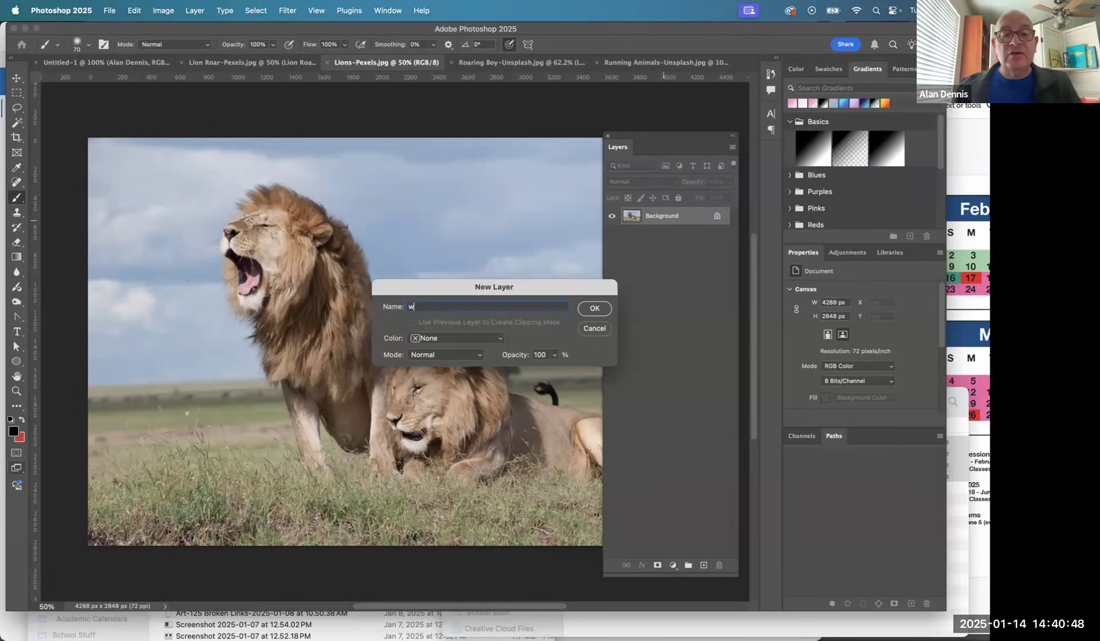
type("2 L")
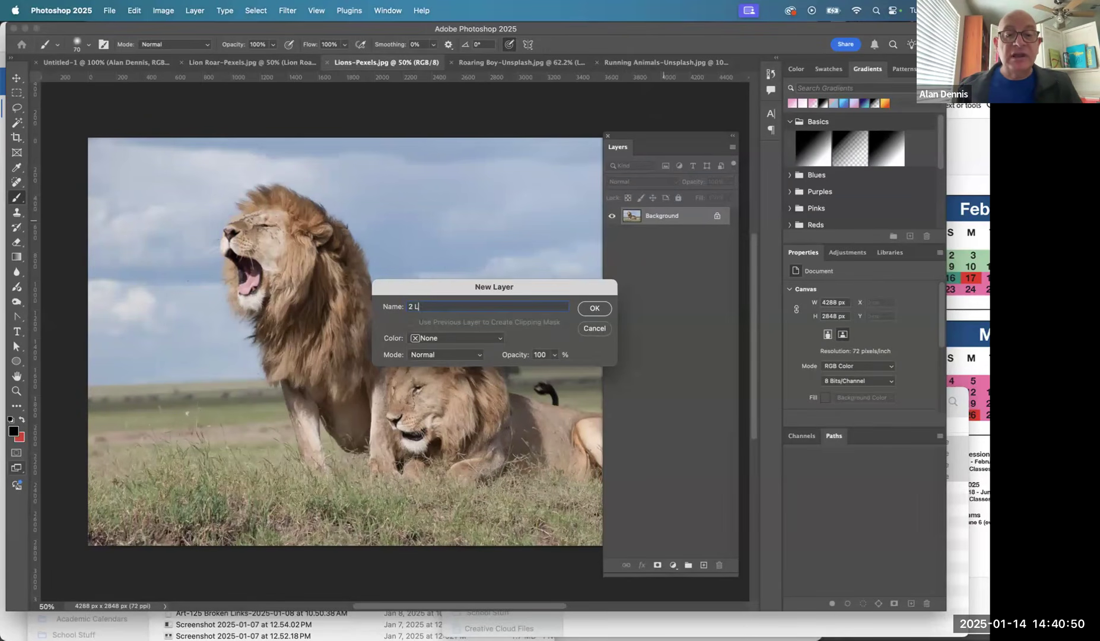
type("ions")
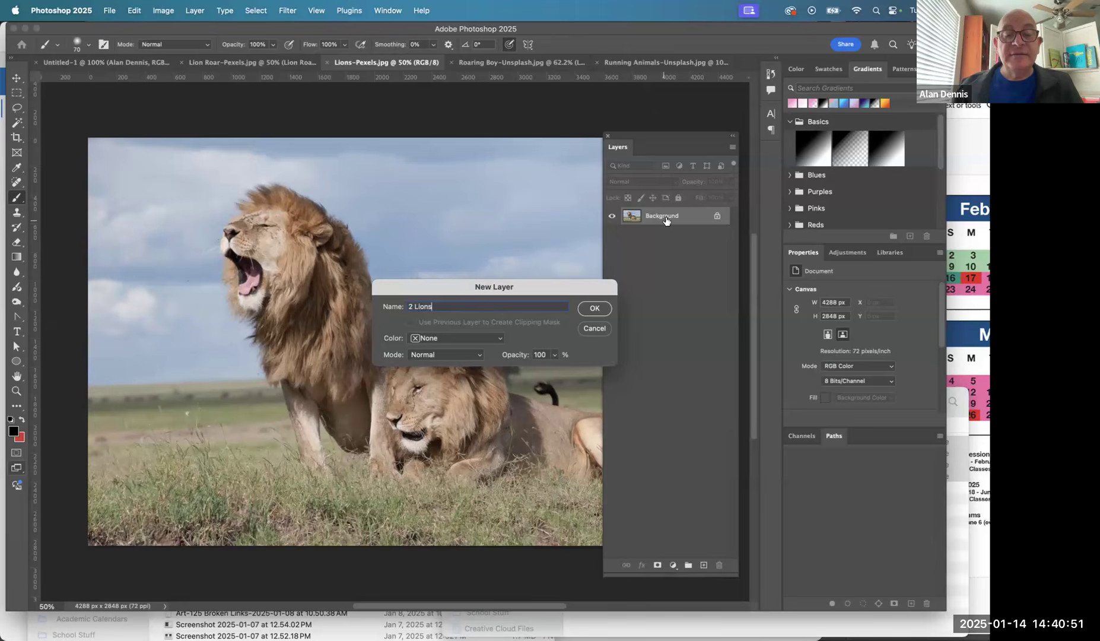
left_click(589, 309)
Step: Copy the 2 Lions layer into the Roaring Boy document and place it between the Boy and White layers
left_click_drag(629, 219, 462, 177)
left_click_drag(361, 403, 393, 303)
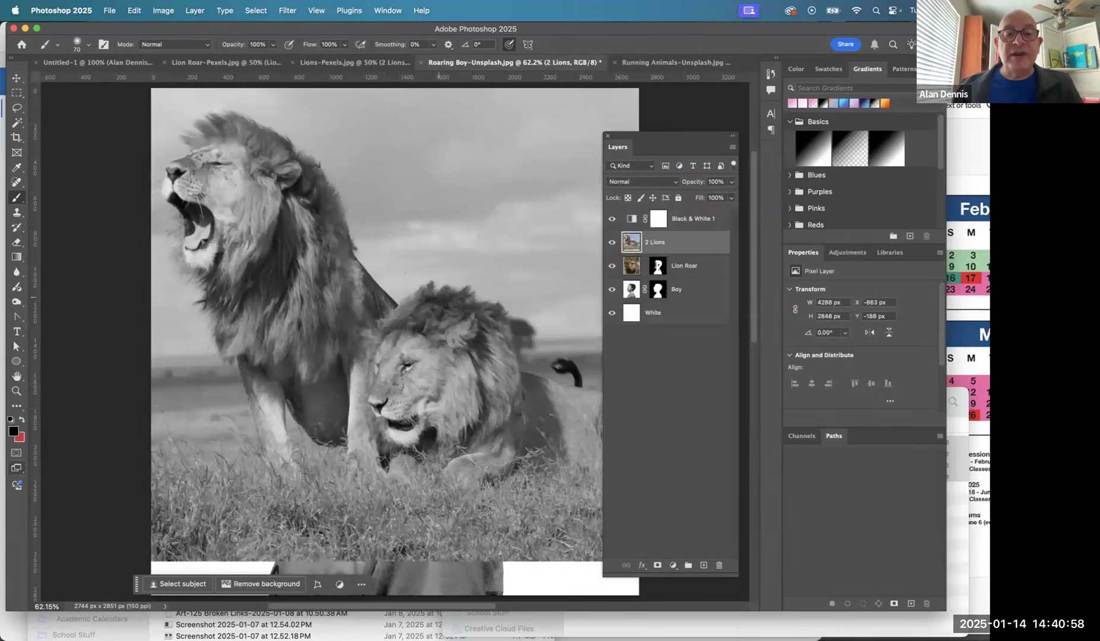
left_click(610, 219)
left_click(610, 220)
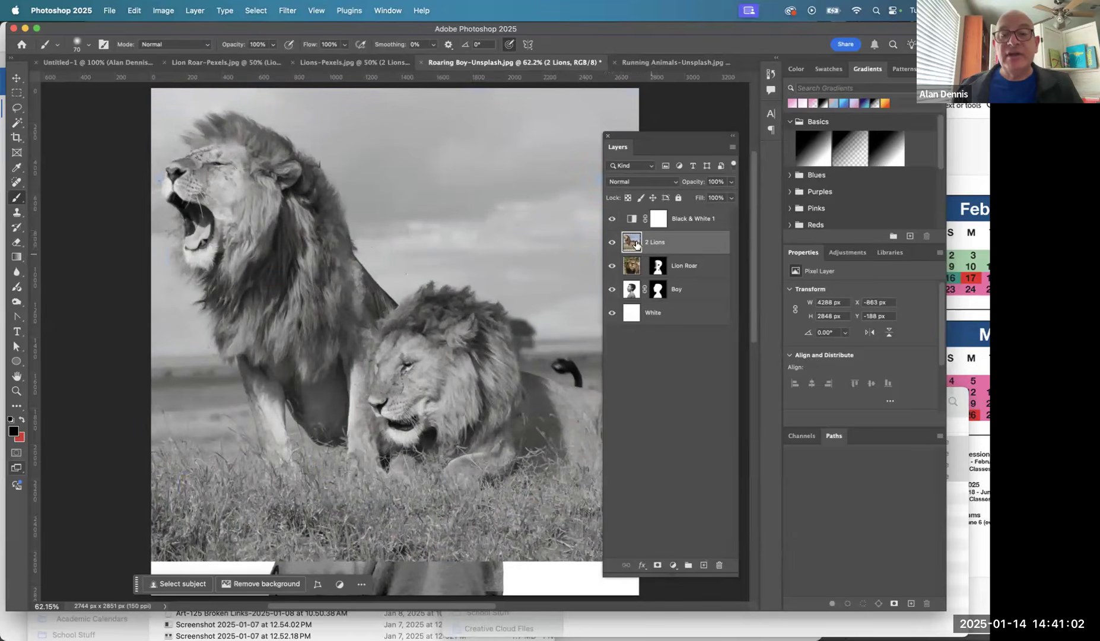
left_click_drag(631, 248, 643, 302)
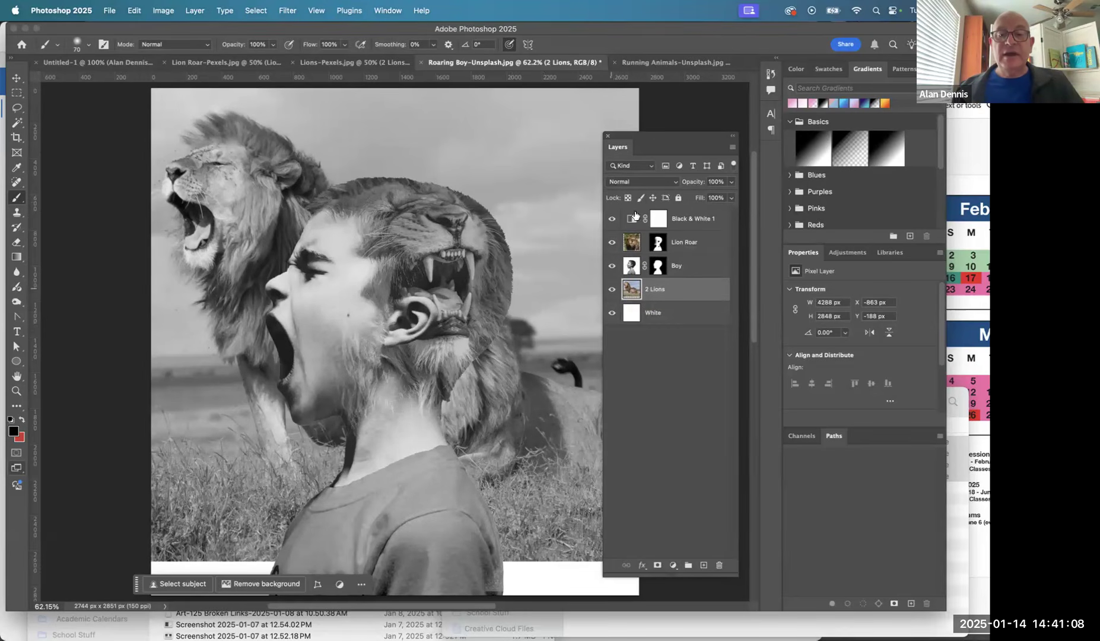
mouse_move(632, 279)
left_mouse_down()
mouse_move(623, 266)
mouse_move(629, 299)
left_mouse_up()
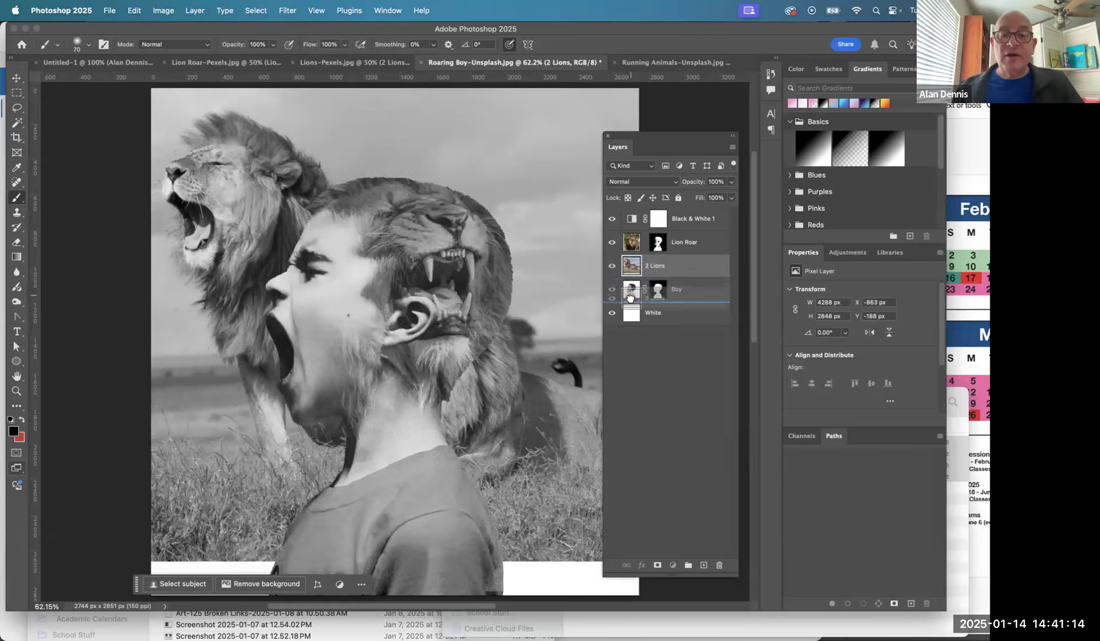
Step: Look at the sample composite in Chrome and, back in Photoshop, nudge the 2 Lions image to about Y -193 px
key("super+Tab")
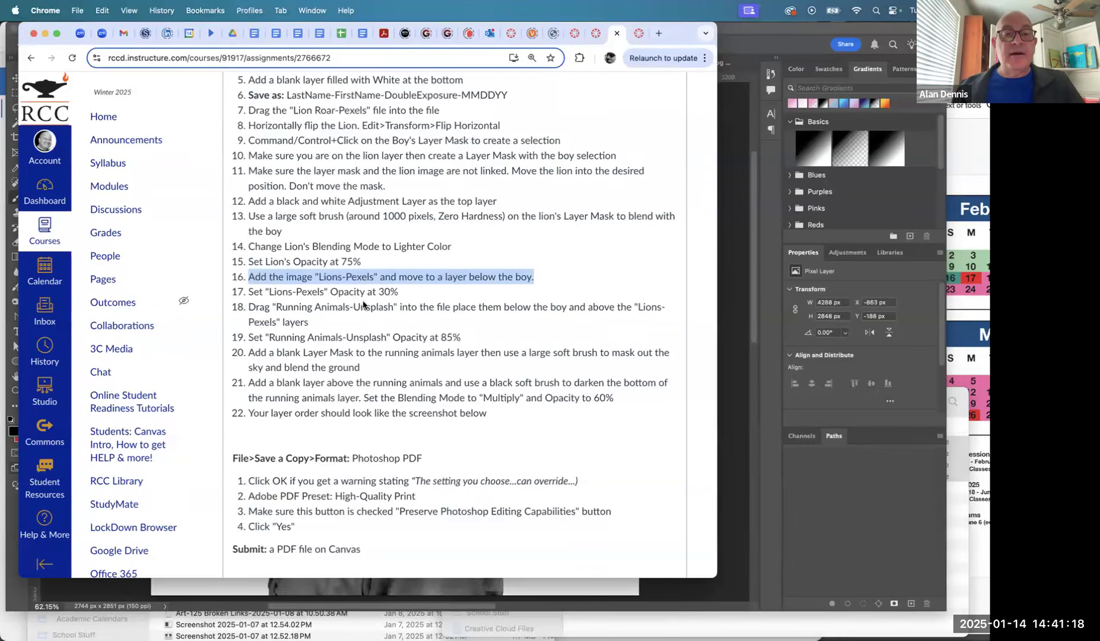
scroll(363, 304, "up", 15)
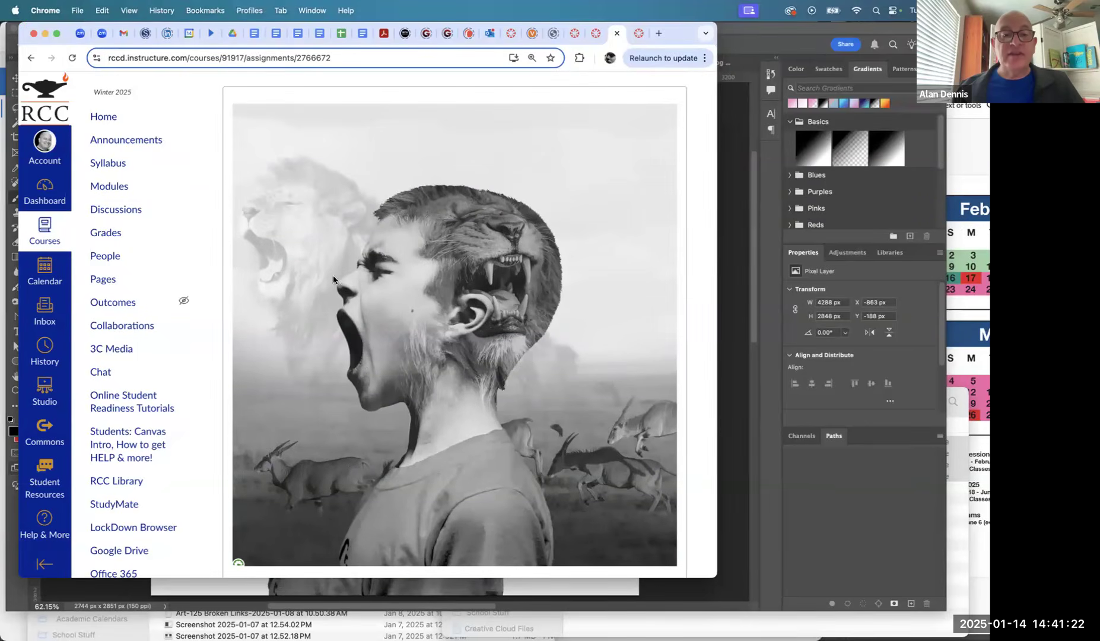
key("super+Tab")
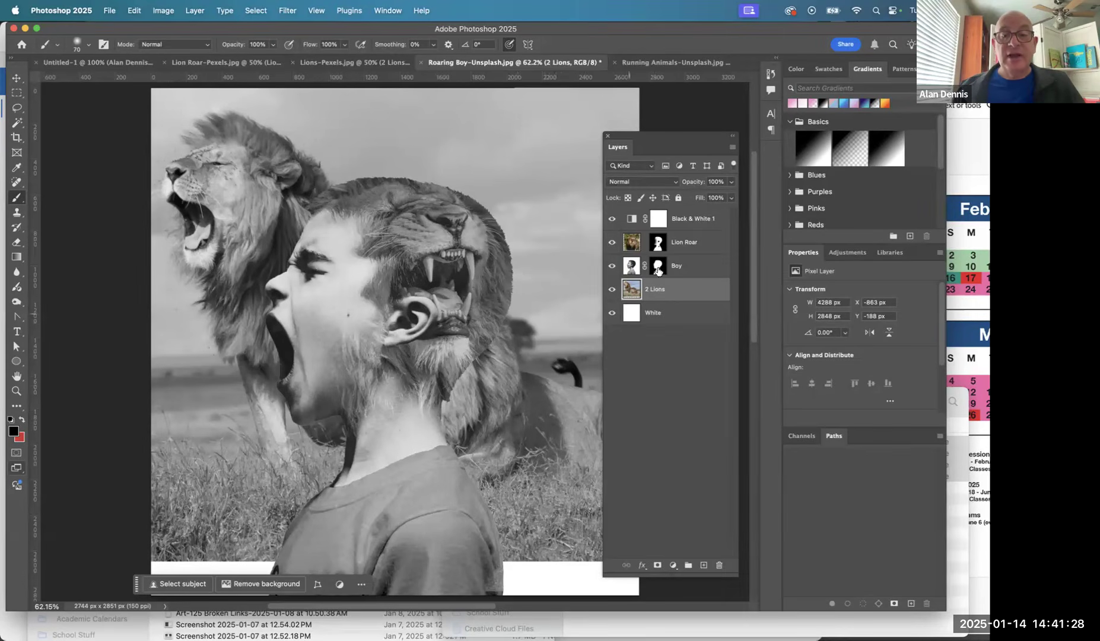
key("v")
mouse_move(583, 407)
left_mouse_down()
mouse_move(568, 342)
mouse_move(520, 376)
mouse_move(548, 389)
mouse_move(529, 372)
left_mouse_up()
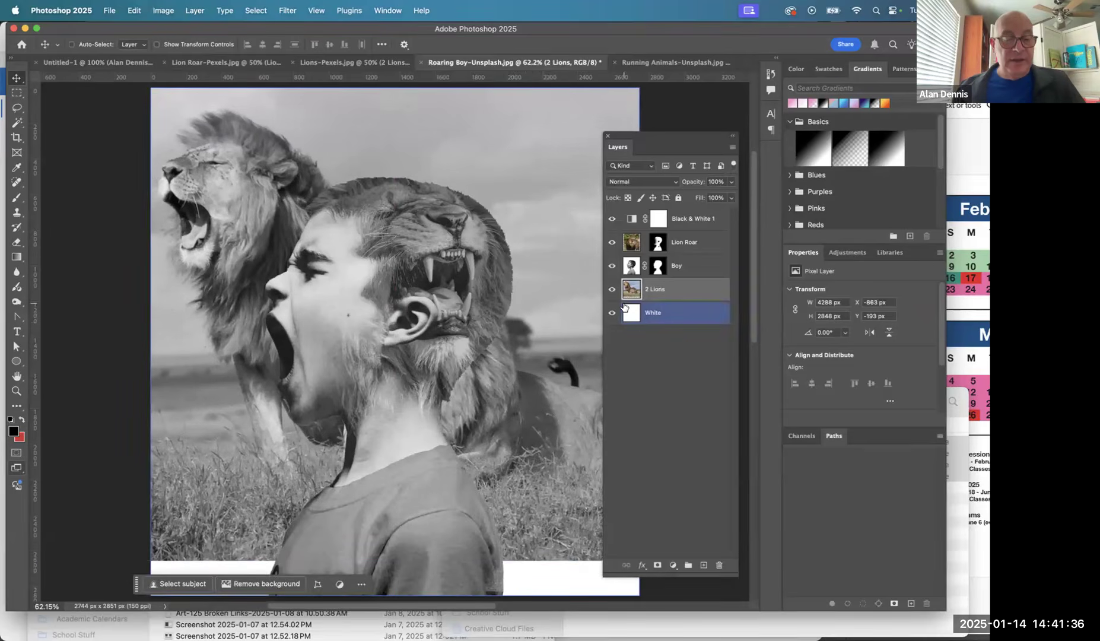
Step: Check instruction 17 in Chrome and, back in Photoshop, set the 2 Lions layer's opacity to 30%
key("super+Tab")
scroll(574, 321, "down", 10)
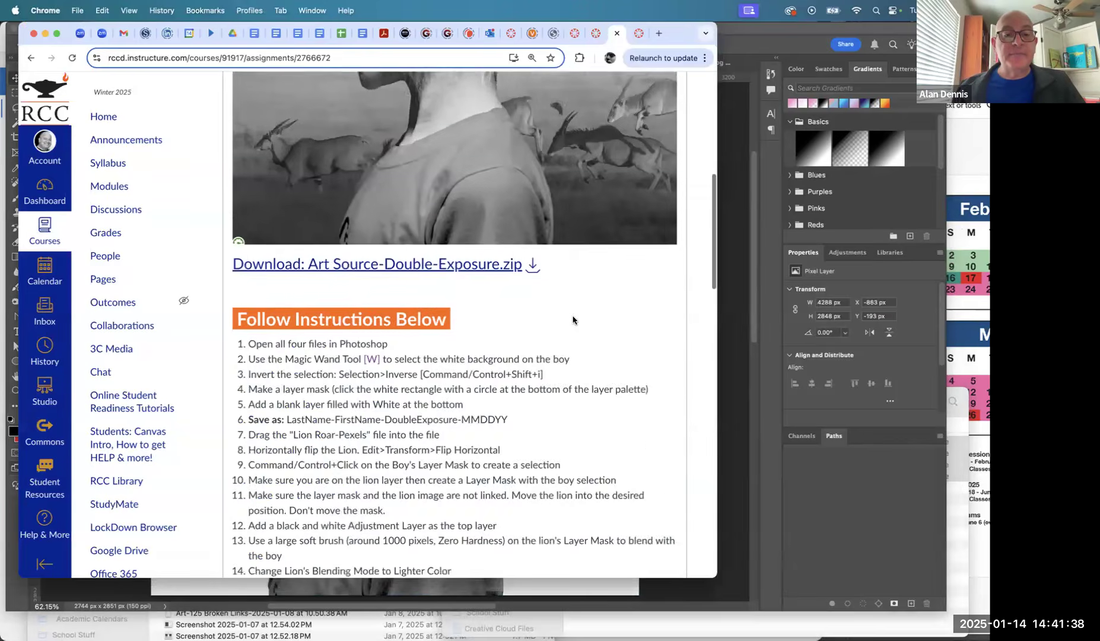
triple_click(339, 365)
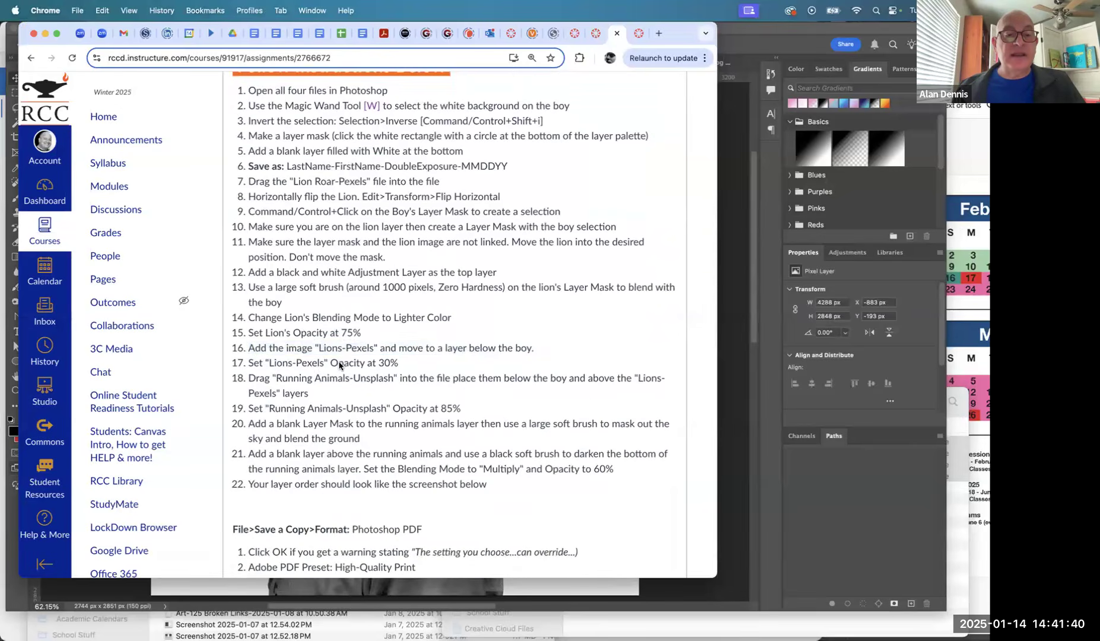
key("super+Tab")
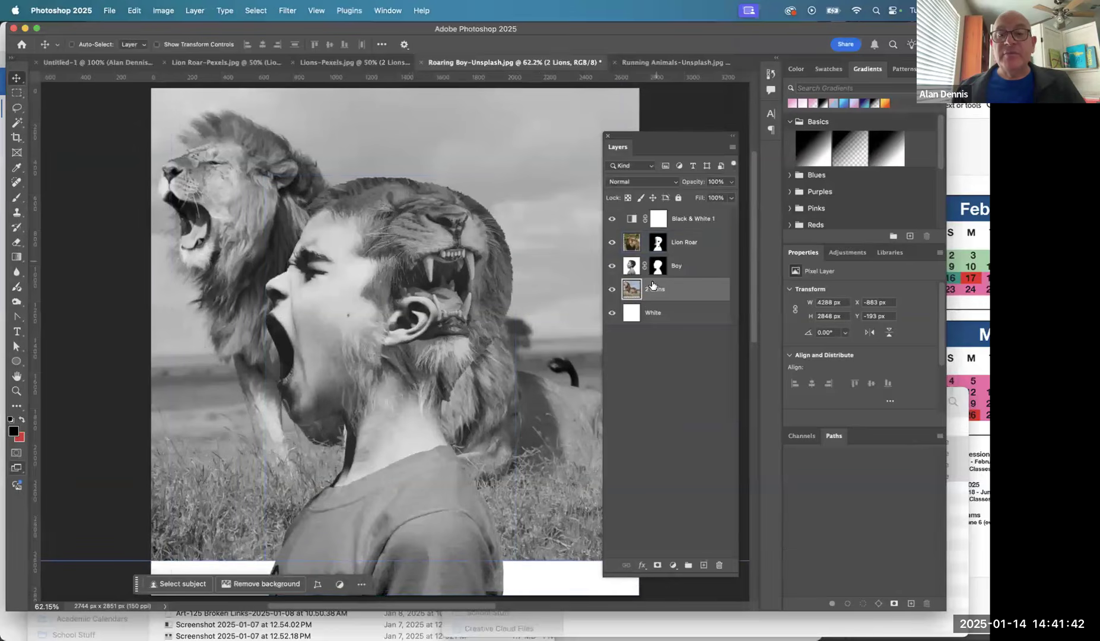
left_click(732, 183)
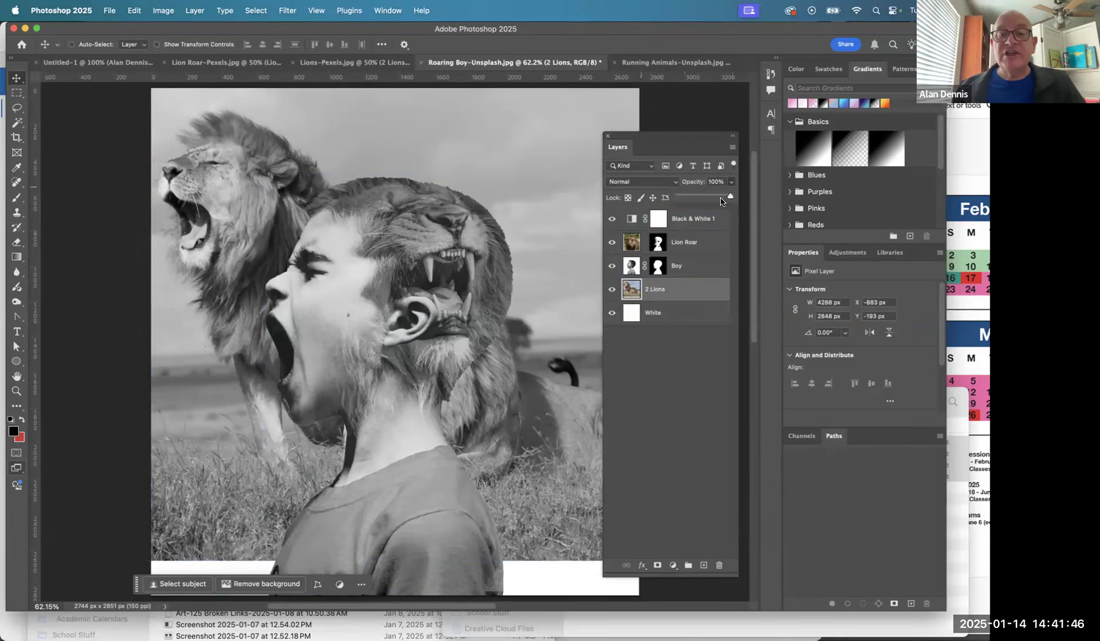
double_click(714, 183)
type("3")
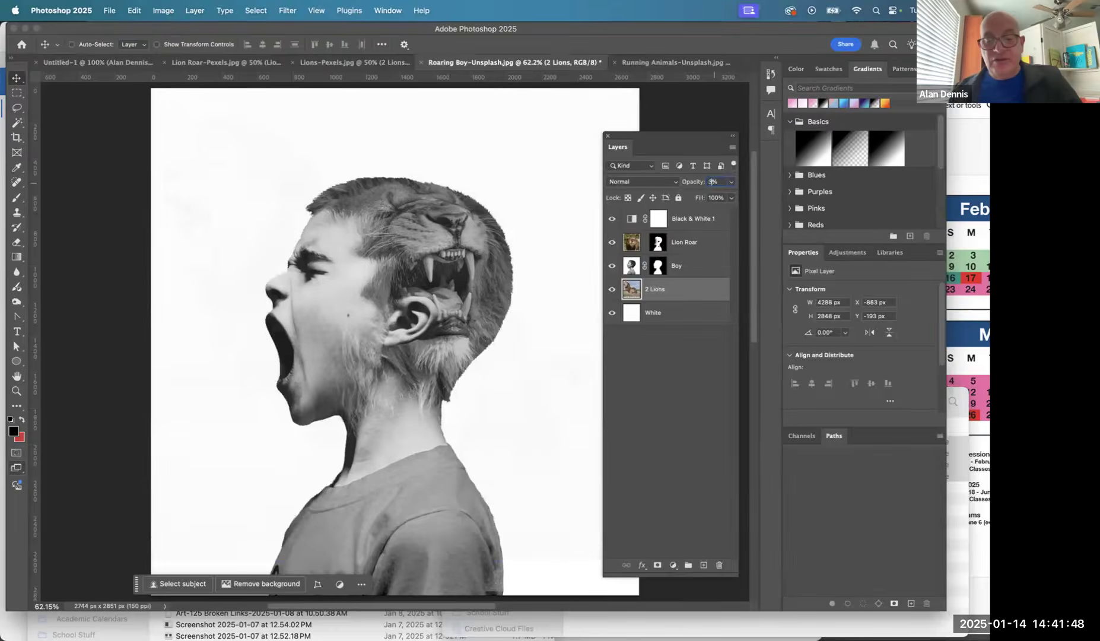
type("0")
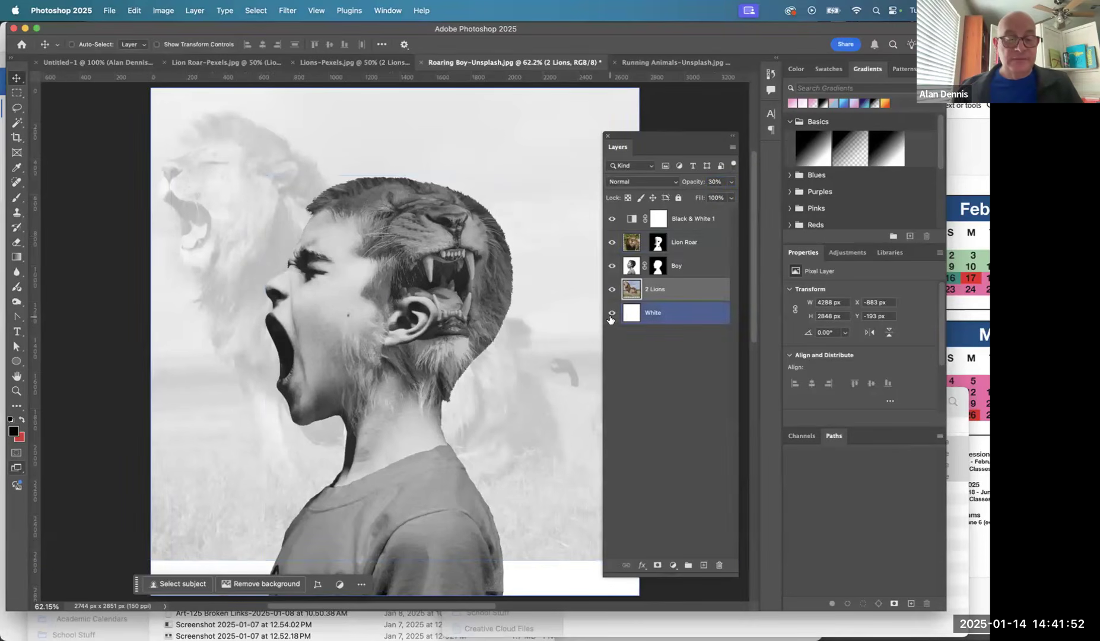
Step: Switch to Chrome, highlight instruction 18 about placing the Running Animals-Unsplash image, and return to Photoshop
key("super+Tab")
scroll(344, 451, "down", 1)
left_click(348, 350)
triple_click(348, 350)
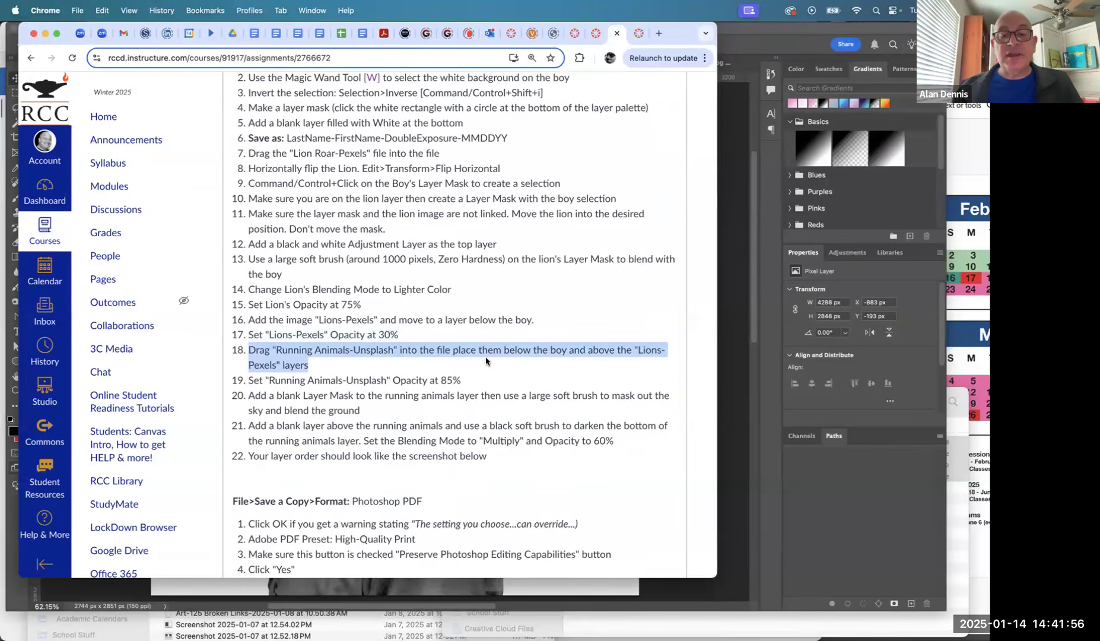
key("super+Tab")
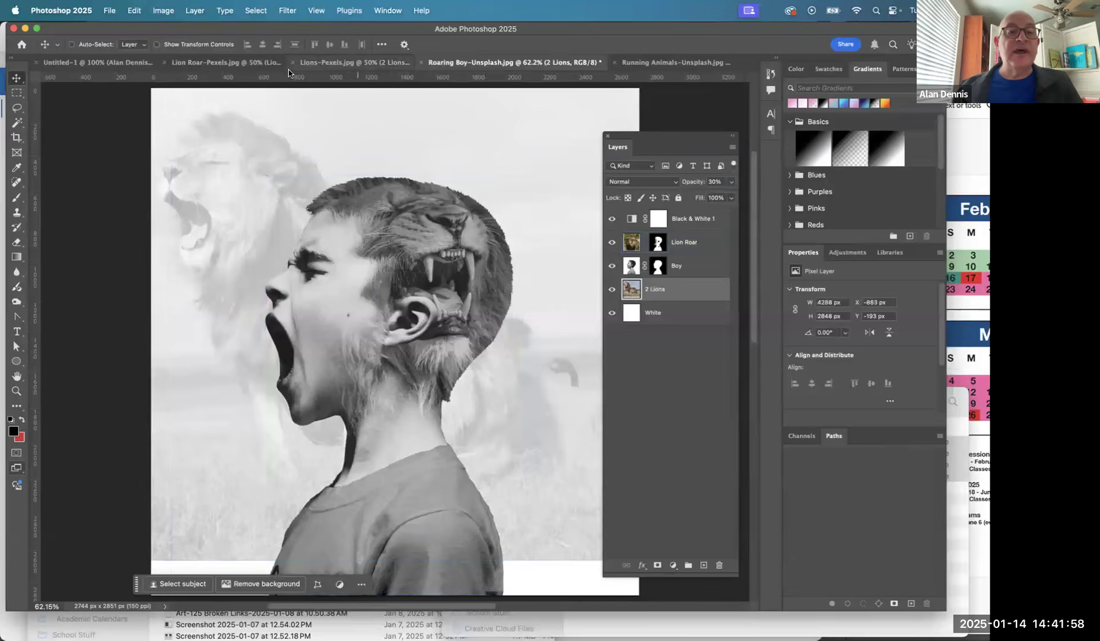
Step: Close the Lion Roar-Pexels document
left_click(231, 63)
key("super+w")
left_click(480, 261)
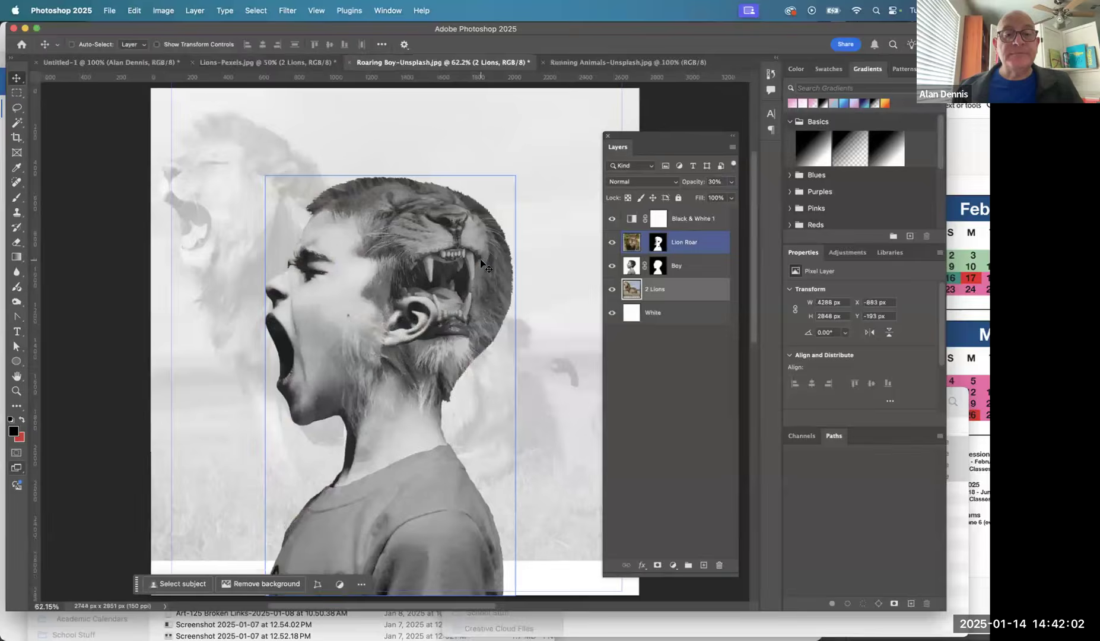
Step: In the Running Animals-Unsplash document, convert the background into a regular layer named Running Animals
left_click(581, 63)
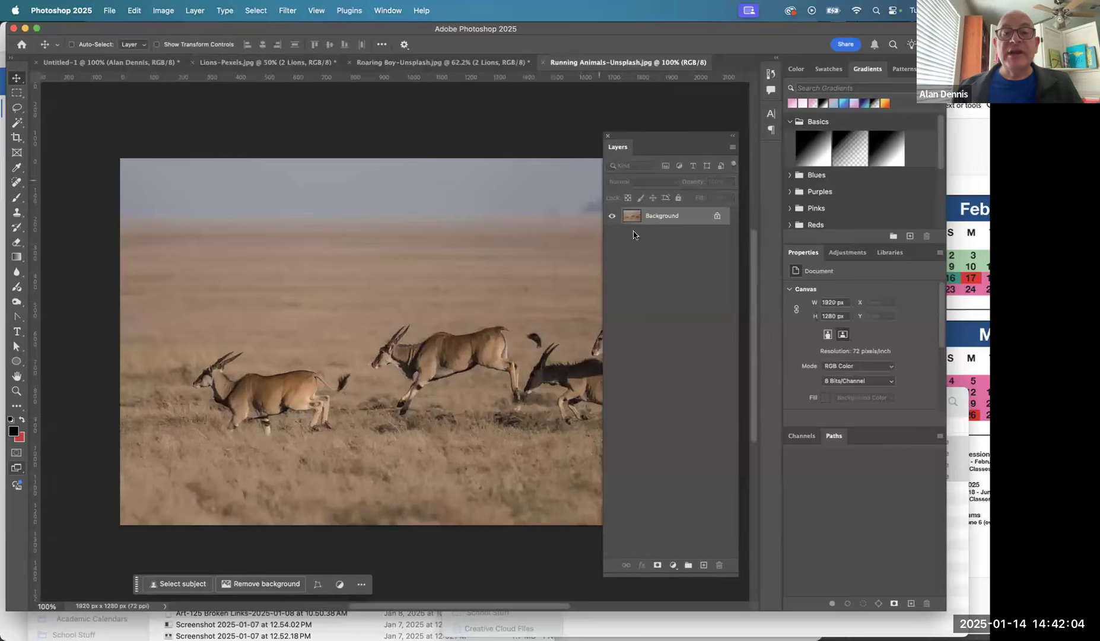
double_click(657, 217)
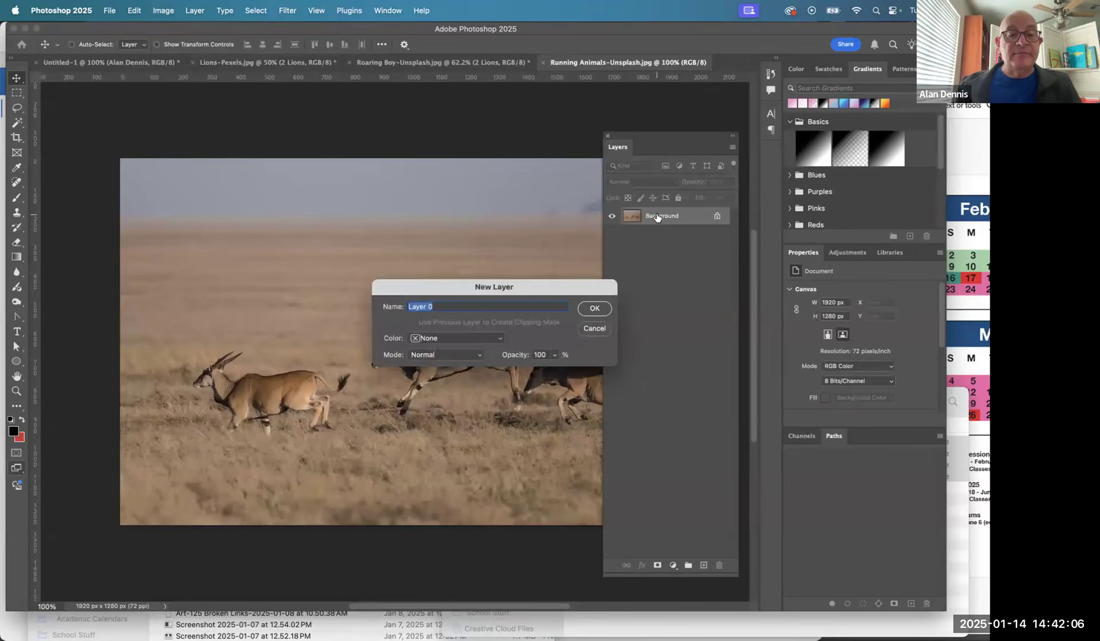
type("Ru")
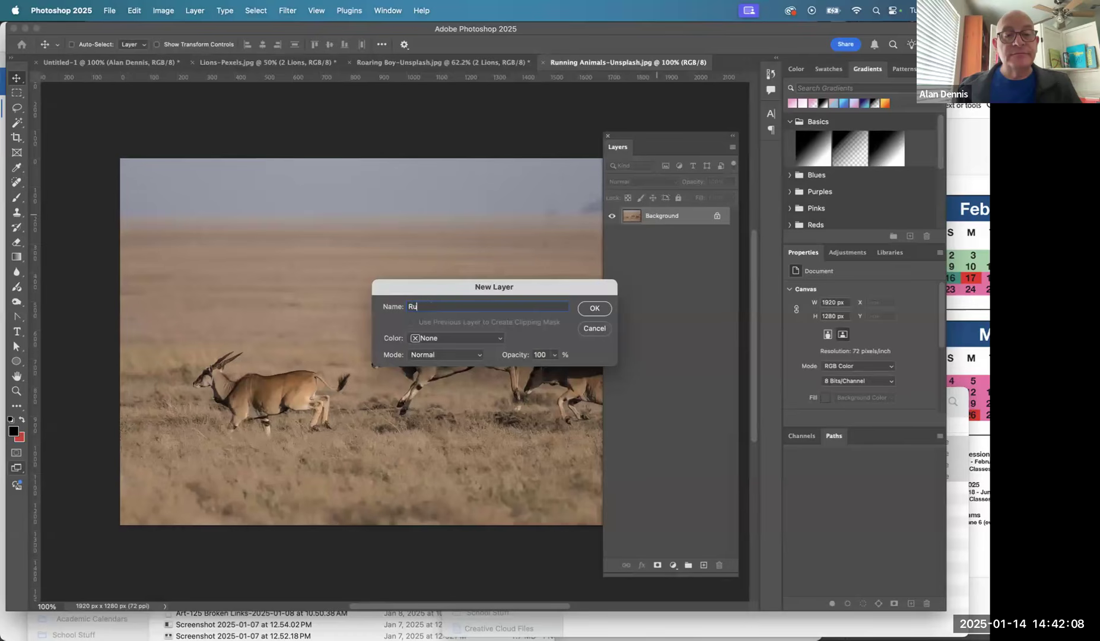
type("nning Animals")
left_click(594, 309)
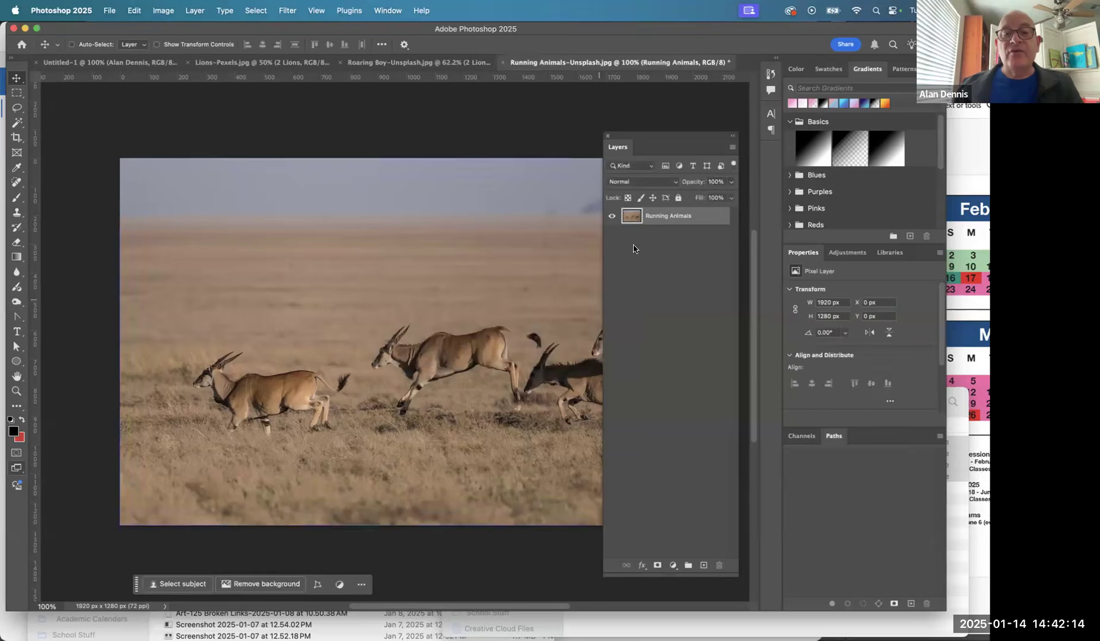
Step: Bring Running Animals into the Roaring Boy-Unsplash document, order it just below 2 Lions, and move it to about X 625, Y 1037 px
left_click_drag(438, 83, 426, 298)
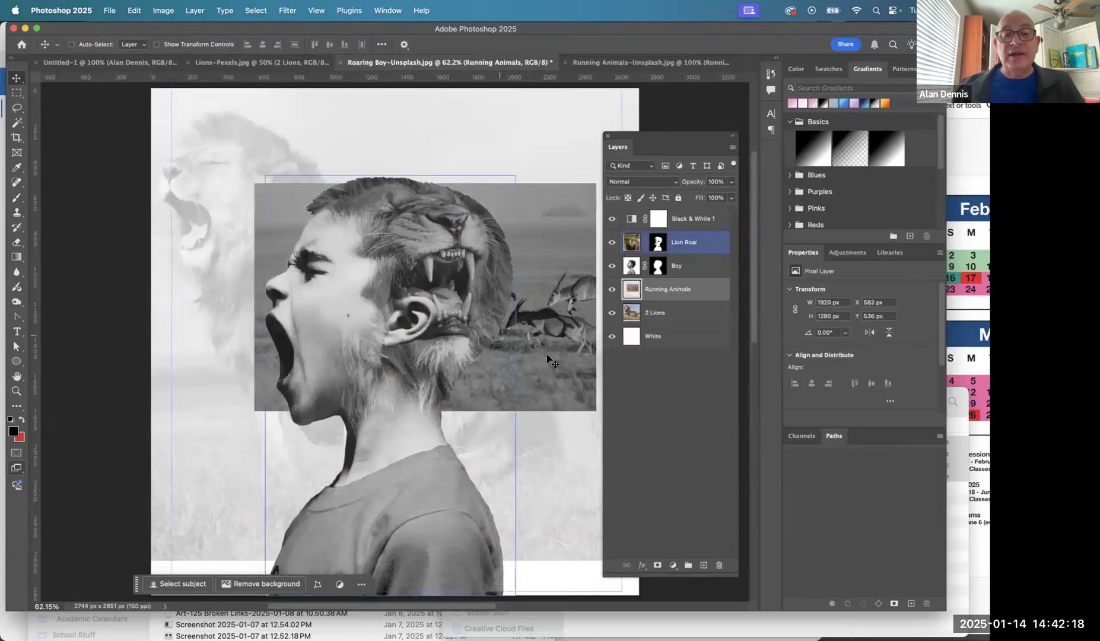
left_click_drag(634, 305, 637, 321)
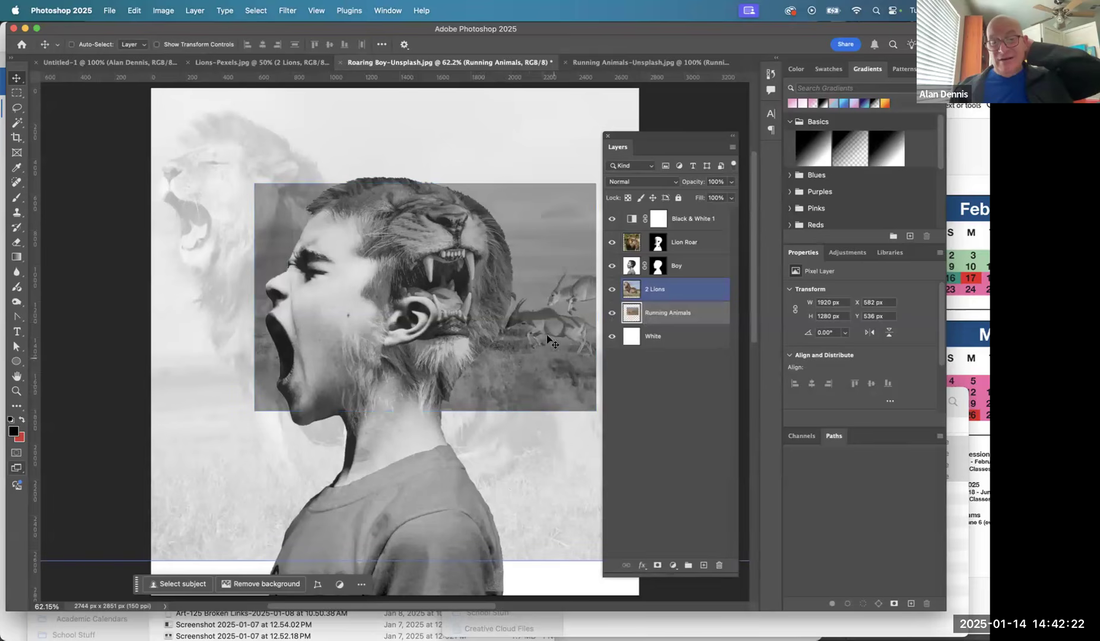
left_click_drag(544, 336, 554, 425)
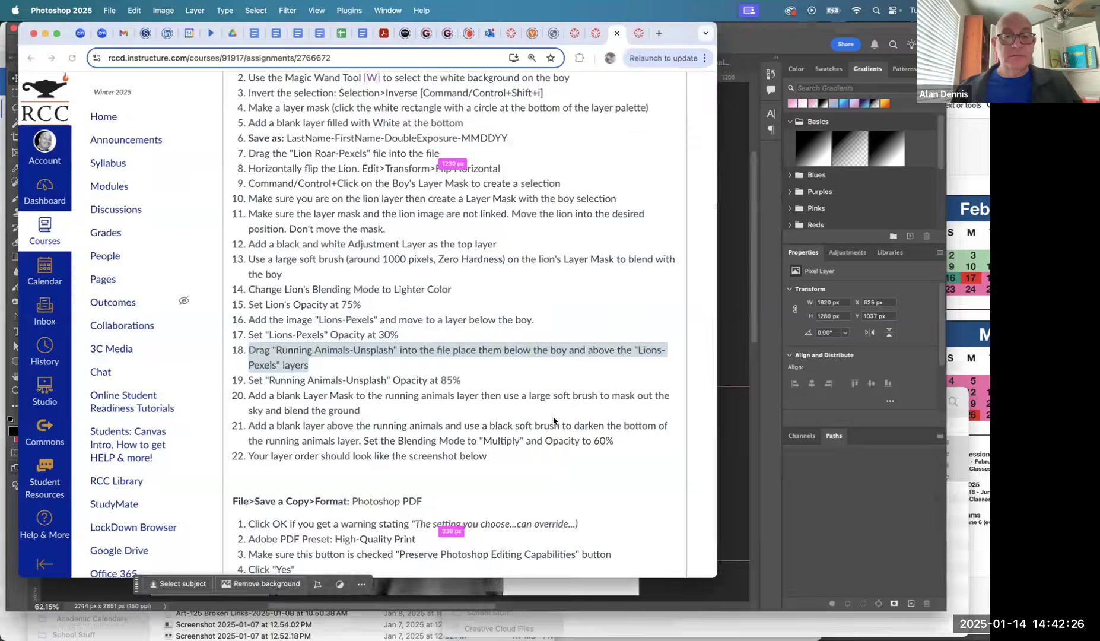
Step: Compare the composite with the sample image in Chrome and highlight instruction 19 about setting Running Animals-Unsplash to 85% opacity
key("super+Tab")
scroll(494, 408, "up", 5)
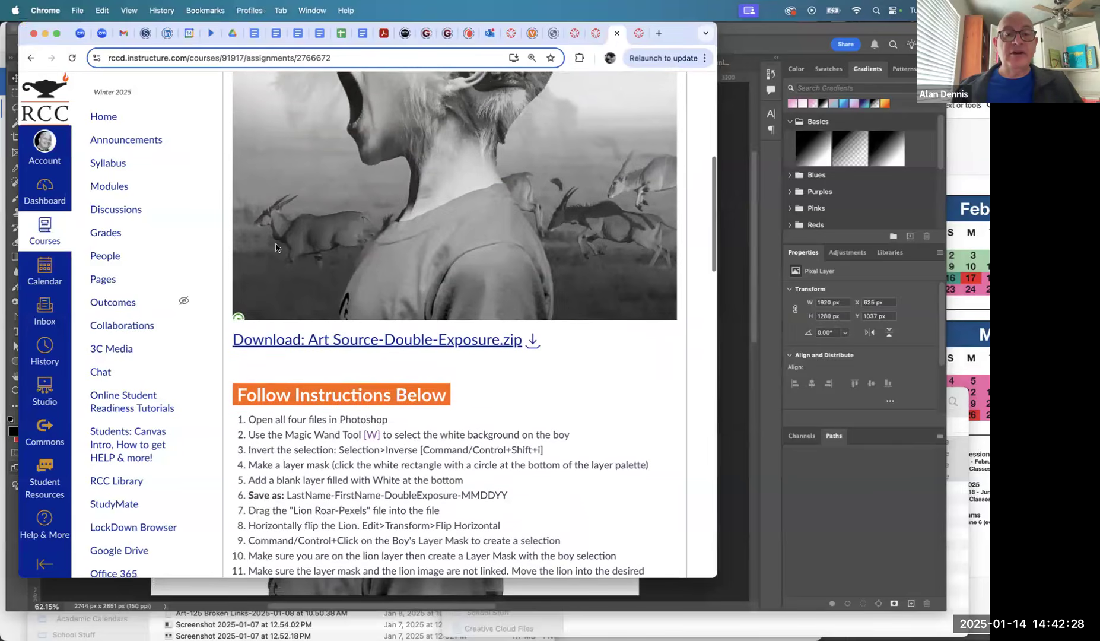
key("super+Tab")
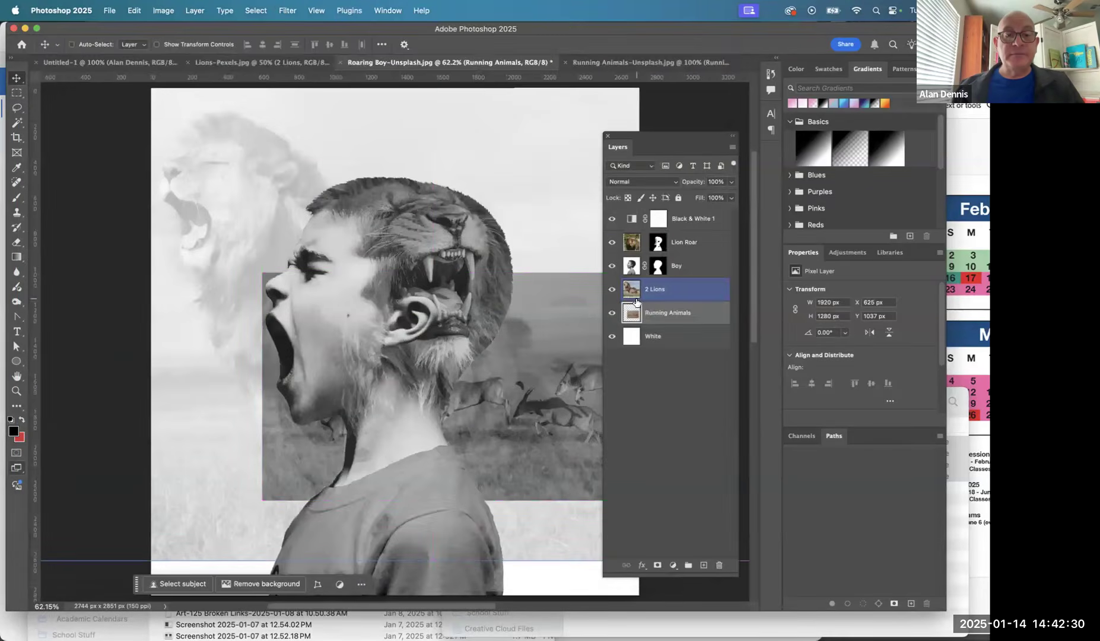
key("super+Tab")
scroll(635, 301, "down", 7)
scroll(630, 299, "down", 4)
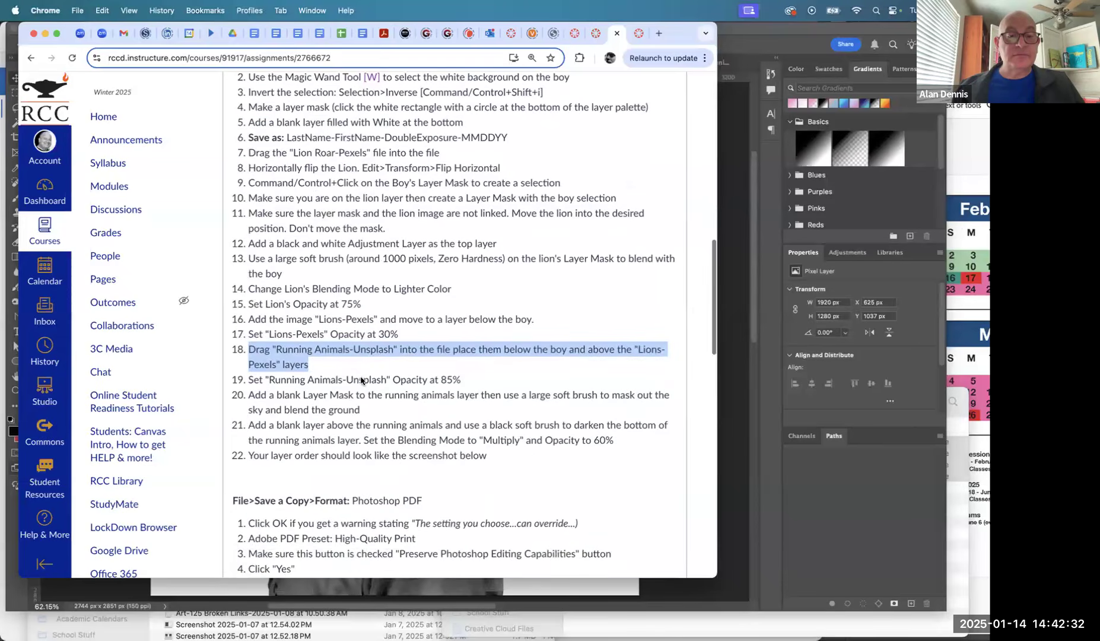
double_click(363, 379)
triple_click(363, 378)
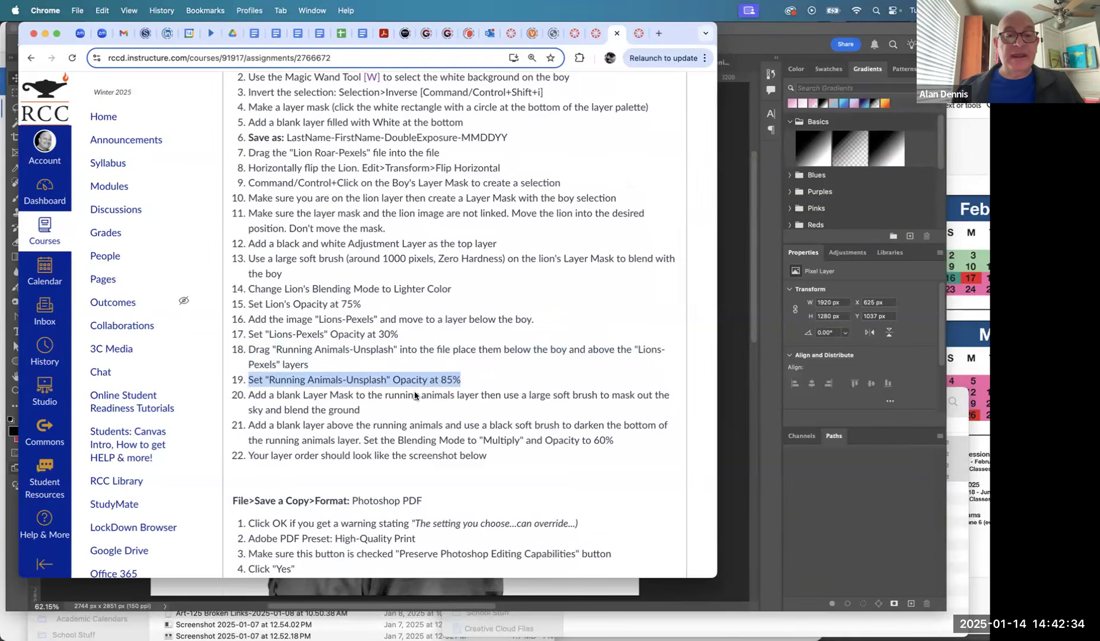
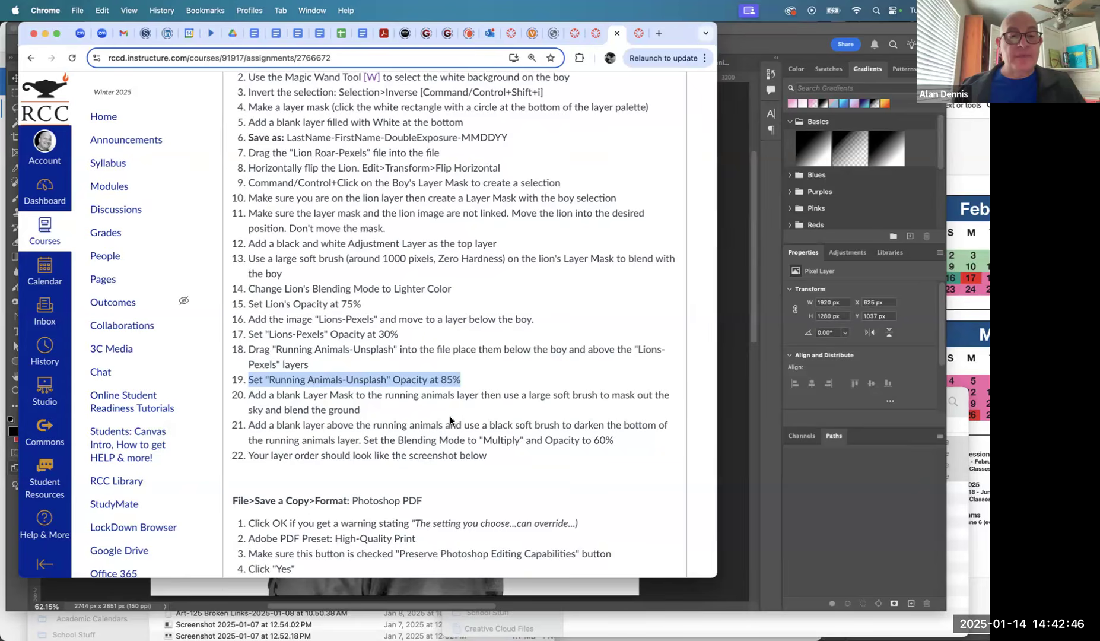
Step: Open the Double Exposure Image assignment for editing and enlarge its text editor to show instructions 16 through 22
scroll(570, 218, "up", 15)
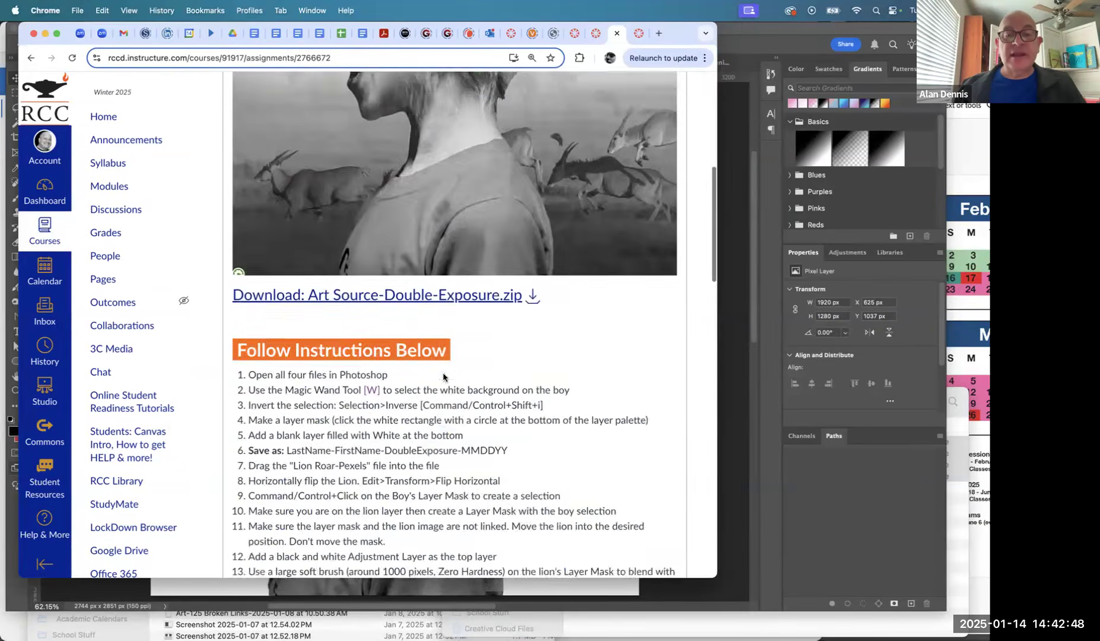
left_click(634, 176)
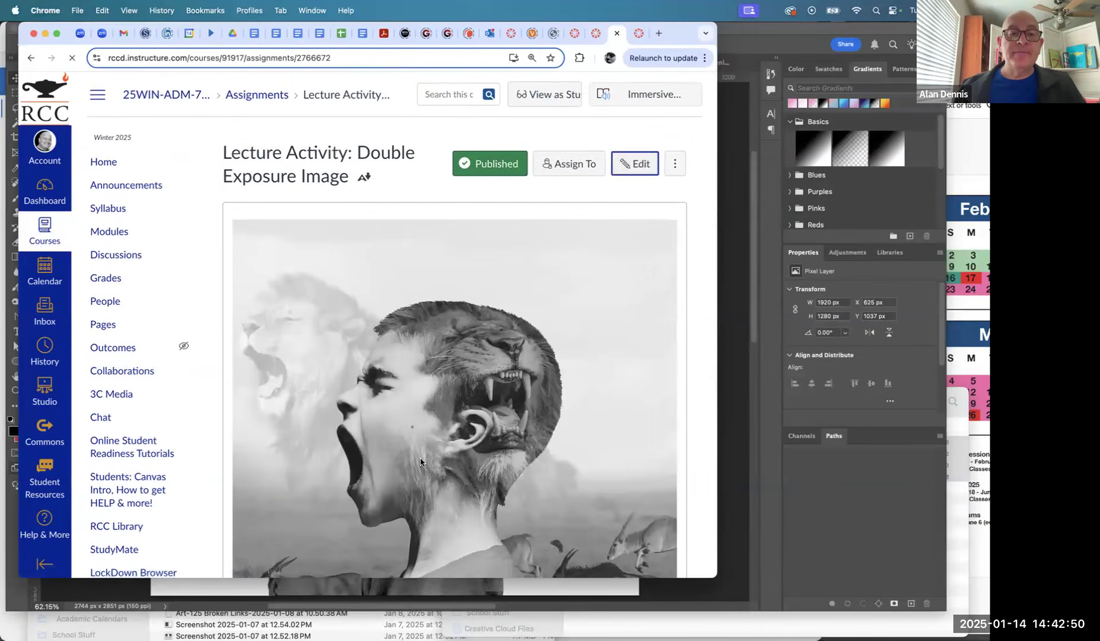
scroll(420, 460, "down", 15)
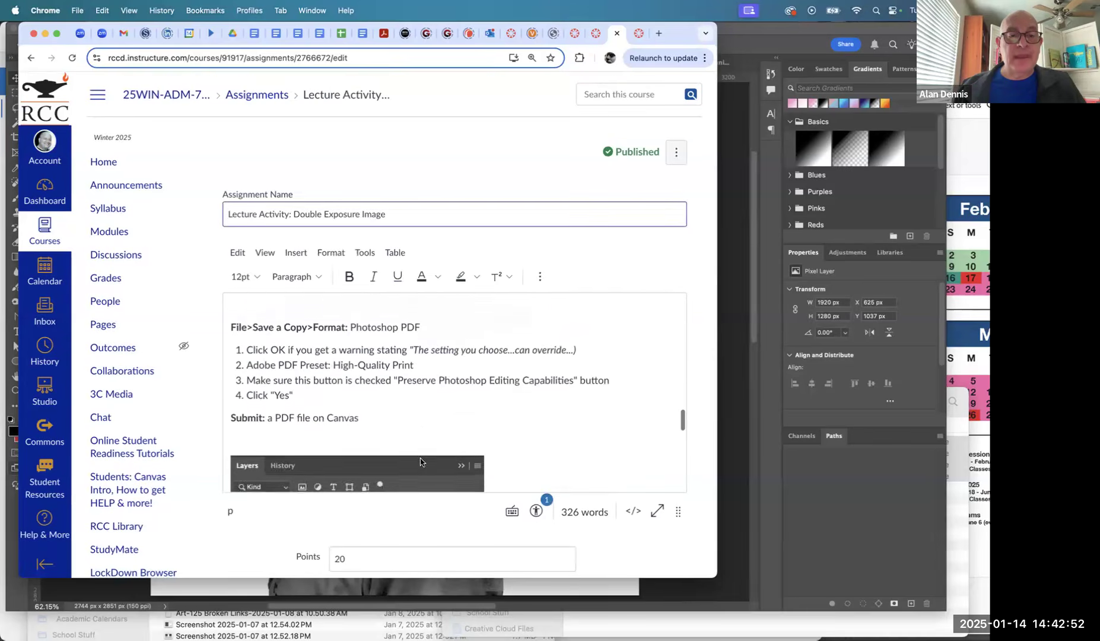
scroll(420, 462, "up", 6)
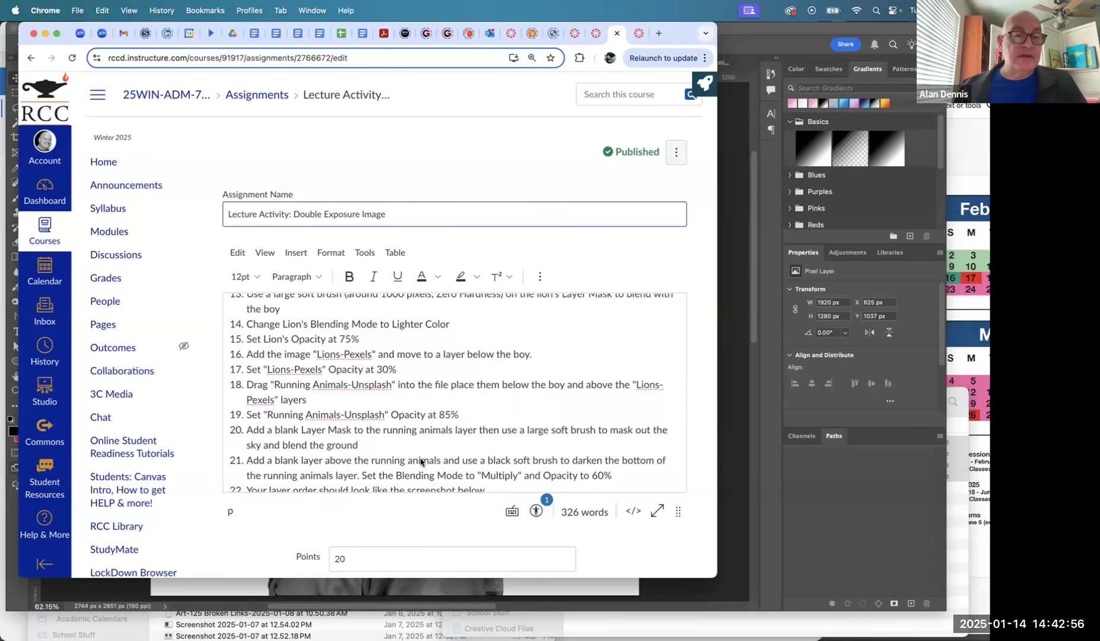
scroll(420, 462, "up", 2)
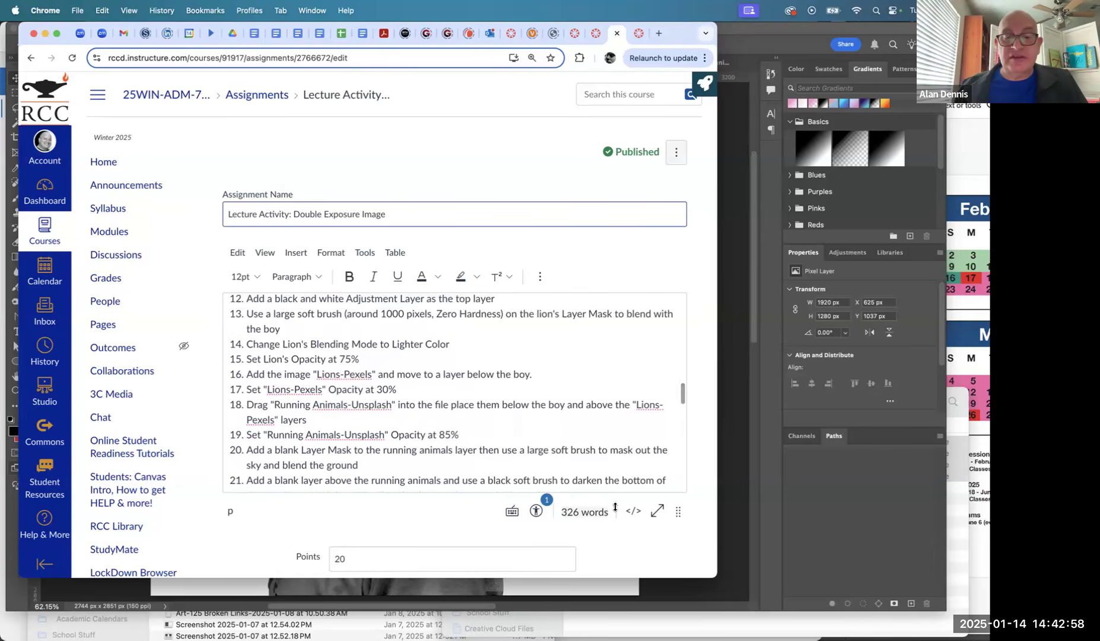
left_click_drag(678, 511, 678, 573)
scroll(570, 472, "down", 4)
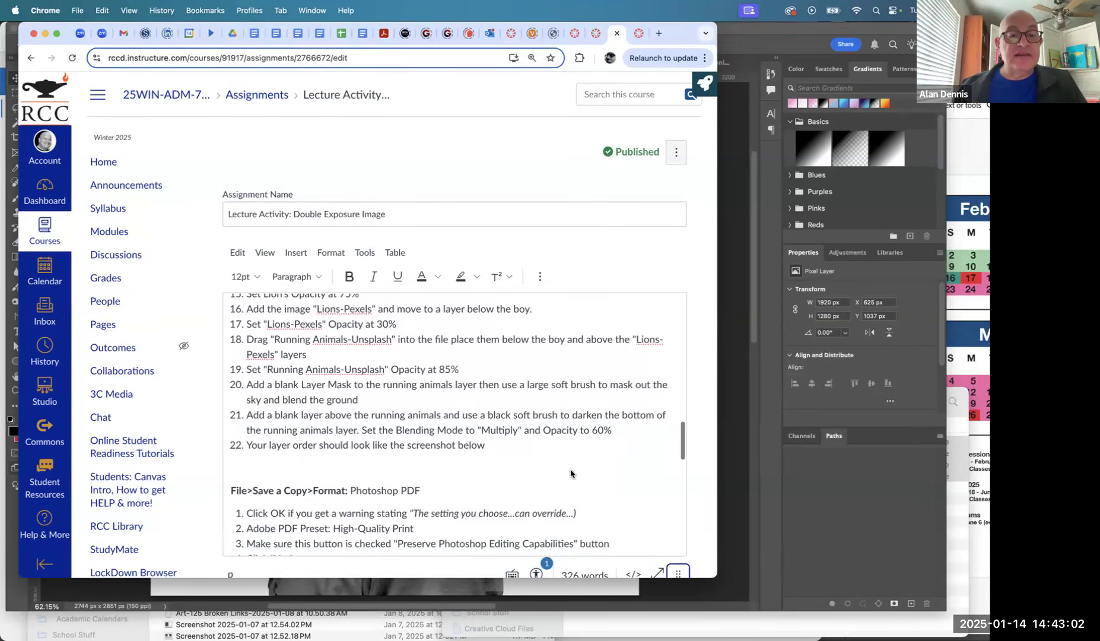
Step: Insert a new instruction after number 18 reading "Scale the animals to match the image above."
left_click(333, 354)
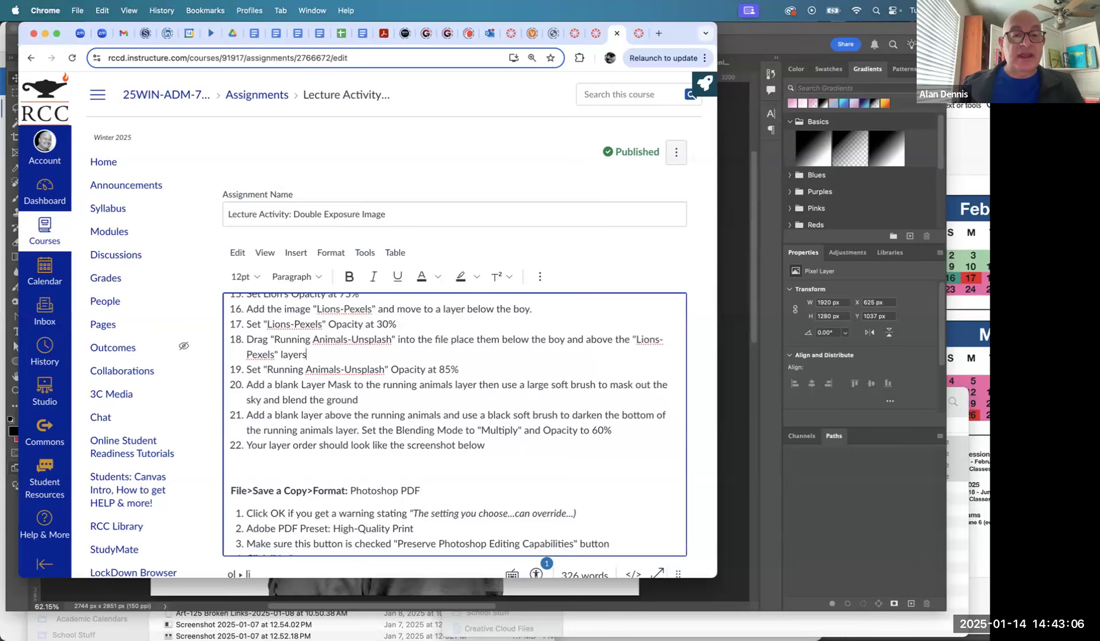
key("Return")
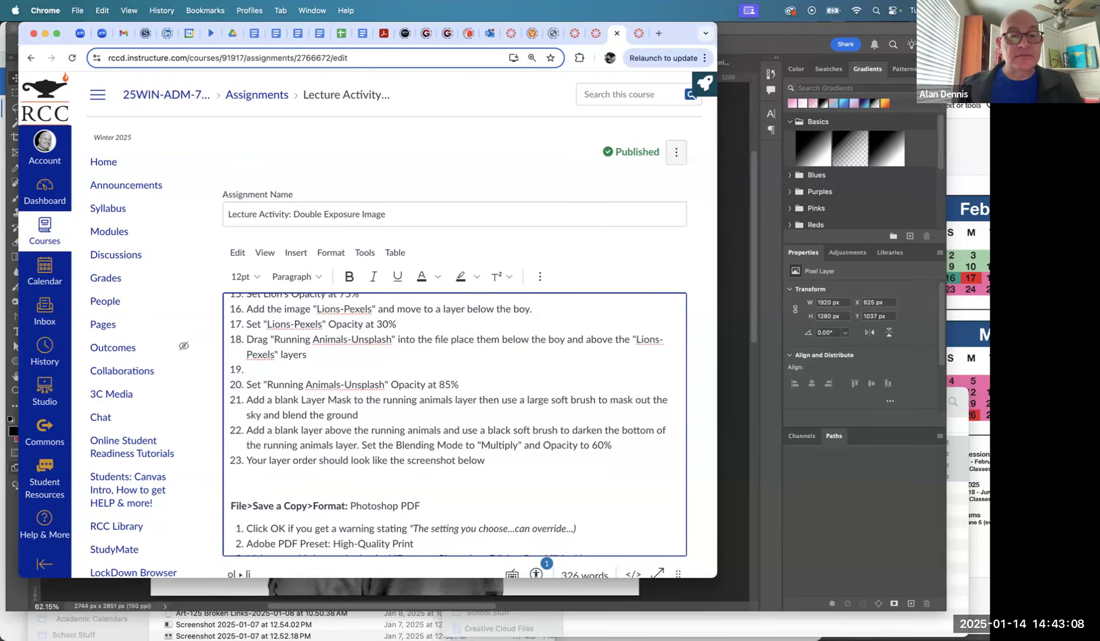
type("Scale the")
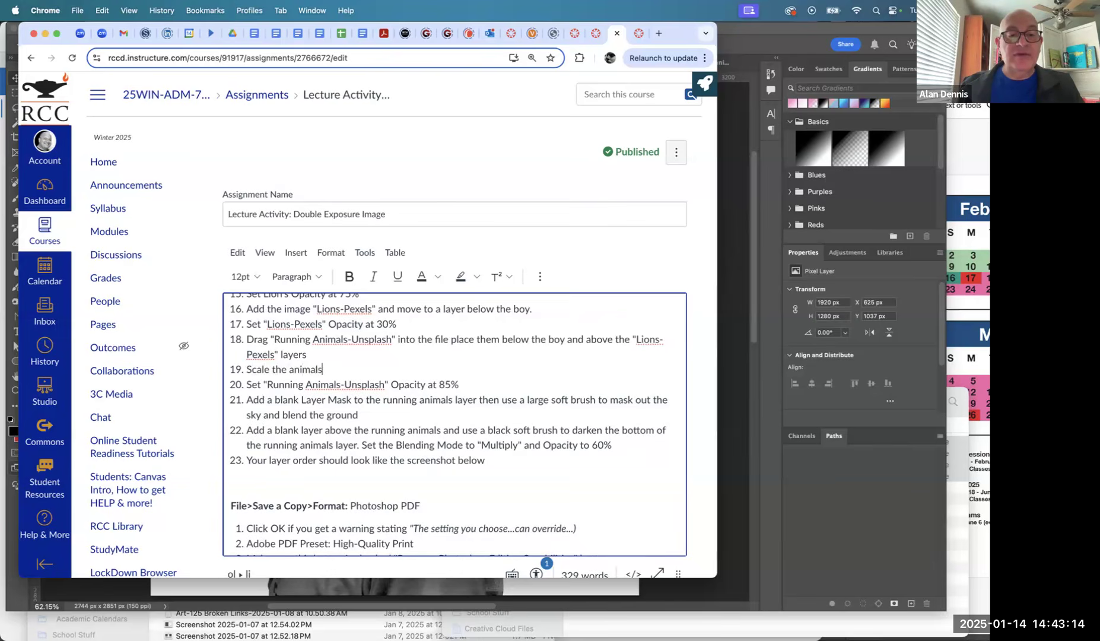
type("animals a")
key("BackSpace")
type("to match the image ")
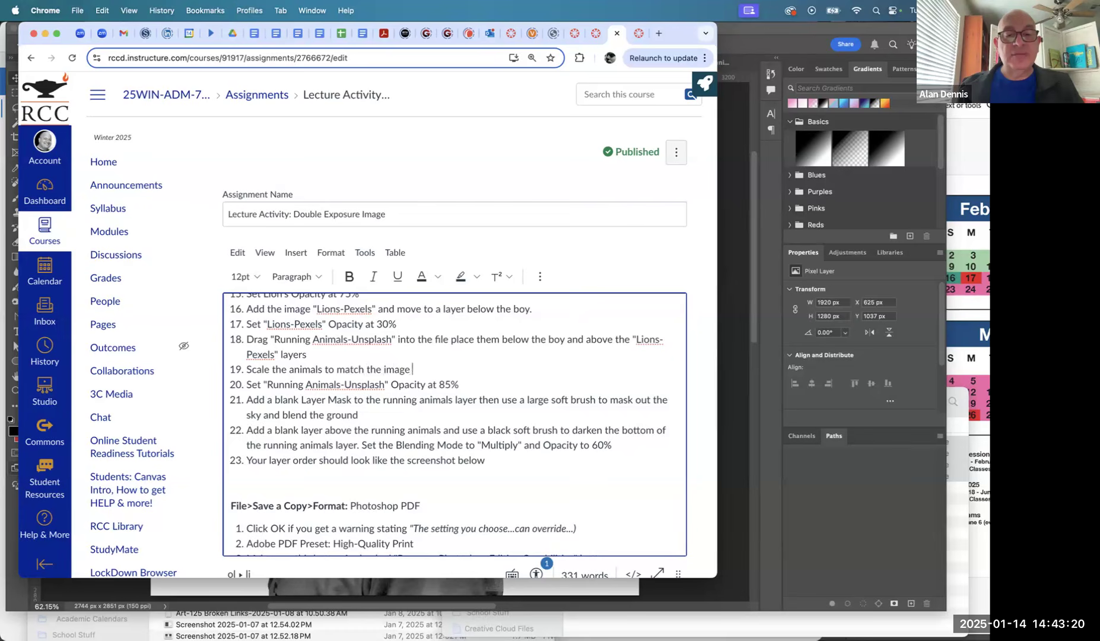
type("above.")
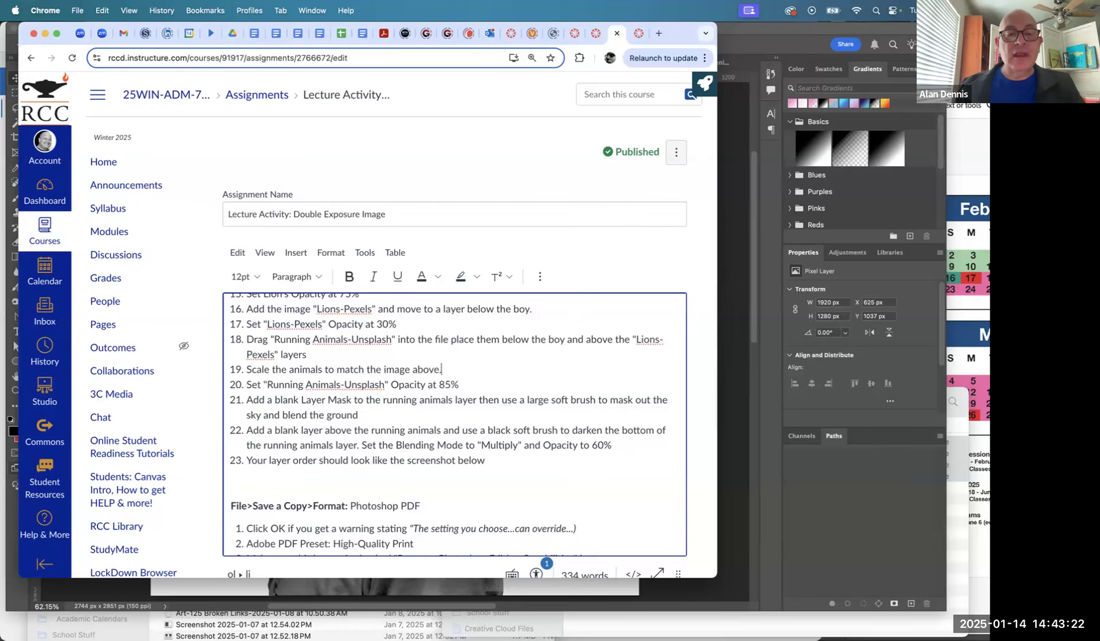
Step: Check the animals in the sample image, return to Photoshop, hide the panels, and move Running Animals down to meet the canvas's right edge
scroll(326, 237, "up", 3)
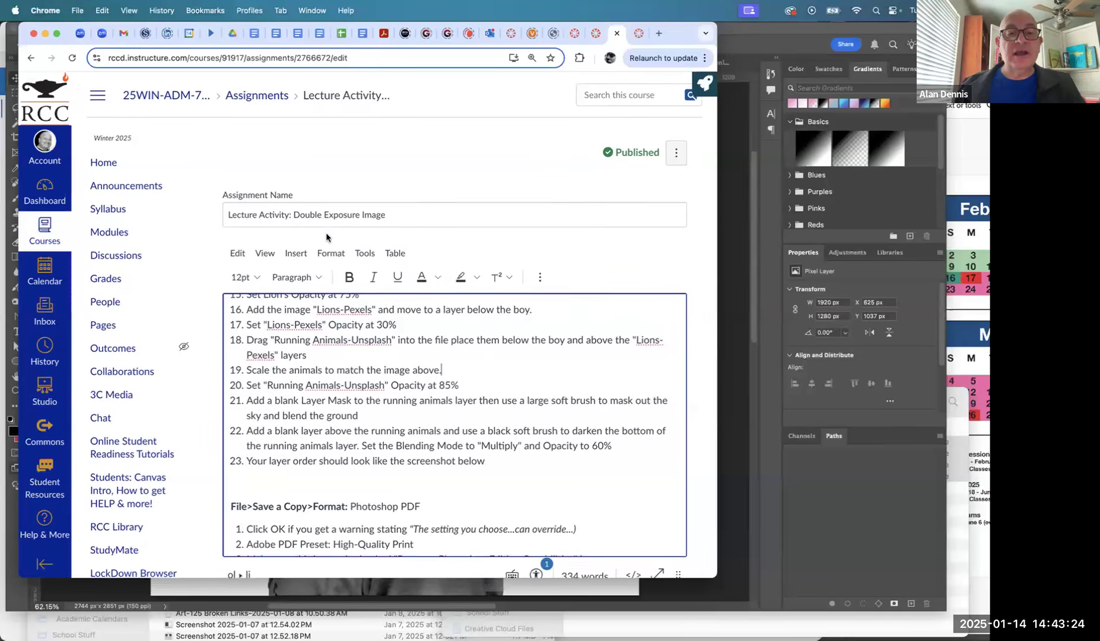
scroll(421, 404, "up", 10)
scroll(421, 408, "down", 5)
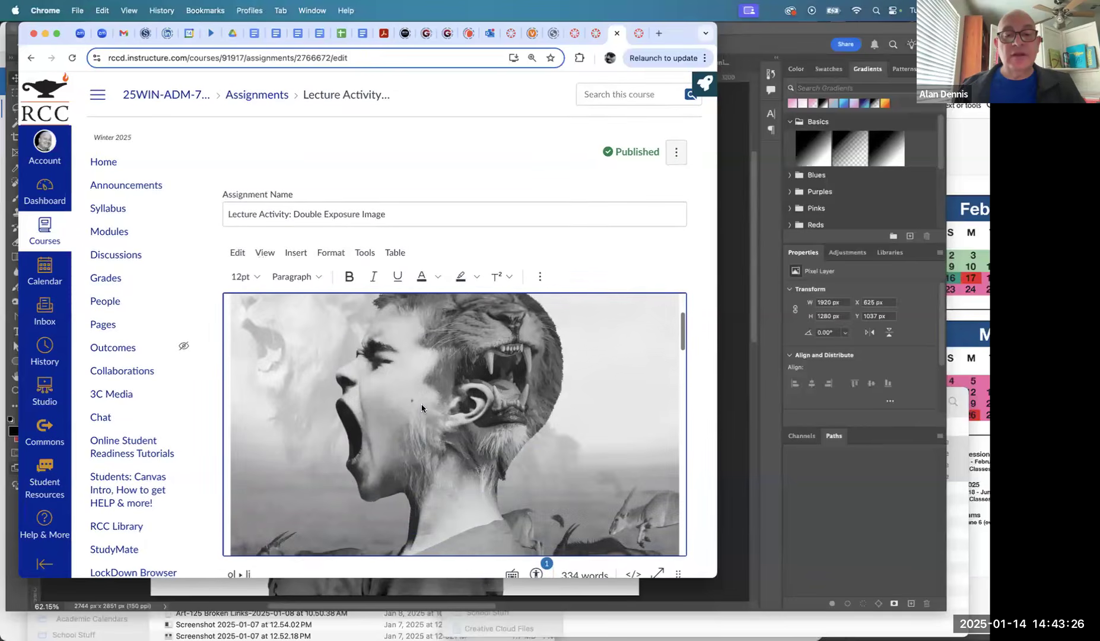
scroll(421, 407, "down", 2)
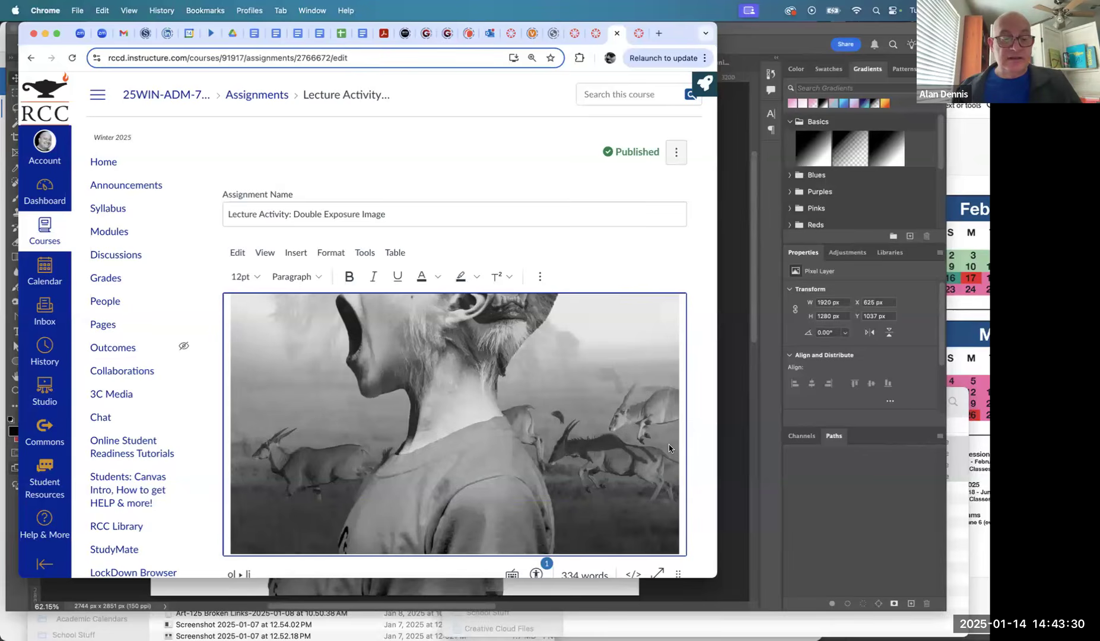
key("super+Tab")
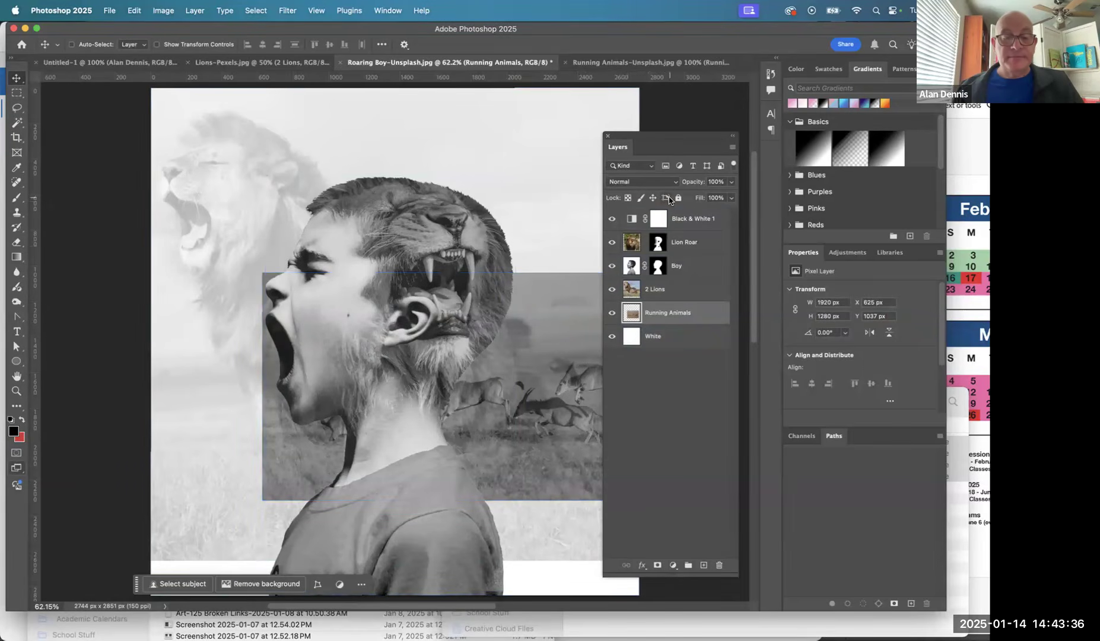
key("Tab")
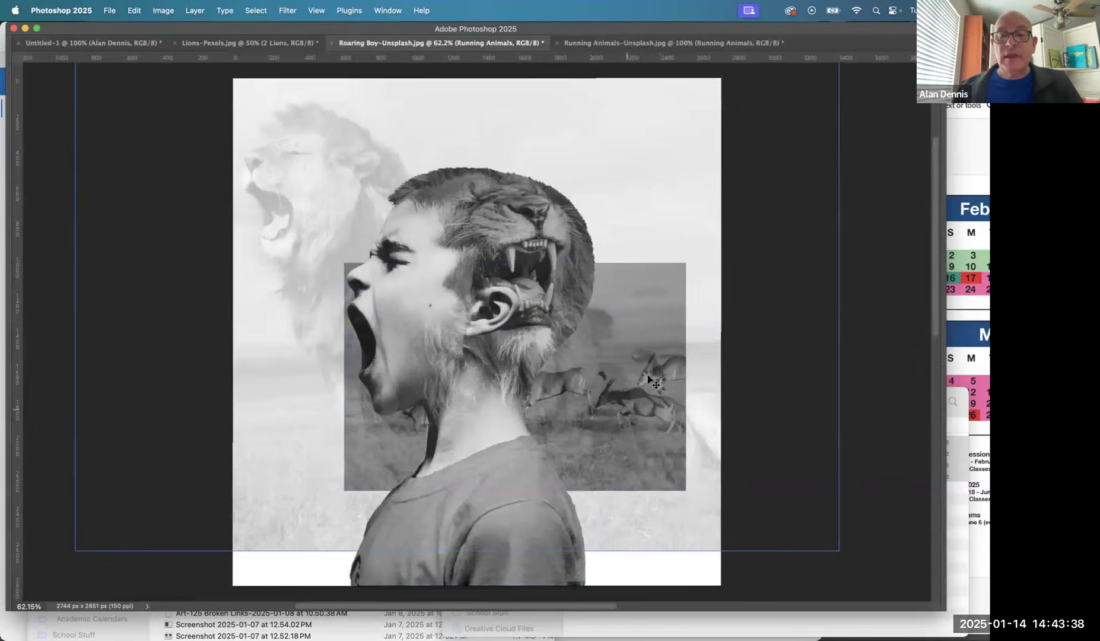
left_click_drag(644, 384, 678, 426)
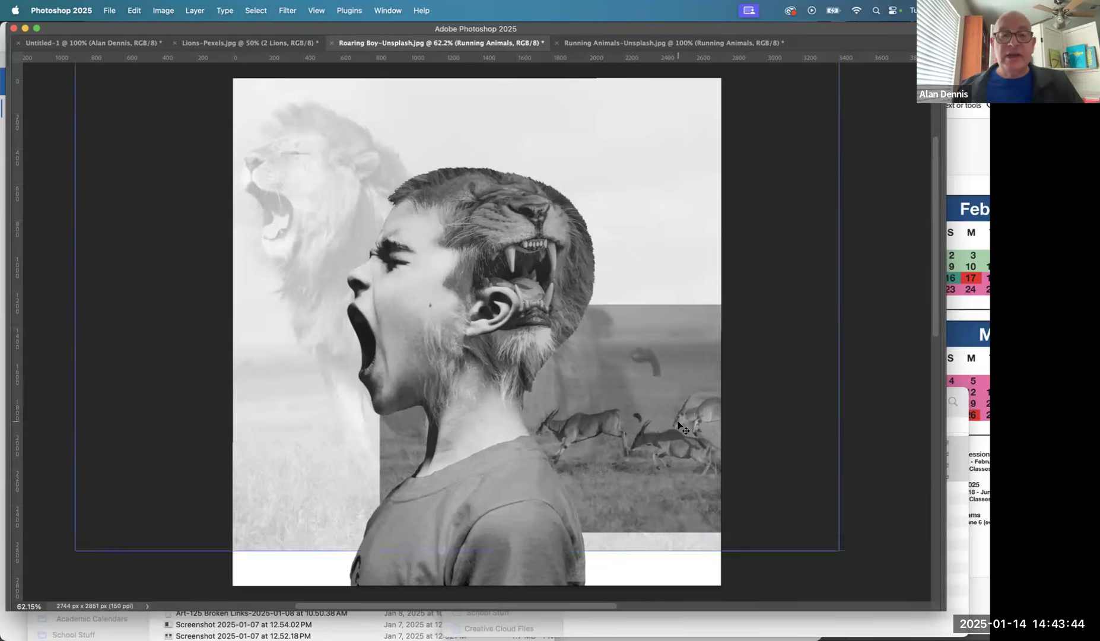
Step: Free-transform the Running Animals image, enlarging it proportionally until it extends past the canvas's left edge
left_click(136, 11)
mouse_move(170, 287)
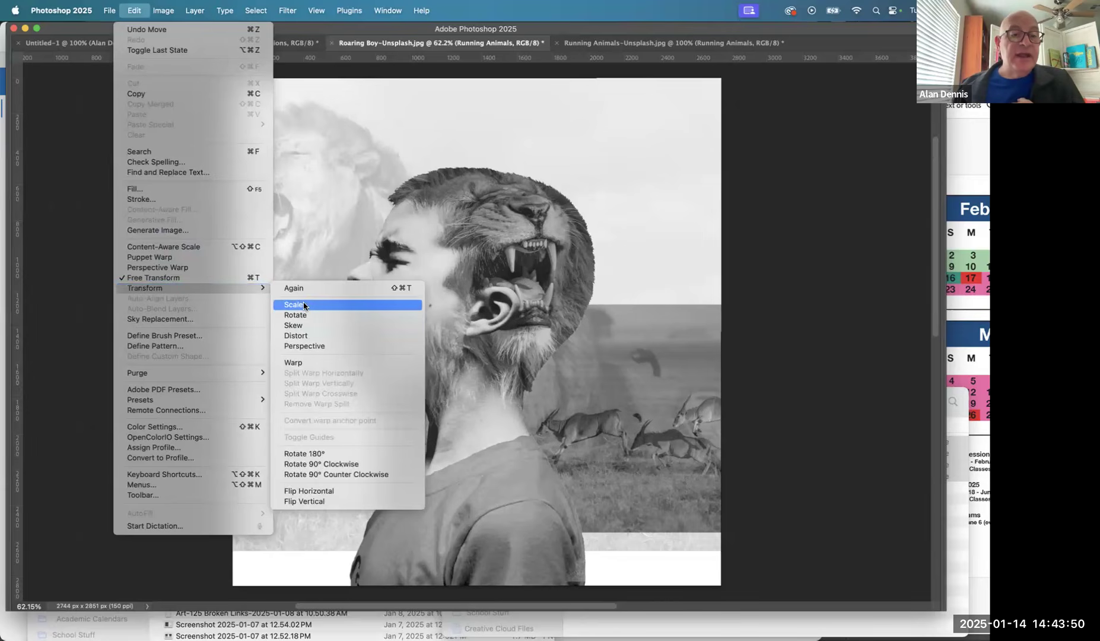
left_click(211, 278)
key("super+t")
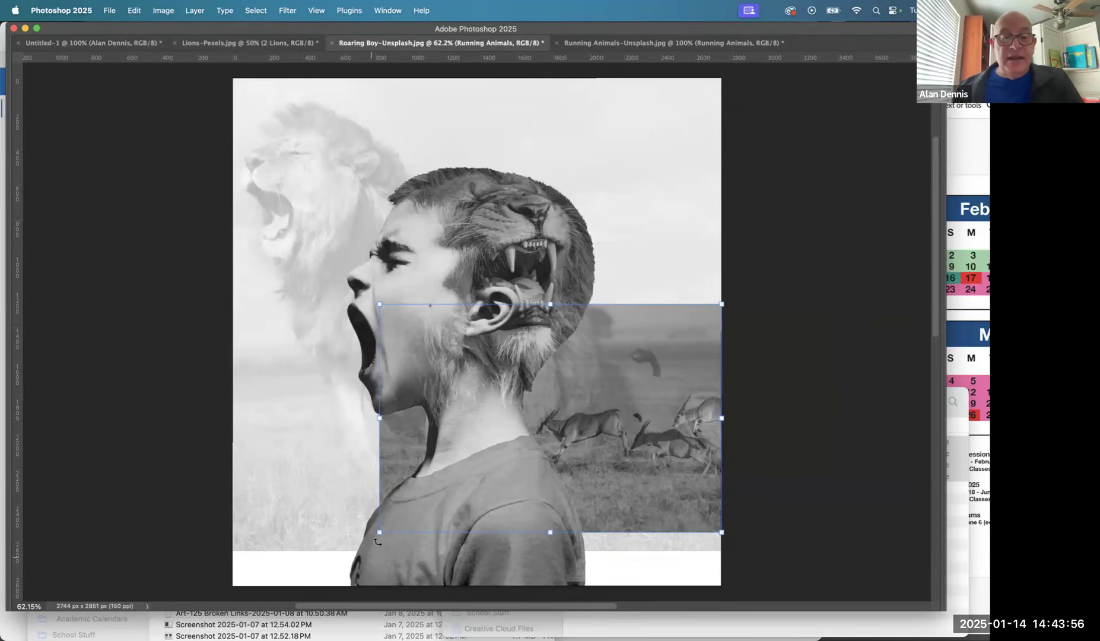
left_click_drag(380, 531, 138, 486)
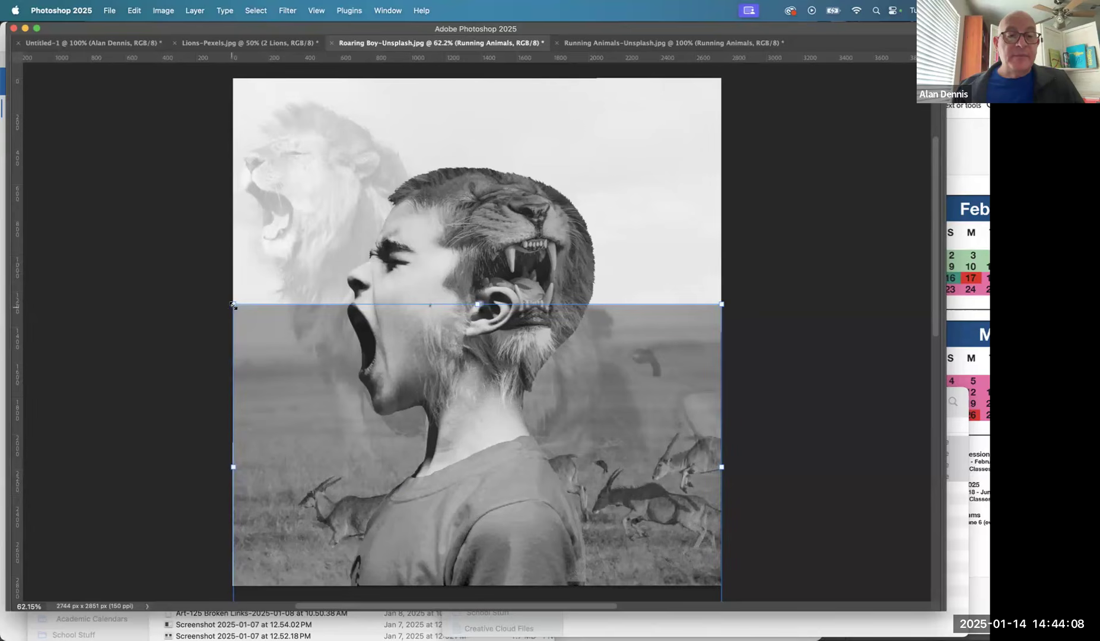
left_click_drag(215, 293, 163, 258)
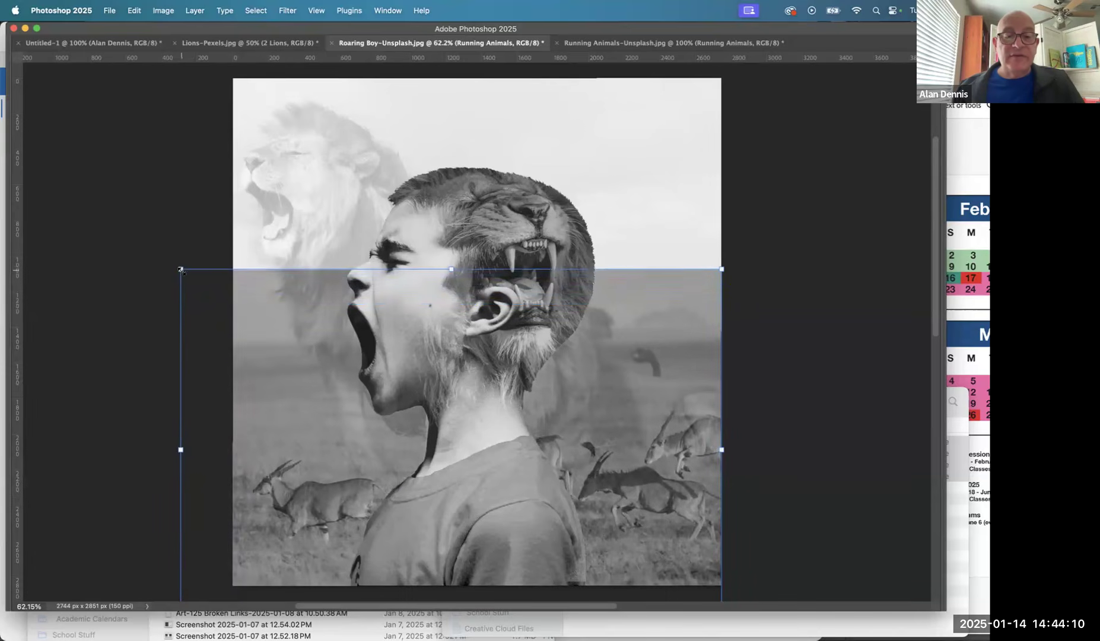
Step: Reposition the enlarged Running Animals image higher with its side at the canvas's right edge, and apply the transform with the panels showing again
left_click_drag(357, 506, 329, 454)
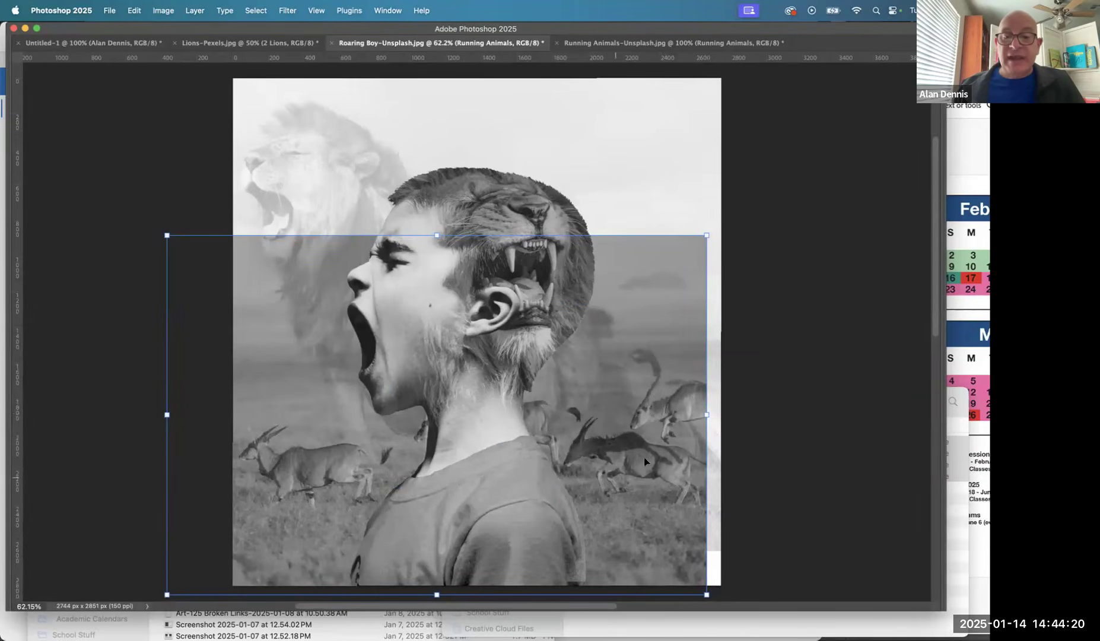
left_click_drag(672, 393, 685, 393)
key("Up")
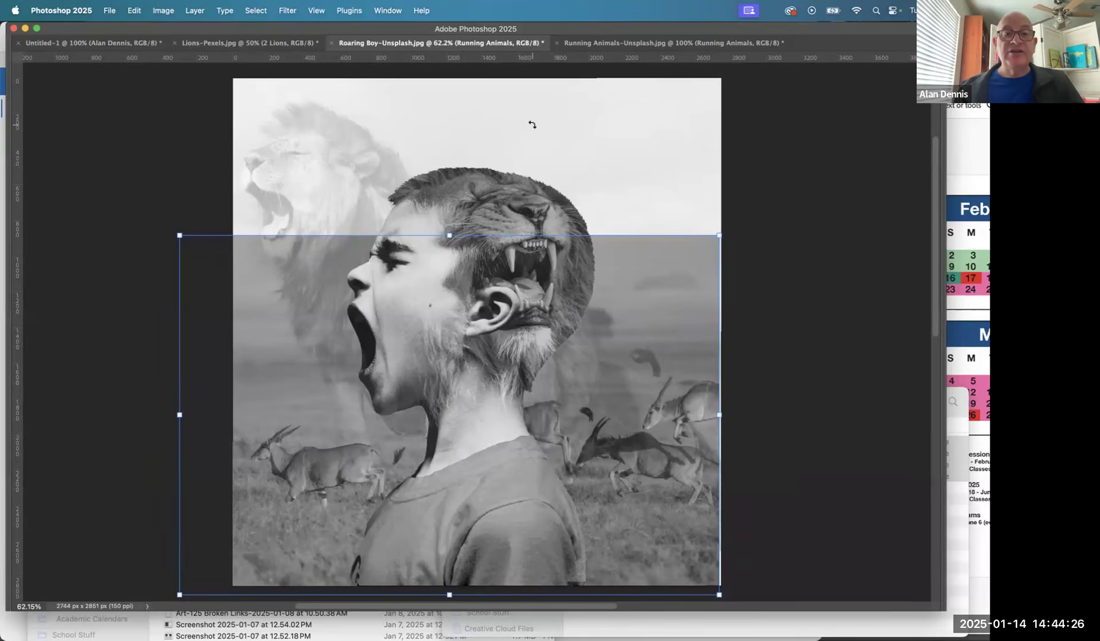
scroll(531, 125, "up", 10)
scroll(531, 125, "down", 12)
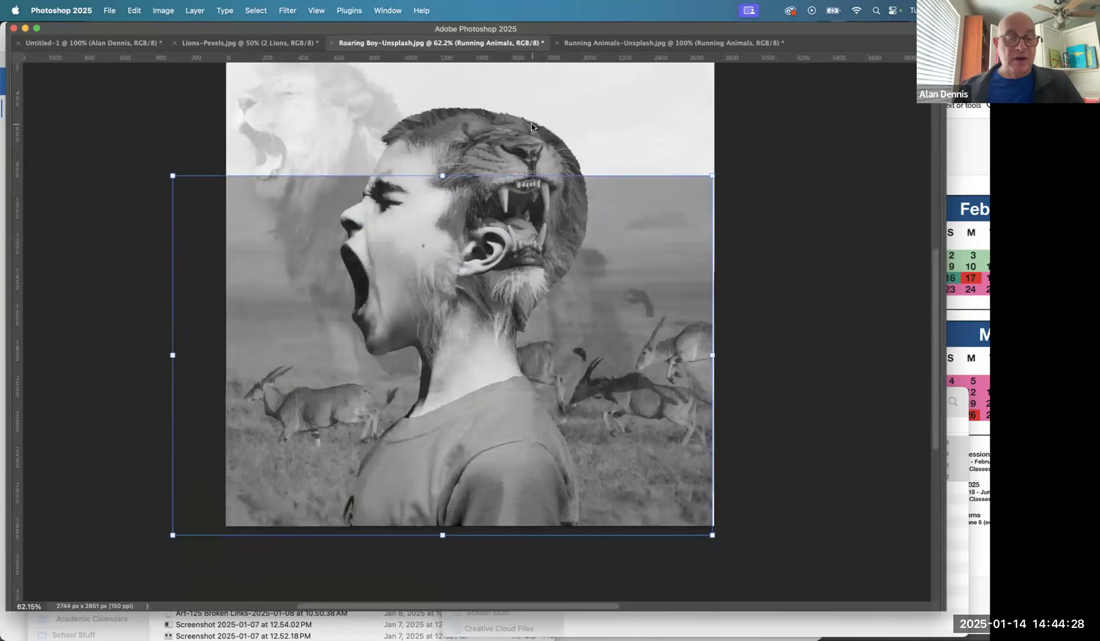
key("Tab")
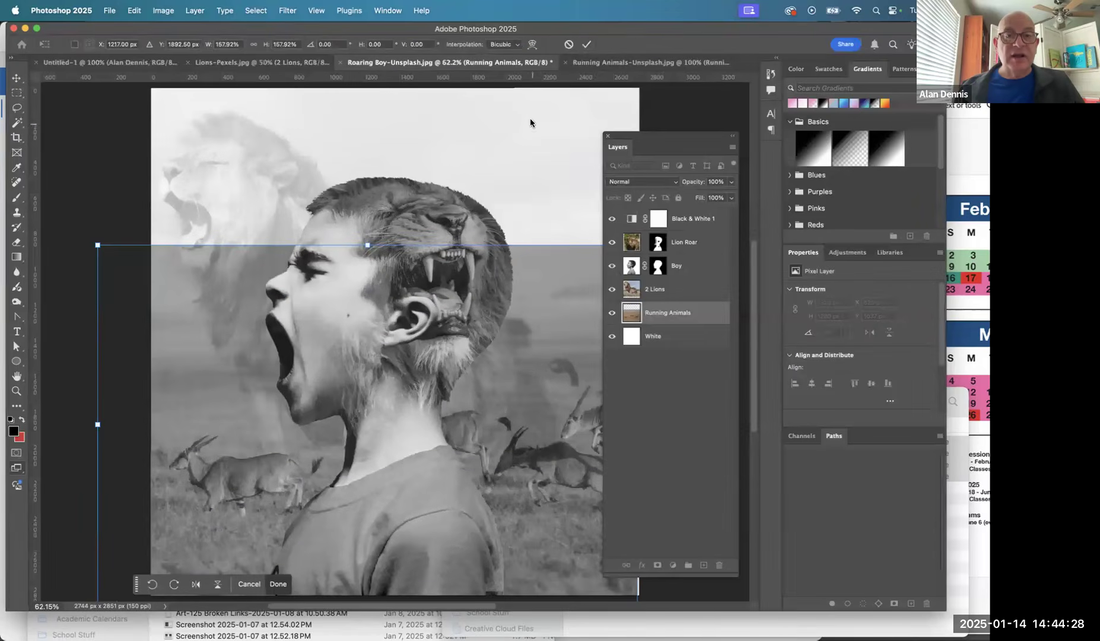
left_click(586, 45)
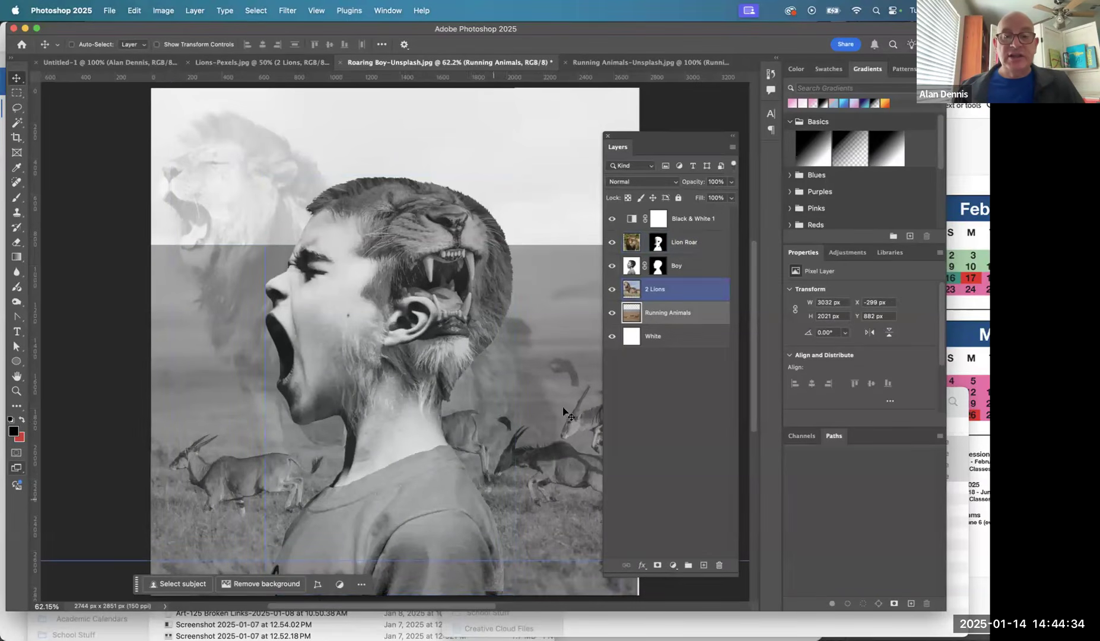
Step: Check instruction 20 in the Chrome assignment, return to Photoshop, and set the Running Animals layer's opacity to 85%
left_click(636, 292)
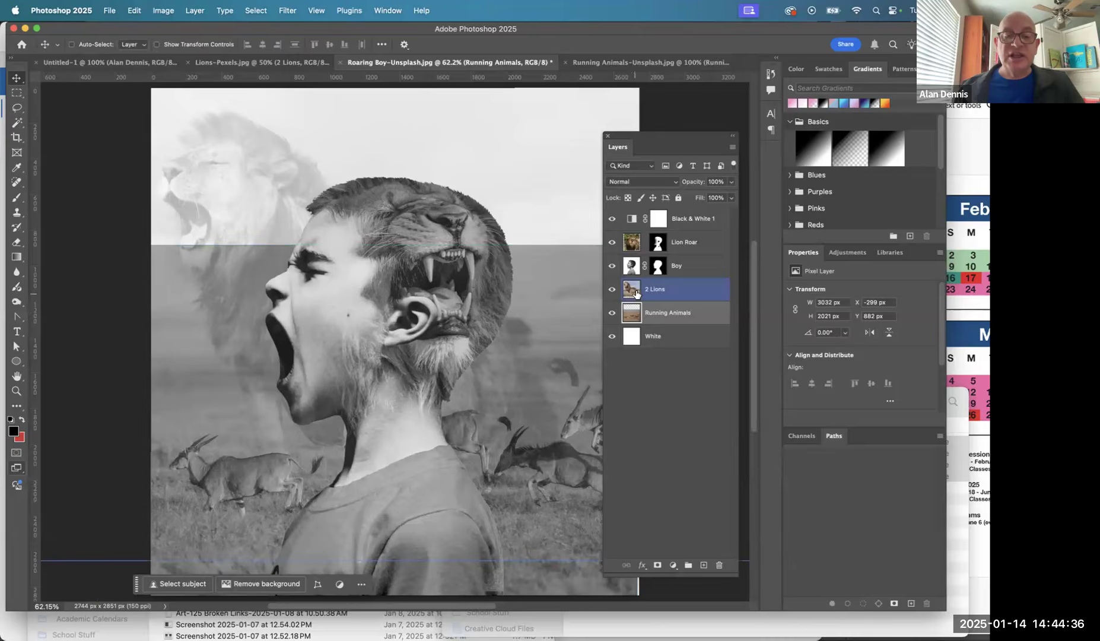
key("super+Tab")
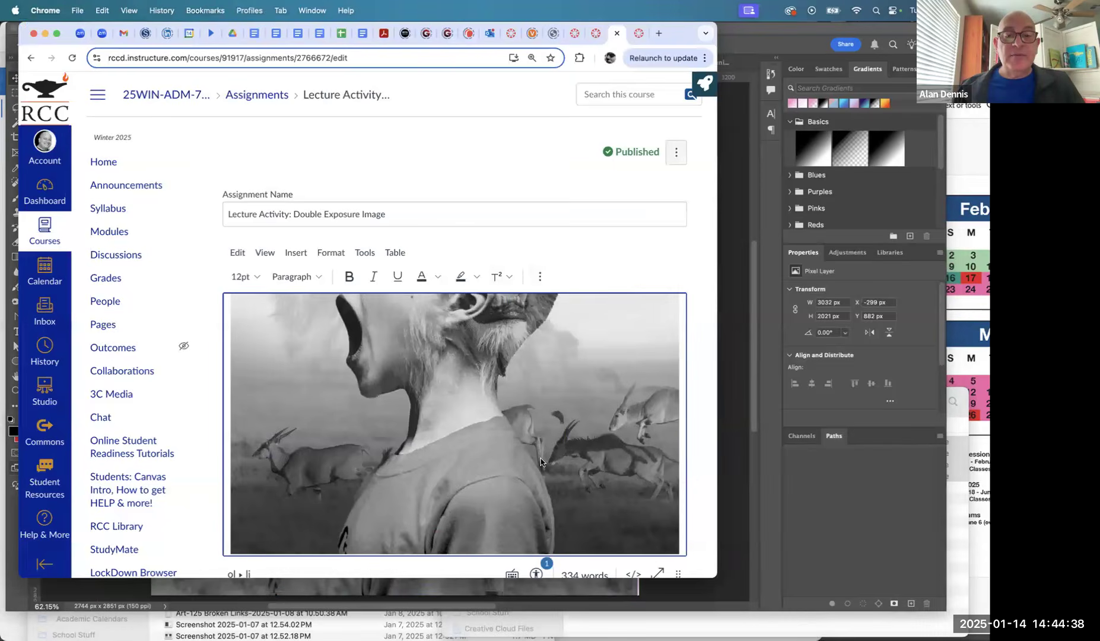
scroll(541, 458, "down", 10)
scroll(541, 458, "down", 3)
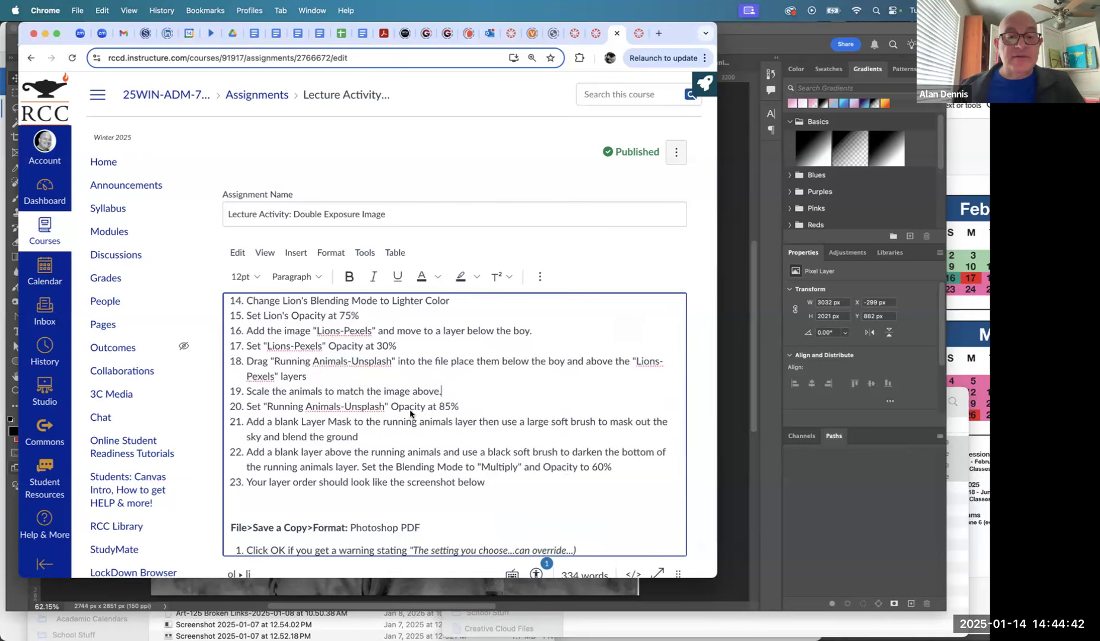
triple_click(409, 411)
key("super+Tab")
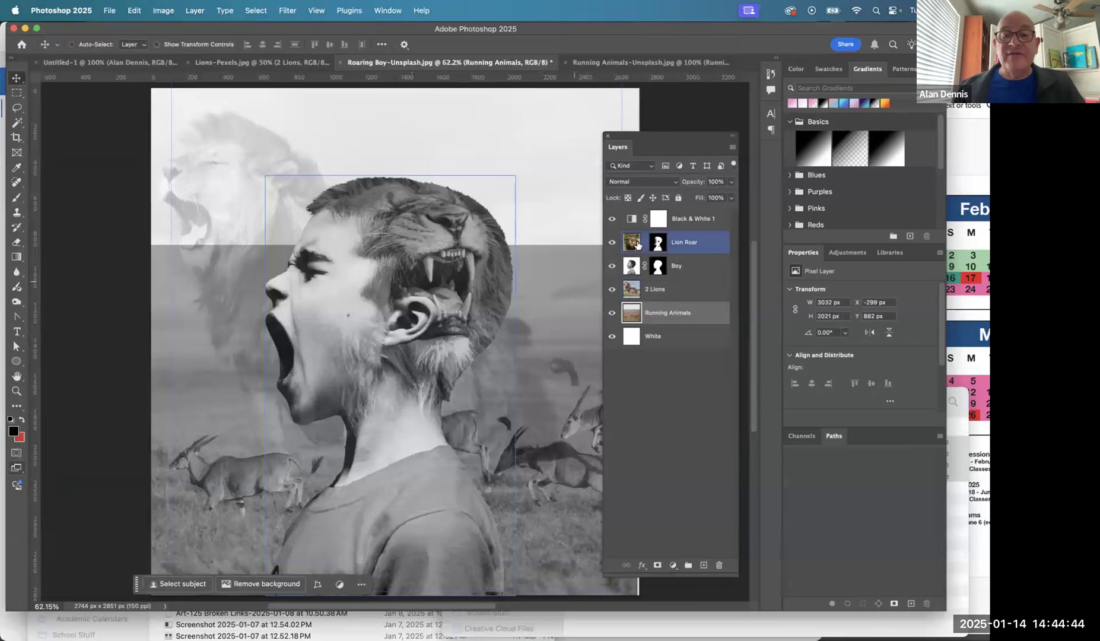
left_click(717, 184)
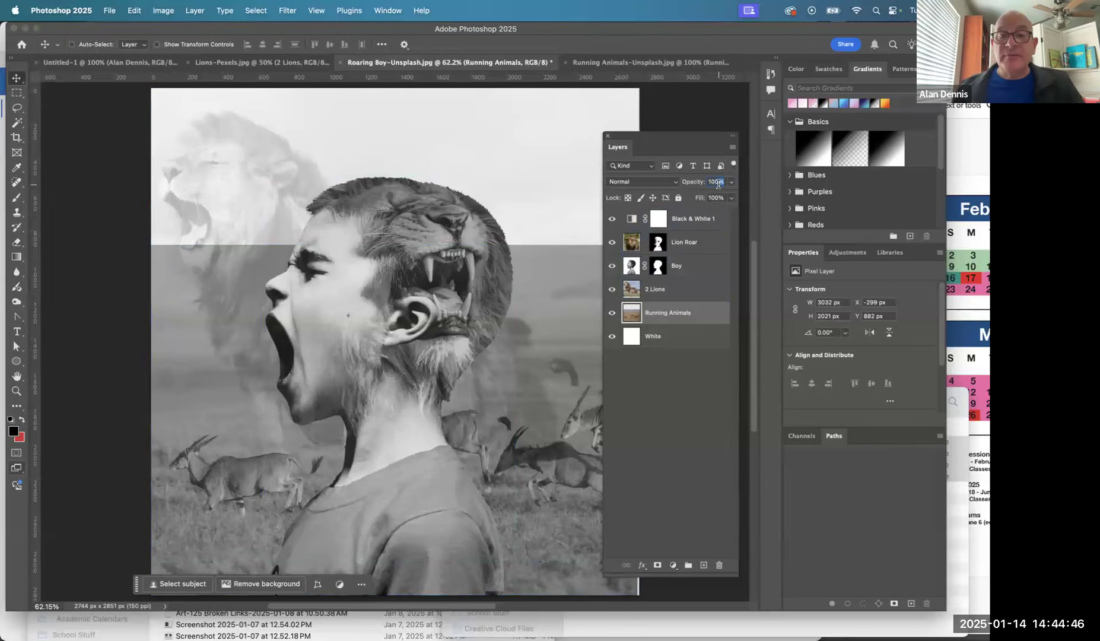
type("86")
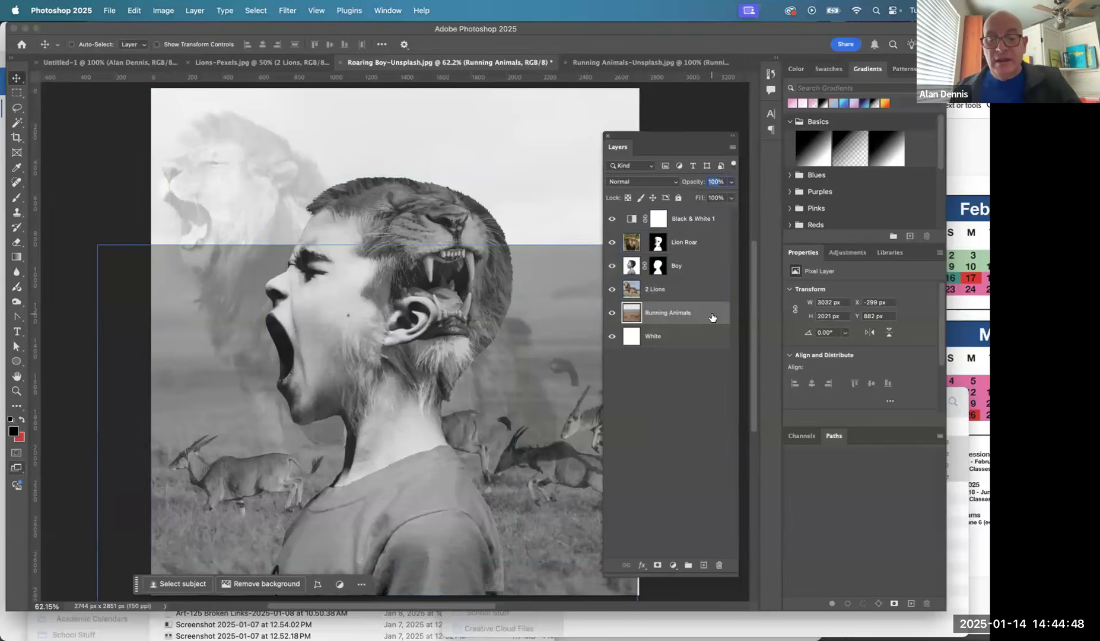
type("85")
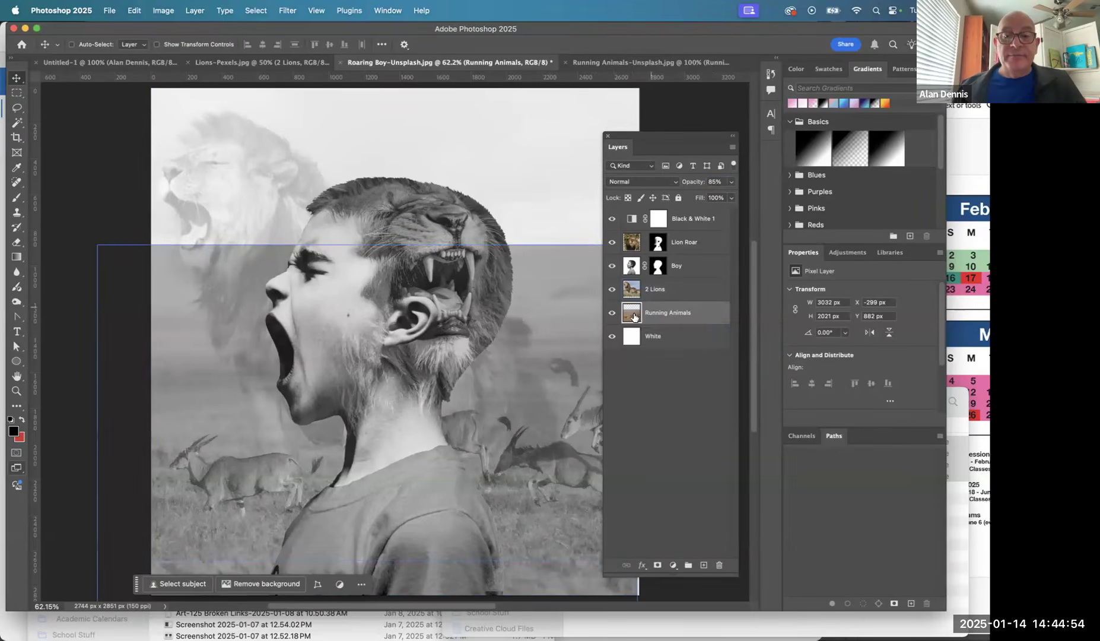
Step: Read instruction 21 in the Chrome assignment and add a blank layer mask to the Running Animals layer in Photoshop
key("super+Tab")
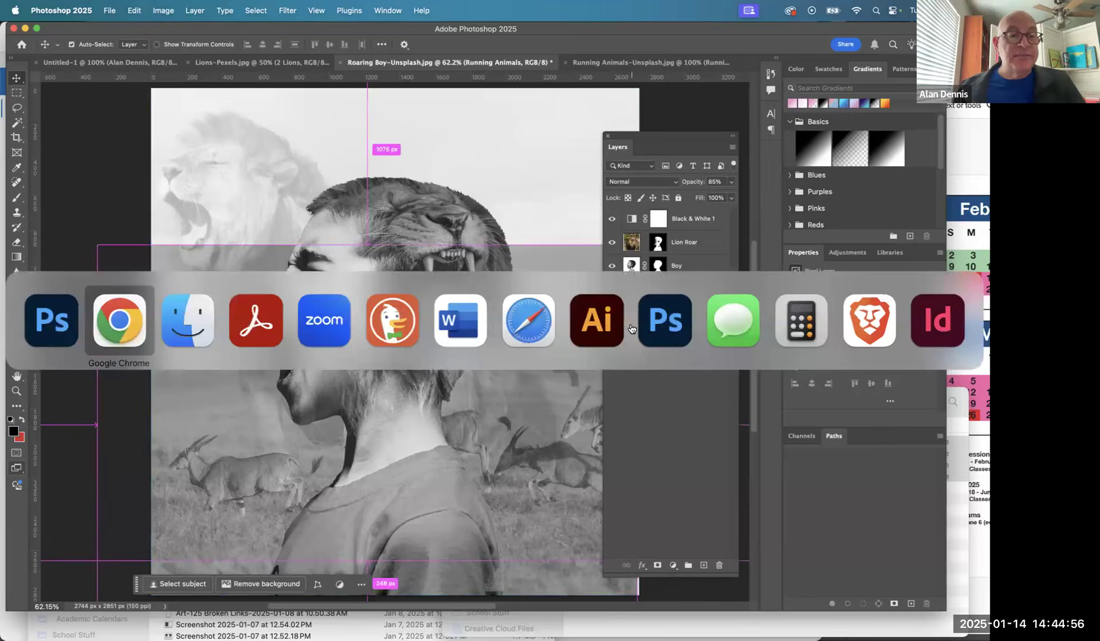
scroll(490, 394, "down", 3)
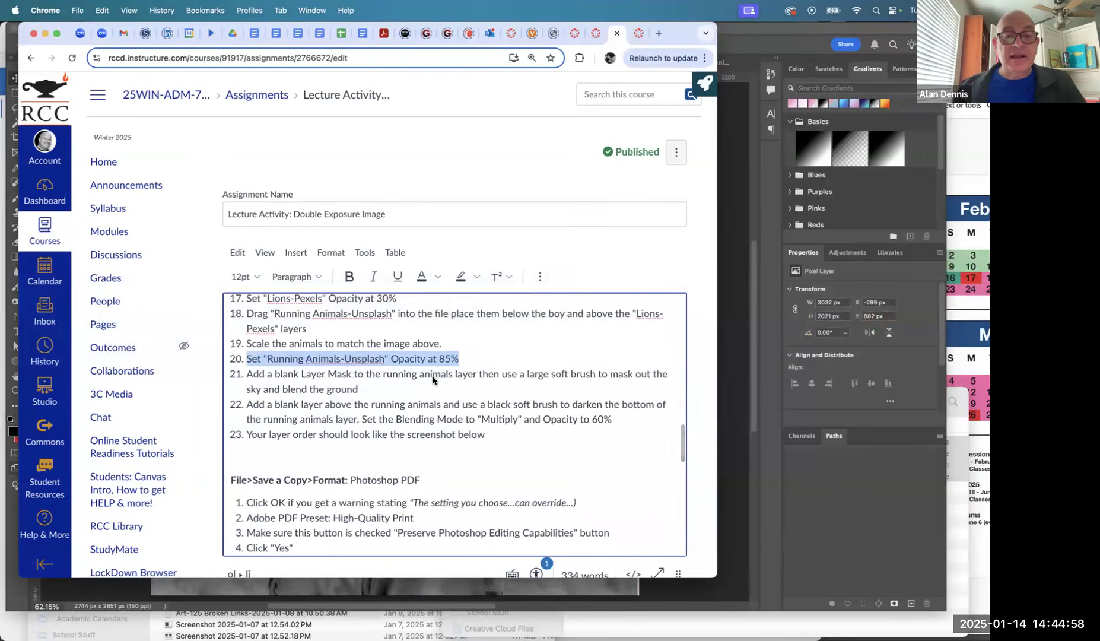
triple_click(442, 375)
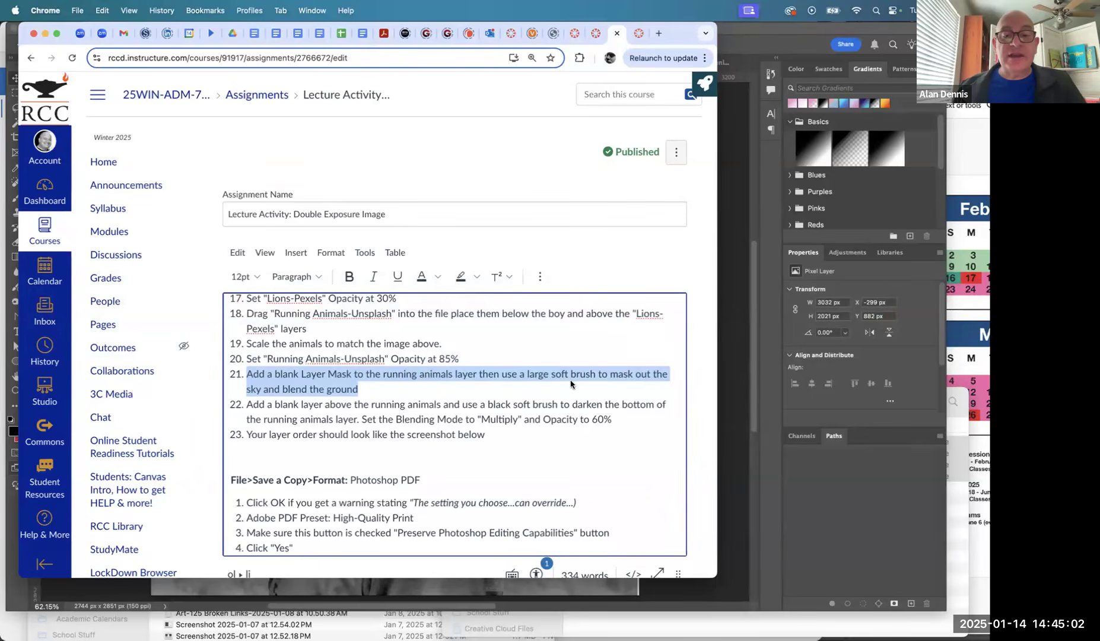
left_click(442, 375)
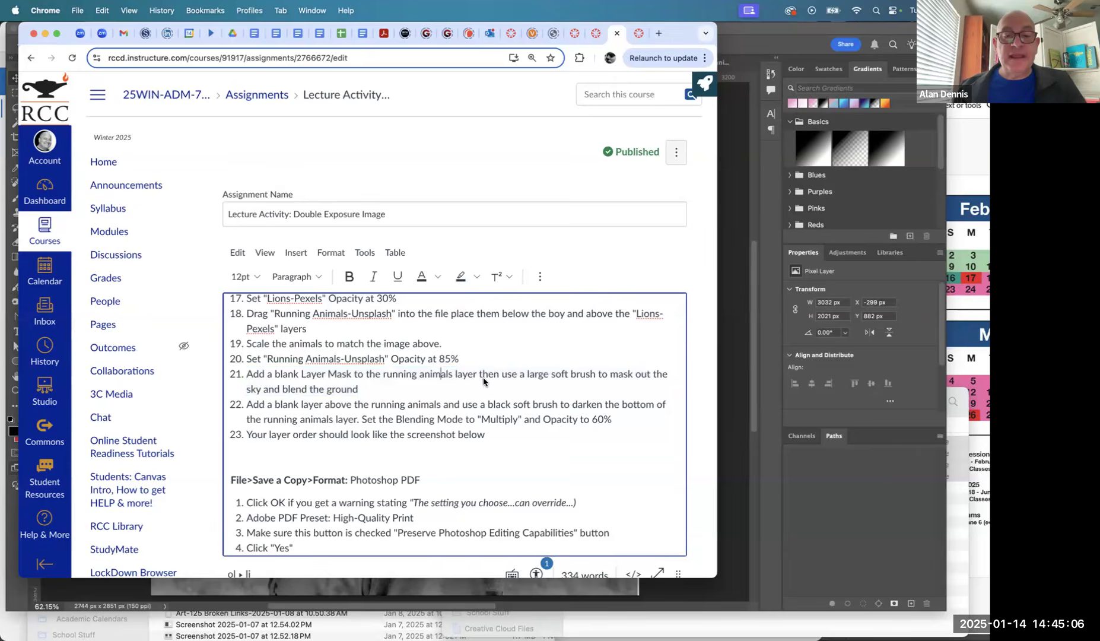
key("super+Tab")
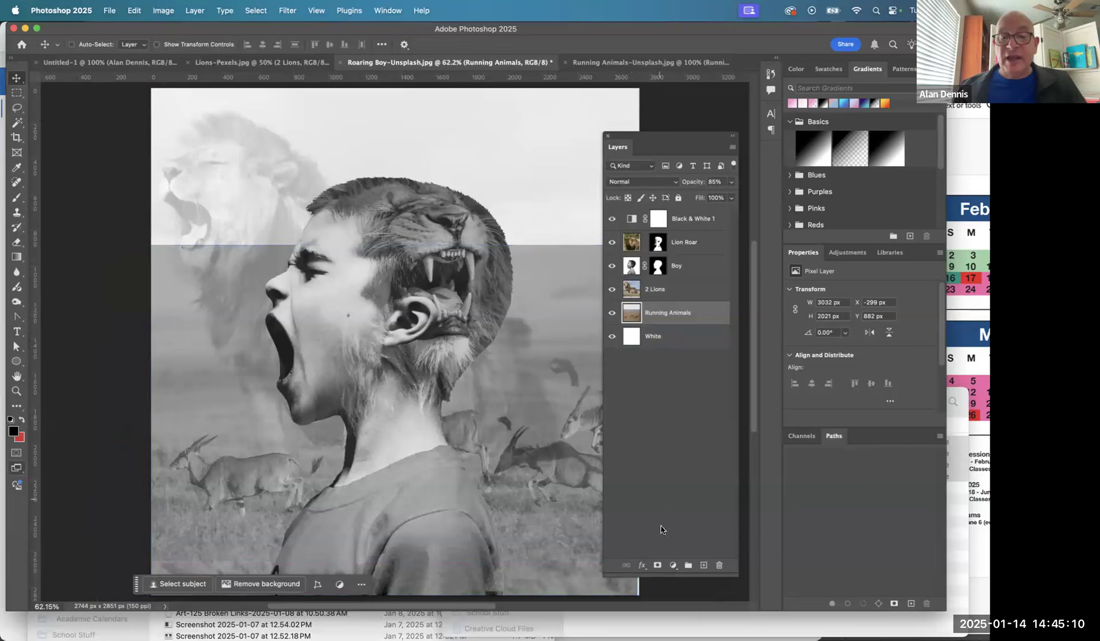
left_click(657, 563)
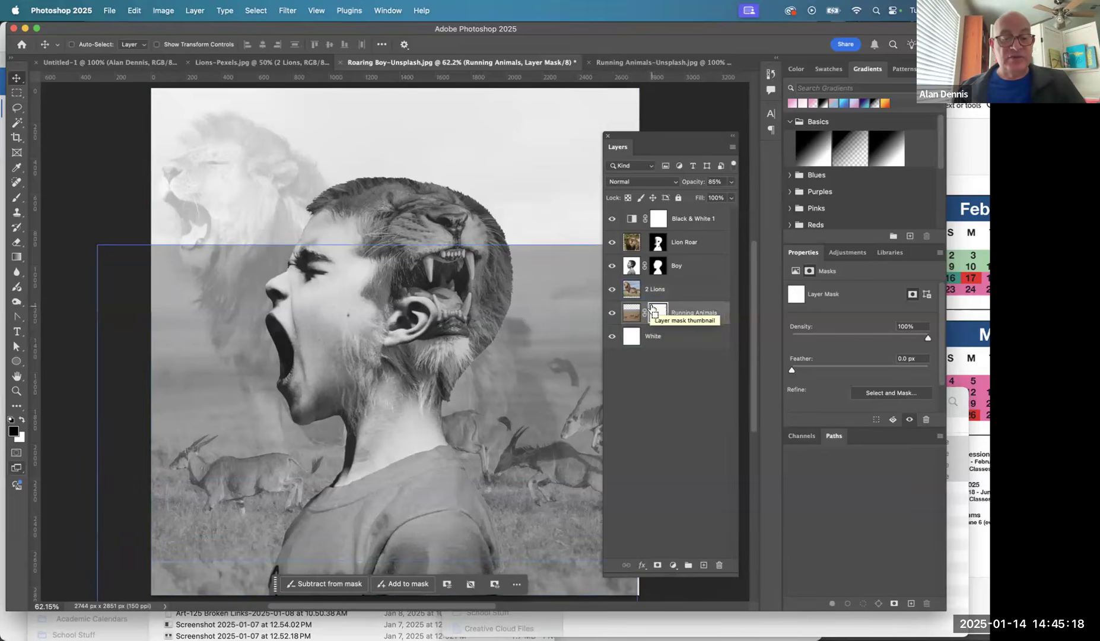
key("super+Tab")
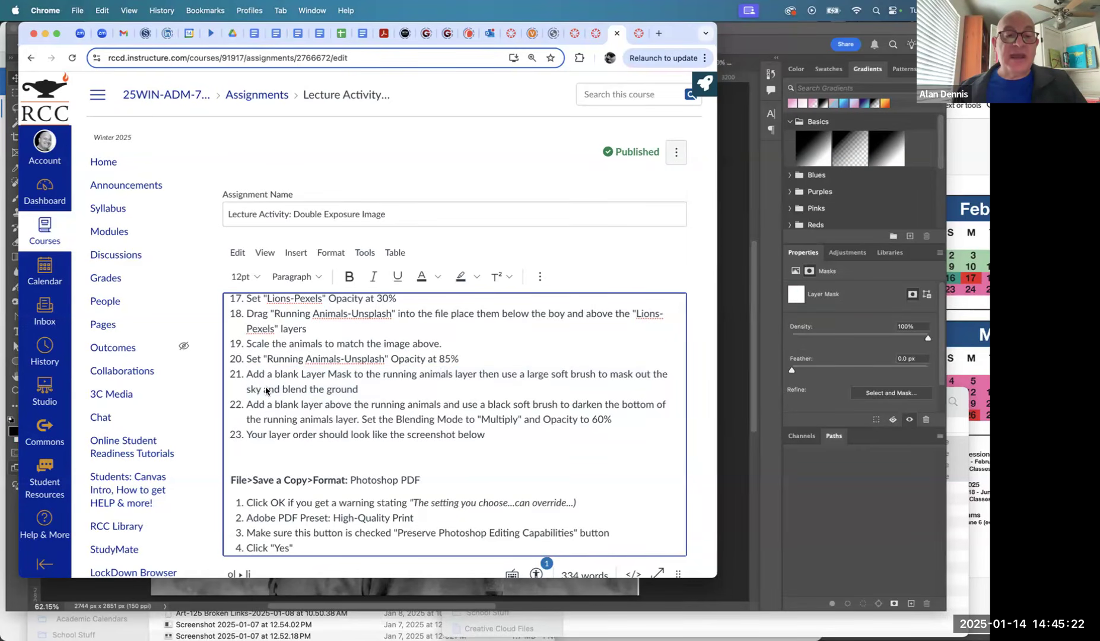
key("super+Tab")
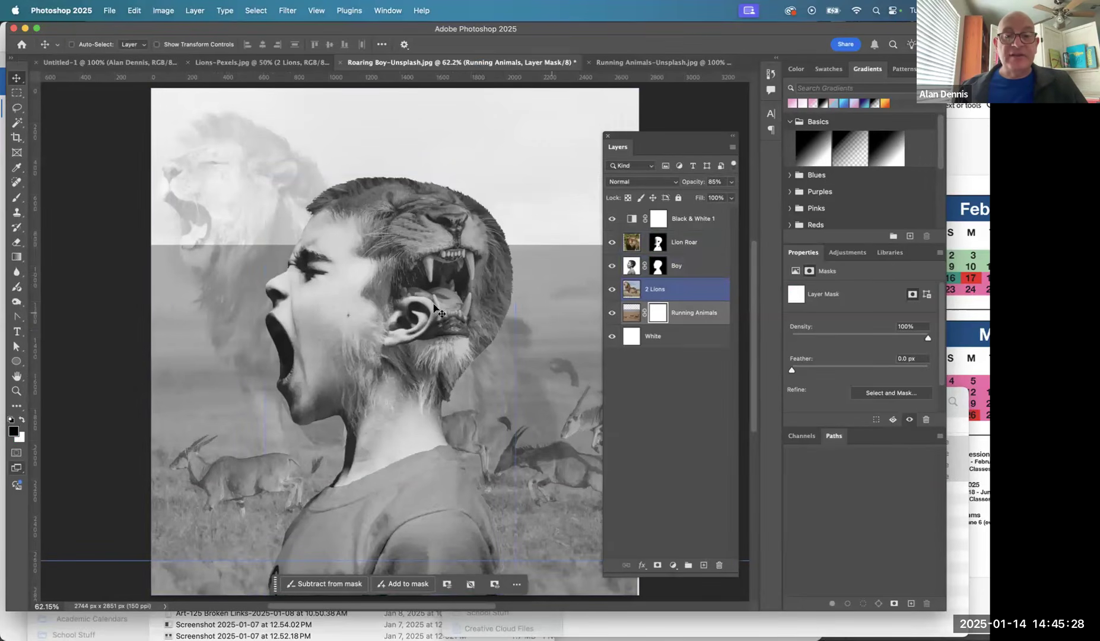
left_click(650, 336)
left_click(442, 248, "super")
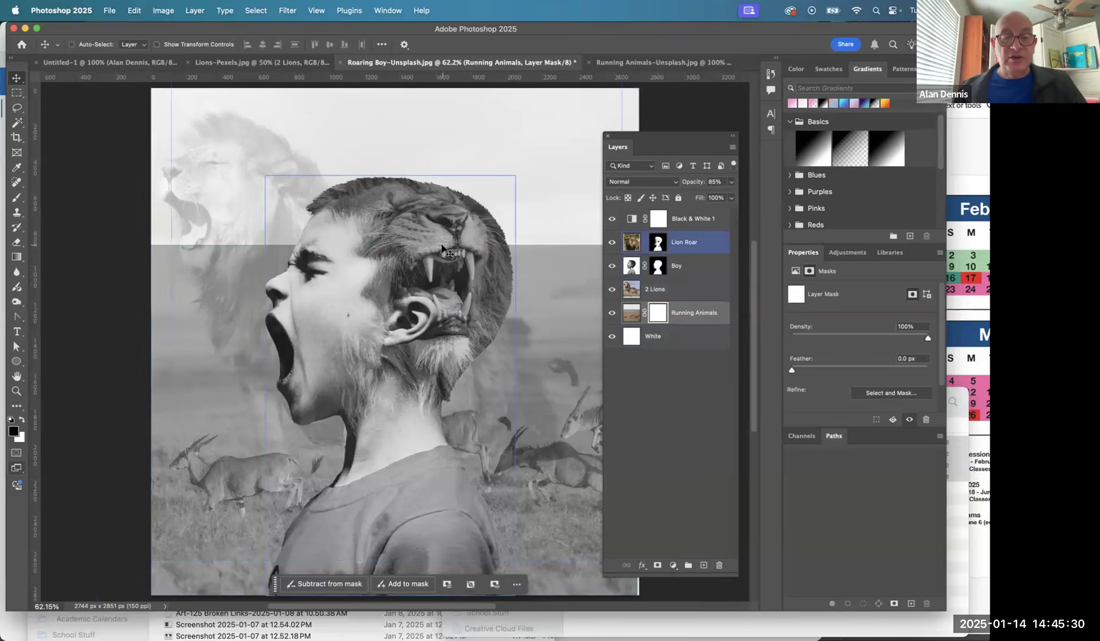
Step: Brush a short black test stroke on the Running Animals mask, view the mask alone, and undo the stroke
key("b")
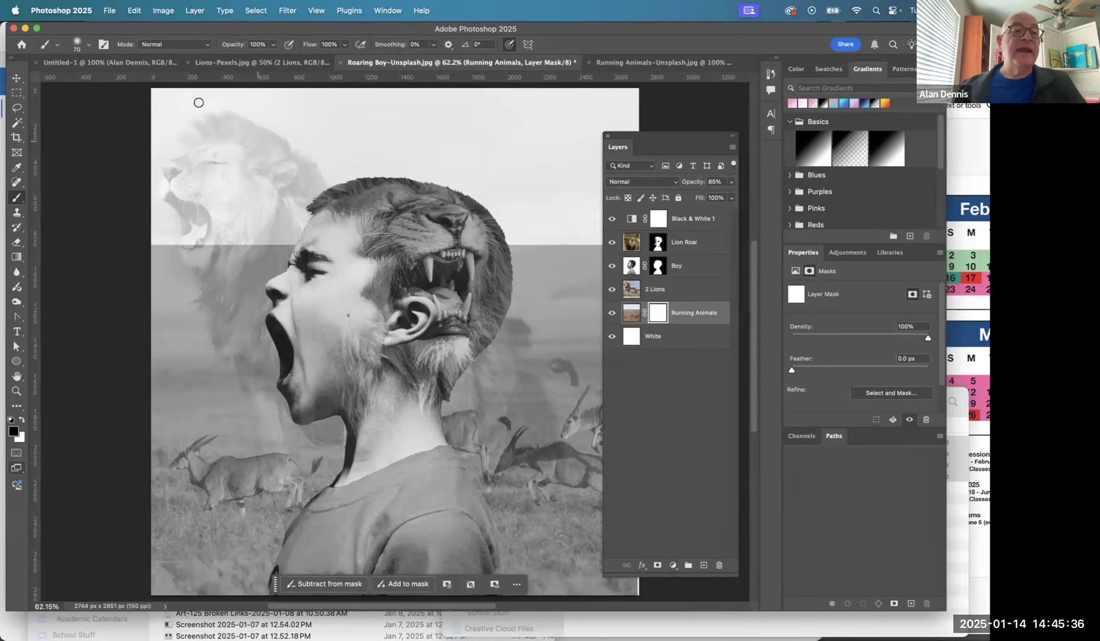
mouse_move(160, 249)
left_mouse_down()
mouse_move(202, 317)
mouse_move(230, 332)
left_mouse_up()
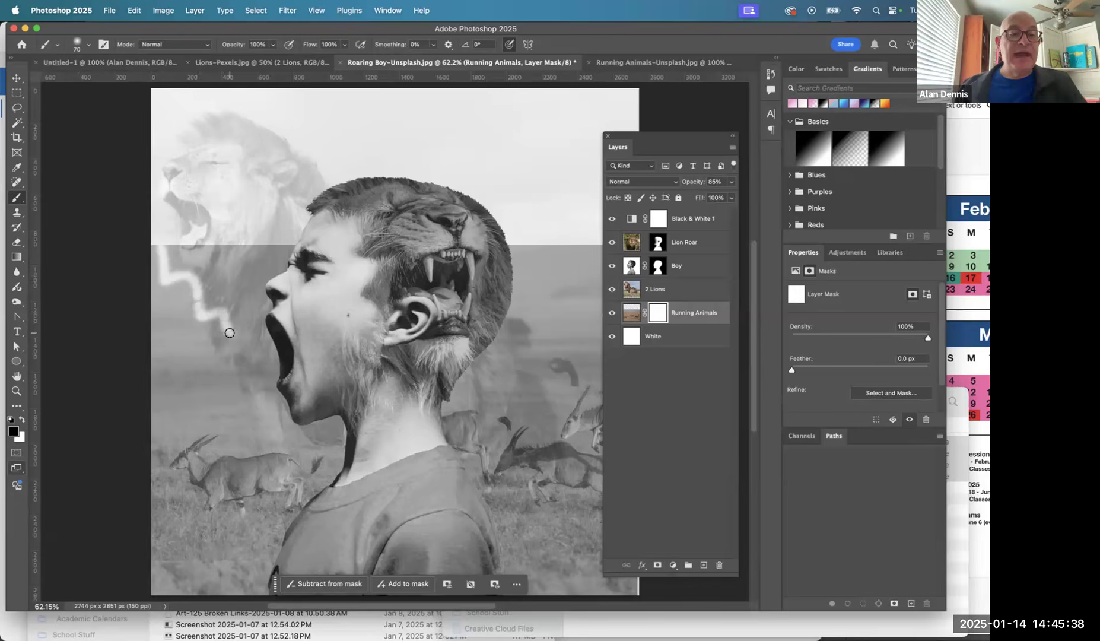
left_click(660, 314, "alt")
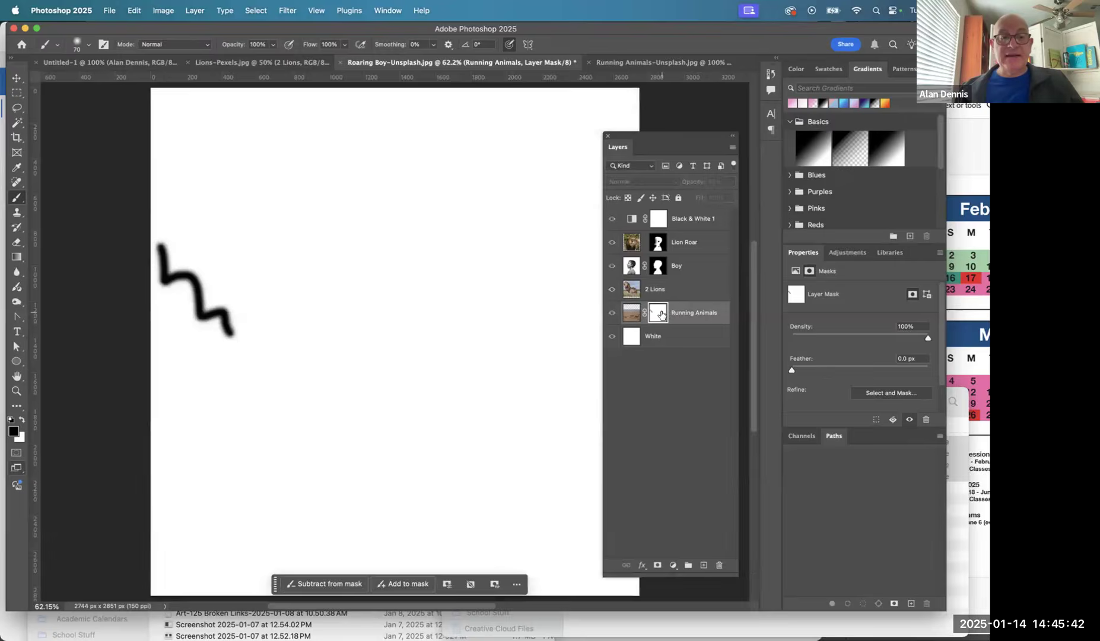
left_click(661, 315, "alt")
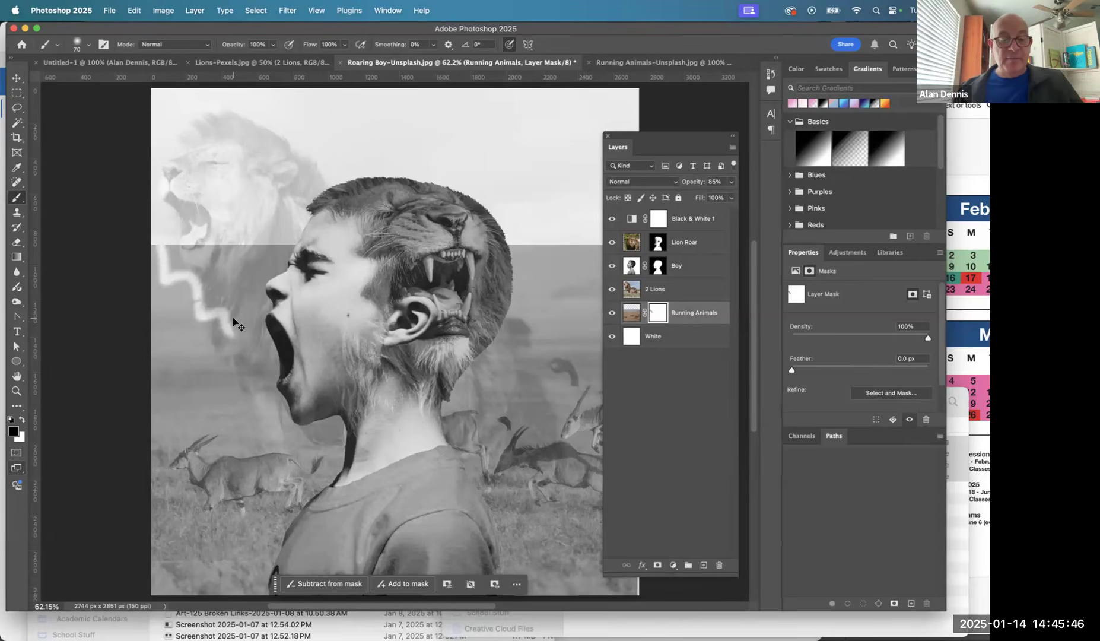
key("super+z")
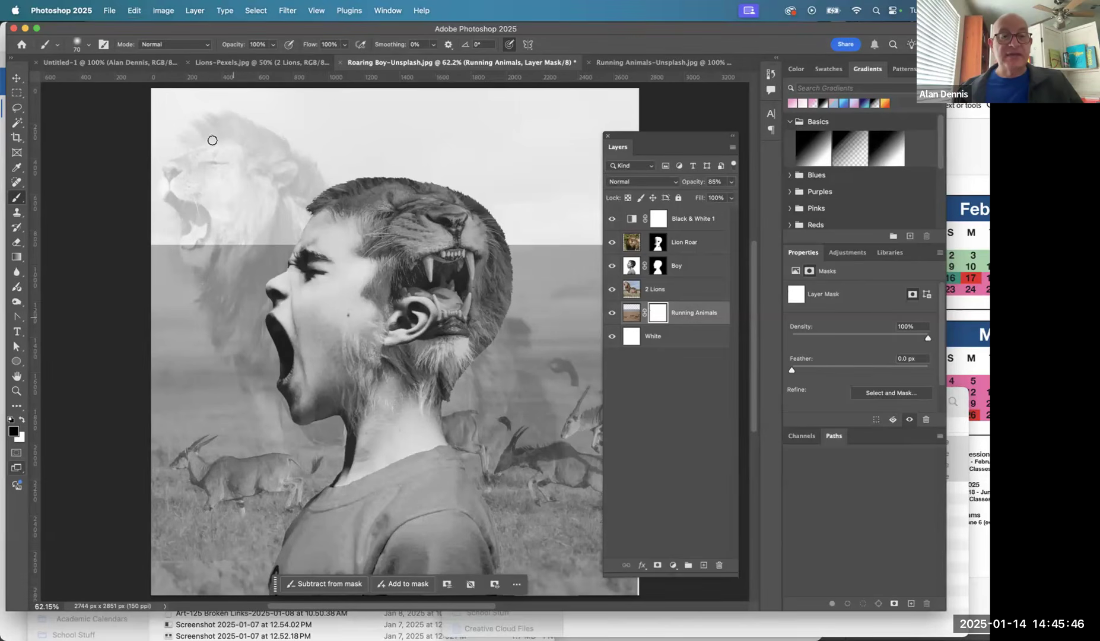
Step: Set the soft round brush to 1000 px and paint black across the sky's hard upper edge on the Running Animals mask
left_click(88, 46)
left_click_drag(96, 82, 125, 81)
type("100")
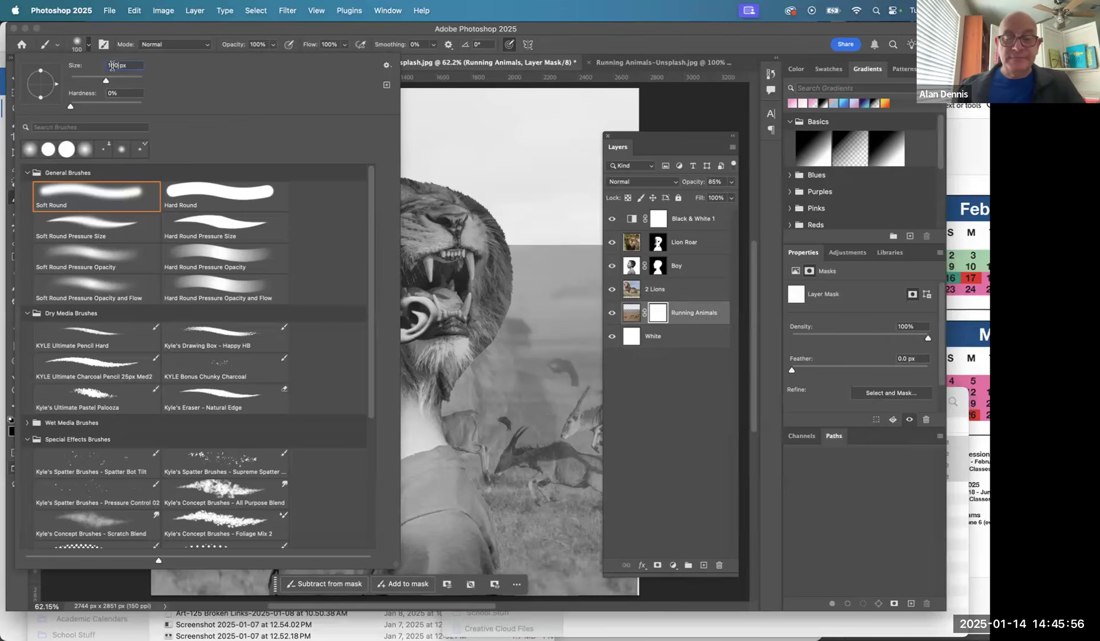
type("0")
key("Return")
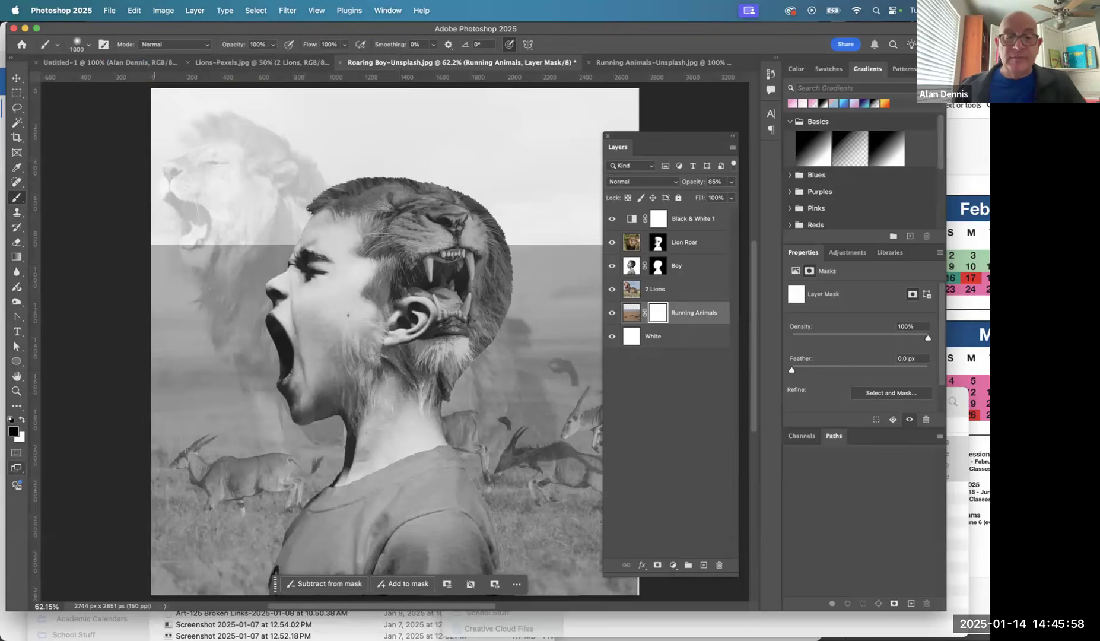
mouse_move(233, 245)
left_mouse_down()
mouse_move(209, 245)
mouse_move(569, 285)
mouse_move(646, 270)
left_mouse_up()
scroll(504, 285, "right", 5)
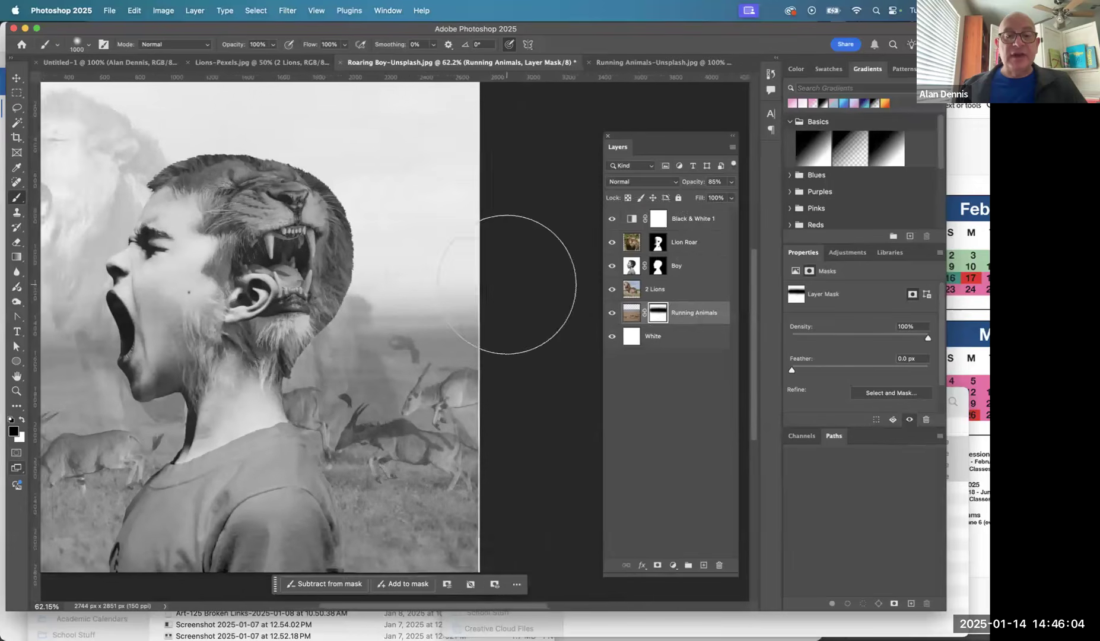
Step: Inspect the painted Running Animals mask on its own and return to the full composite image
left_click(659, 309, "alt")
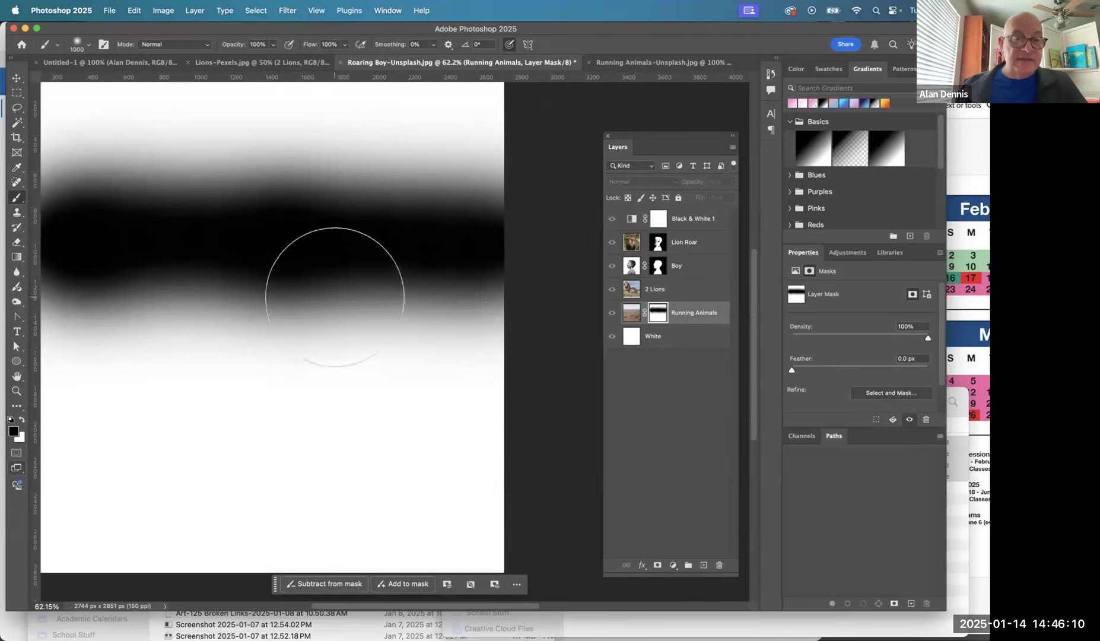
left_click(632, 315)
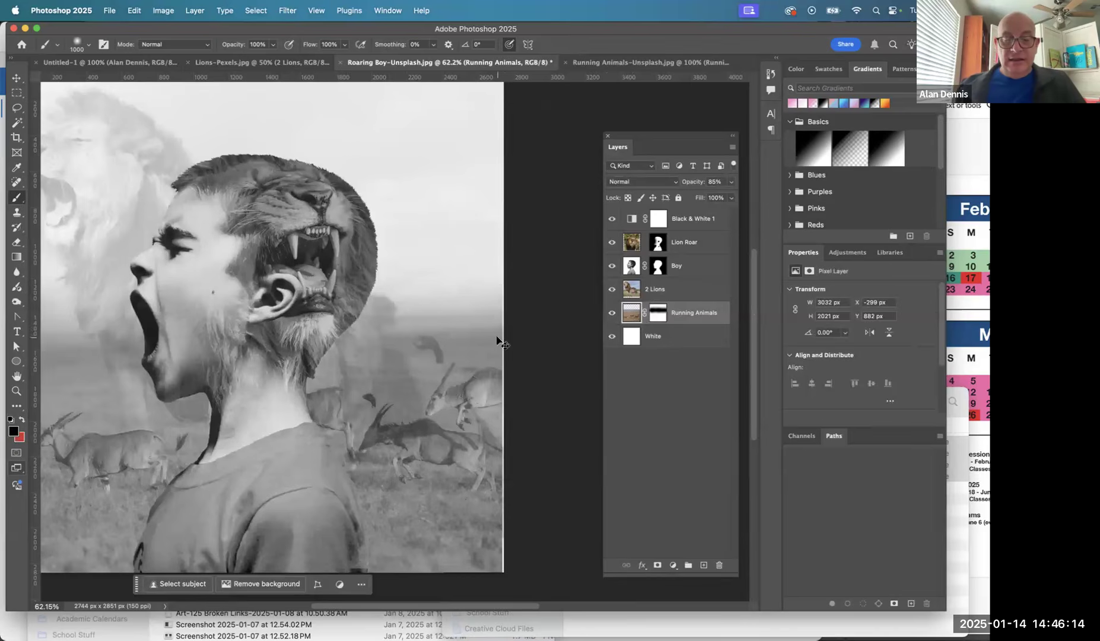
scroll(498, 338, "left", 5)
Step: Compare the composite with the assignment's sample image in Chrome and examine the Running Animals mask in its layer-order screenshot
key("super+Tab")
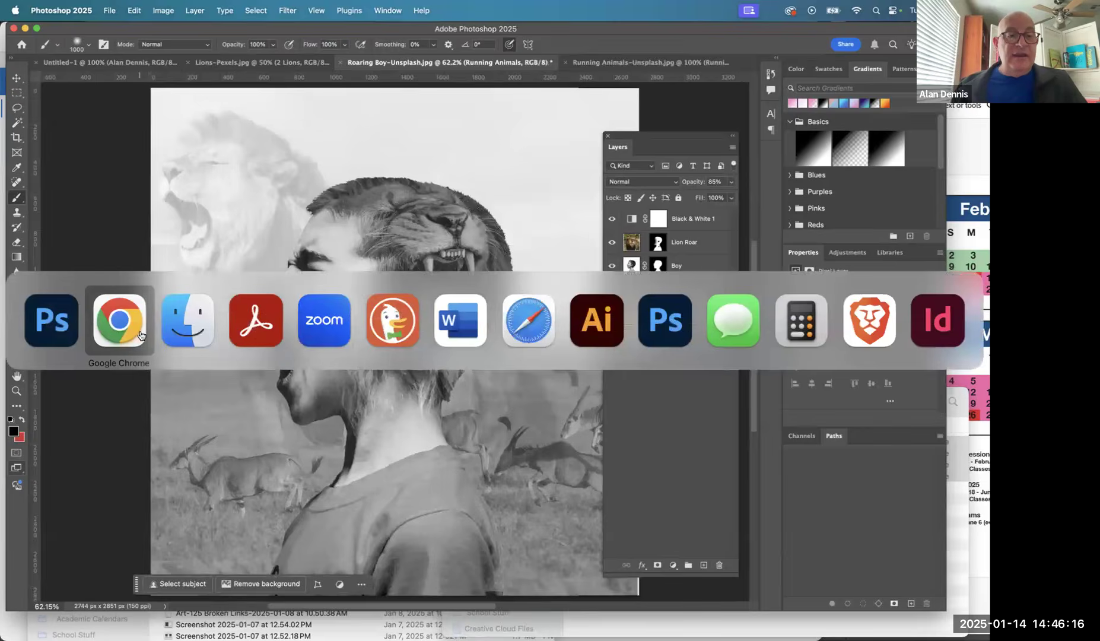
scroll(325, 349, "down", 10)
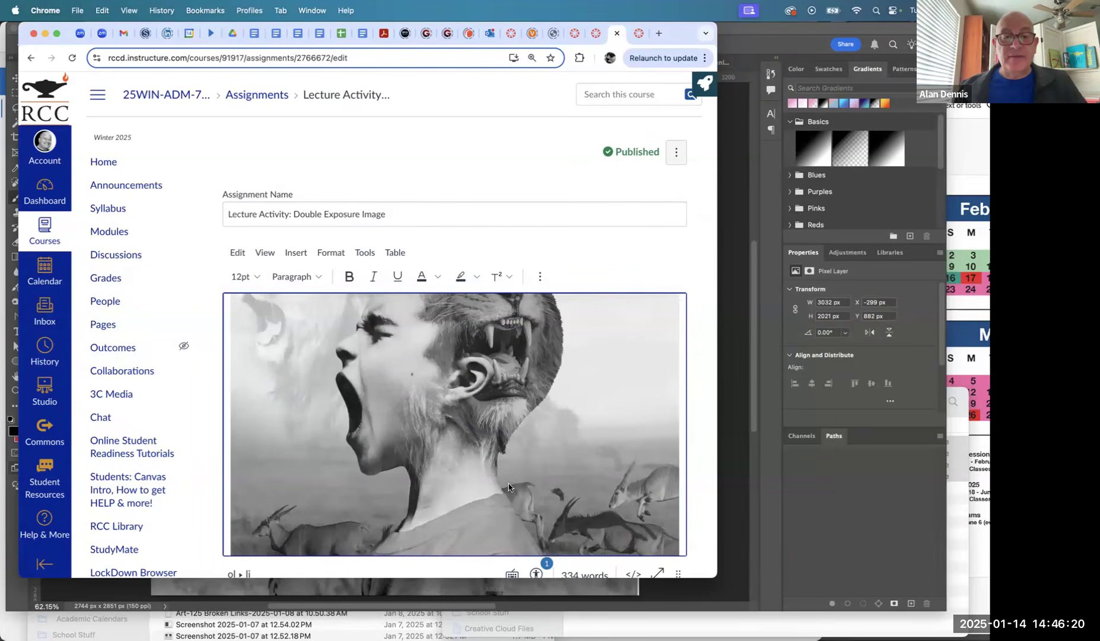
key("super+Tab")
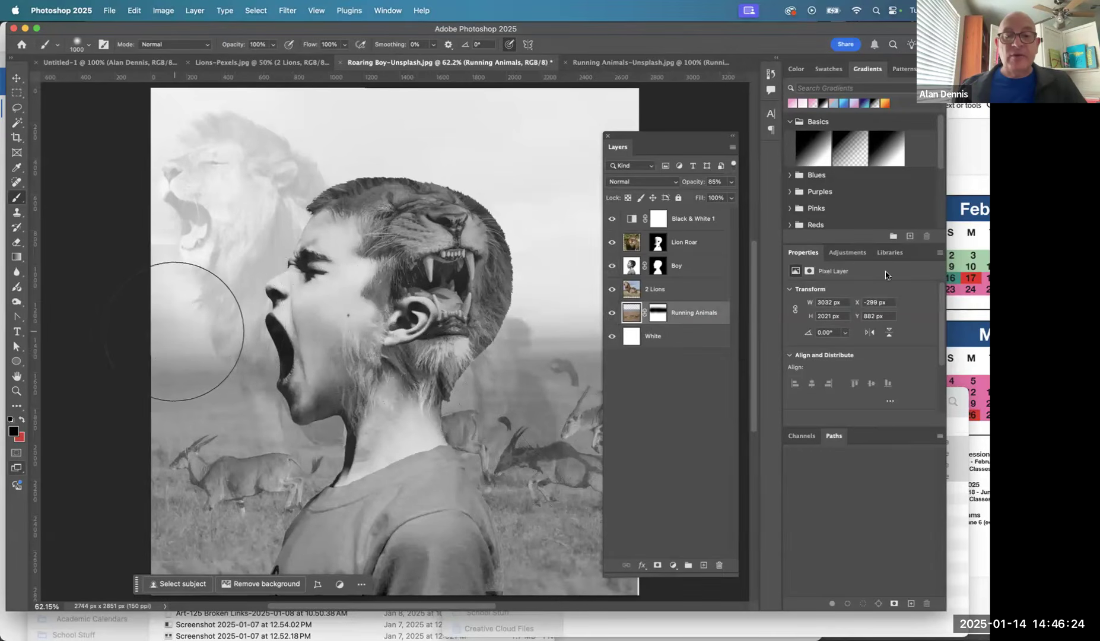
key("super+Tab")
scroll(415, 350, "down", 10)
scroll(415, 350, "up", 10)
scroll(415, 350, "down", 15)
scroll(415, 351, "down", 5)
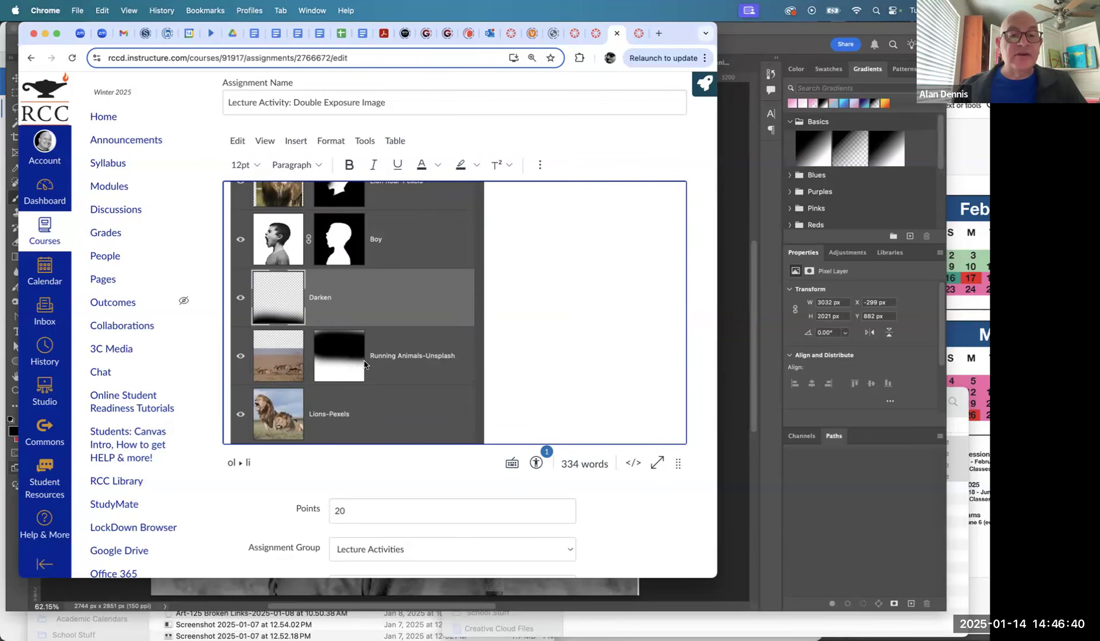
Step: Switch to Photoshop and paint black over the upper sky area on the Running Animals layer mask with the 1000 px soft brush
key("super+Tab")
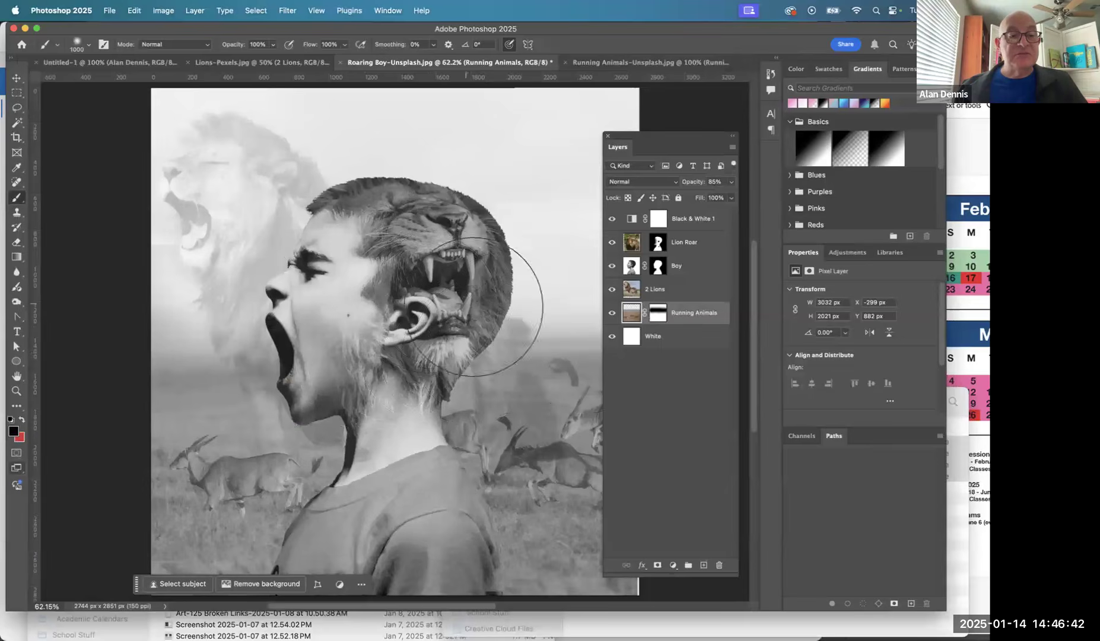
left_click(649, 311)
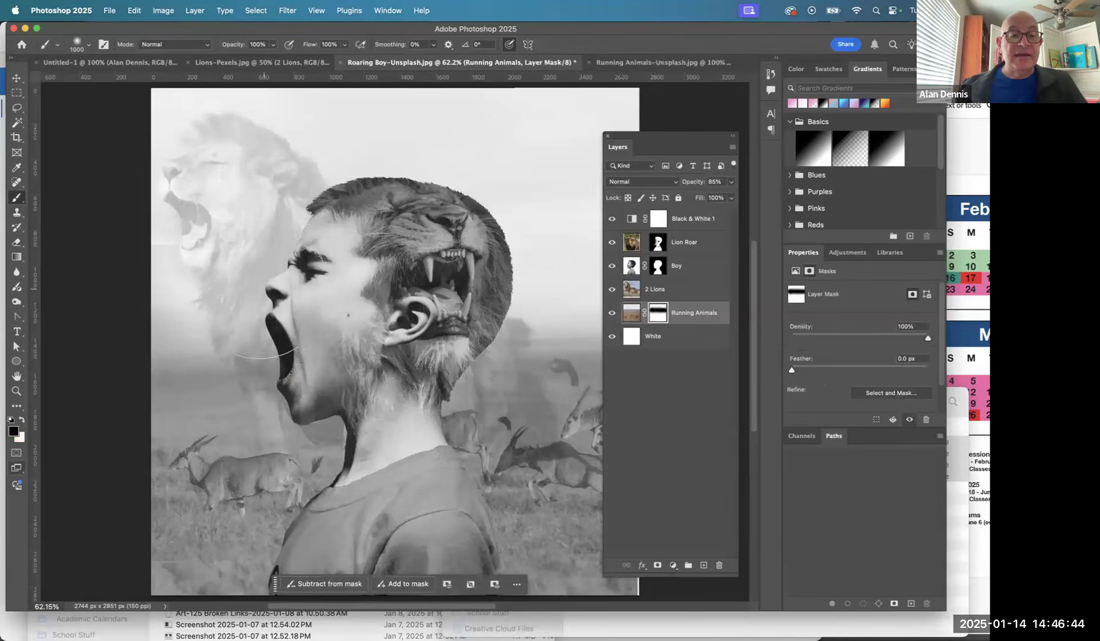
mouse_move(689, 295)
left_mouse_down()
mouse_move(5, 263)
mouse_move(617, 285)
left_mouse_up()
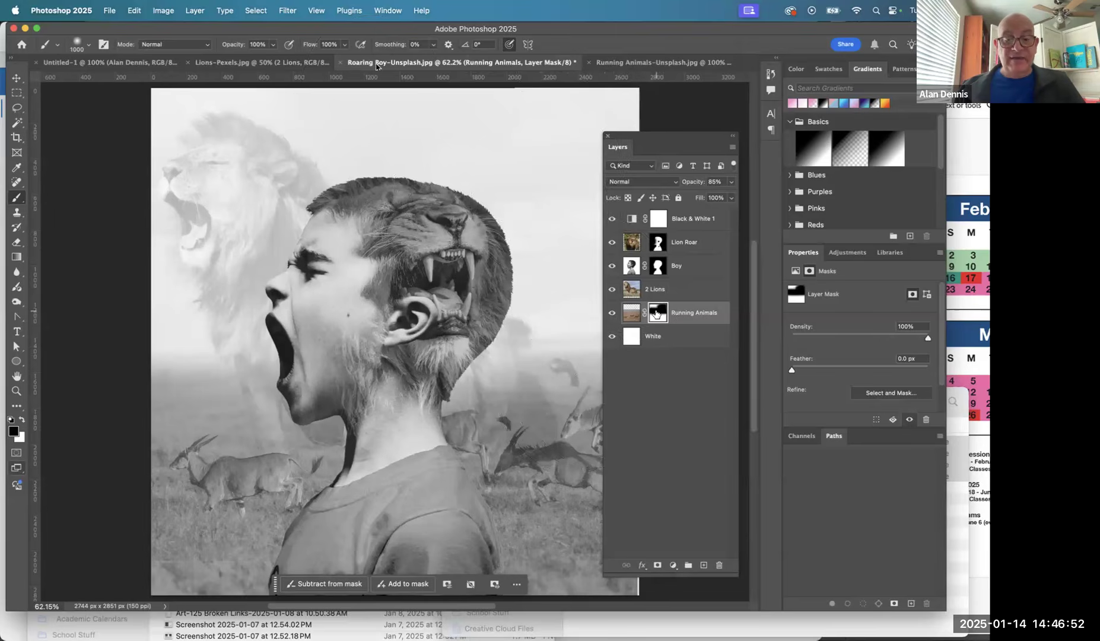
Step: View the Running Animals mask on its own, and disable and re-enable it to compare the sky blending
left_click(655, 314, "alt")
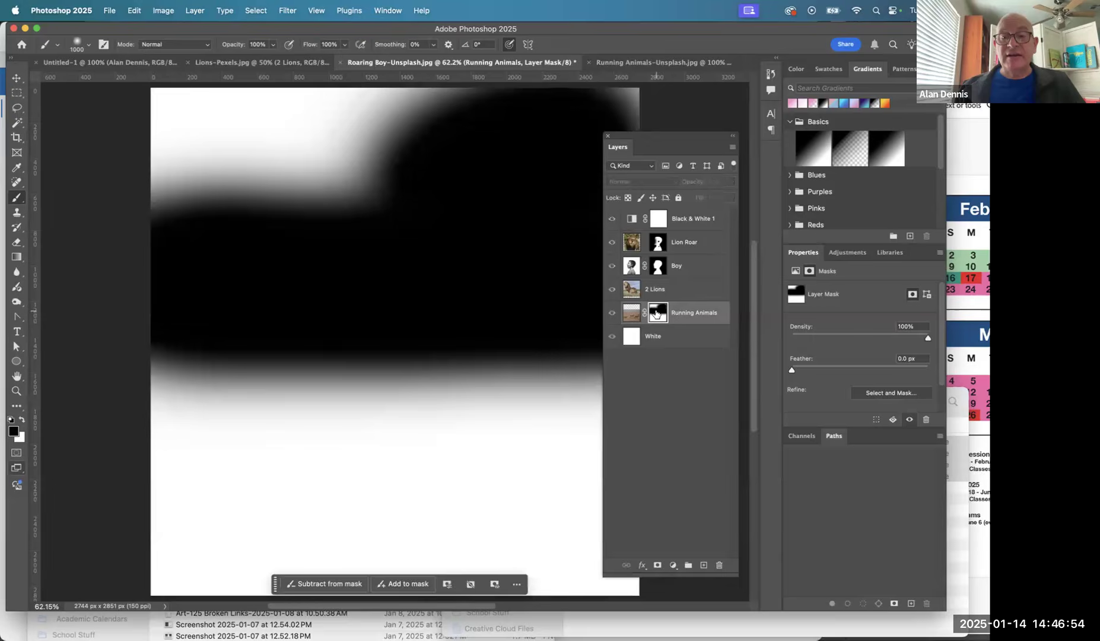
left_click(656, 313, "alt")
right_click(657, 314)
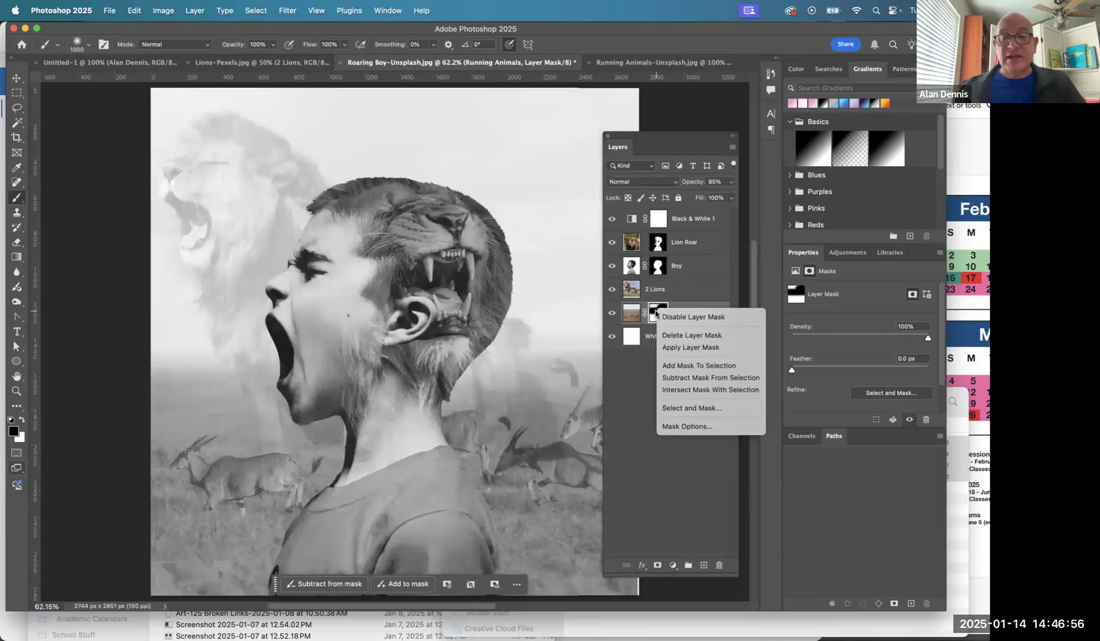
key("Escape")
left_click(668, 317, "shift")
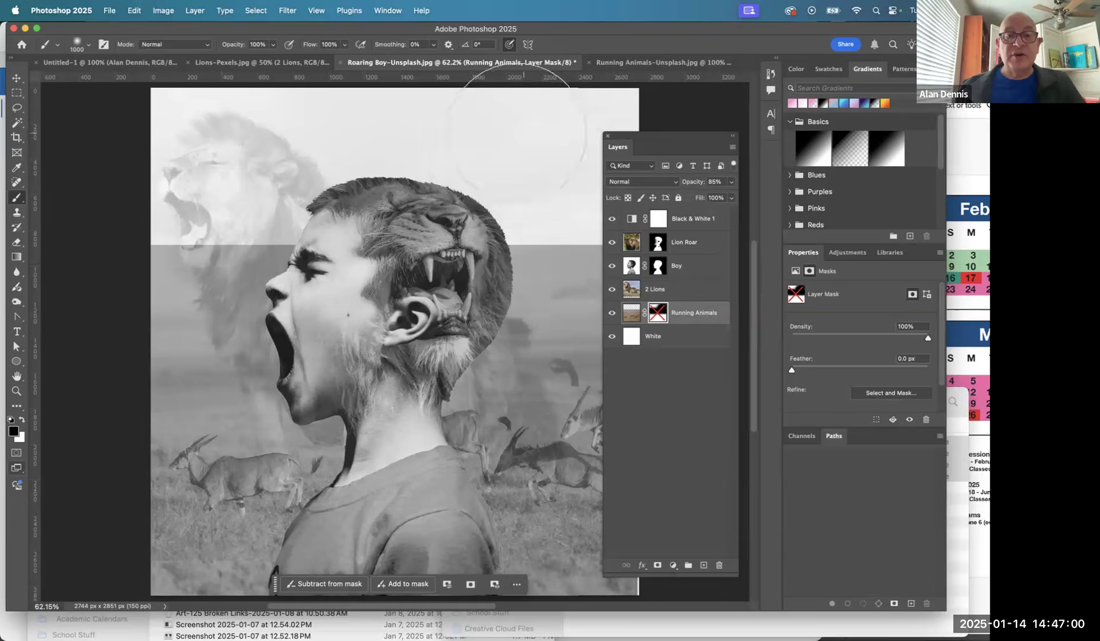
left_click(662, 318, "shift")
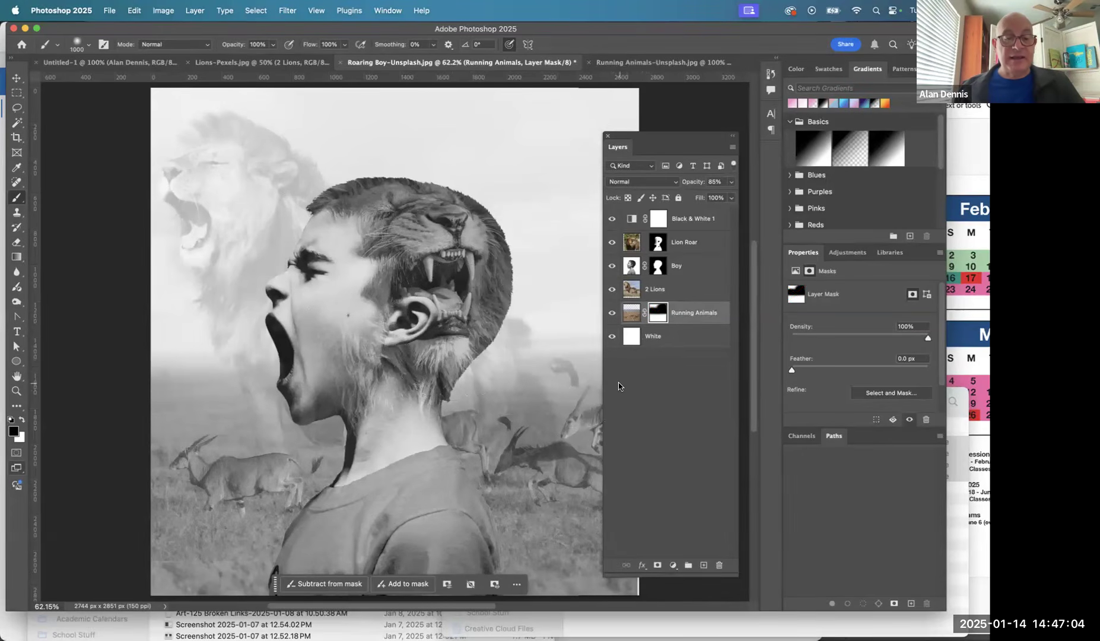
Step: Switch to Chrome and review the layer-order screenshot and instruction 22 about darkening the bottom of the running animals layer
key("super+Tab")
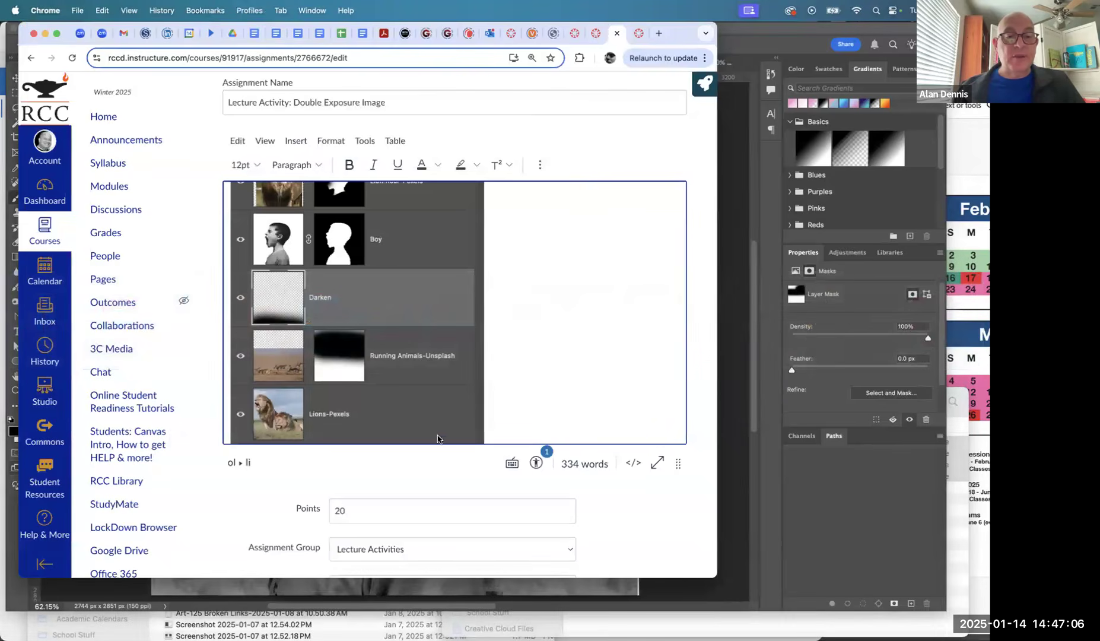
scroll(368, 376, "down", 5)
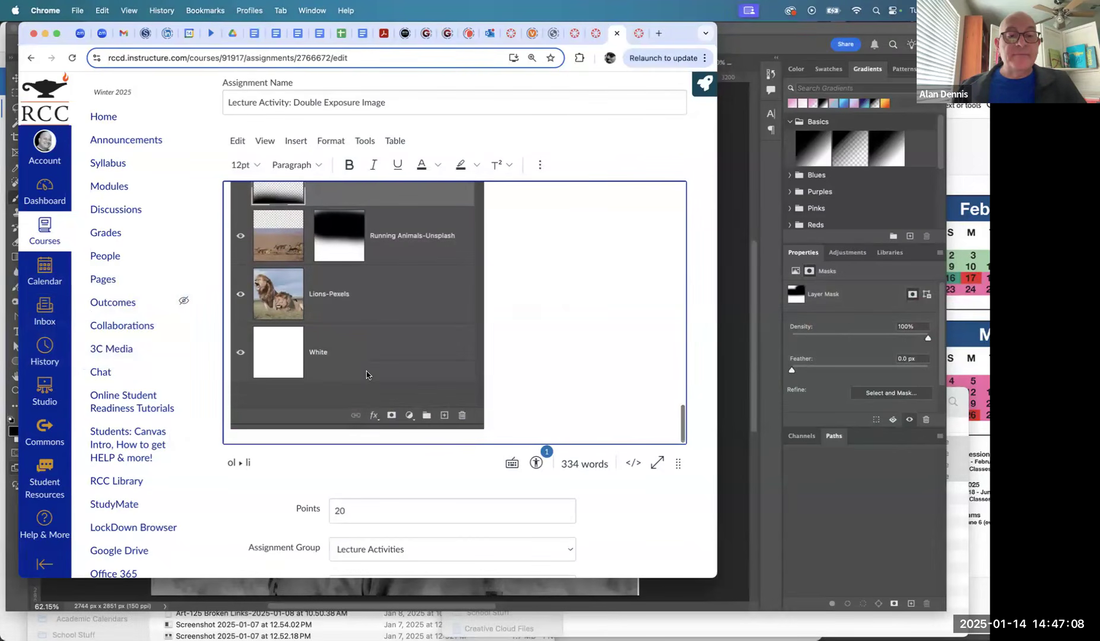
scroll(415, 379, "up", 3)
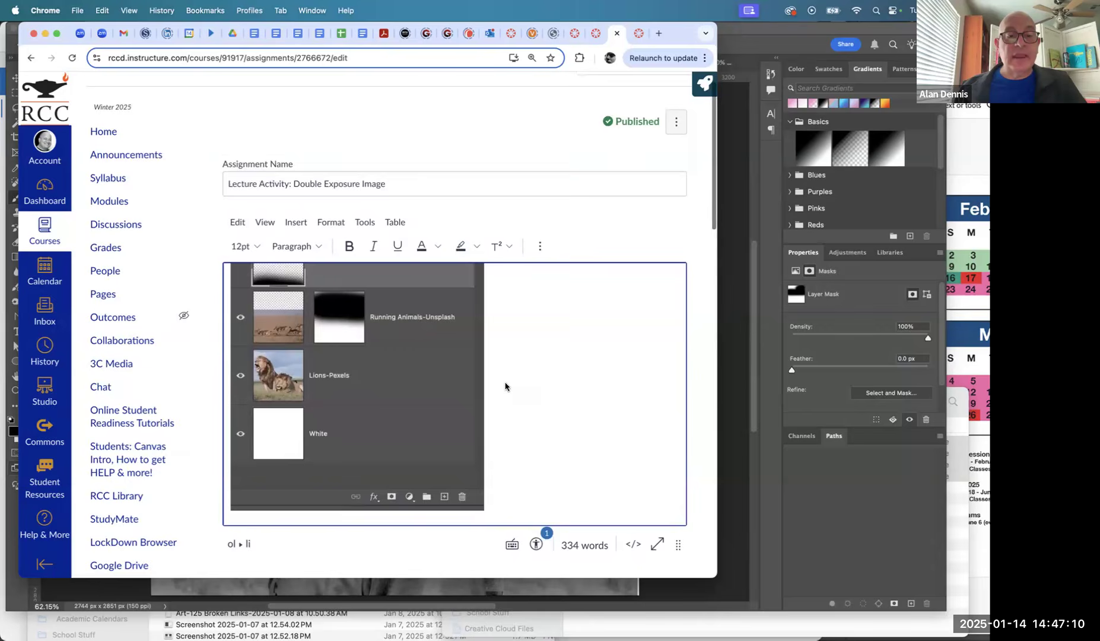
scroll(505, 386, "down", 5)
scroll(504, 386, "up", 5)
scroll(504, 386, "down", 2)
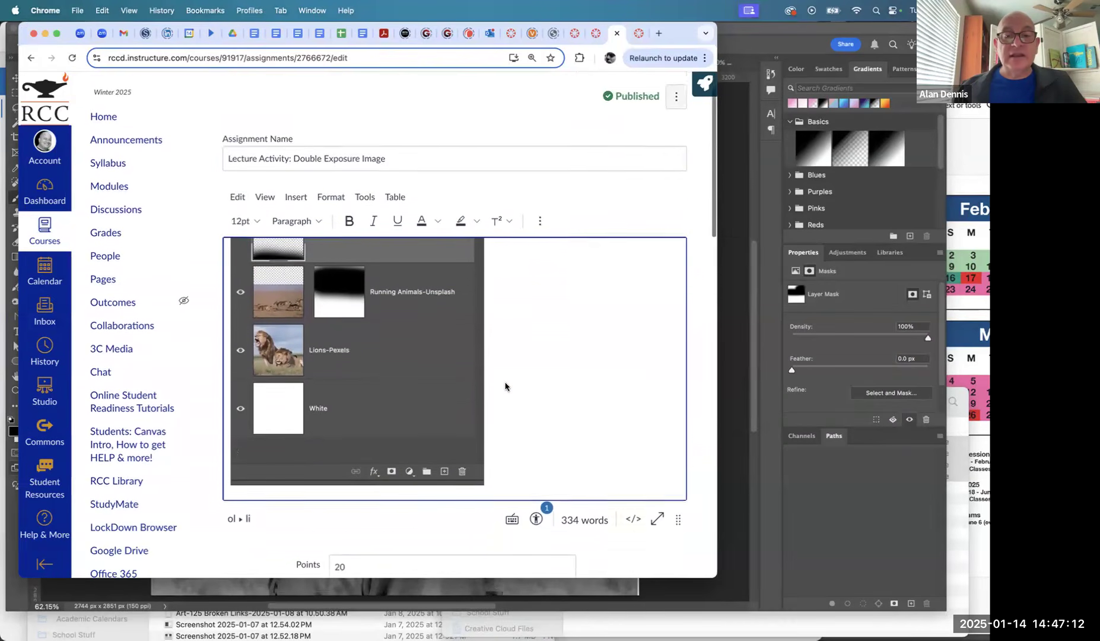
scroll(504, 386, "down", 3)
scroll(505, 385, "up", 3)
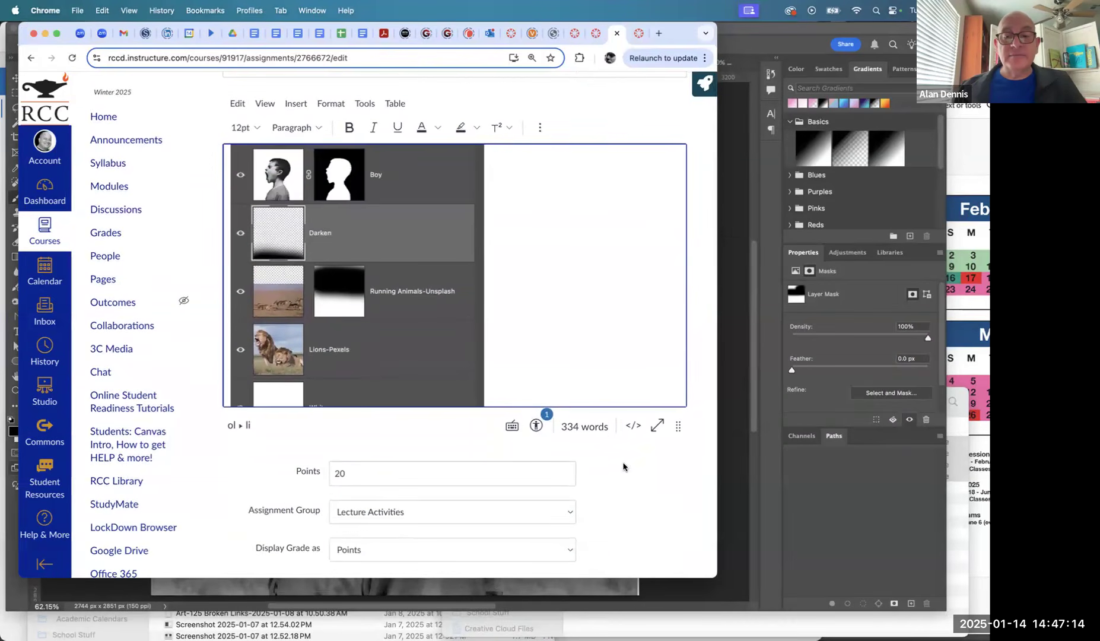
scroll(659, 315, "up", 2)
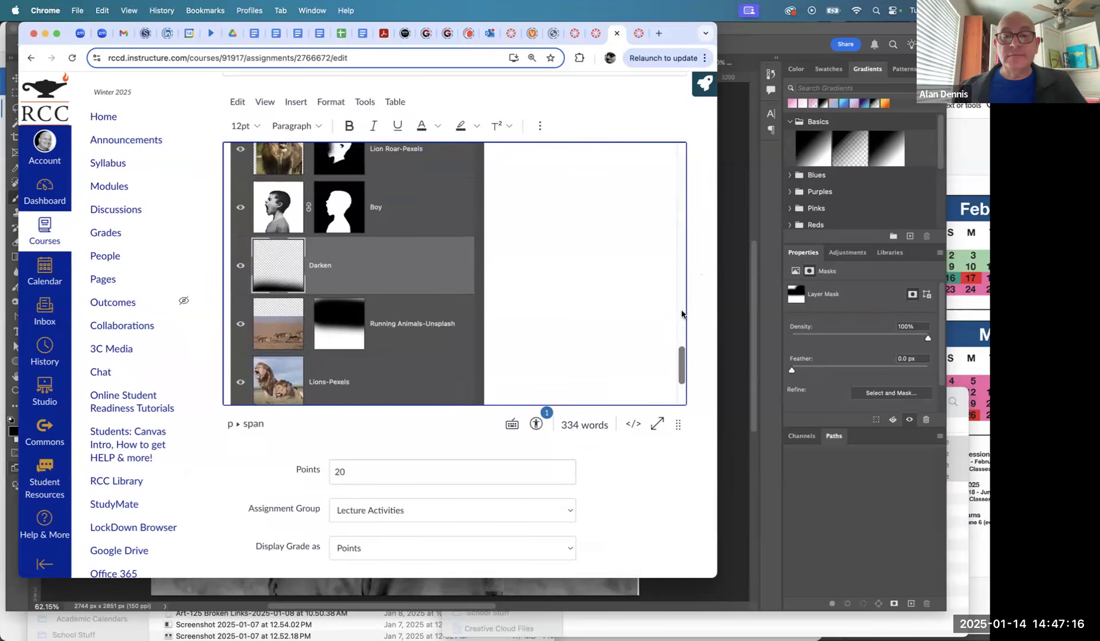
scroll(682, 313, "up", 5)
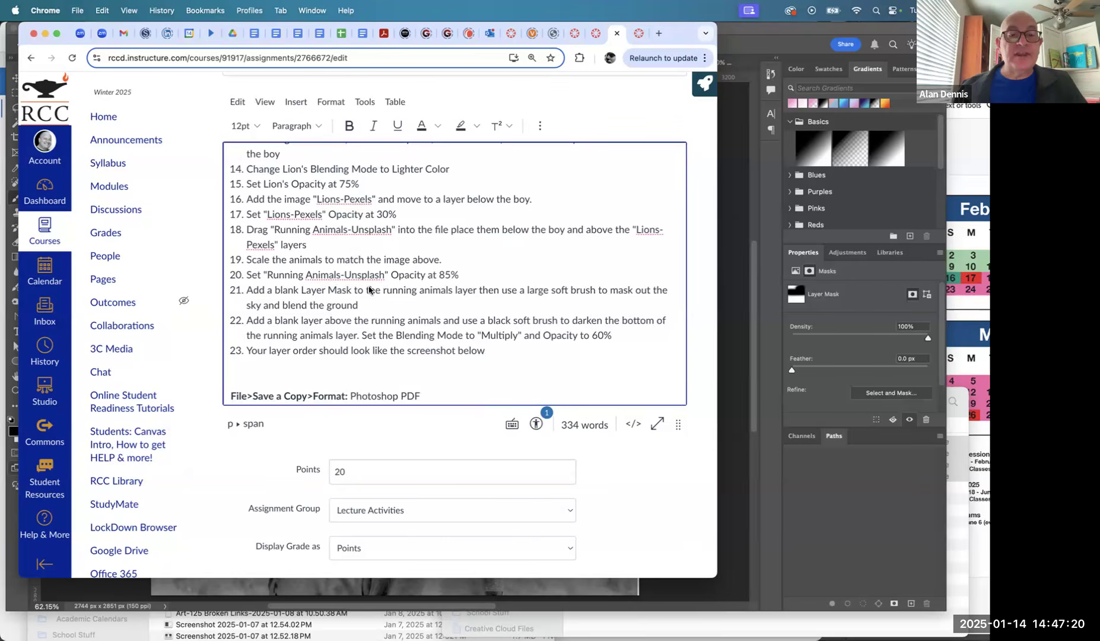
triple_click(327, 325)
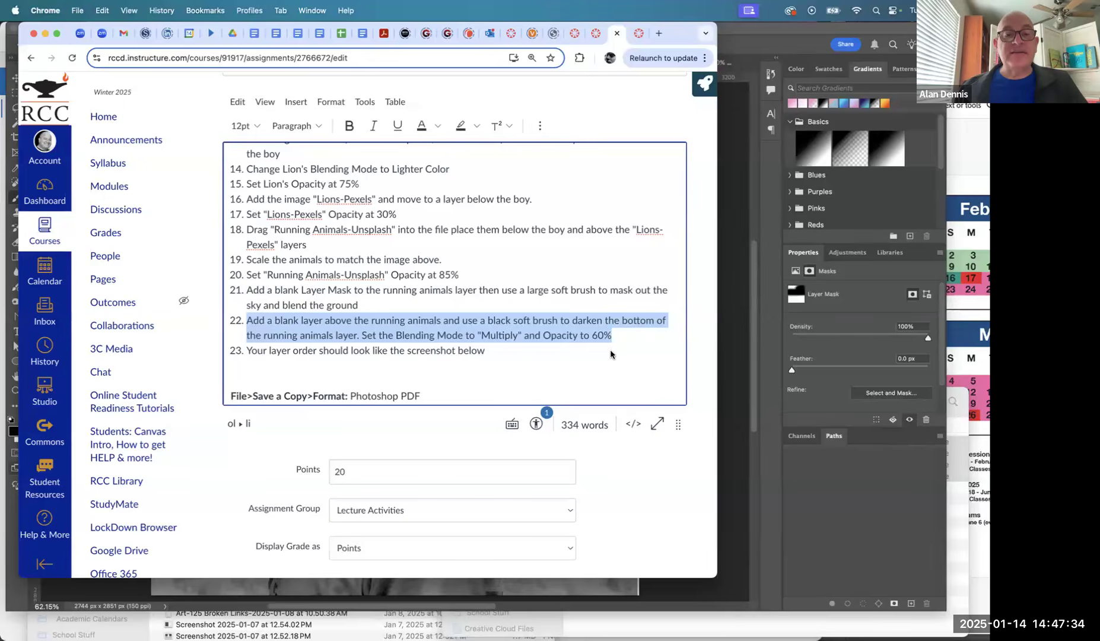
Step: Select the Running Animals layer's image in Photoshop, and return to Chrome to save the edited Double Exposure Image assignment
key("super+Tab")
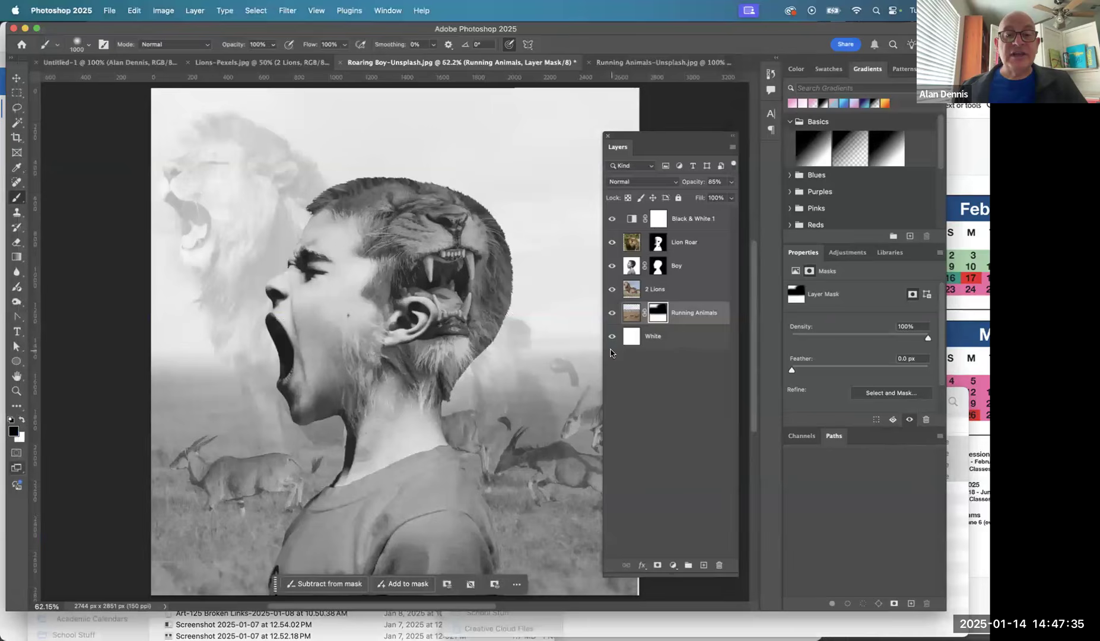
left_click(633, 310)
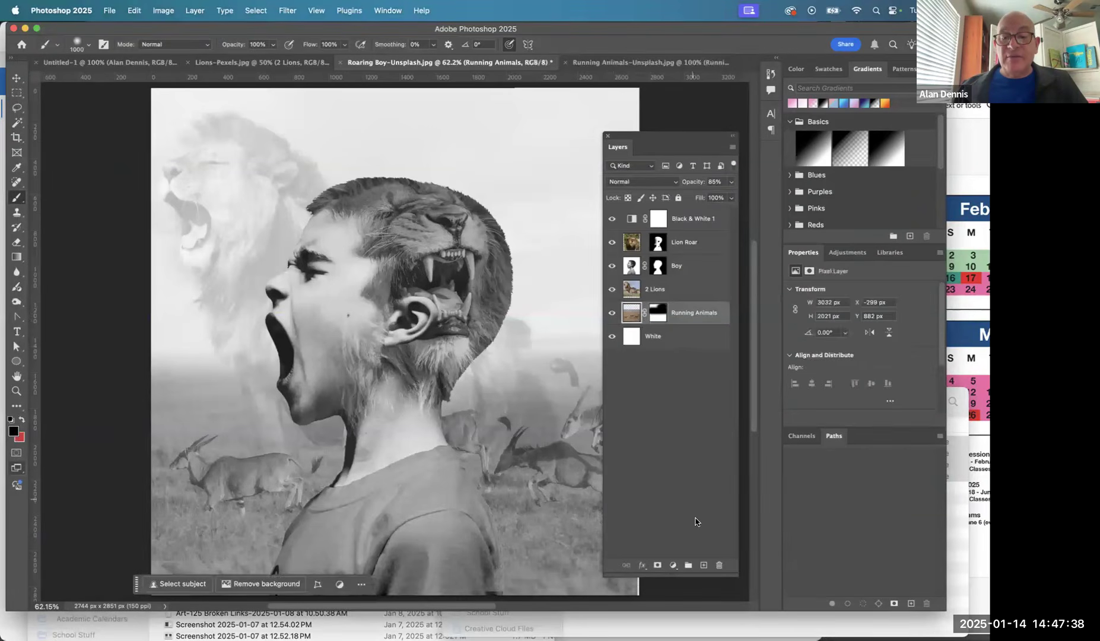
key("super+Tab")
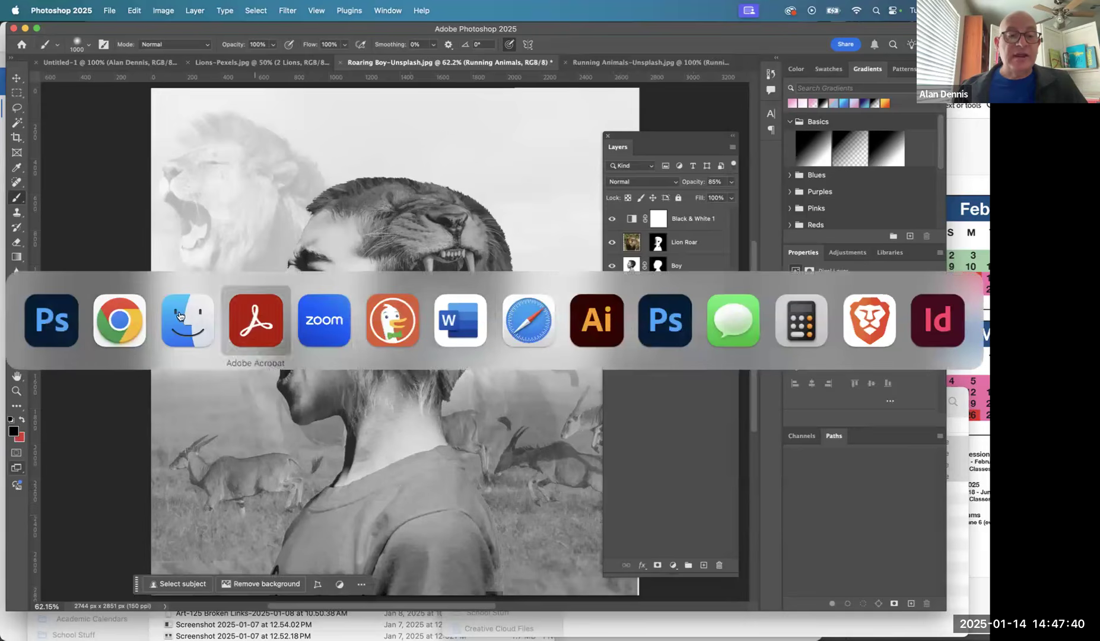
left_click(119, 328)
scroll(487, 465, "down", 15)
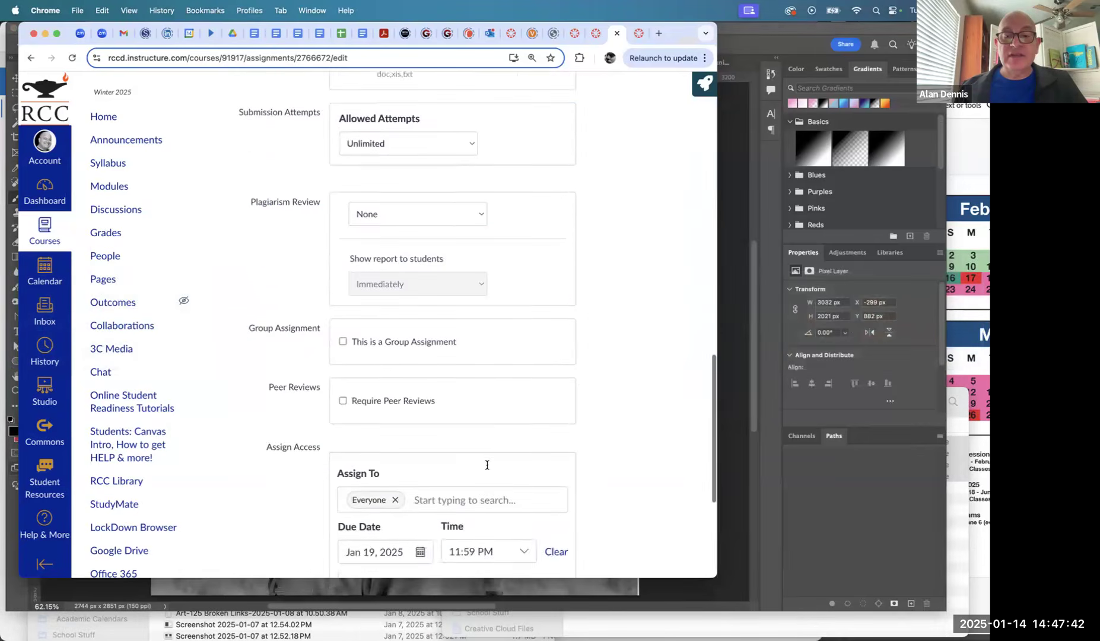
scroll(487, 465, "down", 5)
left_click(650, 528)
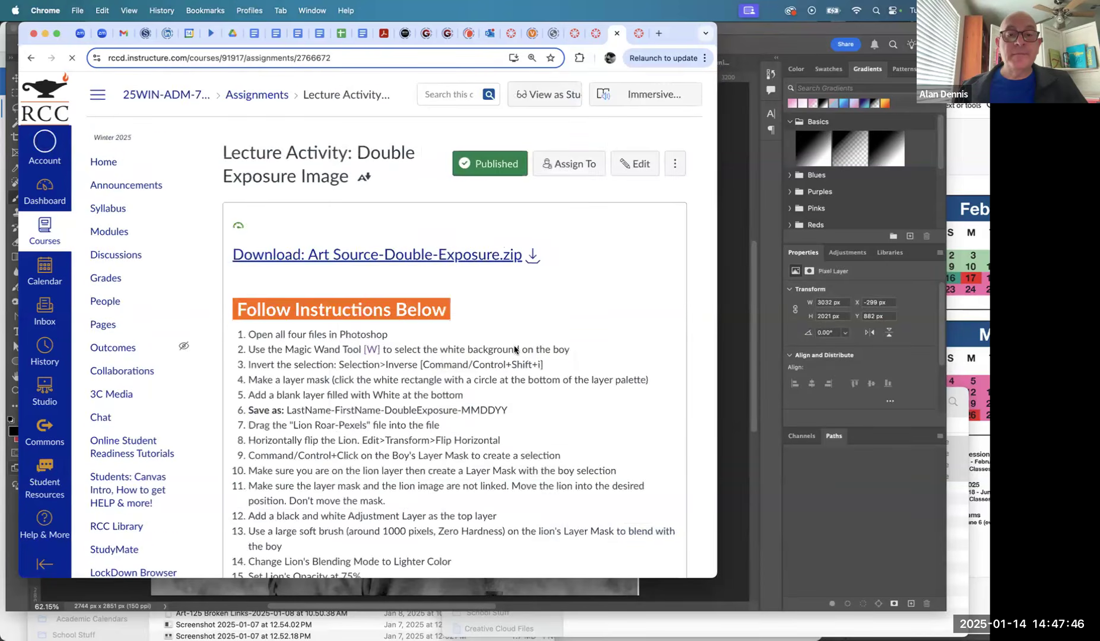
Step: Examine the sample image's darkened ground, the Darken layer in the layer-order screenshot, and instruction 22 on the assignment page
scroll(489, 407, "down", 5)
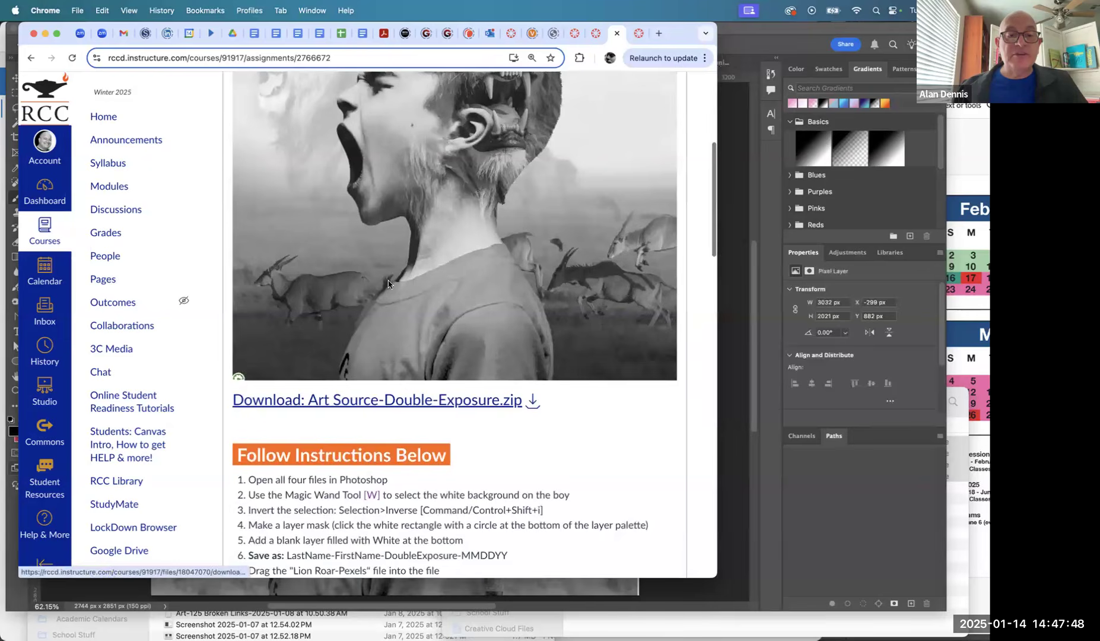
scroll(484, 415, "down", 10)
scroll(483, 415, "down", 10)
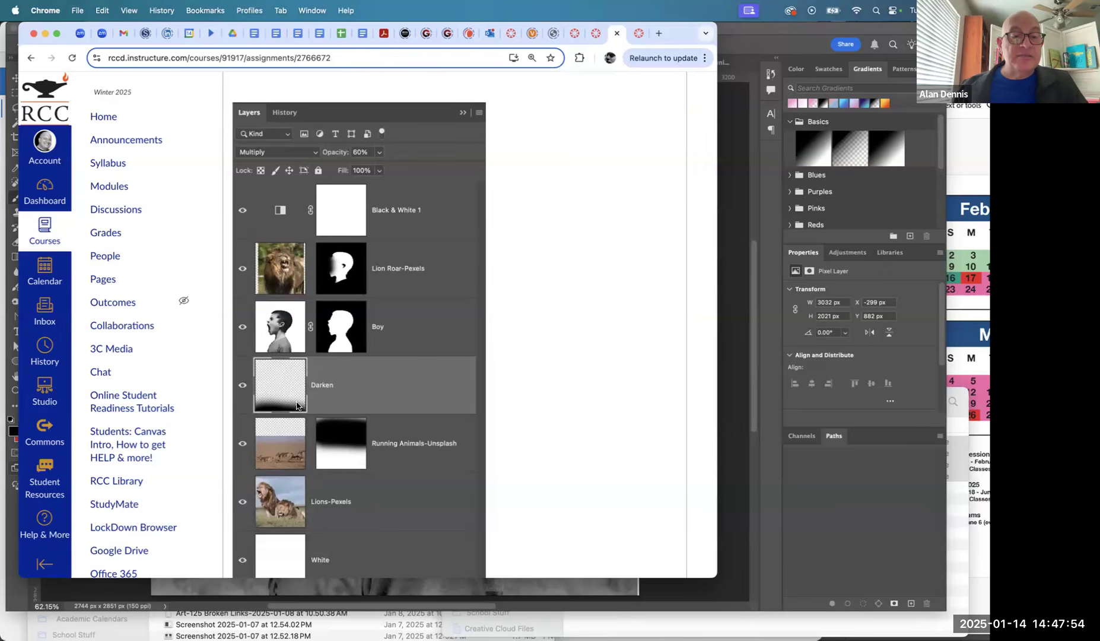
scroll(383, 324, "up", 20)
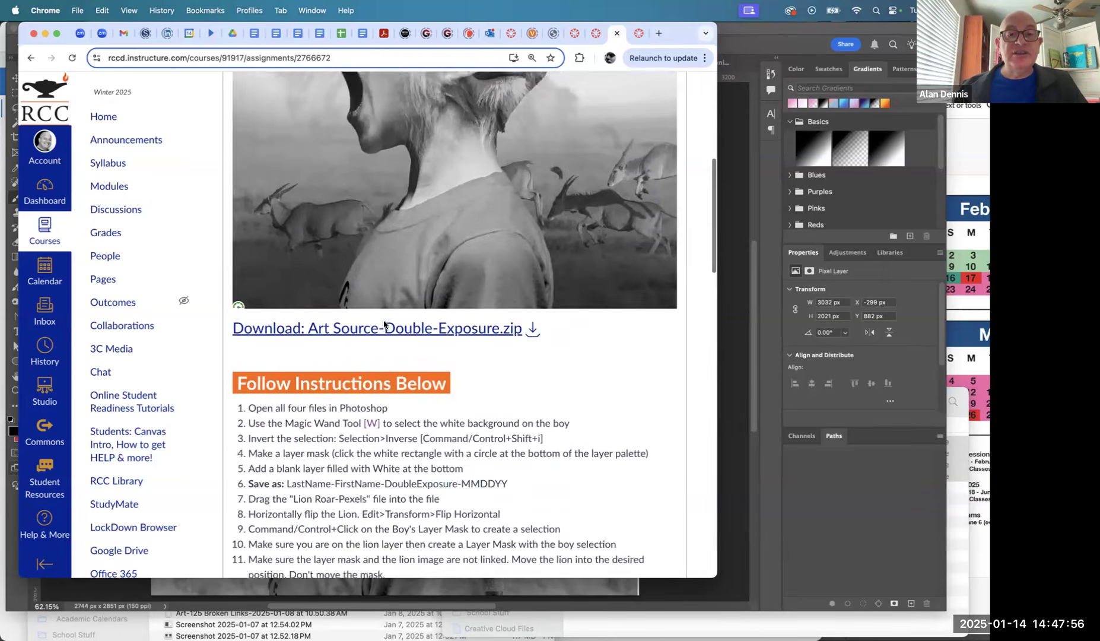
scroll(364, 361, "up", 3)
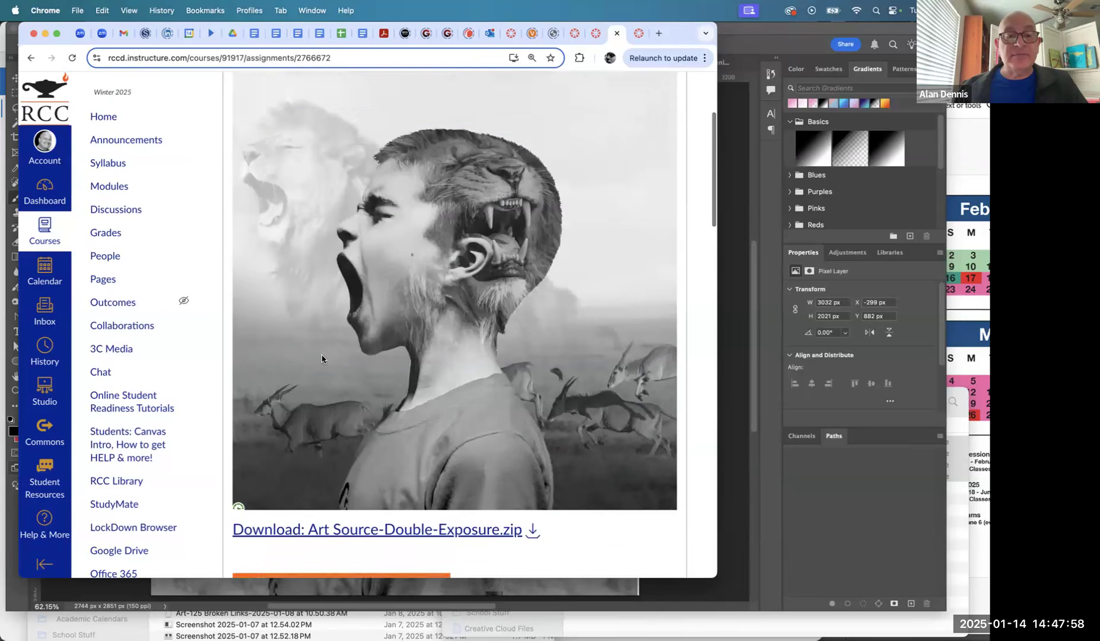
scroll(444, 429, "up", 1)
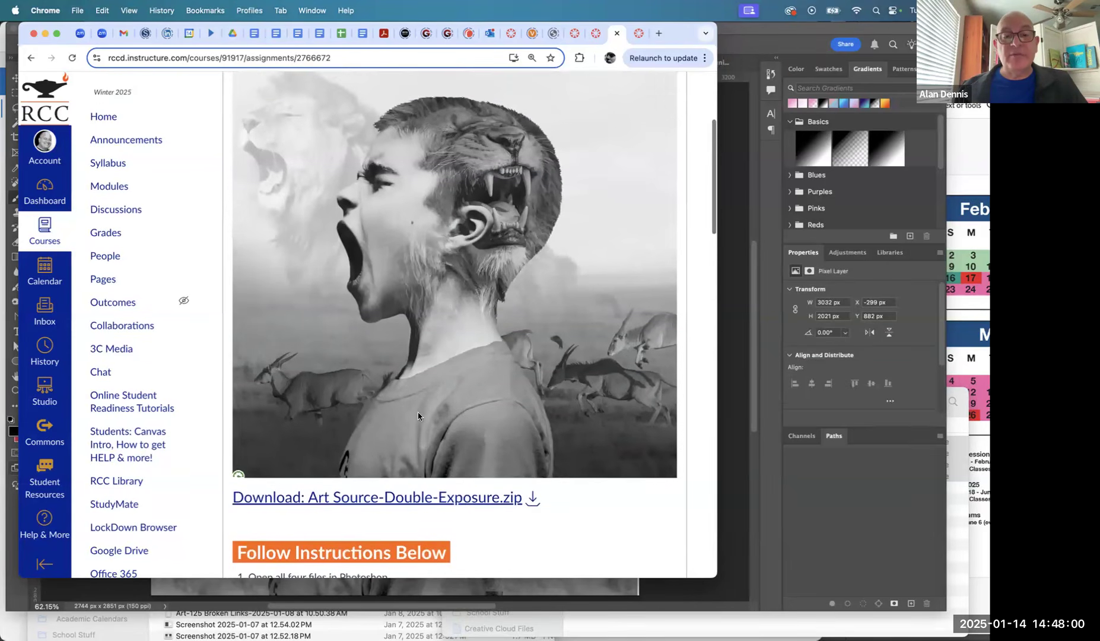
scroll(468, 427, "down", 1)
scroll(468, 427, "down", 12)
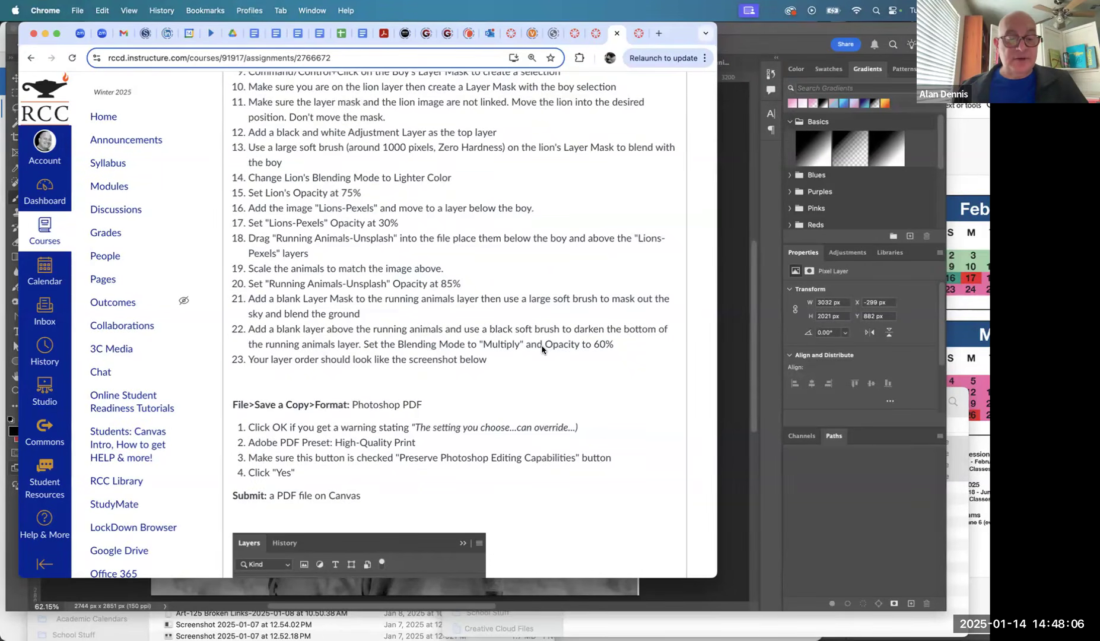
Step: In Photoshop, add a blank layer named Darken directly above Running Animals and set its blending mode to Multiply
key("super+Tab")
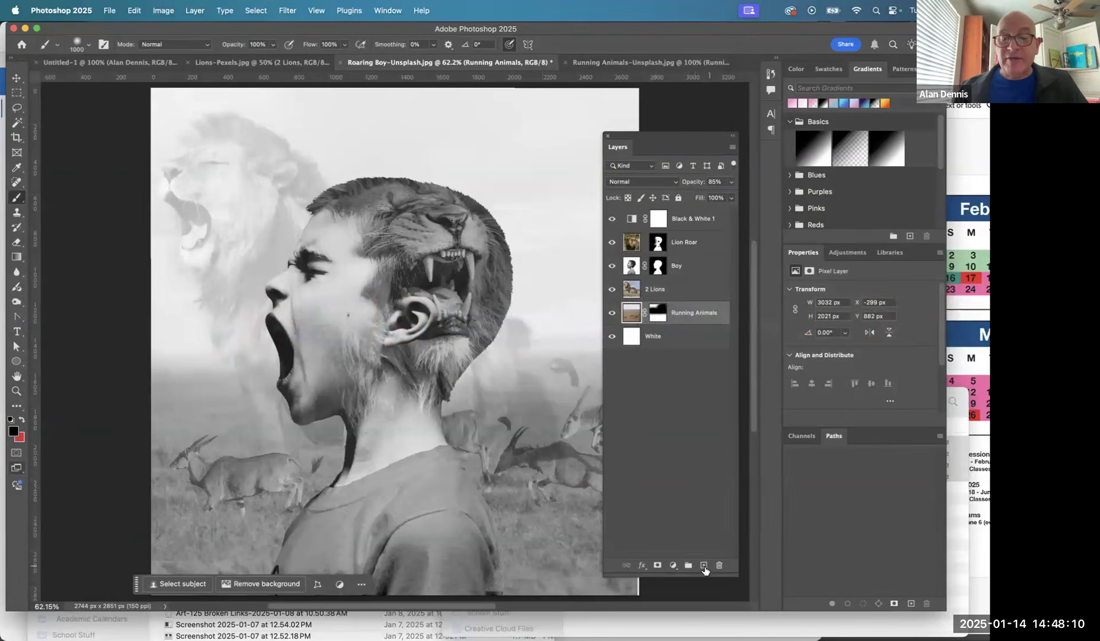
left_click(703, 566)
double_click(655, 312)
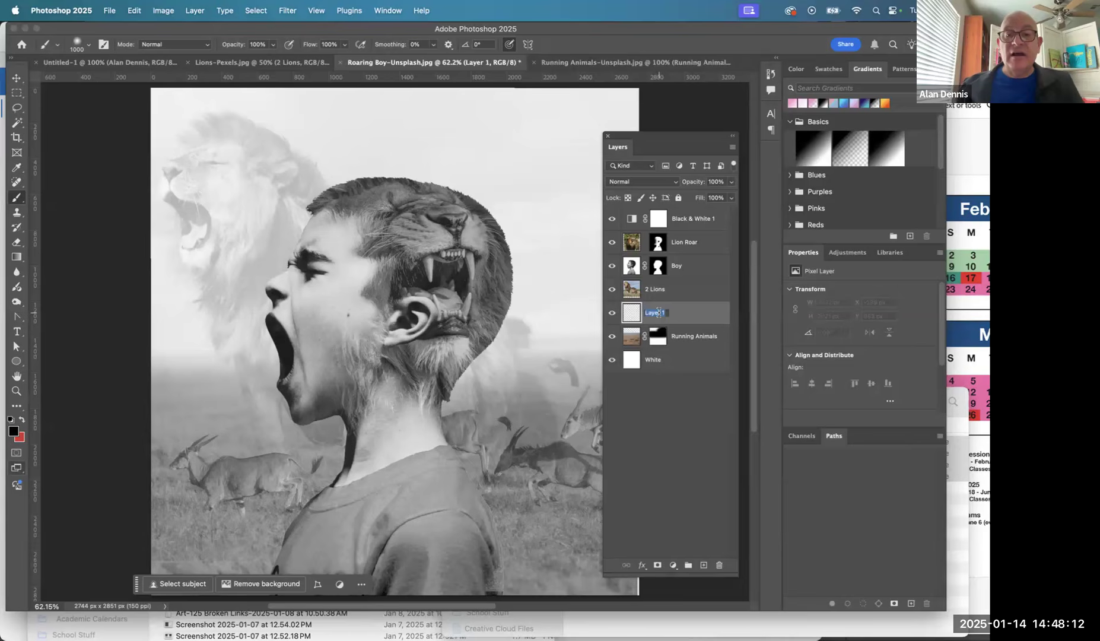
type("Dark")
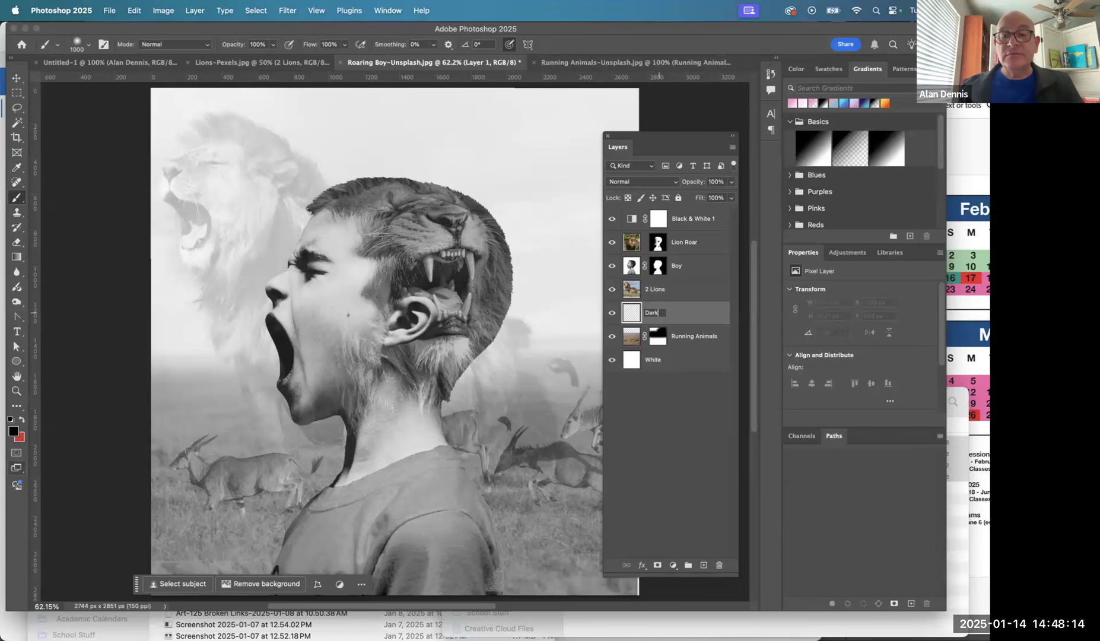
key("Return")
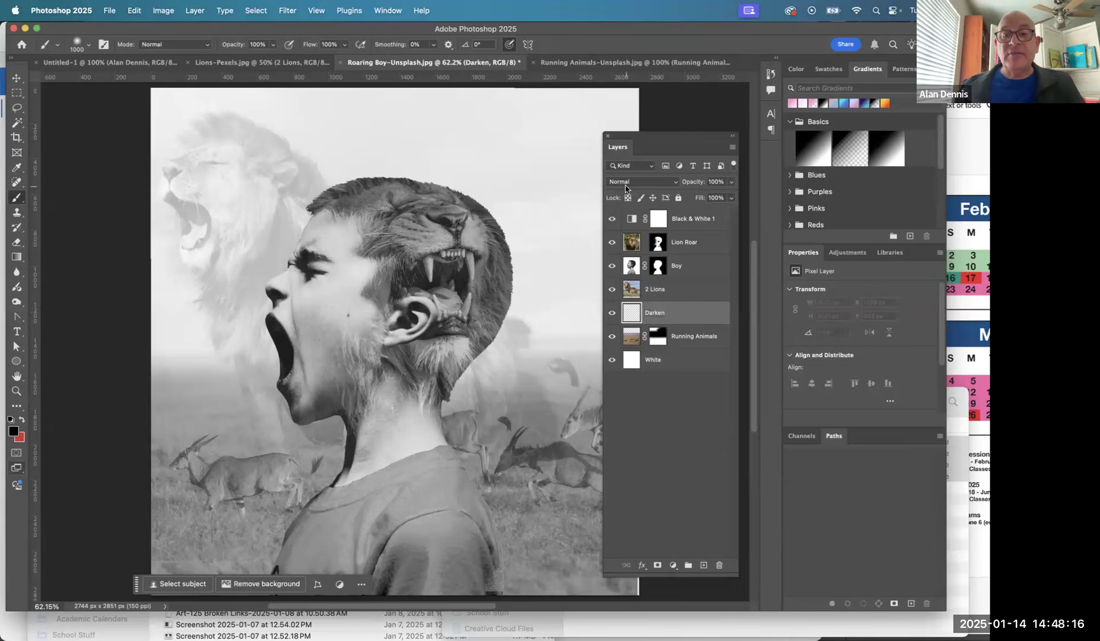
left_click(627, 183)
left_click(621, 226)
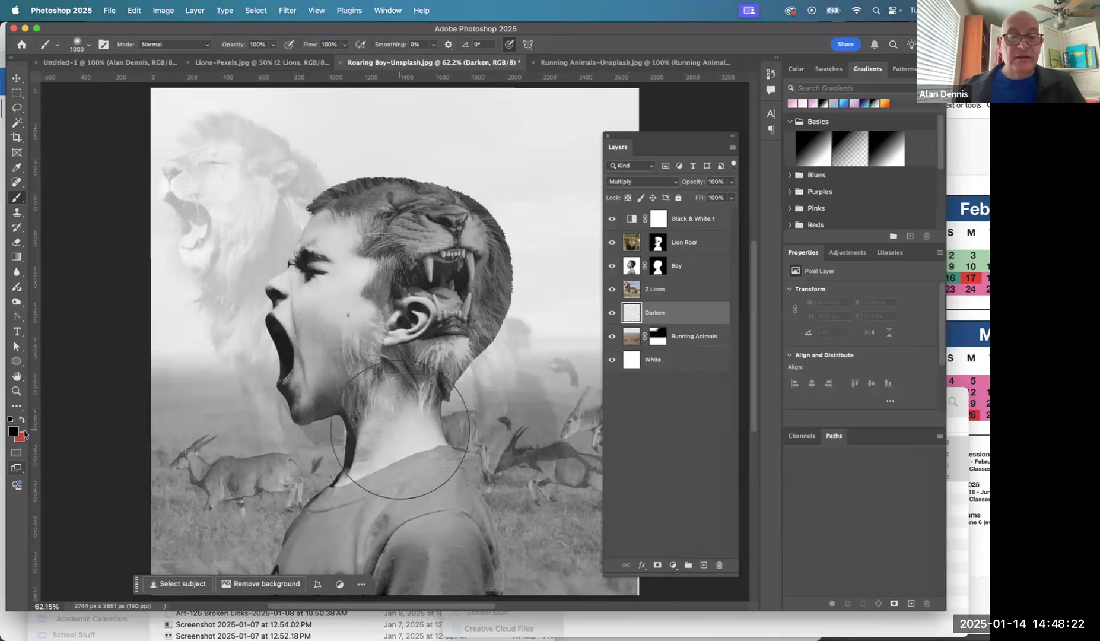
Step: Paint black along the bottom edge of the image on the Darken layer with the 1000 px soft brush
key("v")
left_click_drag(400, 429, 388, 330)
mouse_move(425, 430)
left_mouse_down()
mouse_move(400, 314)
mouse_move(359, 311)
left_mouse_up()
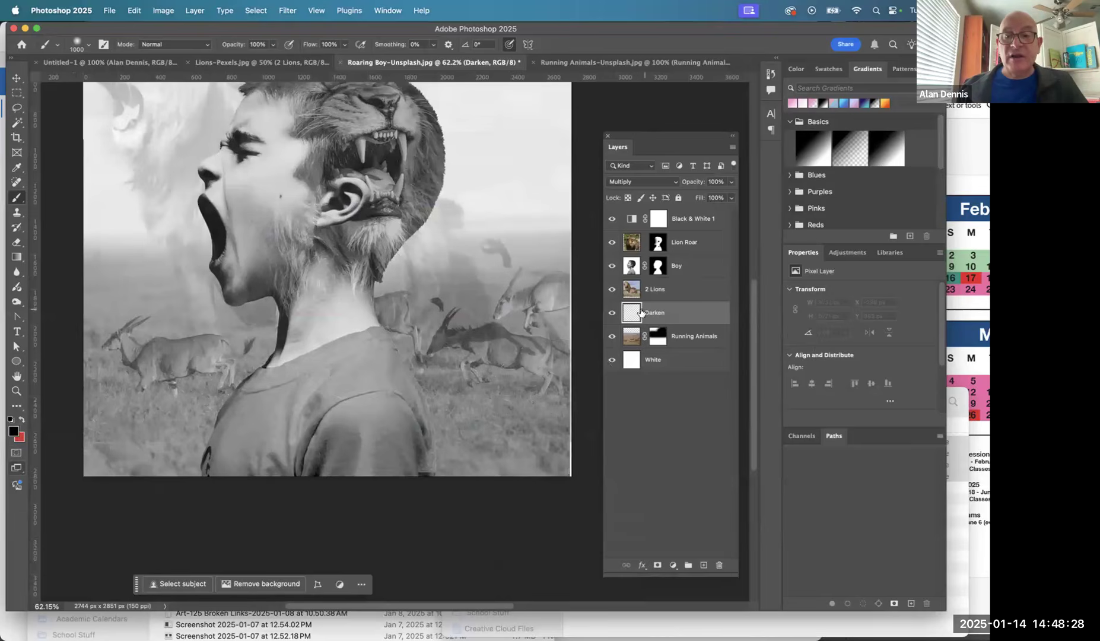
mouse_move(136, 467)
left_mouse_down()
mouse_move(207, 475)
mouse_move(597, 449)
left_mouse_up()
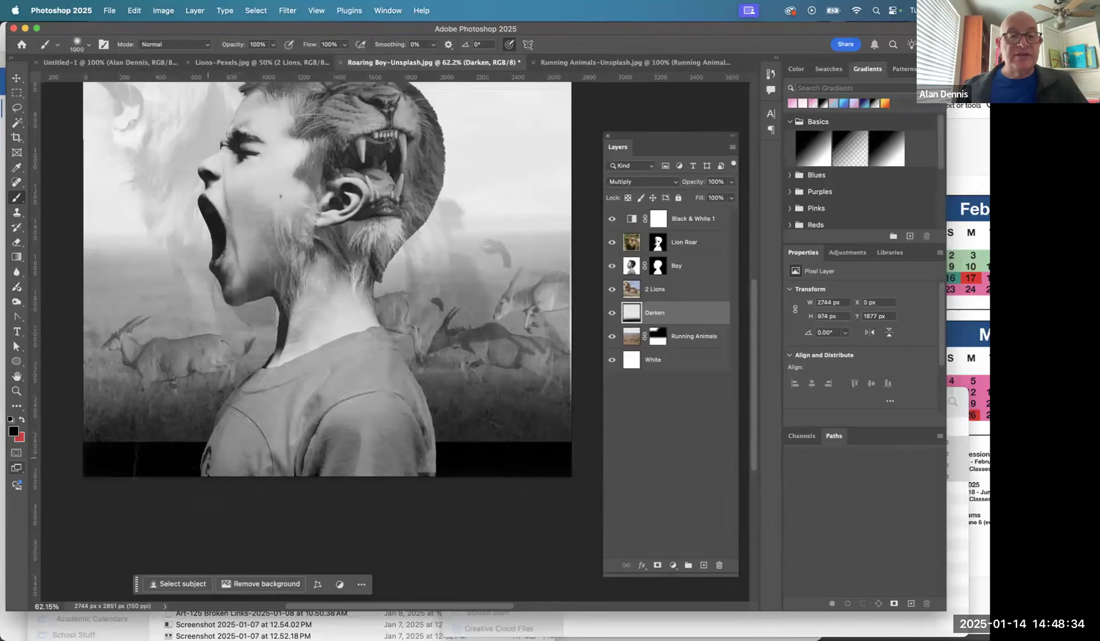
Step: Move the Darken layer directly above the 2 Lions layer and set its opacity to 75%
left_click_drag(631, 316, 632, 289)
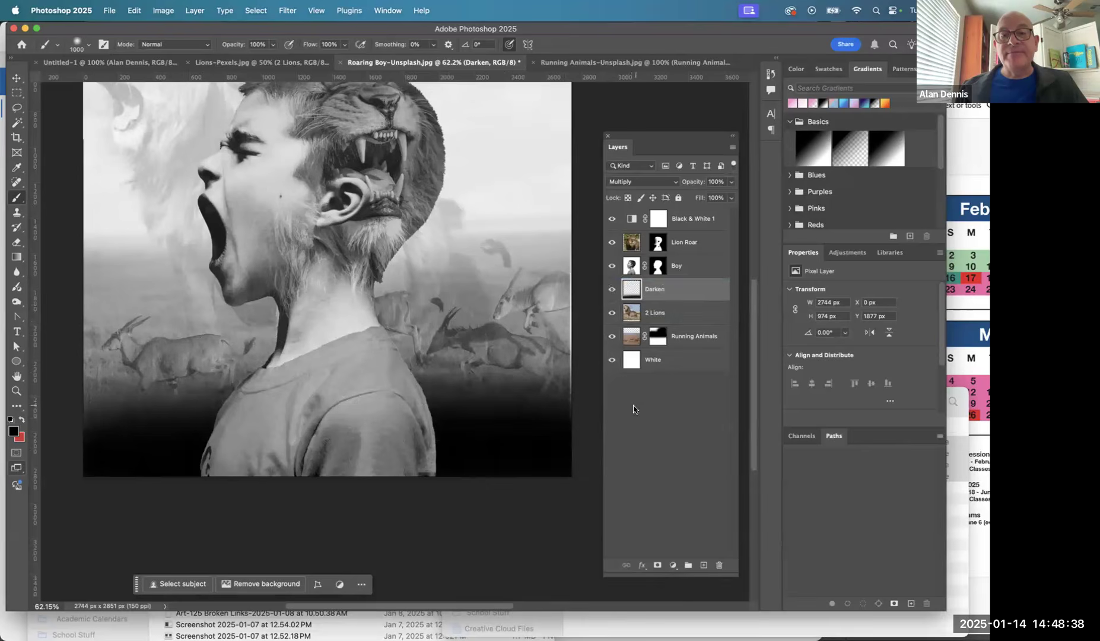
left_click(731, 182)
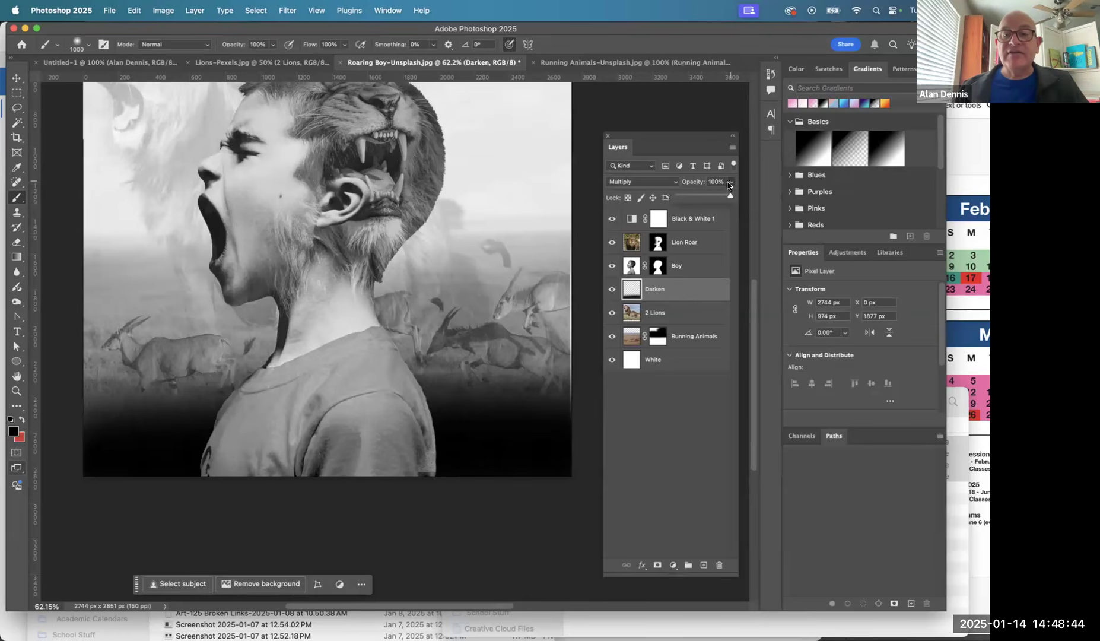
left_click(714, 182)
type("75")
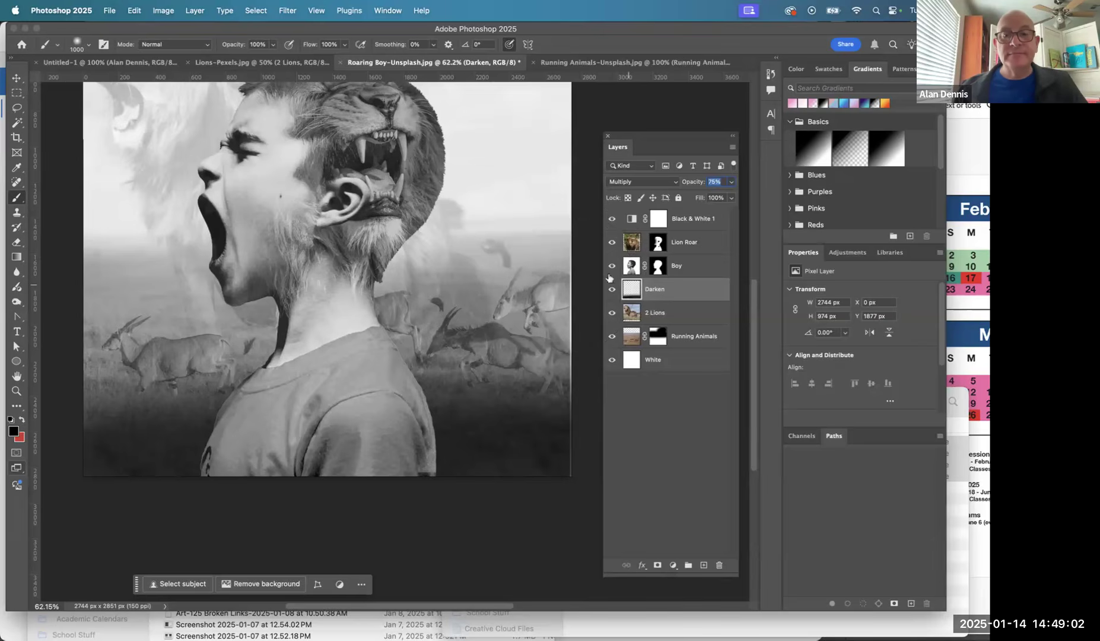
Step: Deselect all layers, and hide and reshow the Running Animals layer to compare the background with and without it
left_click(626, 444)
key("v")
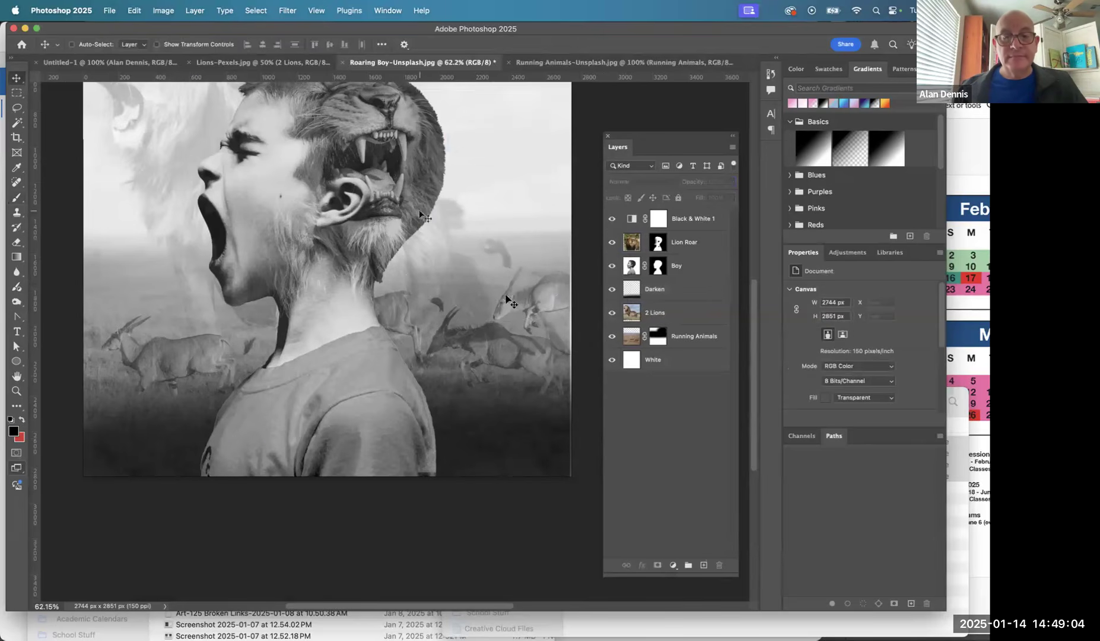
left_click(558, 304, "super")
left_click(618, 339)
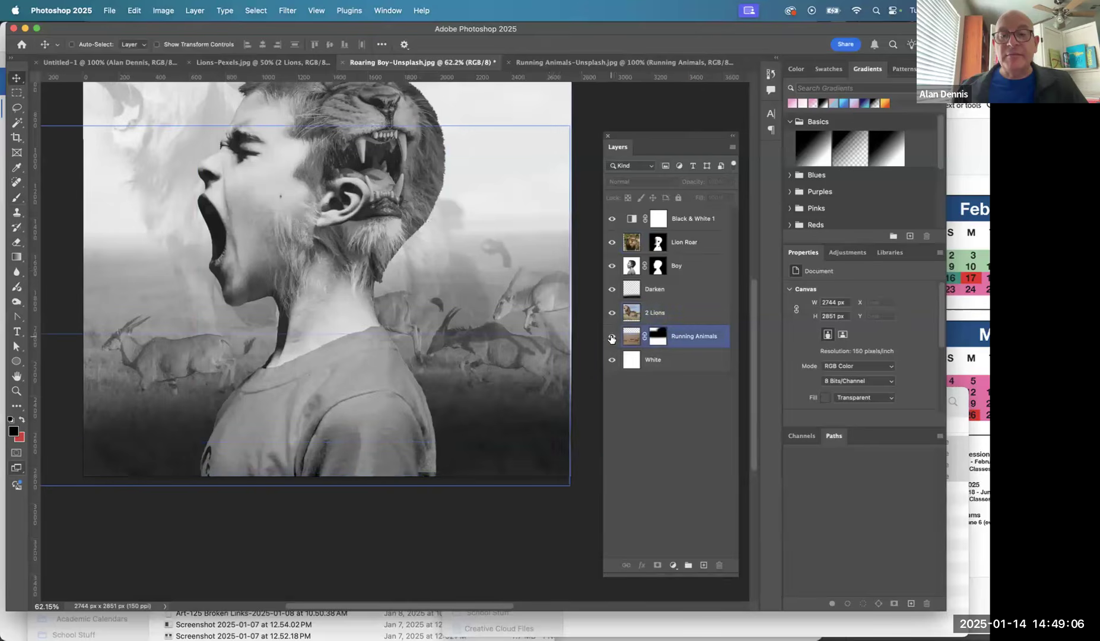
left_click(611, 337)
left_click(611, 337)
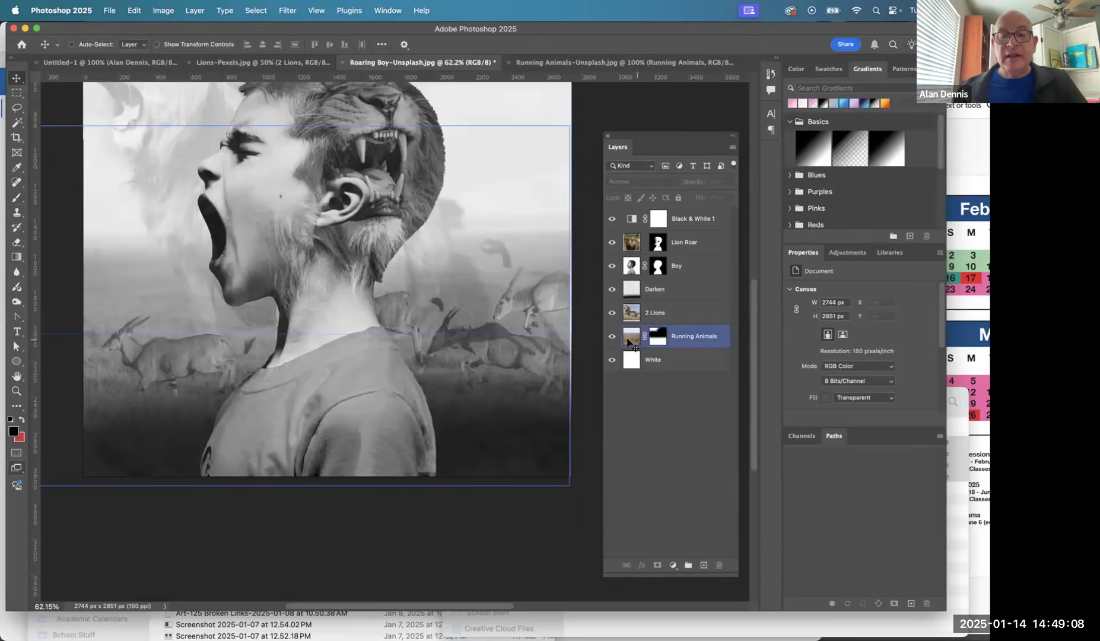
Step: Select the Running Animals layer and nudge it horizontally to an X position of -291 px
left_click(517, 339, "super")
left_click_drag(521, 339, 519, 339)
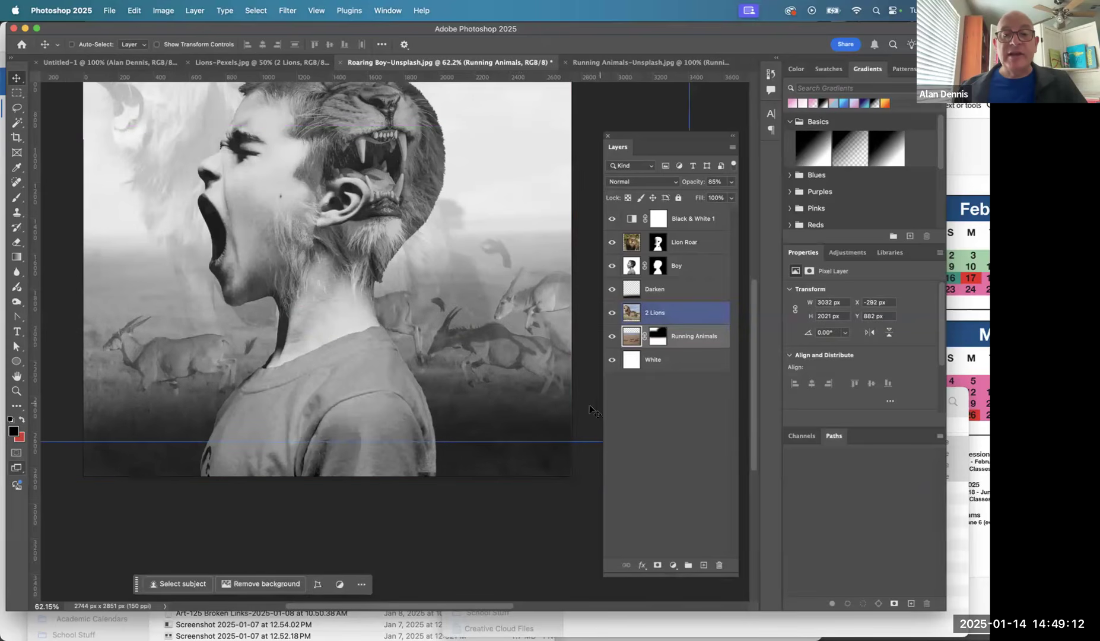
key("Right")
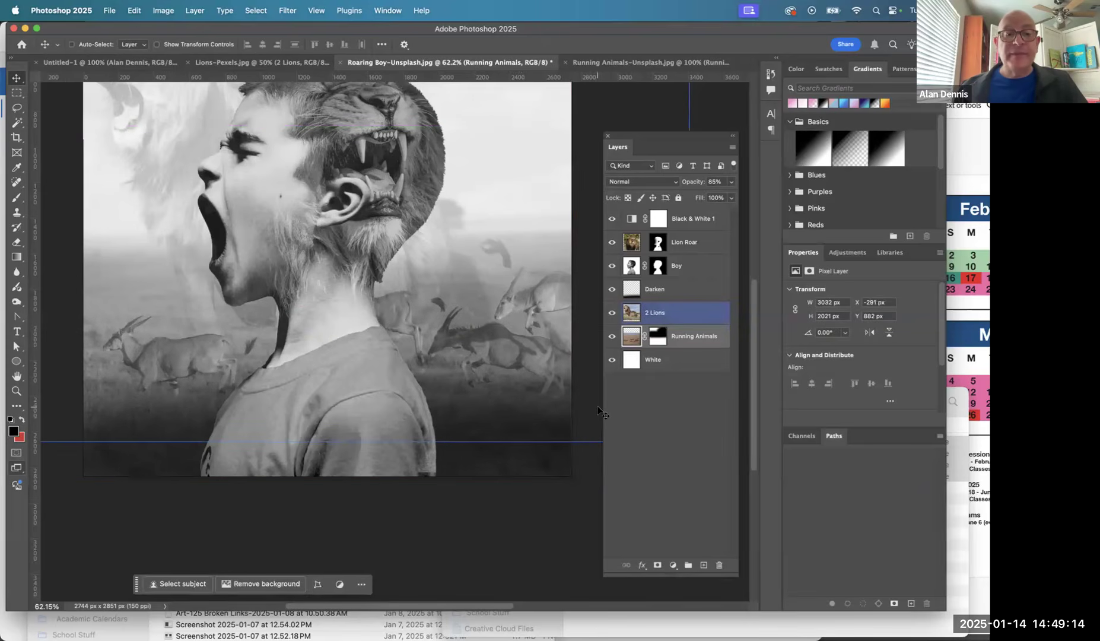
Step: Examine the whole composite at full view with the interface panels hidden, and restore the panels
key("super+0")
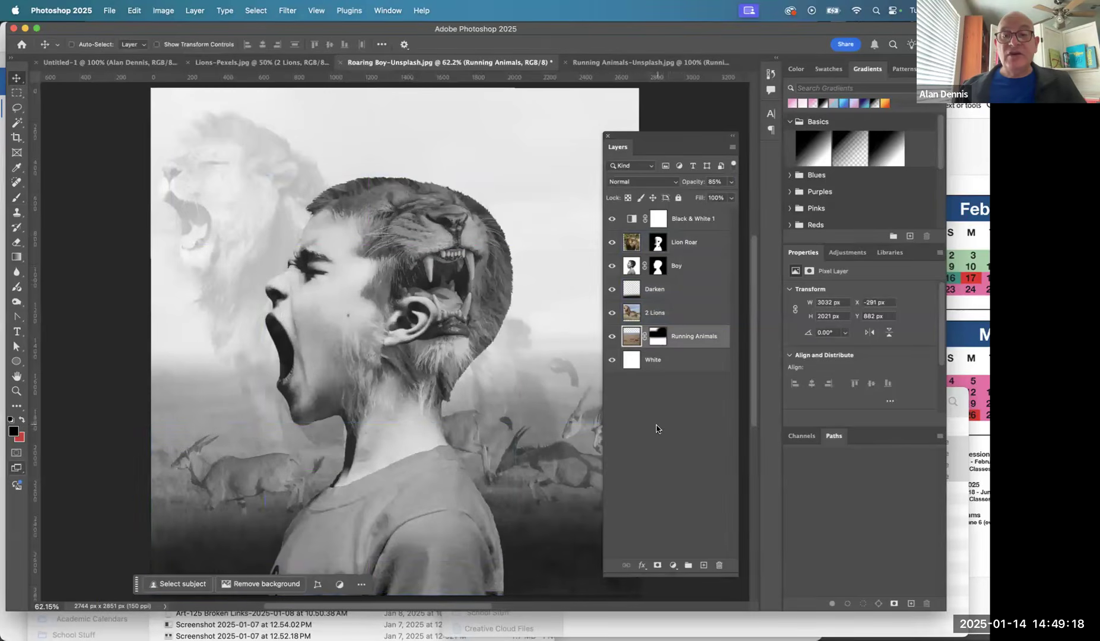
key("Tab")
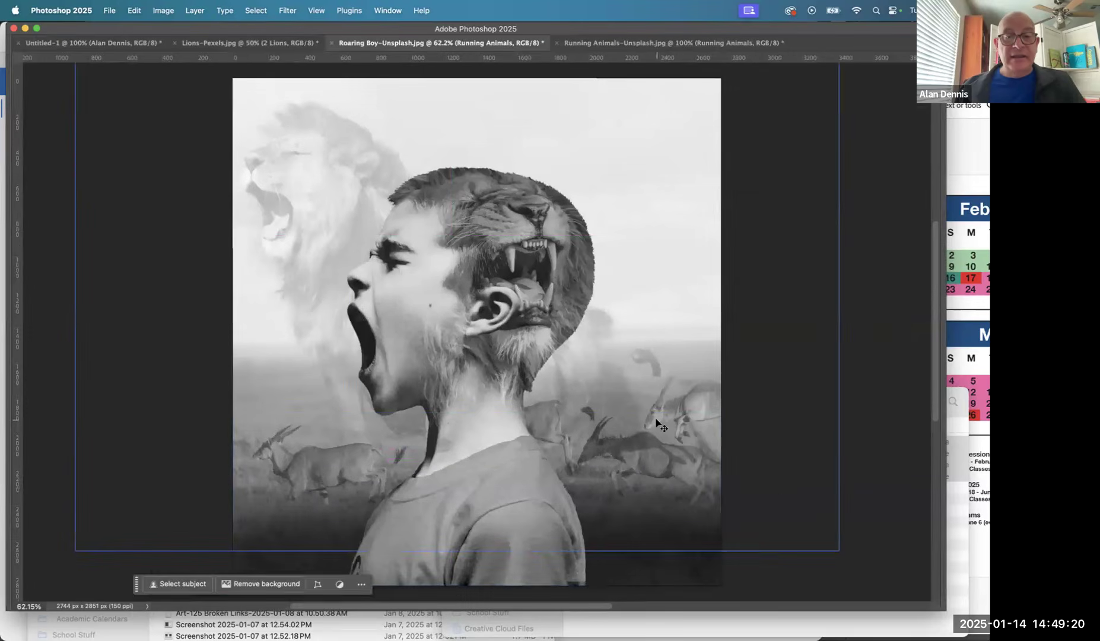
left_click_drag(779, 486, 730, 471)
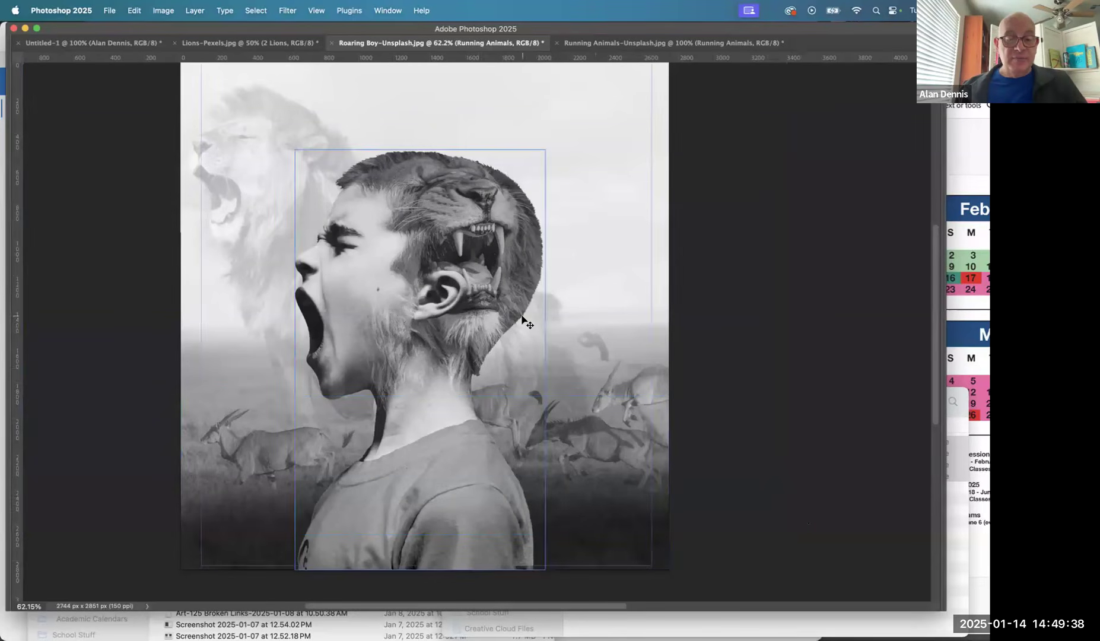
key("Tab")
Step: Inspect the Lion Roar and Running Animals layer masks on their own, and return to the Running Animals layer's image
left_click(663, 238)
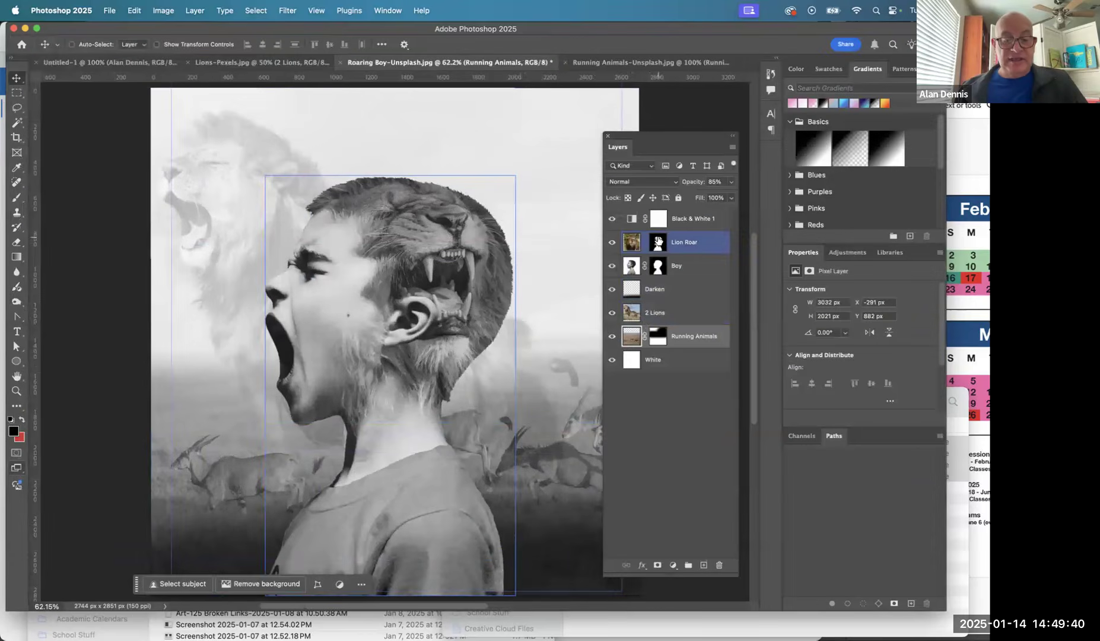
left_click(657, 242, "alt")
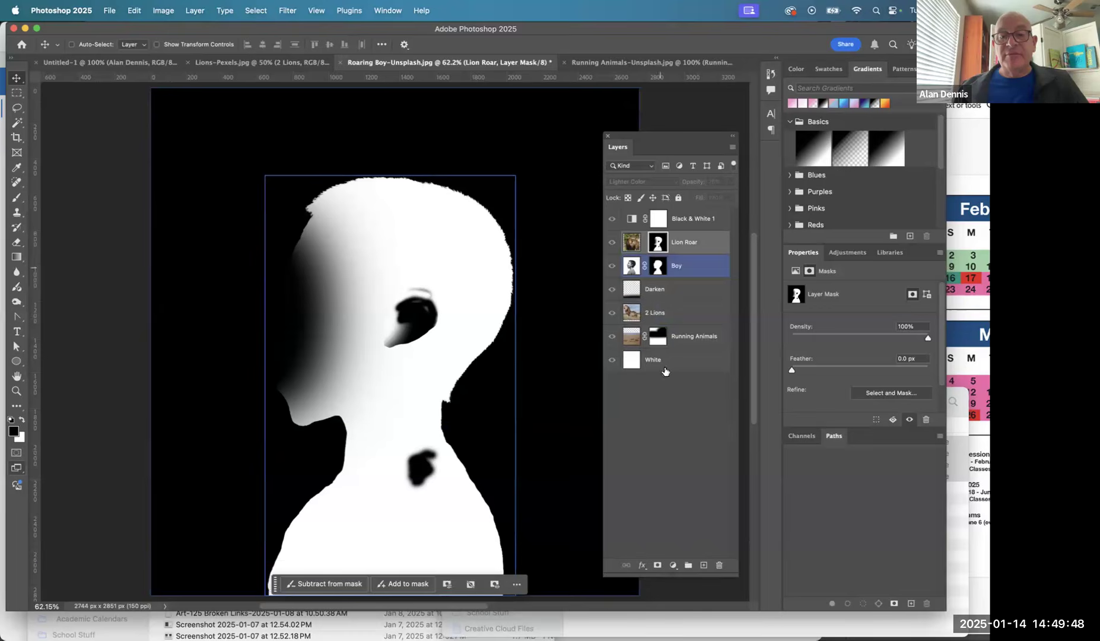
left_click(657, 338, "alt")
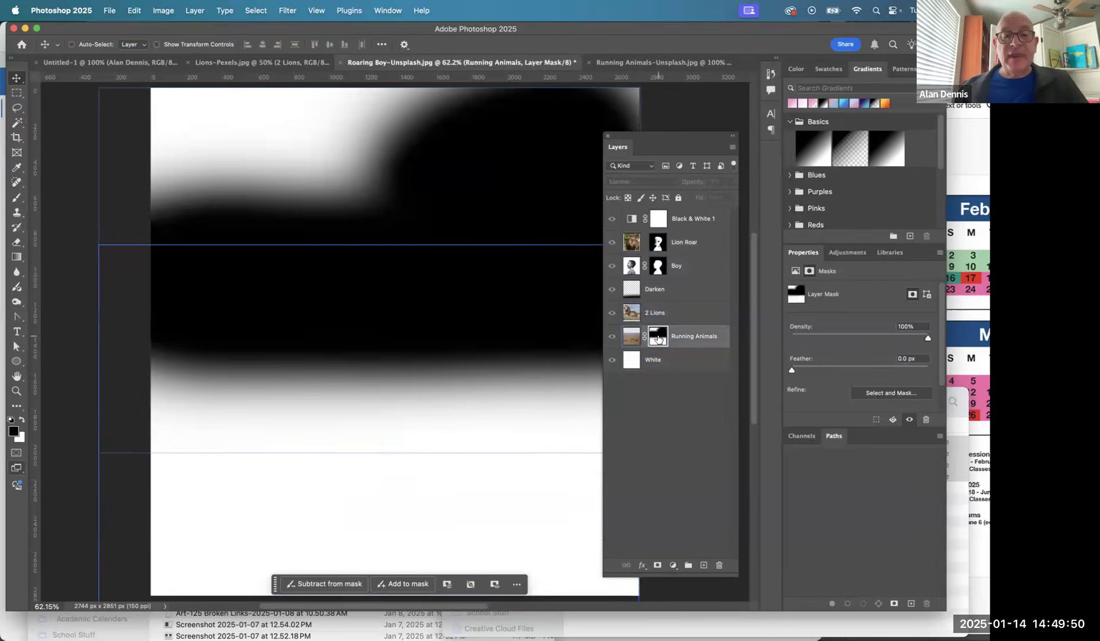
left_click(632, 336)
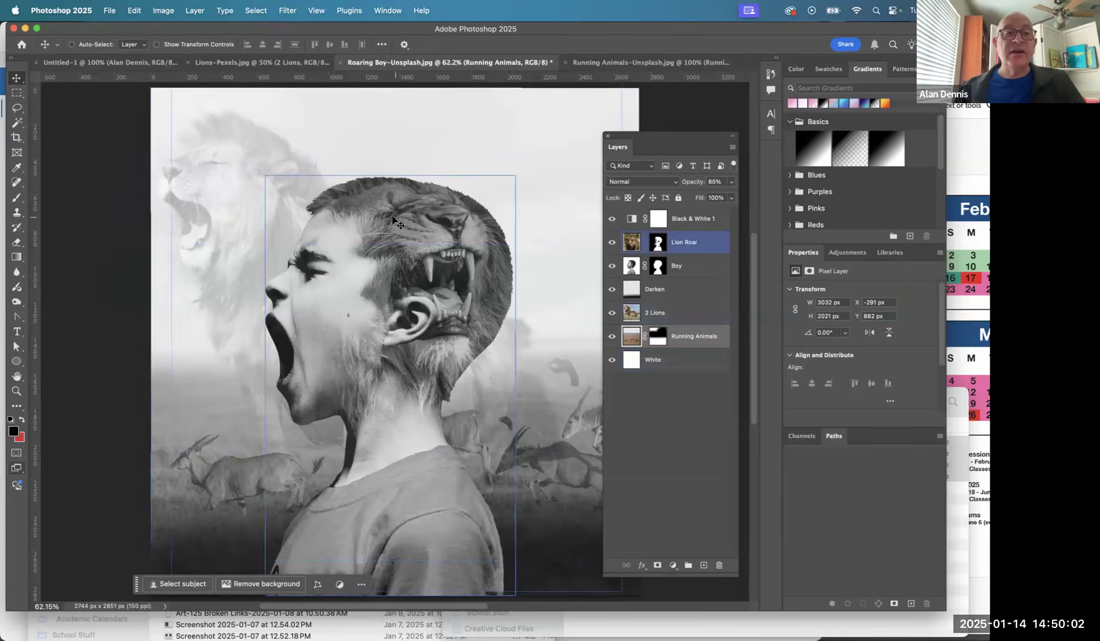
Step: Look over the file-saving commands without choosing one, and switch to Google Chrome
left_click(108, 10)
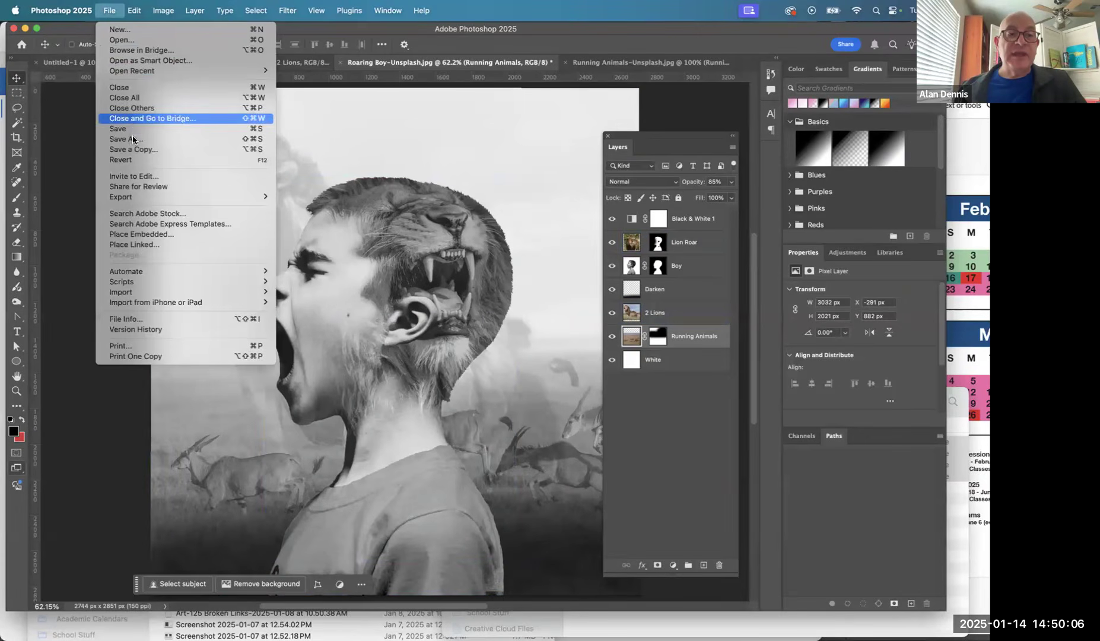
left_click(336, 91)
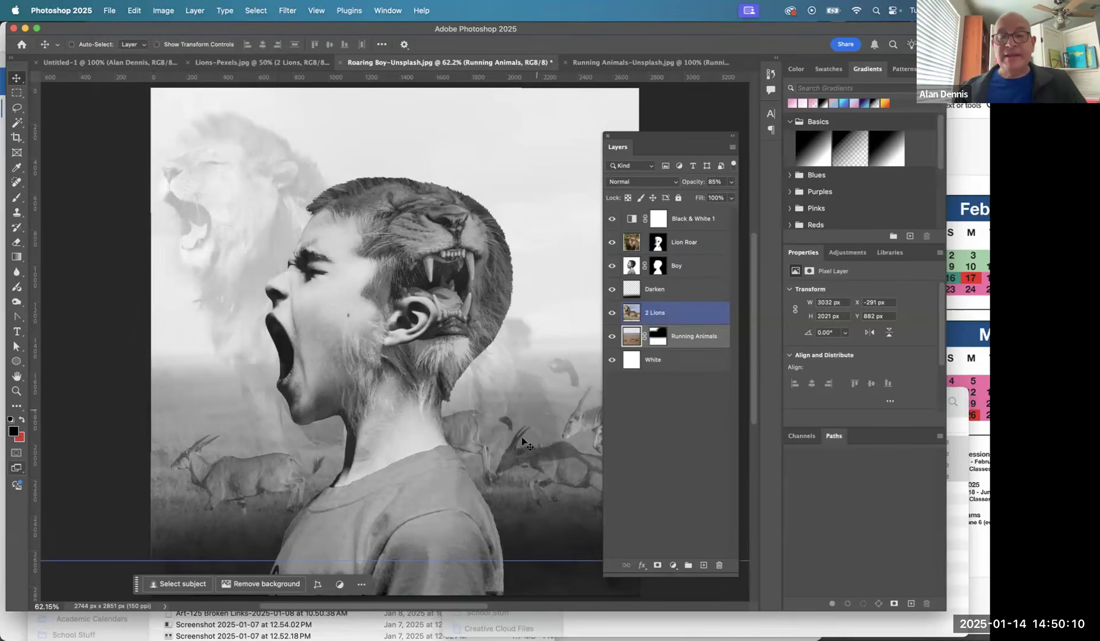
key("super+Tab")
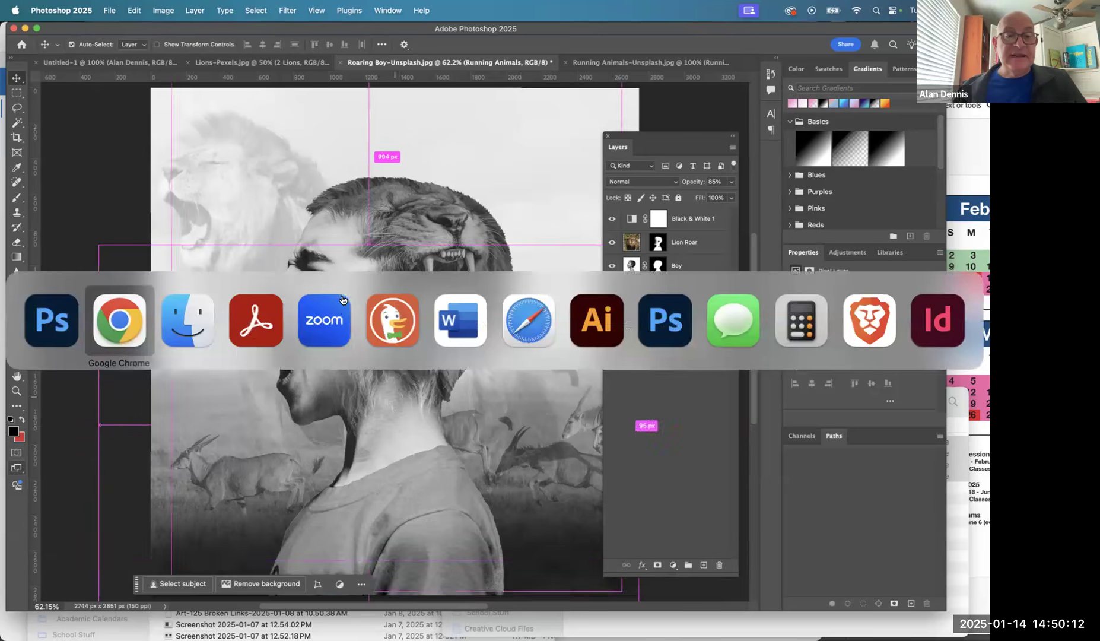